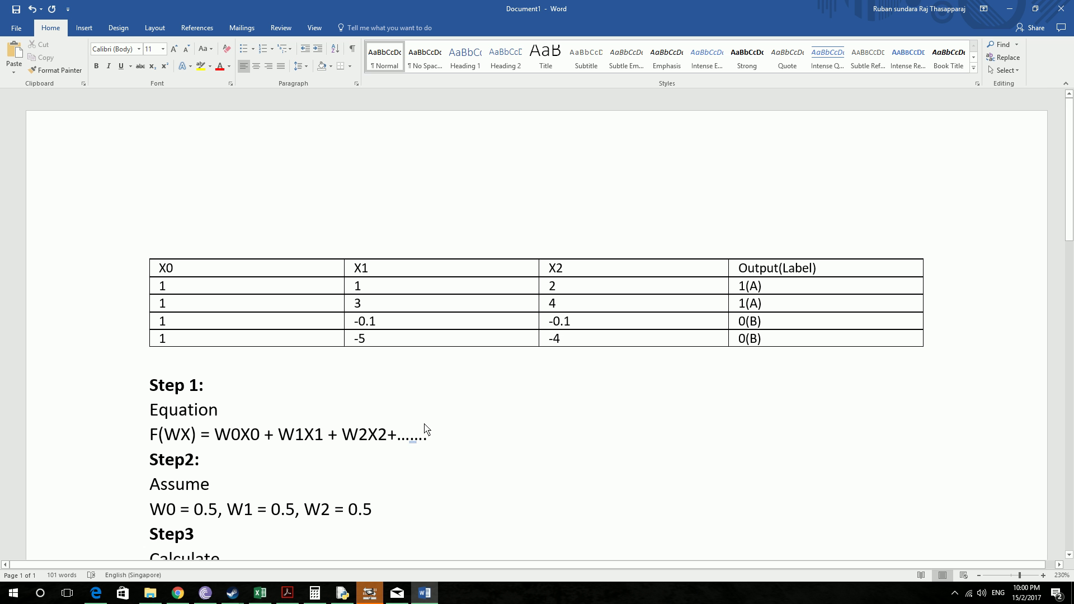
In the steps document, review the X0, X1, X2 headings and the training row values.
{"action": "scroll", "coordinate": [413, 304], "scroll_direction": "down", "scroll_amount": 5}
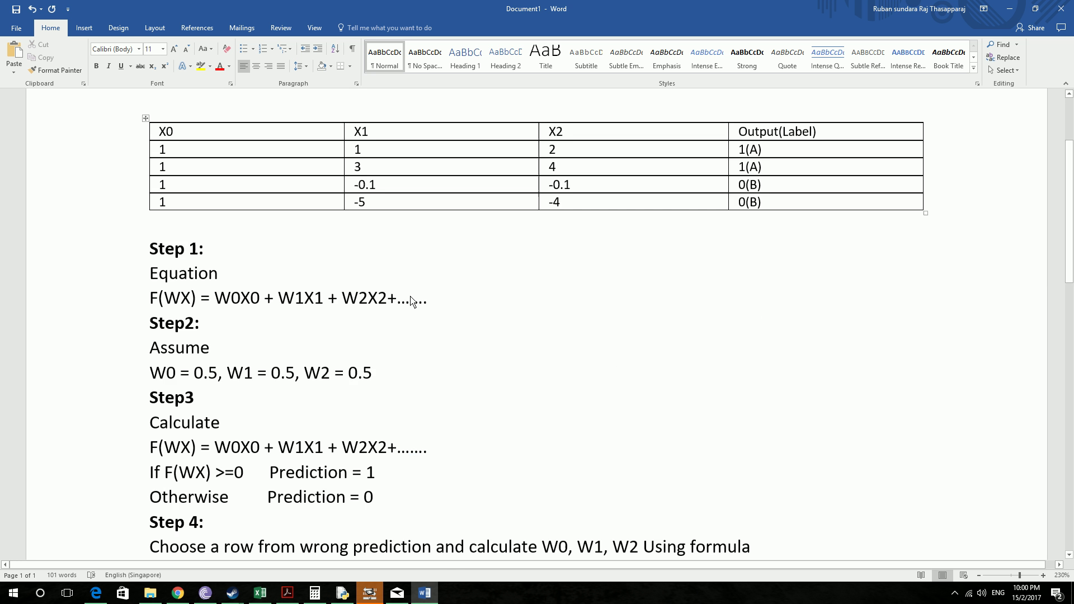
{"action": "scroll", "coordinate": [414, 302], "scroll_direction": "down", "scroll_amount": 3}
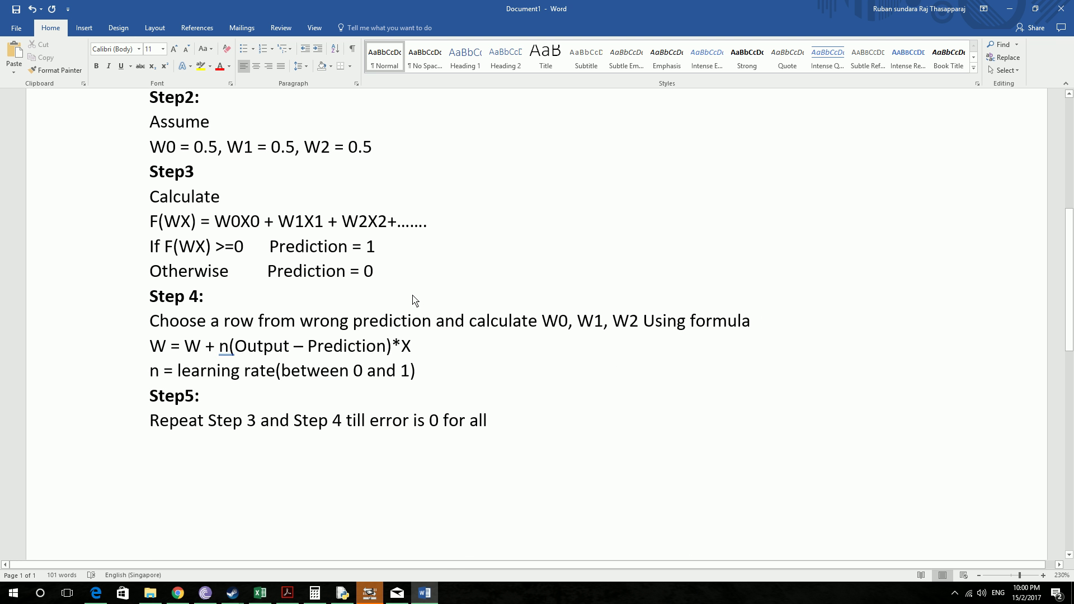
{"action": "scroll", "coordinate": [413, 302], "scroll_direction": "up", "scroll_amount": 8}
{"action": "scroll", "coordinate": [426, 319], "scroll_direction": "down", "scroll_amount": 6}
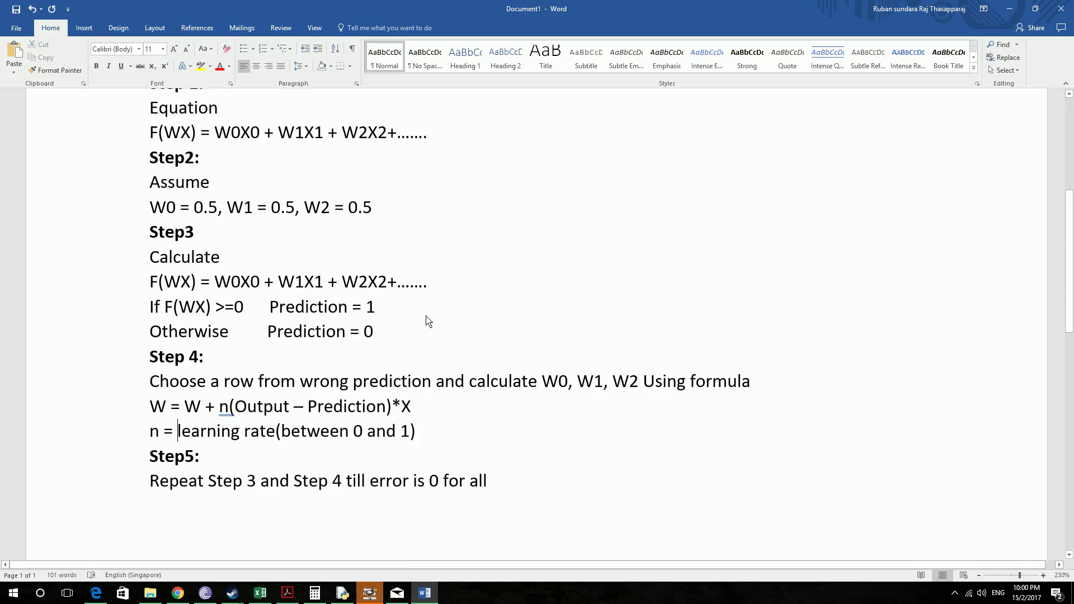
{"action": "scroll", "coordinate": [250, 270], "scroll_direction": "up", "scroll_amount": 2}
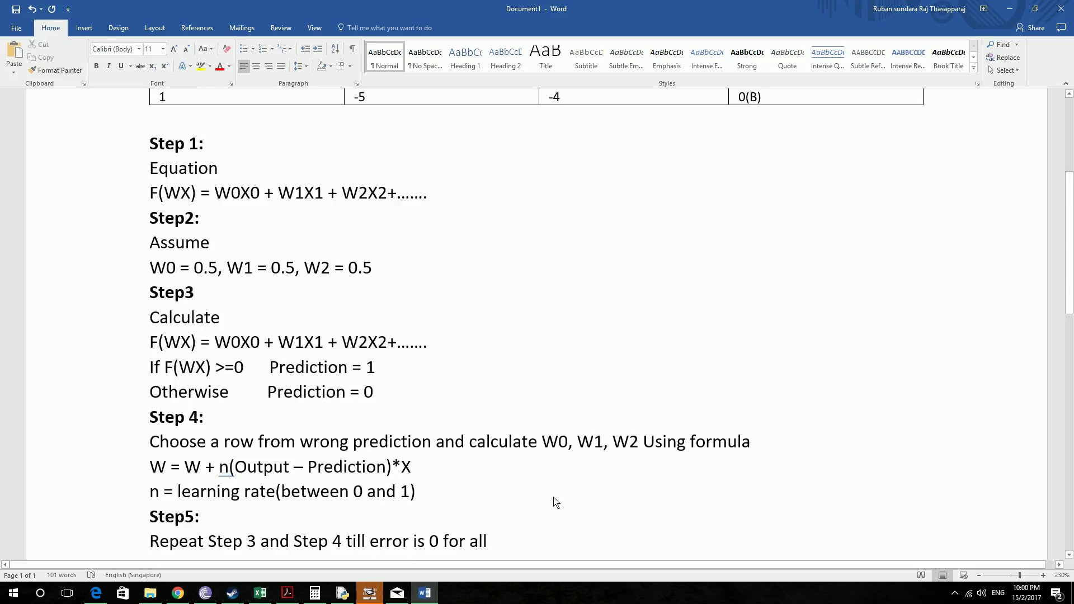
{"action": "scroll", "coordinate": [553, 502], "scroll_direction": "up", "scroll_amount": 5}
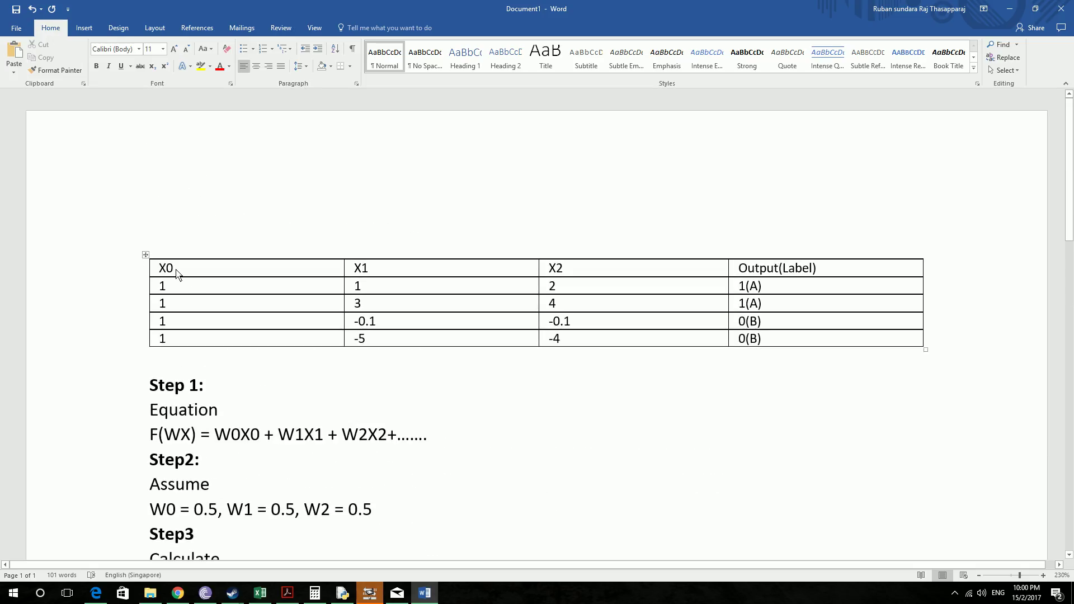
{"action": "double_click", "coordinate": [167, 269]}
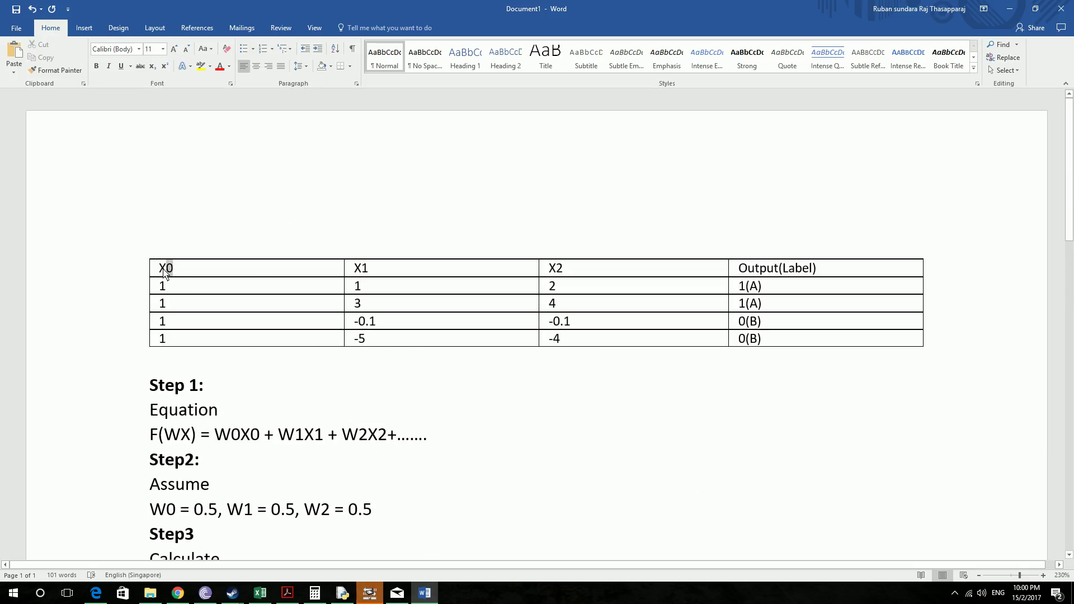
{"action": "double_click", "coordinate": [374, 272]}
{"action": "double_click", "coordinate": [556, 269]}
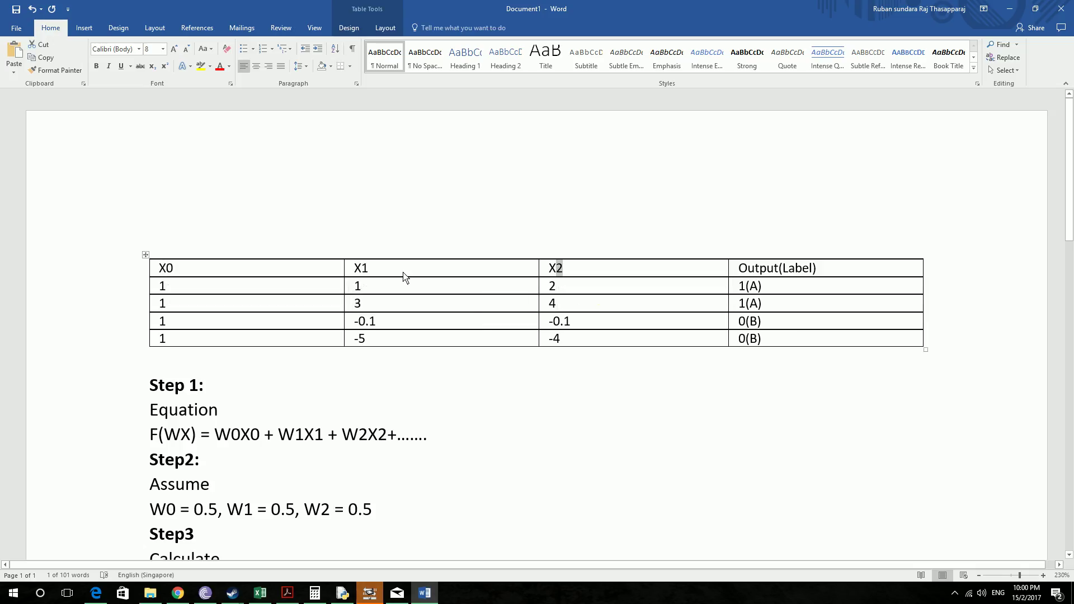
{"action": "left_click", "coordinate": [407, 272]}
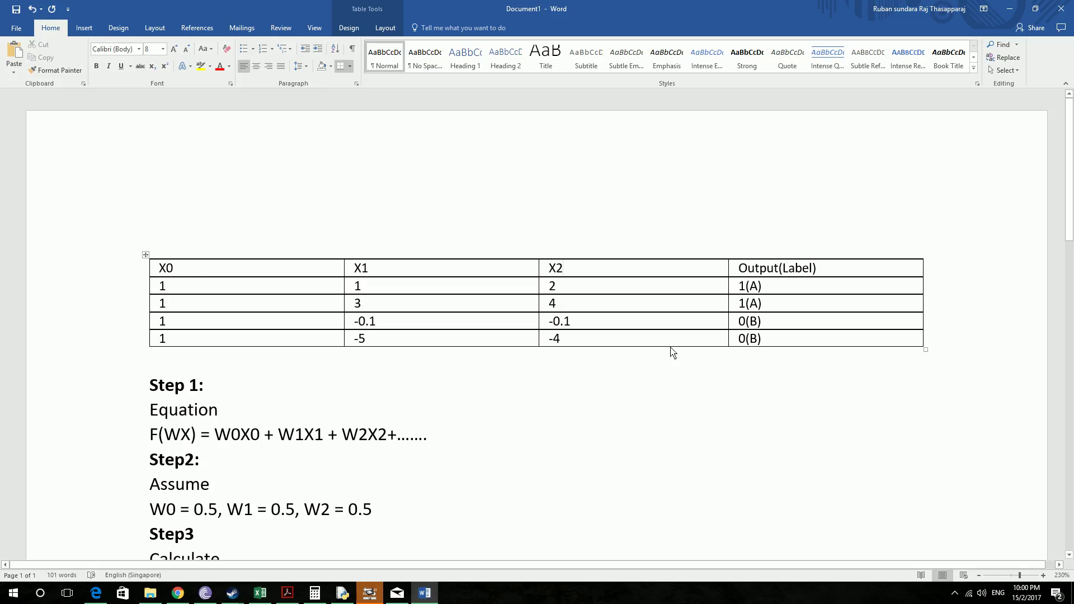
{"action": "left_click", "coordinate": [367, 288]}
{"action": "left_click", "coordinate": [468, 307]}
{"action": "left_click", "coordinate": [572, 346]}
Scroll the document and highlight the assumed starting weights line.
{"action": "scroll", "coordinate": [302, 394], "scroll_direction": "down", "scroll_amount": 8}
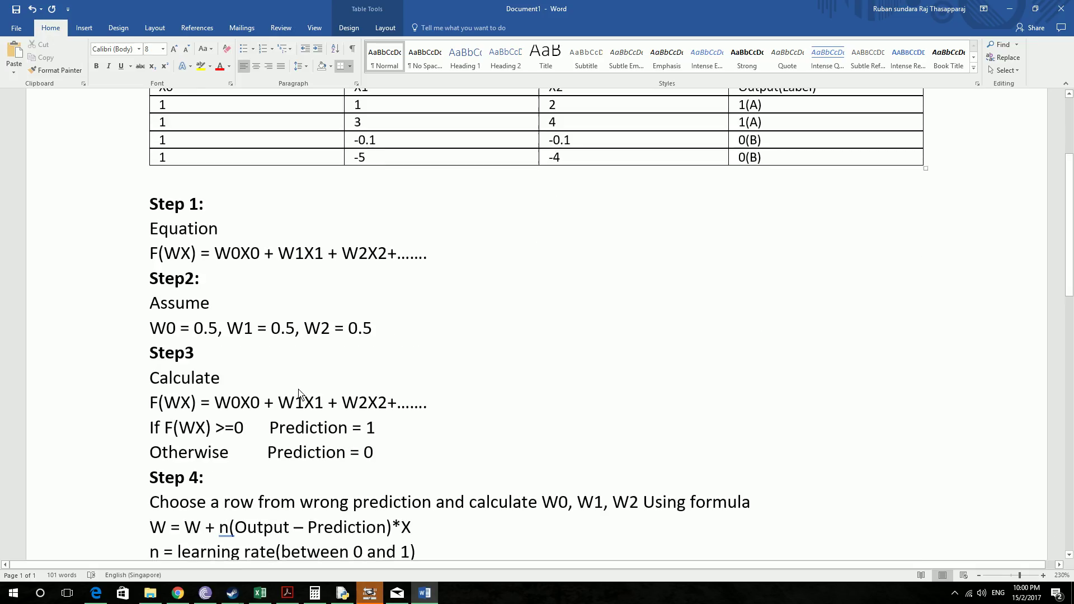
{"action": "scroll", "coordinate": [307, 392], "scroll_direction": "up", "scroll_amount": 3}
{"action": "scroll", "coordinate": [307, 390], "scroll_direction": "up", "scroll_amount": 1}
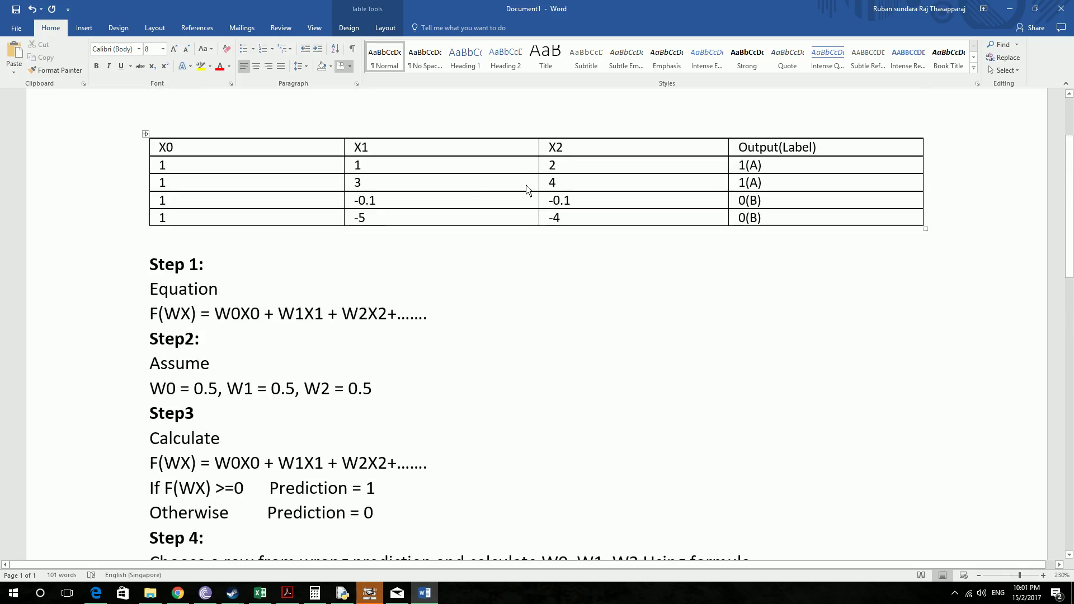
{"action": "scroll", "coordinate": [467, 235], "scroll_direction": "down", "scroll_amount": 5}
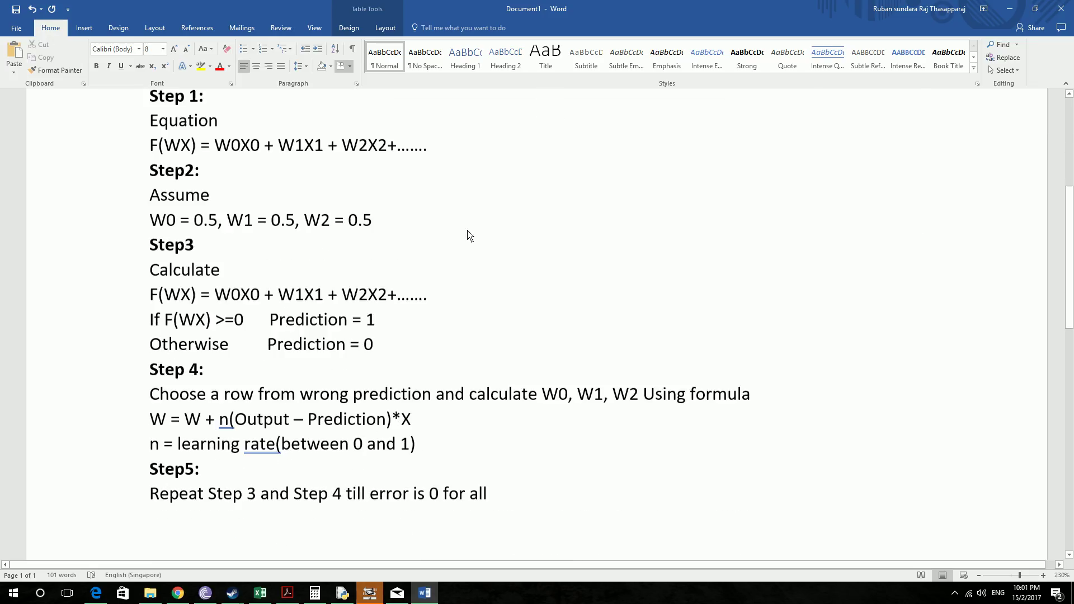
{"action": "scroll", "coordinate": [468, 235], "scroll_direction": "up", "scroll_amount": 2}
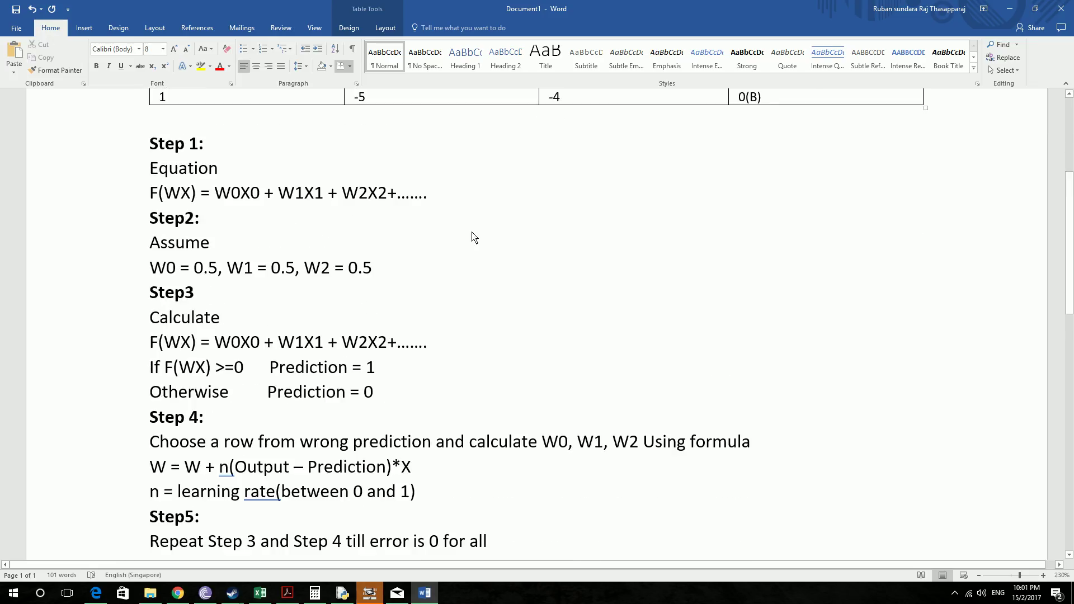
{"action": "scroll", "coordinate": [230, 221], "scroll_direction": "up", "scroll_amount": 3}
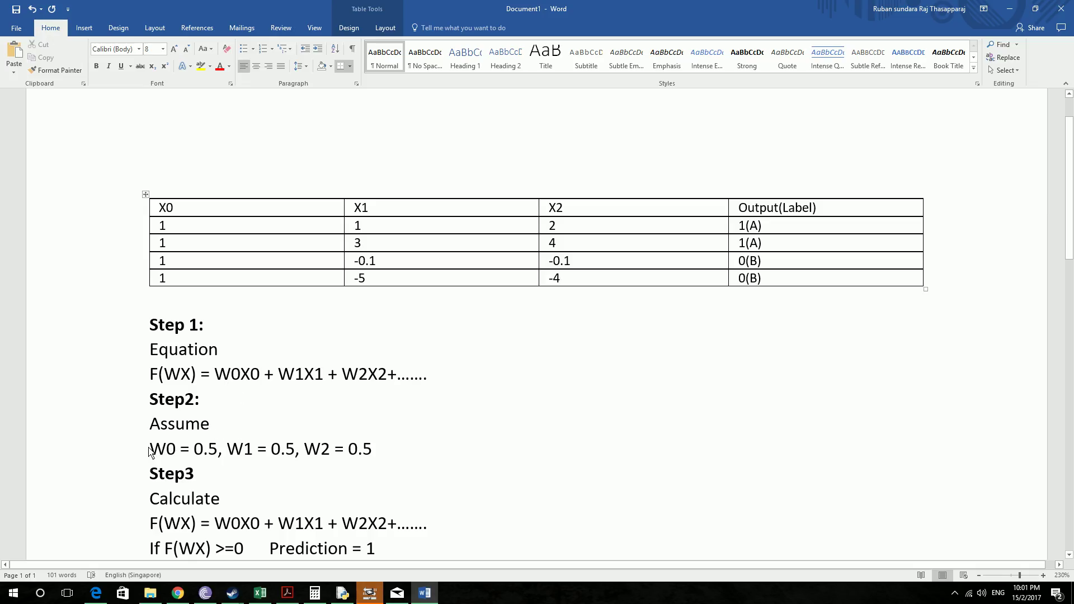
{"action": "left_click_drag", "start_coordinate": [149, 452], "coordinate": [334, 457]}
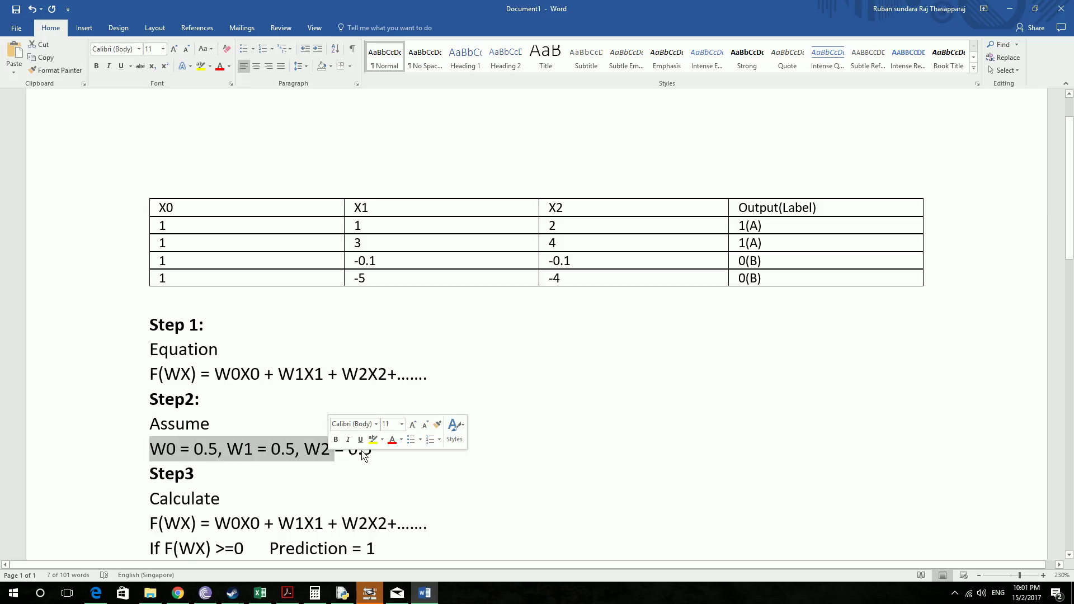
{"action": "left_click", "coordinate": [394, 460]}
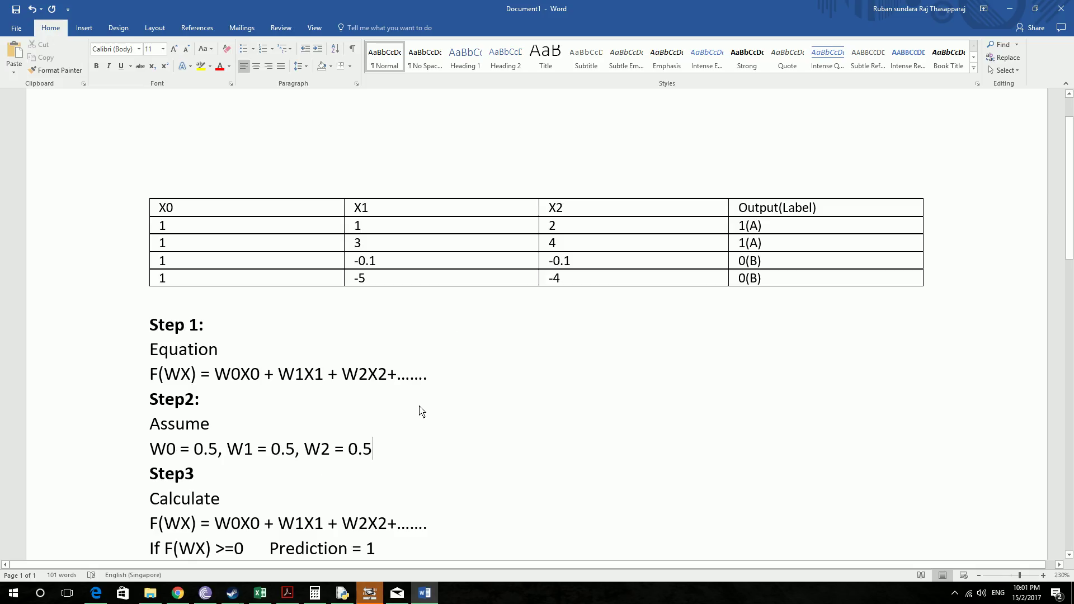
Highlight the F(WX) equation line under Calculate.
{"action": "scroll", "coordinate": [202, 406], "scroll_direction": "down", "scroll_amount": 1}
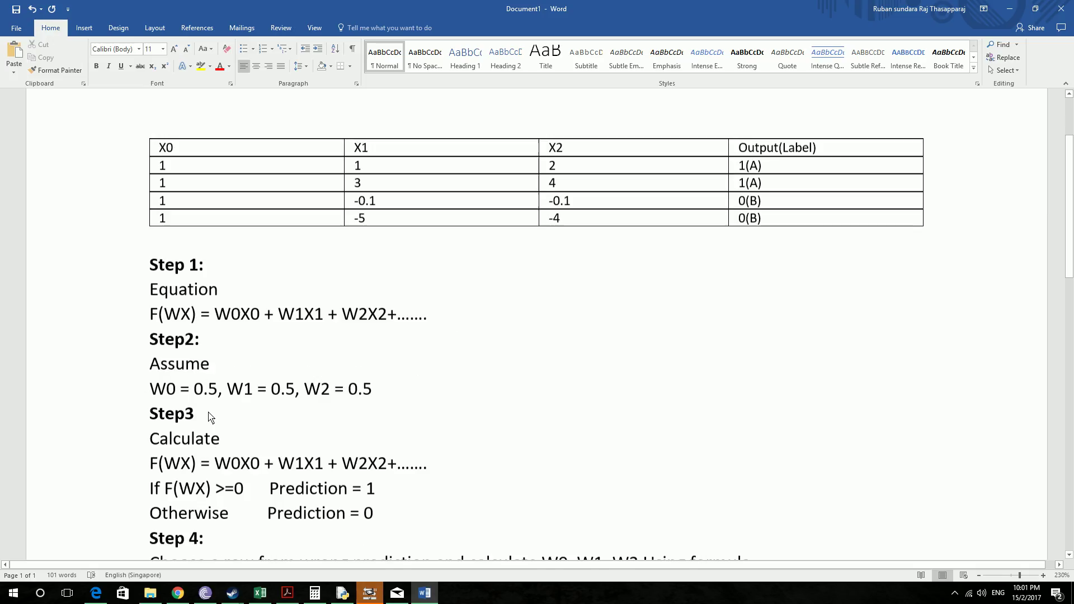
{"action": "left_click_drag", "start_coordinate": [201, 313], "coordinate": [180, 313]}
{"action": "left_click", "coordinate": [187, 489]}
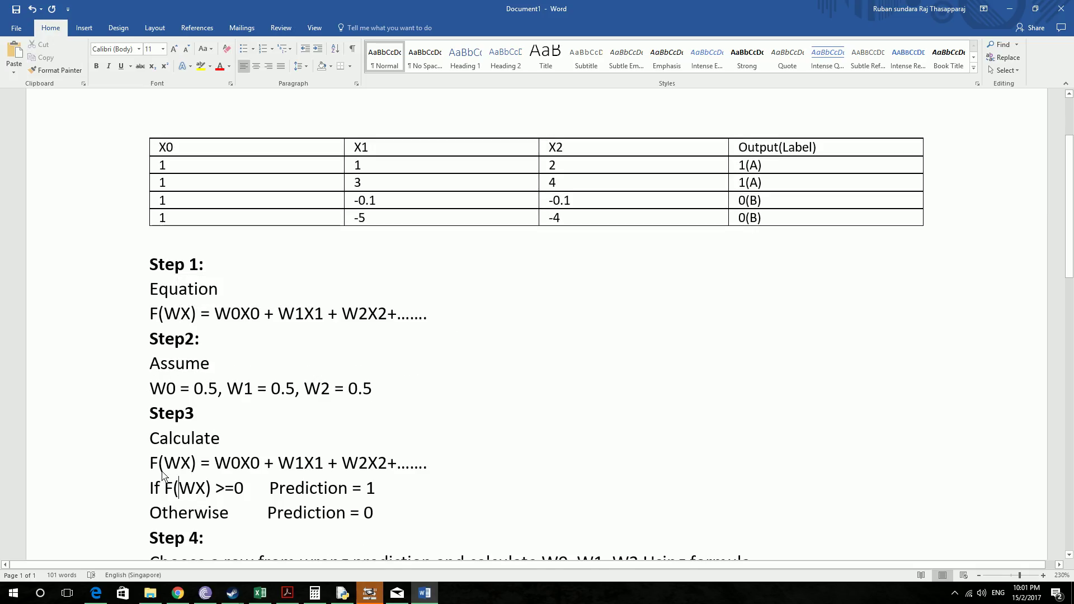
{"action": "left_click", "coordinate": [147, 464]}
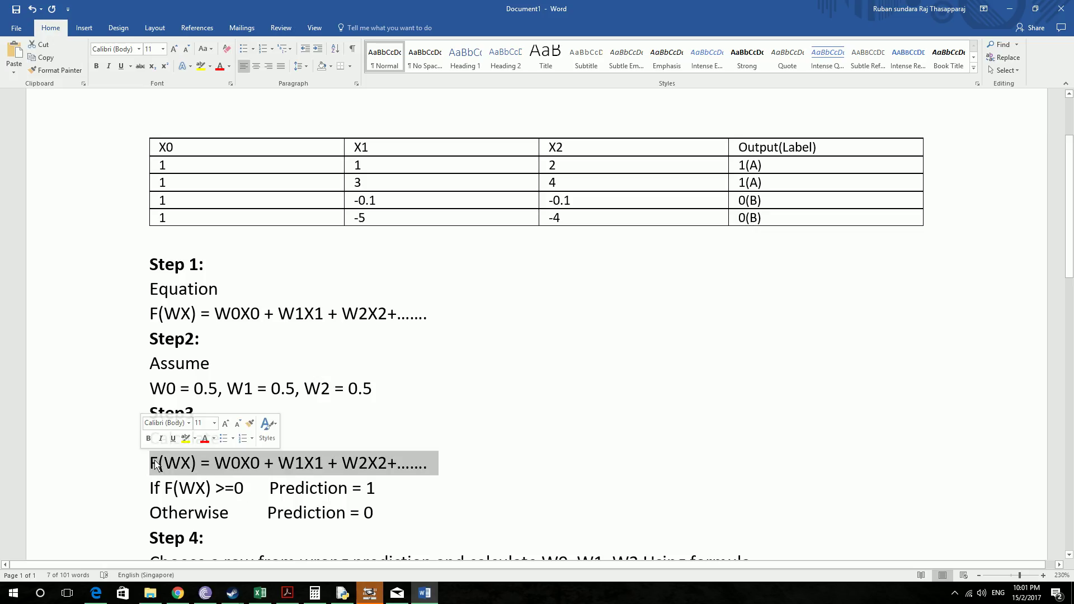
{"action": "left_click", "coordinate": [434, 466]}
Scroll back and forth through the worked perceptron example.
{"action": "scroll", "coordinate": [335, 464], "scroll_direction": "down", "scroll_amount": 1}
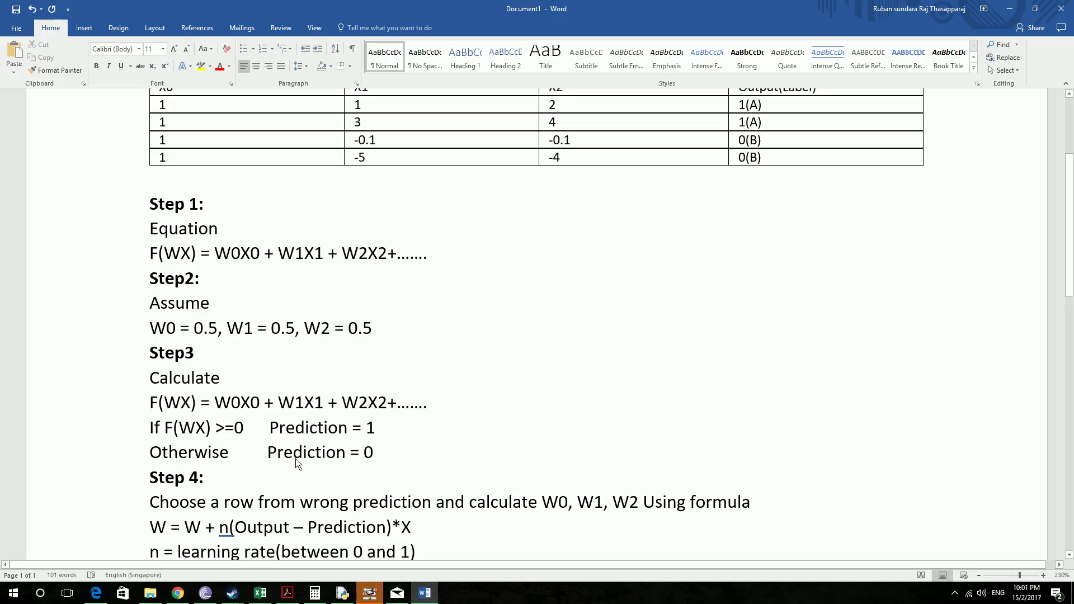
{"action": "scroll", "coordinate": [285, 464], "scroll_direction": "up", "scroll_amount": 2}
{"action": "scroll", "coordinate": [294, 463], "scroll_direction": "down", "scroll_amount": 2}
{"action": "scroll", "coordinate": [379, 460], "scroll_direction": "down", "scroll_amount": 2}
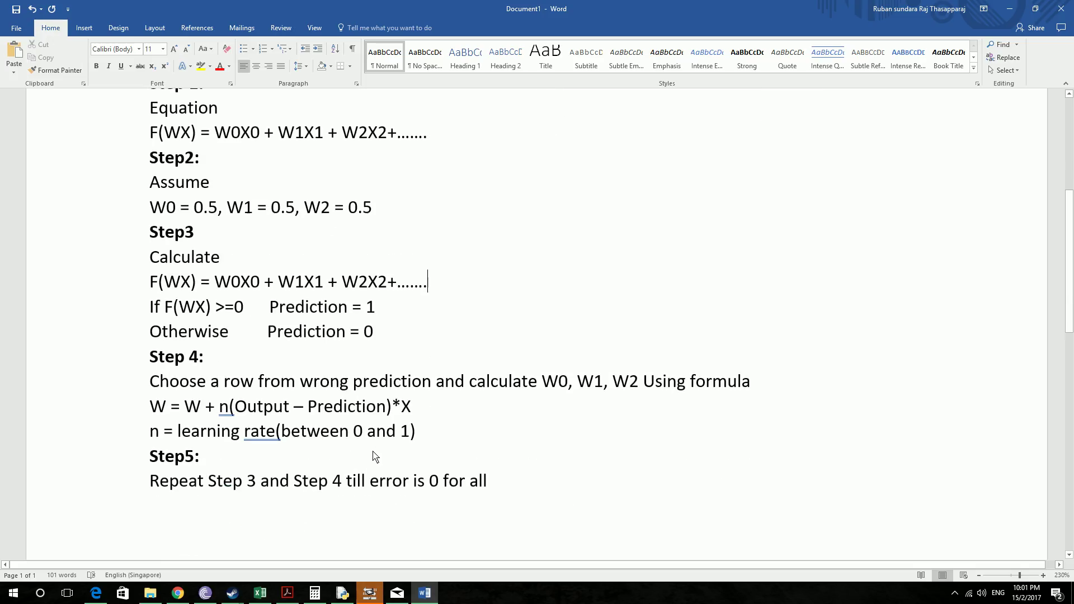
{"action": "scroll", "coordinate": [272, 404], "scroll_direction": "up", "scroll_amount": 3}
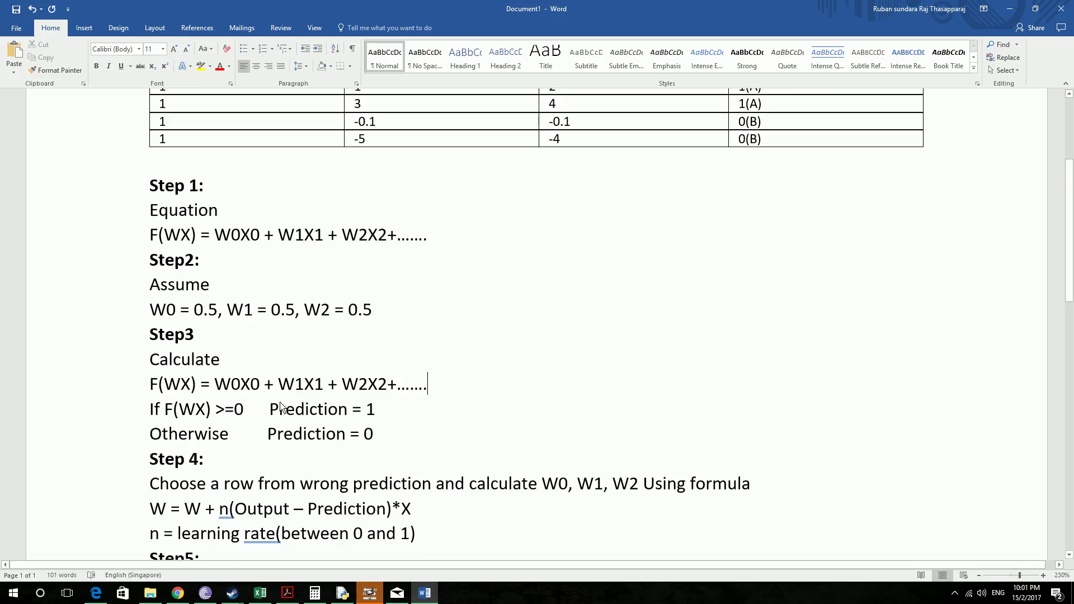
{"action": "scroll", "coordinate": [282, 406], "scroll_direction": "down", "scroll_amount": 1}
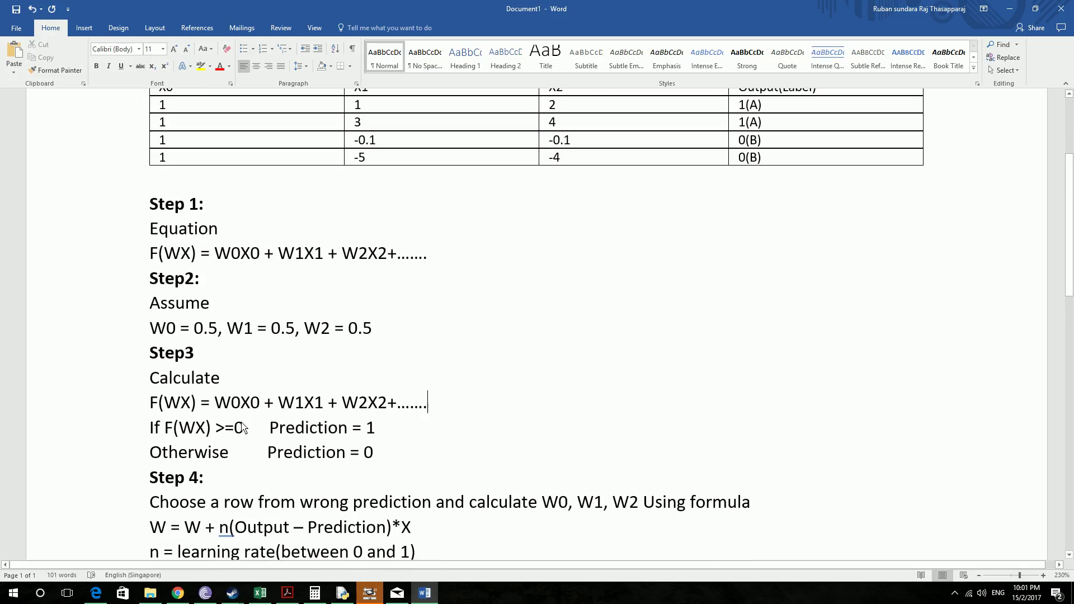
{"action": "scroll", "coordinate": [275, 430], "scroll_direction": "up", "scroll_amount": 1}
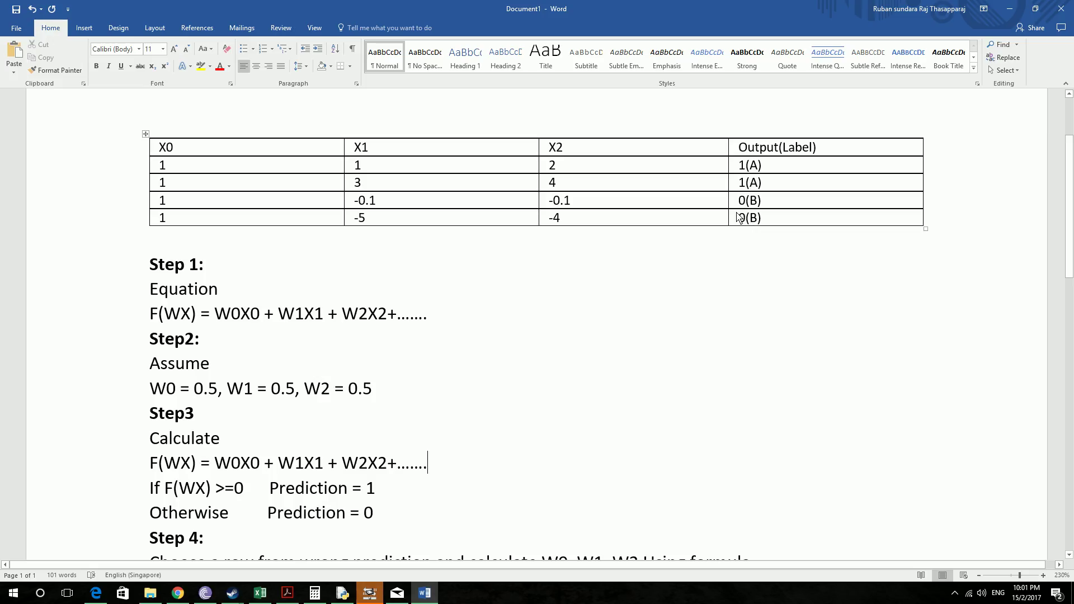
{"action": "scroll", "coordinate": [503, 230], "scroll_direction": "down", "scroll_amount": 5}
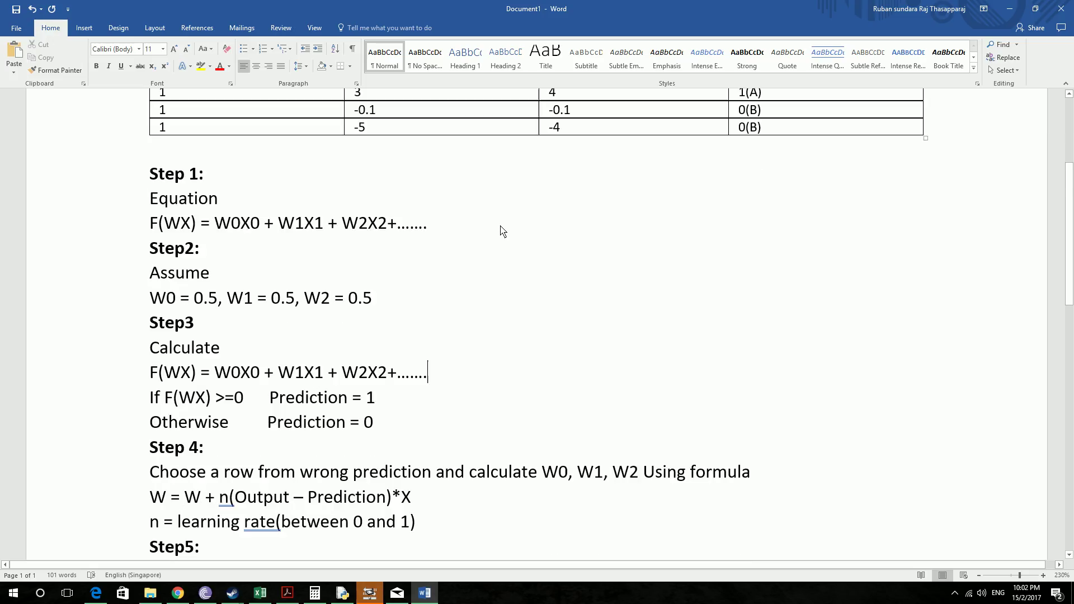
{"action": "scroll", "coordinate": [509, 324], "scroll_direction": "up", "scroll_amount": 5}
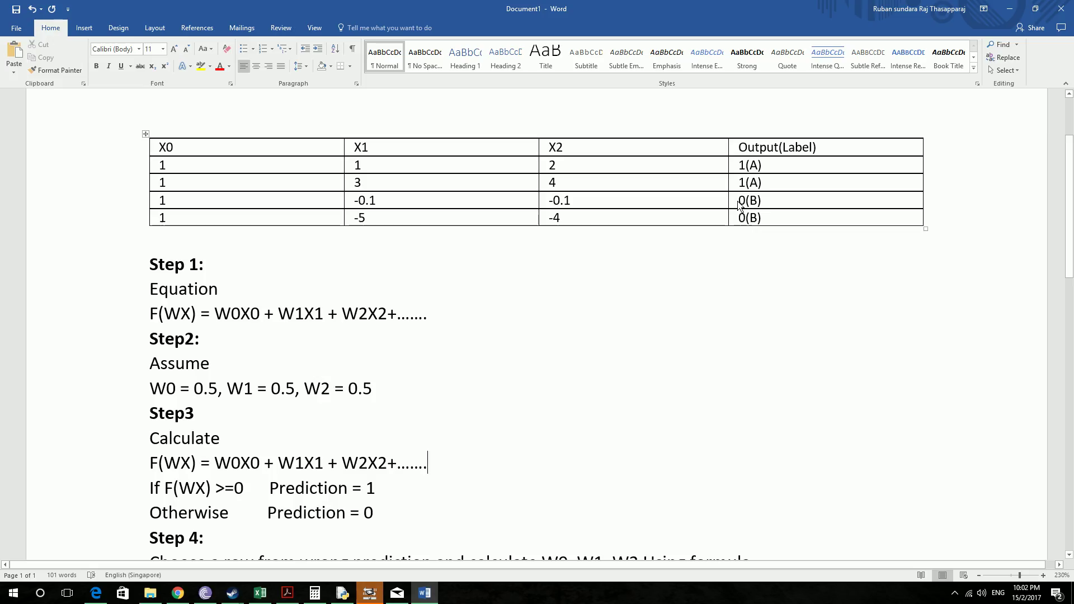
{"action": "scroll", "coordinate": [739, 208], "scroll_direction": "down", "scroll_amount": 3}
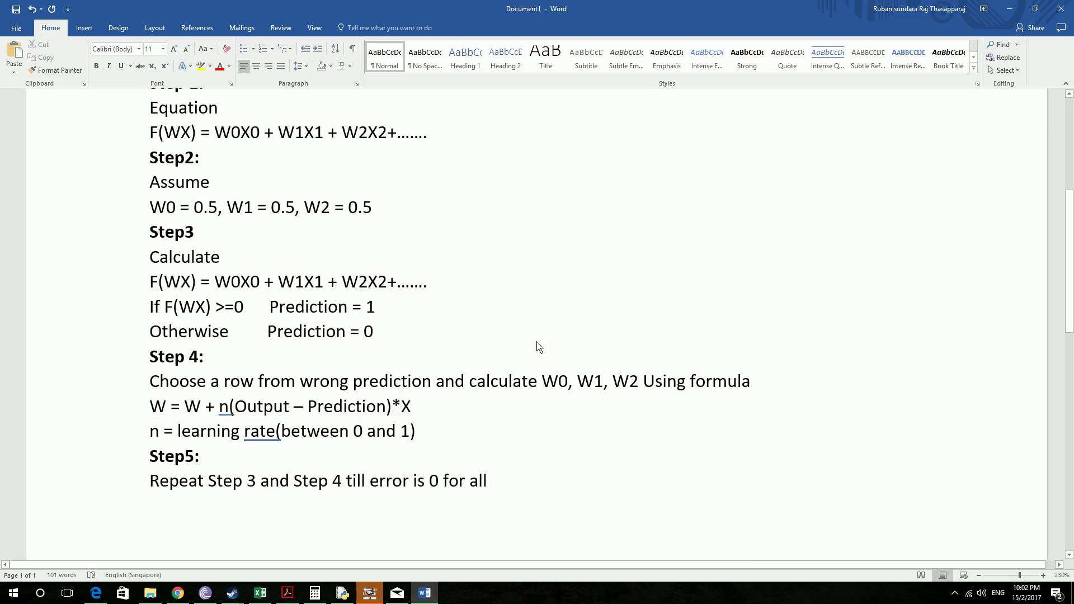
{"action": "scroll", "coordinate": [509, 324], "scroll_direction": "up", "scroll_amount": 4}
{"action": "scroll", "coordinate": [643, 330], "scroll_direction": "down", "scroll_amount": 2}
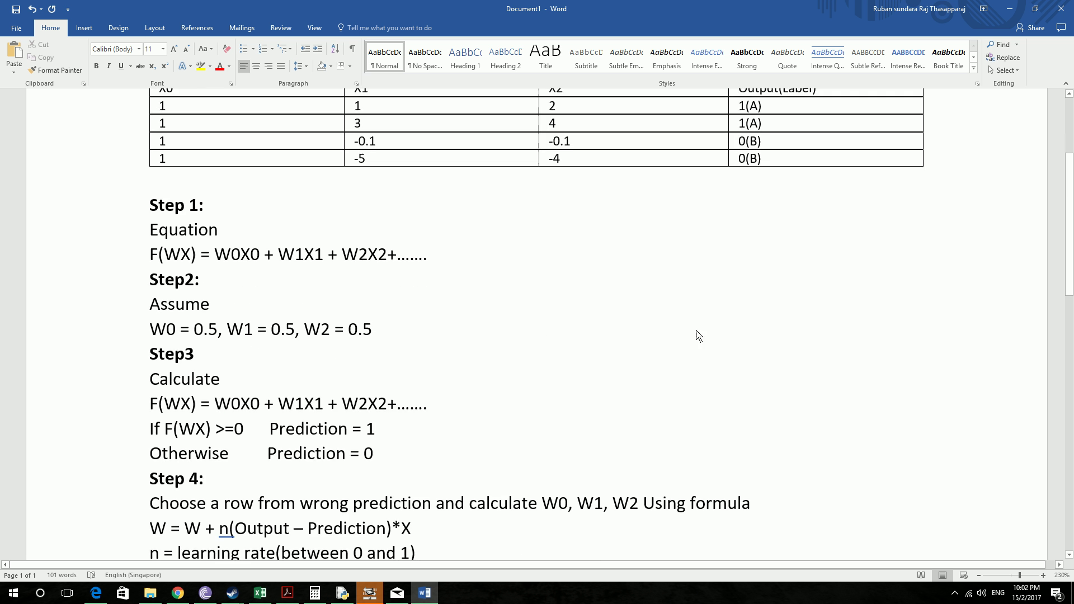
{"action": "scroll", "coordinate": [643, 341], "scroll_direction": "down", "scroll_amount": 3}
{"action": "scroll", "coordinate": [560, 299], "scroll_direction": "up", "scroll_amount": 3}
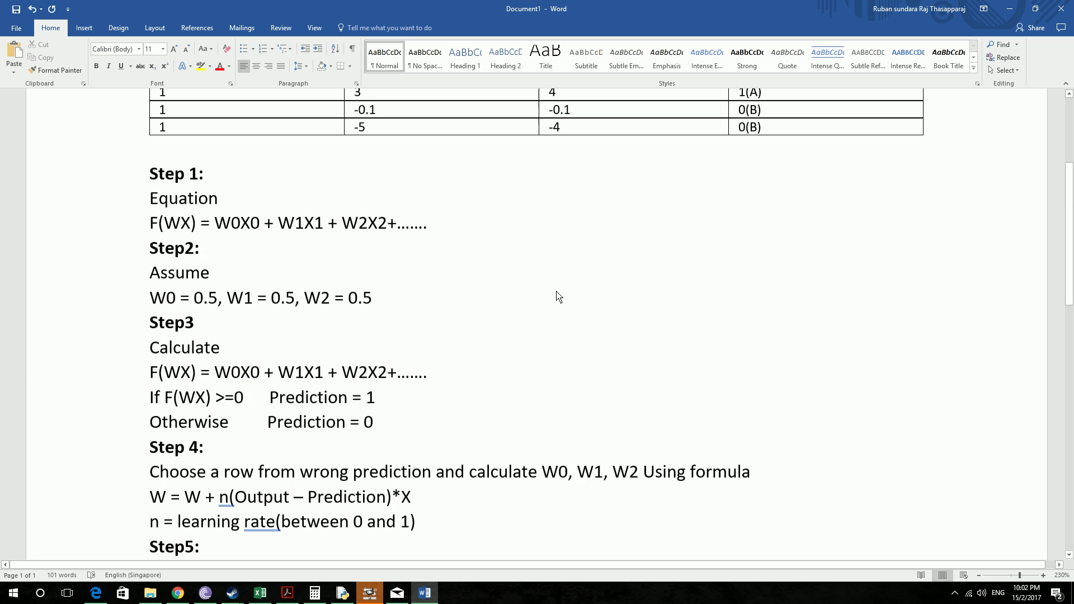
{"action": "scroll", "coordinate": [718, 125], "scroll_direction": "up", "scroll_amount": 1}
{"action": "scroll", "coordinate": [749, 246], "scroll_direction": "up", "scroll_amount": 2}
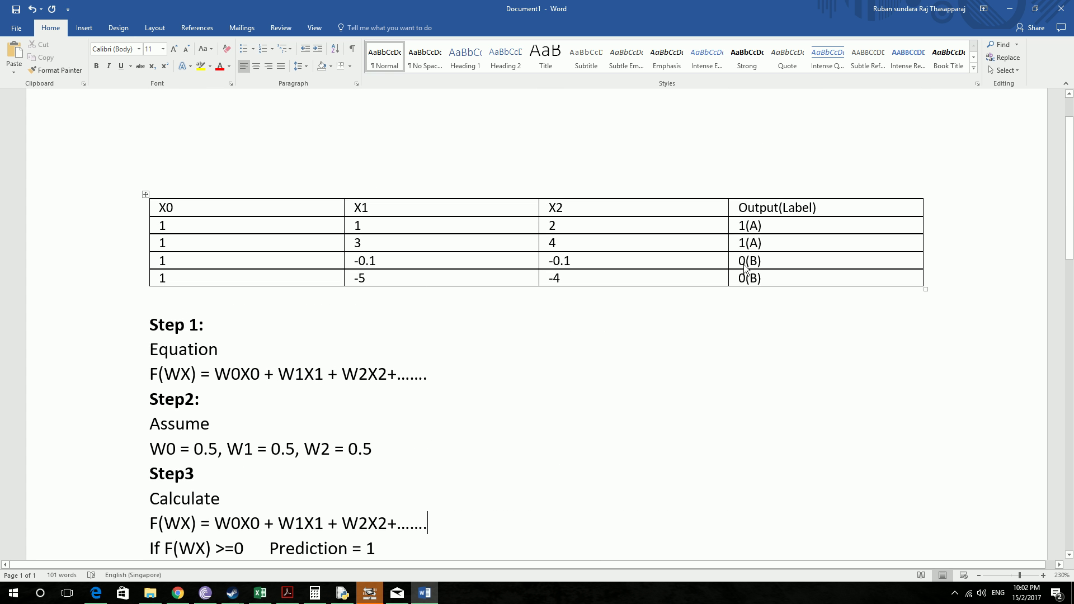
Point out the third row's output 0(B) and keep reviewing the example.
{"action": "left_click", "coordinate": [791, 260]}
{"action": "scroll", "coordinate": [235, 389], "scroll_direction": "down", "scroll_amount": 2}
{"action": "scroll", "coordinate": [589, 376], "scroll_direction": "up", "scroll_amount": 1}
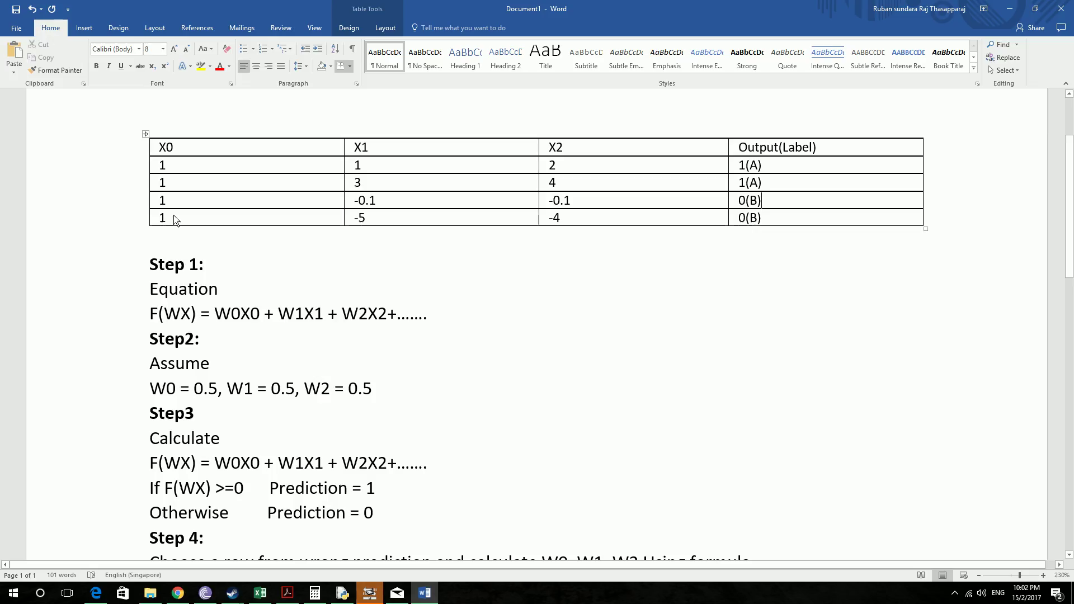
{"action": "mouse_move", "coordinate": [144, 202]}
{"action": "scroll", "coordinate": [354, 248], "scroll_direction": "down", "scroll_amount": 5}
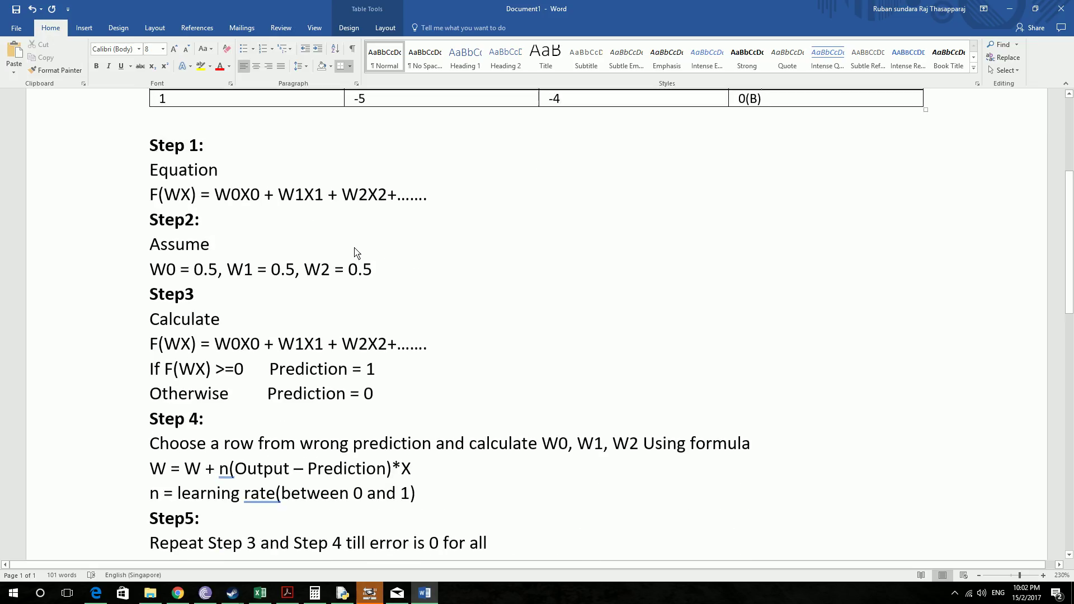
{"action": "scroll", "coordinate": [370, 278], "scroll_direction": "up", "scroll_amount": 1}
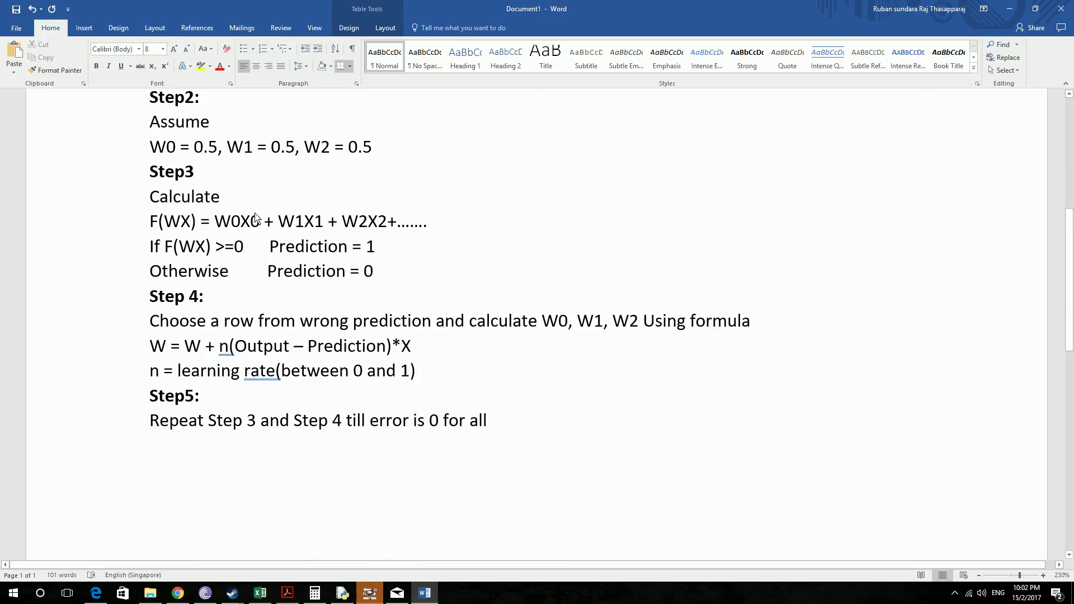
{"action": "scroll", "coordinate": [278, 257], "scroll_direction": "up", "scroll_amount": 2}
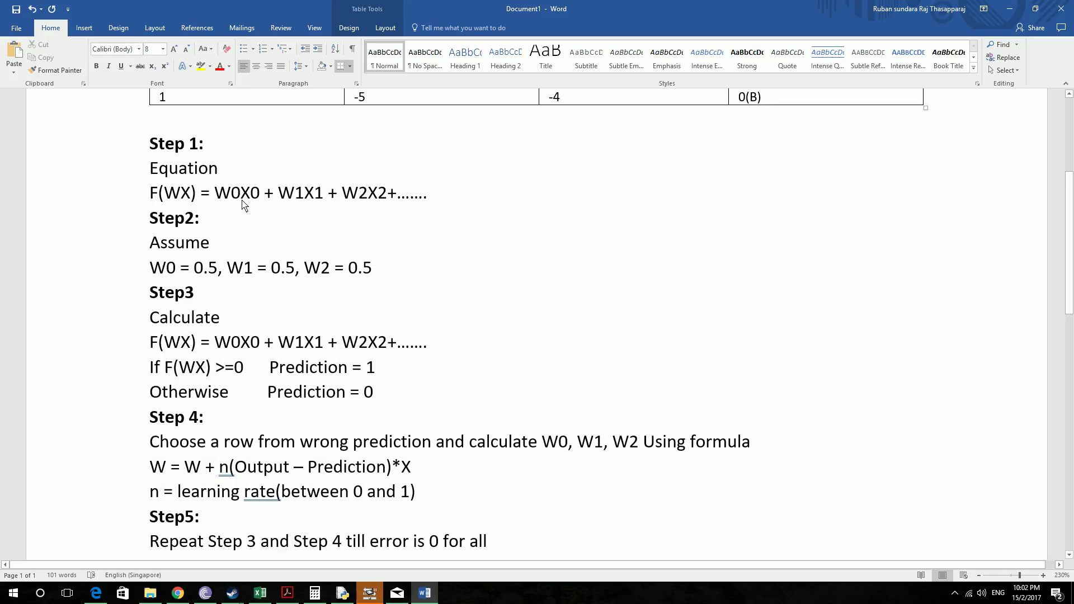
{"action": "scroll", "coordinate": [347, 374], "scroll_direction": "up", "scroll_amount": 4}
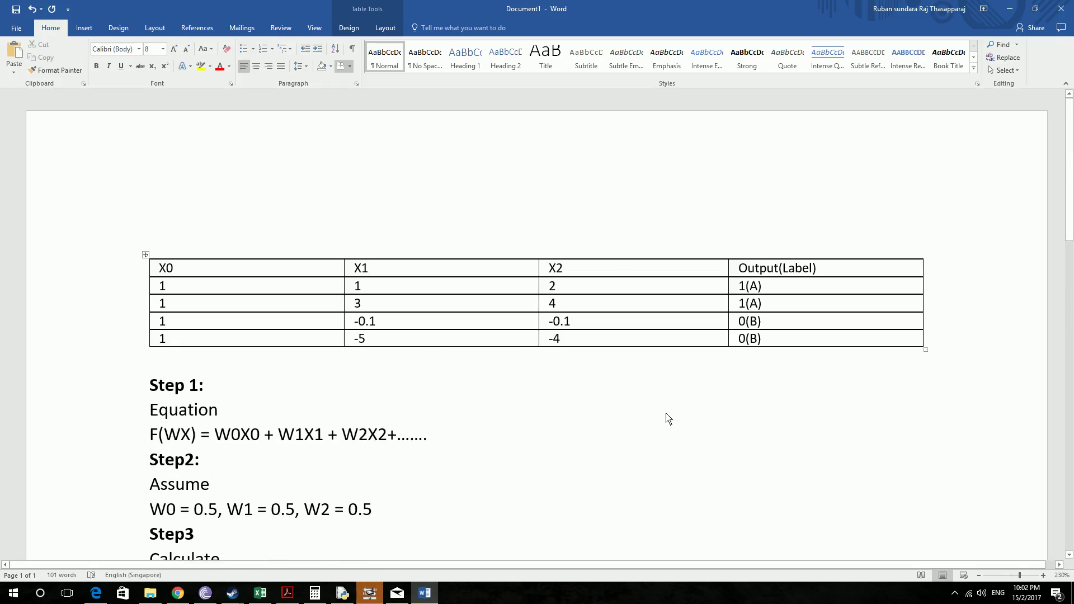
{"action": "scroll", "coordinate": [727, 310], "scroll_direction": "down", "scroll_amount": 5}
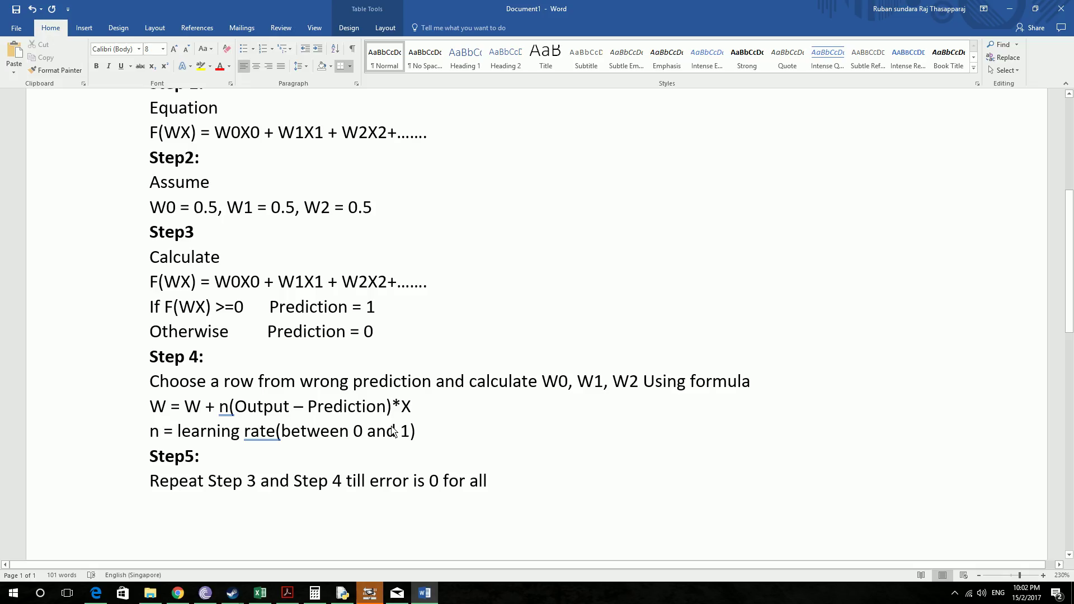
{"action": "scroll", "coordinate": [468, 455], "scroll_direction": "up", "scroll_amount": 3}
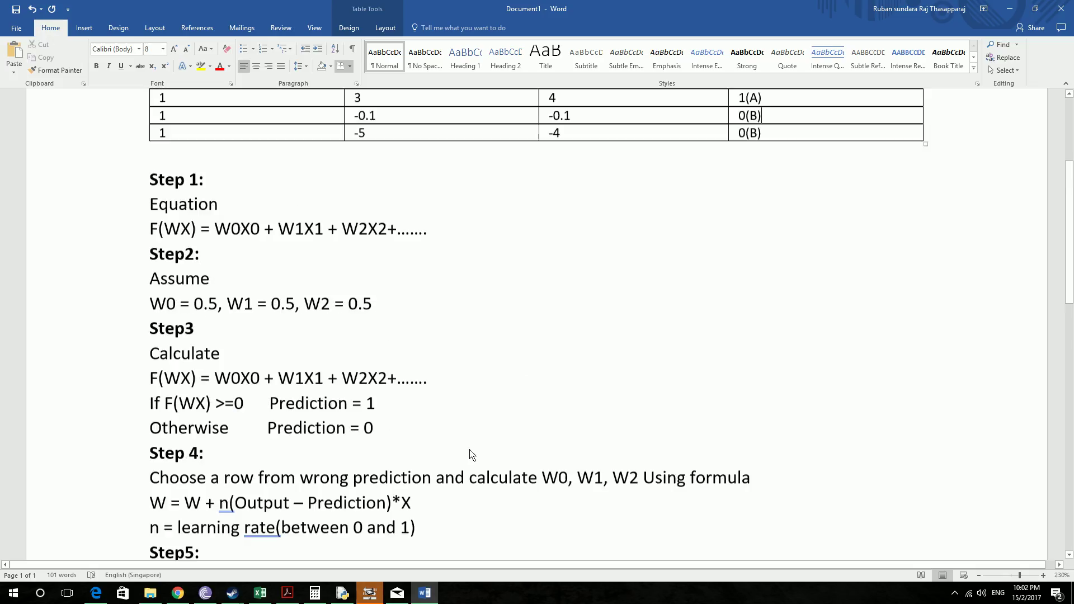
In Excel's Sheet4, select the data block B2:D6, then pick cell A3.
{"action": "left_click", "coordinate": [260, 592]}
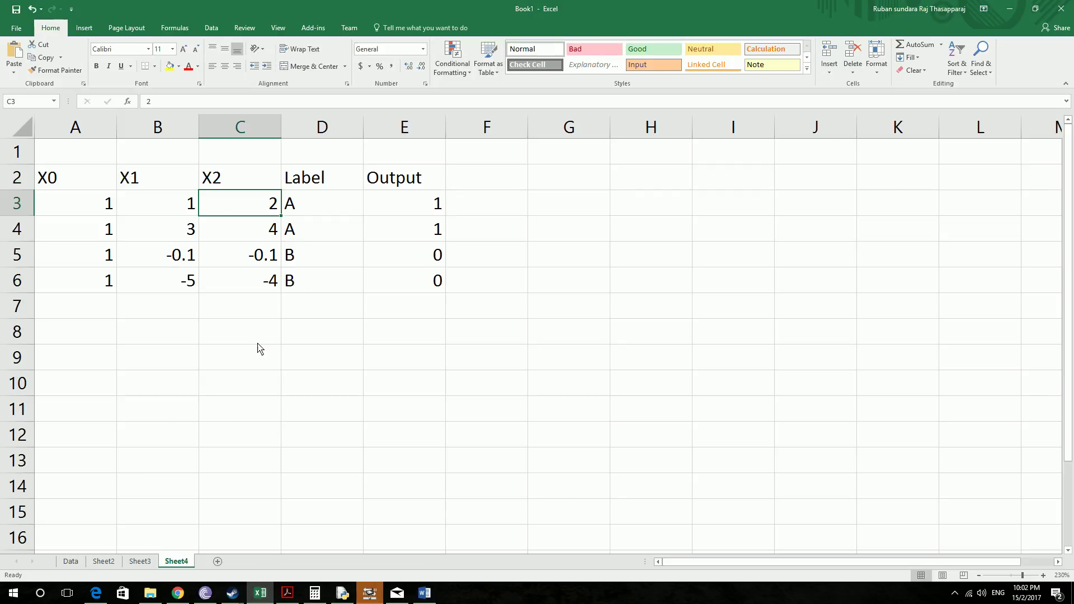
{"action": "left_click", "coordinate": [168, 182]}
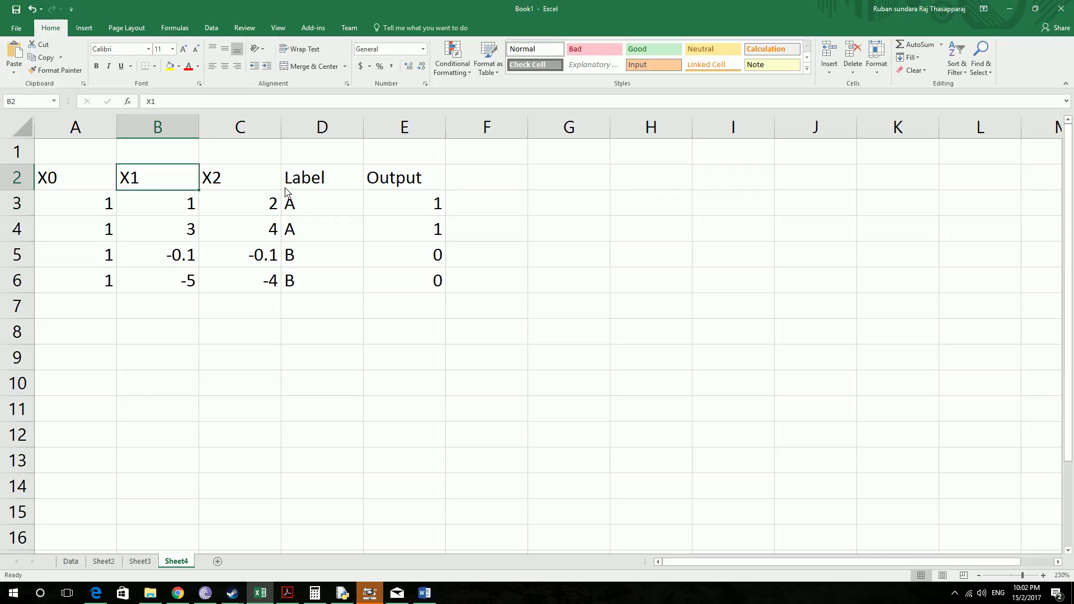
{"action": "key", "text": "shift+Right"}
{"action": "key", "text": "shift+Right"}
{"action": "key", "text": "shift+Down"}
{"action": "key", "text": "shift+Down"}
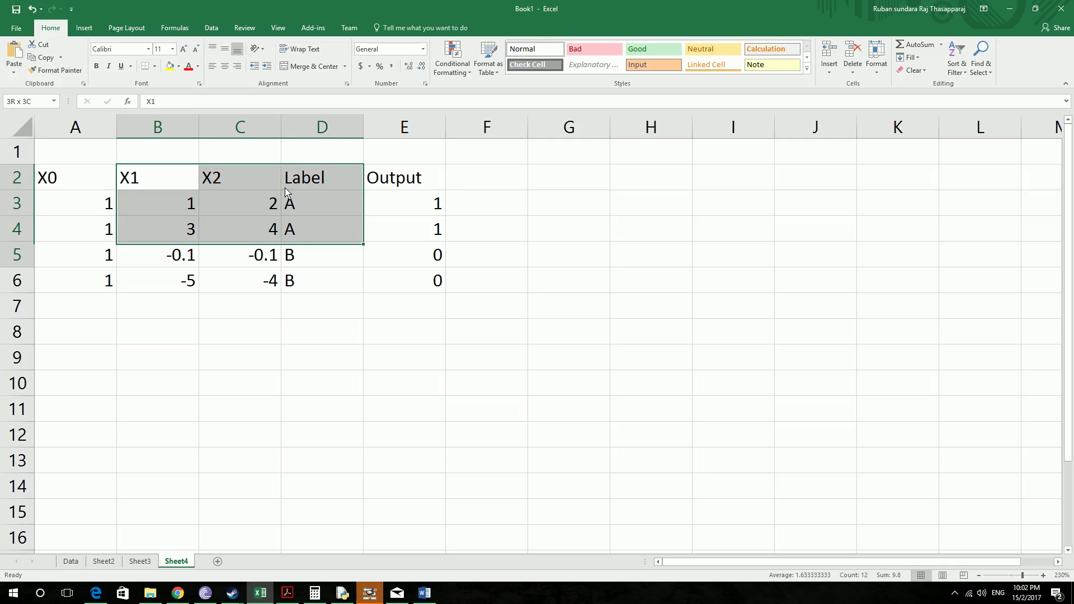
{"action": "key", "text": "shift+Down"}
{"action": "key", "text": "shift+Down"}
{"action": "left_click", "coordinate": [59, 213]}
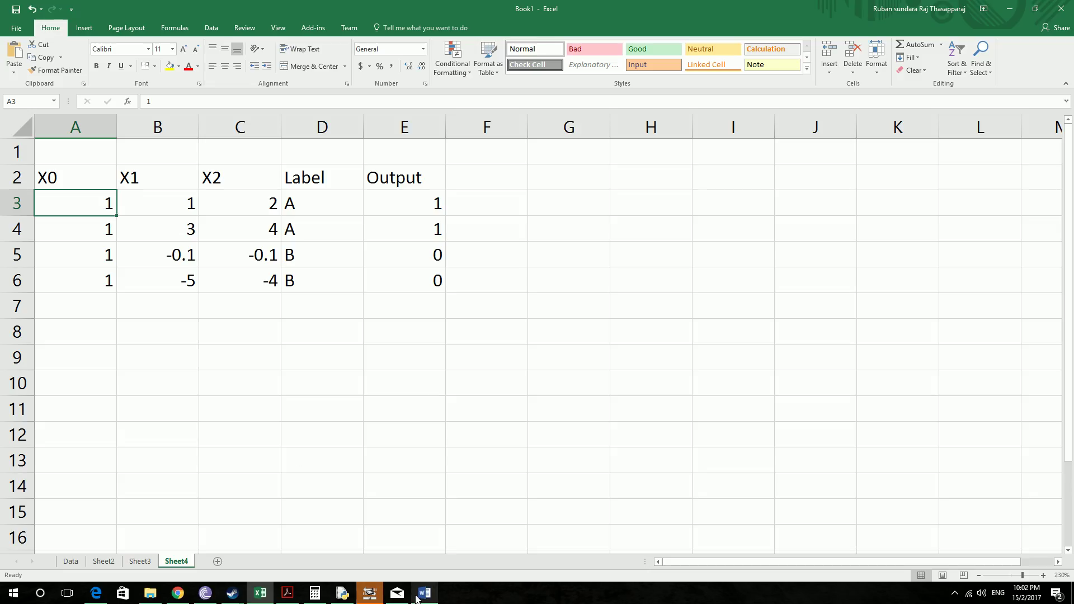
{"action": "mouse_move", "coordinate": [395, 597]}
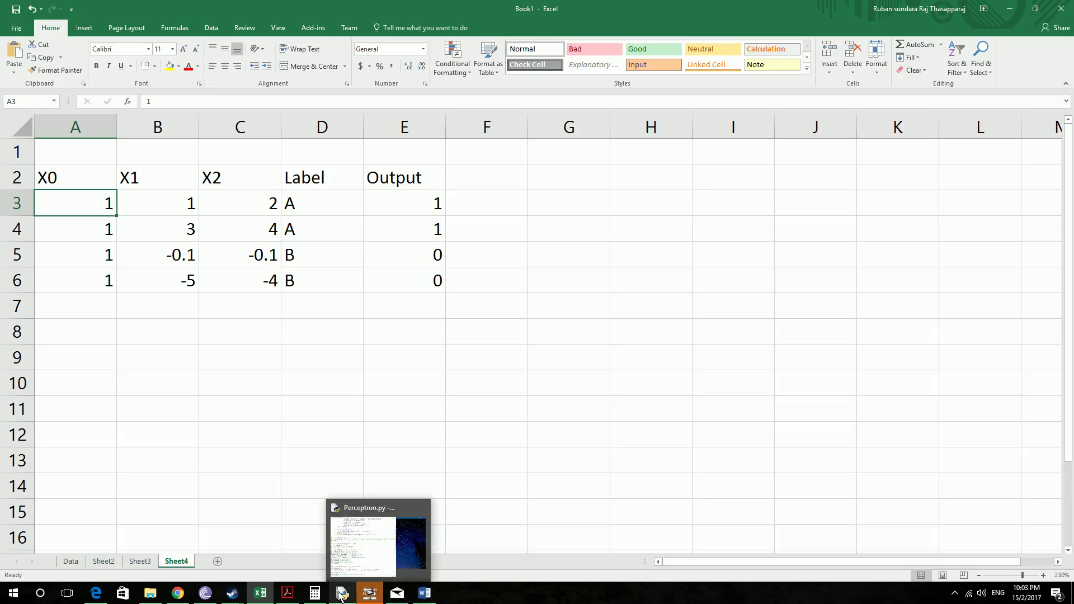
Copy the F(WX) equation line under Calculate from Word and return to Excel.
{"action": "left_click", "coordinate": [424, 593]}
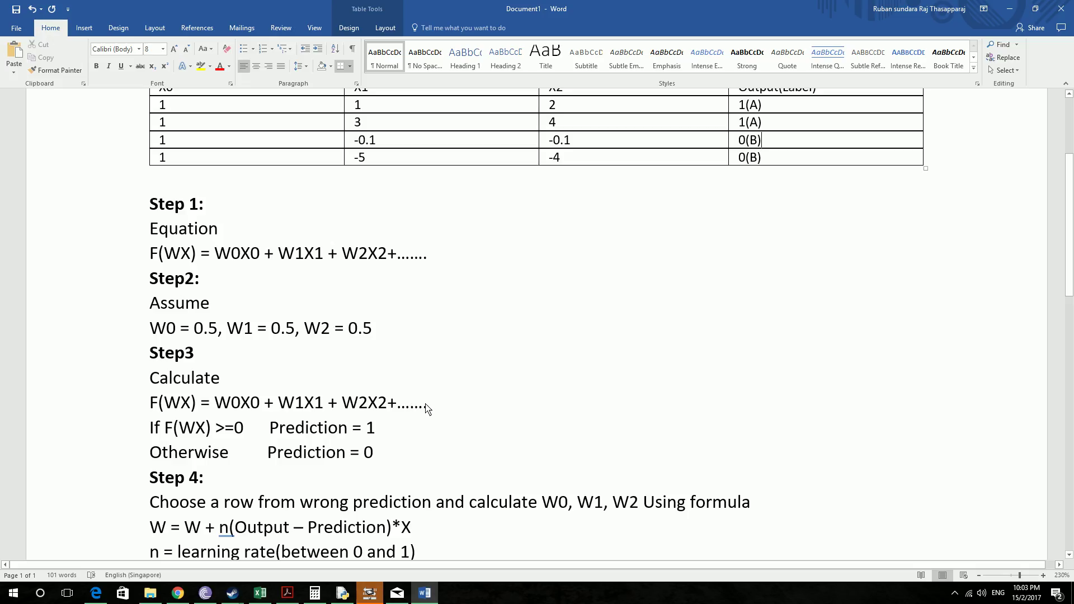
{"action": "left_click_drag", "start_coordinate": [396, 405], "coordinate": [150, 410]}
{"action": "key", "text": "ctrl+c"}
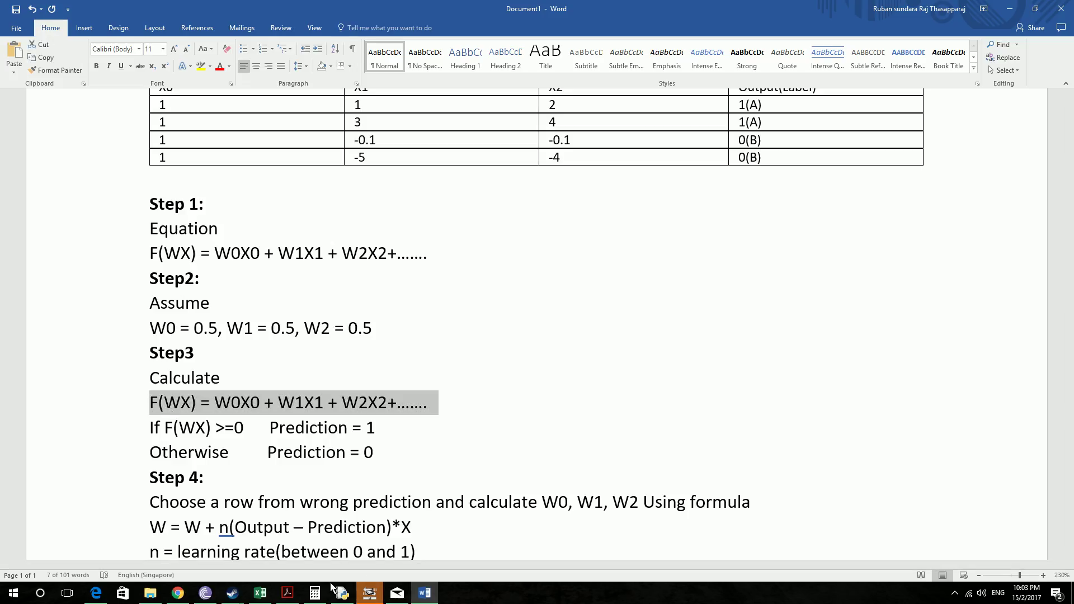
{"action": "mouse_move", "coordinate": [260, 594]}
{"action": "left_click", "coordinate": [242, 538]}
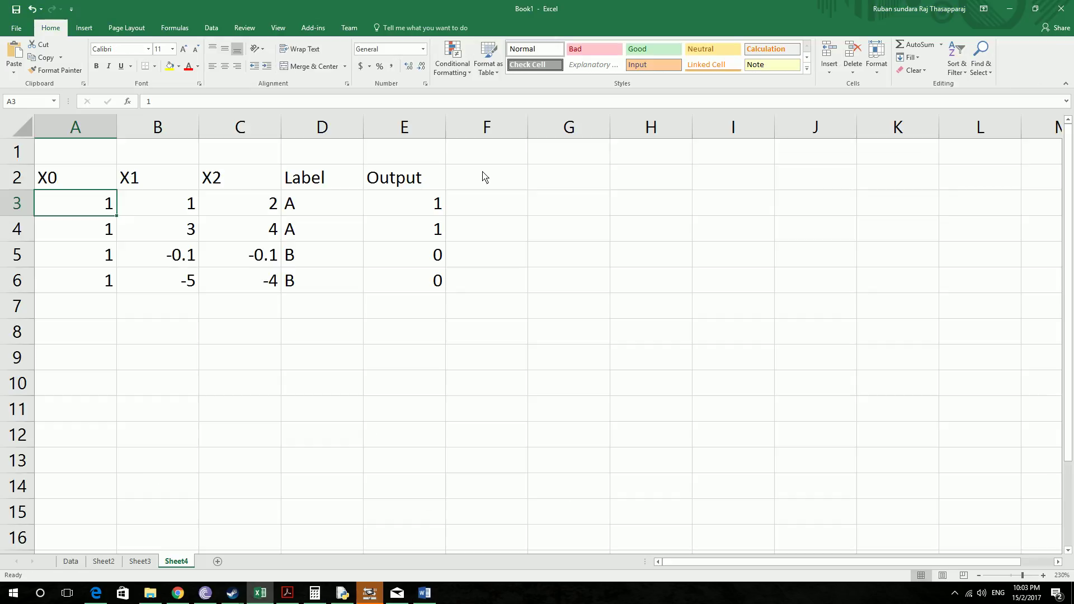
Paste the F(WX) equation into G1, then undo that paste.
{"action": "left_click", "coordinate": [550, 158]}
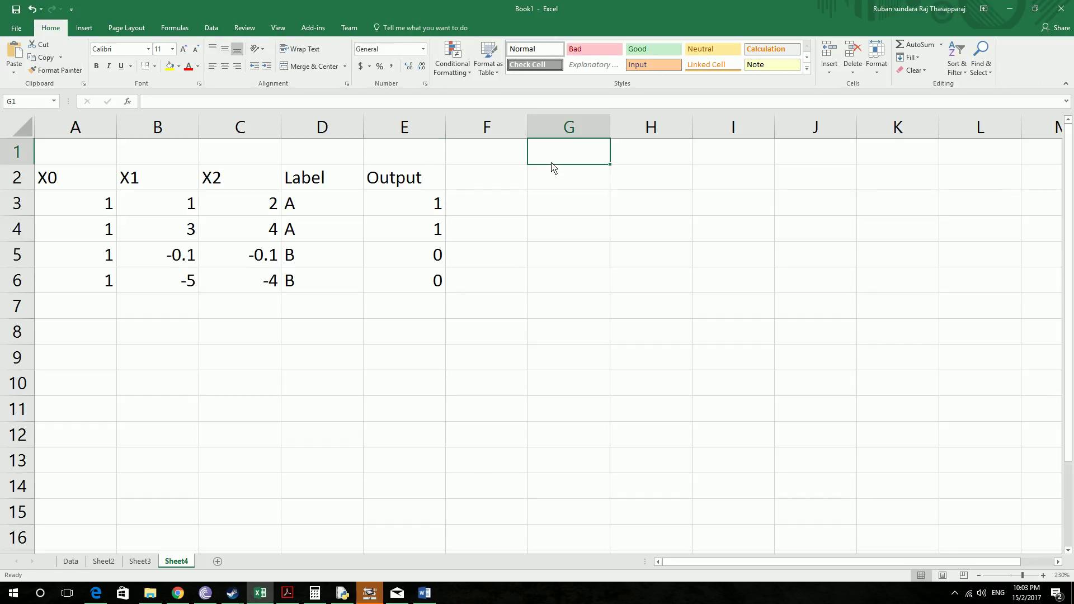
{"action": "key", "text": "ctrl+v"}
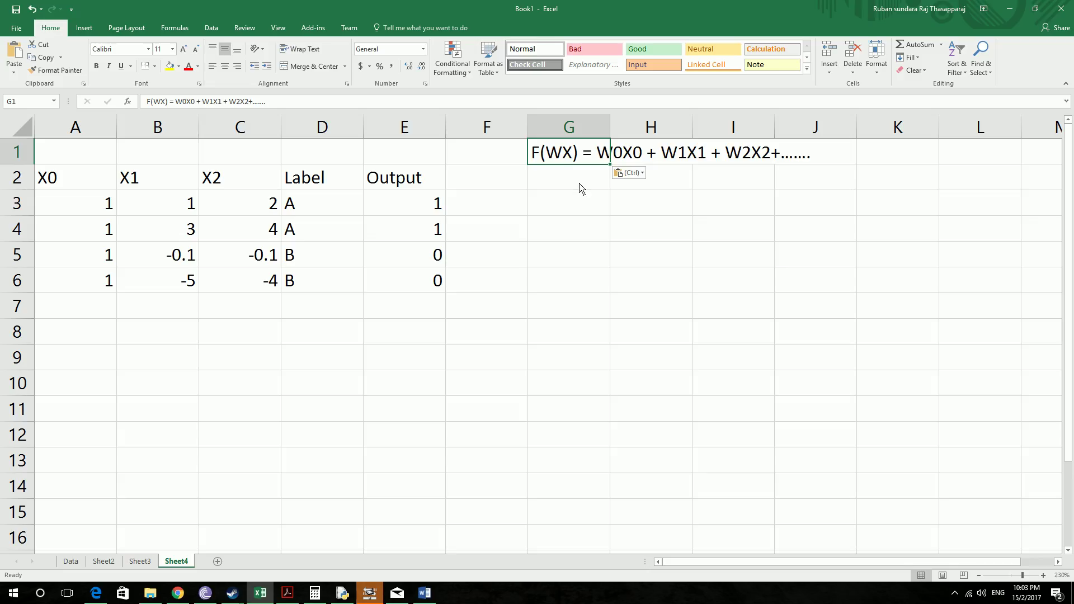
{"action": "key", "text": "ctrl+z"}
{"action": "left_click", "coordinate": [892, 161]}
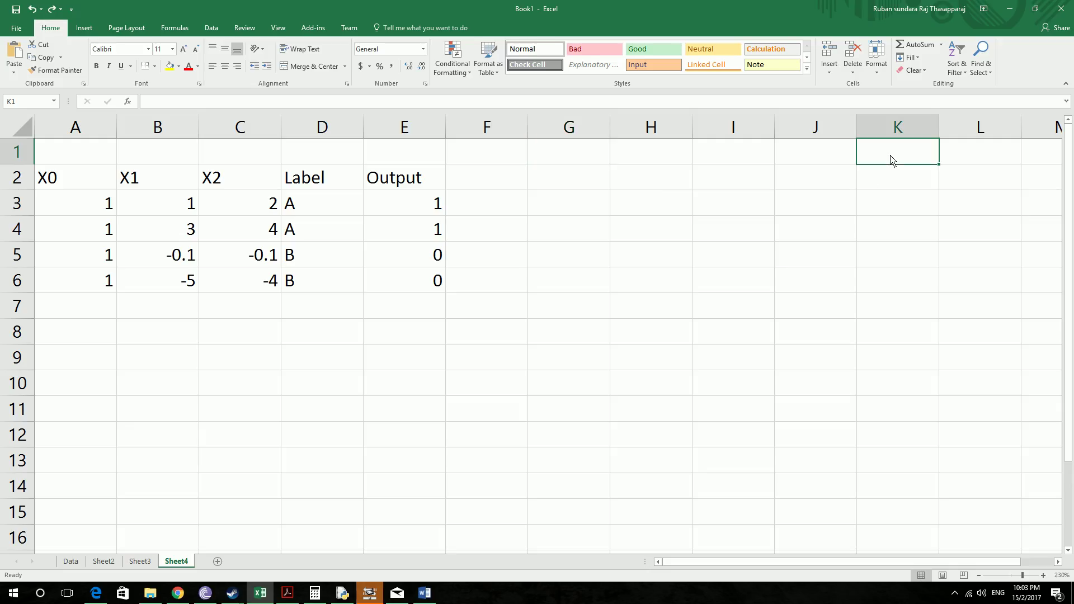
Check Sheet3's worked example, then paste the equation into F1 of Sheet4.
{"action": "left_click", "coordinate": [140, 561]}
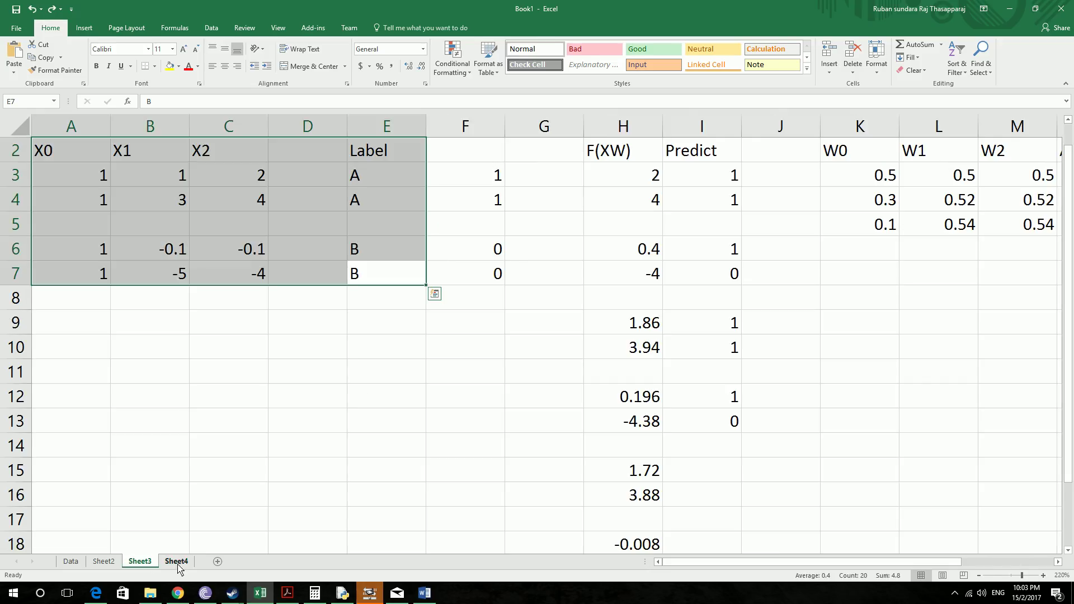
{"action": "left_click", "coordinate": [177, 561]}
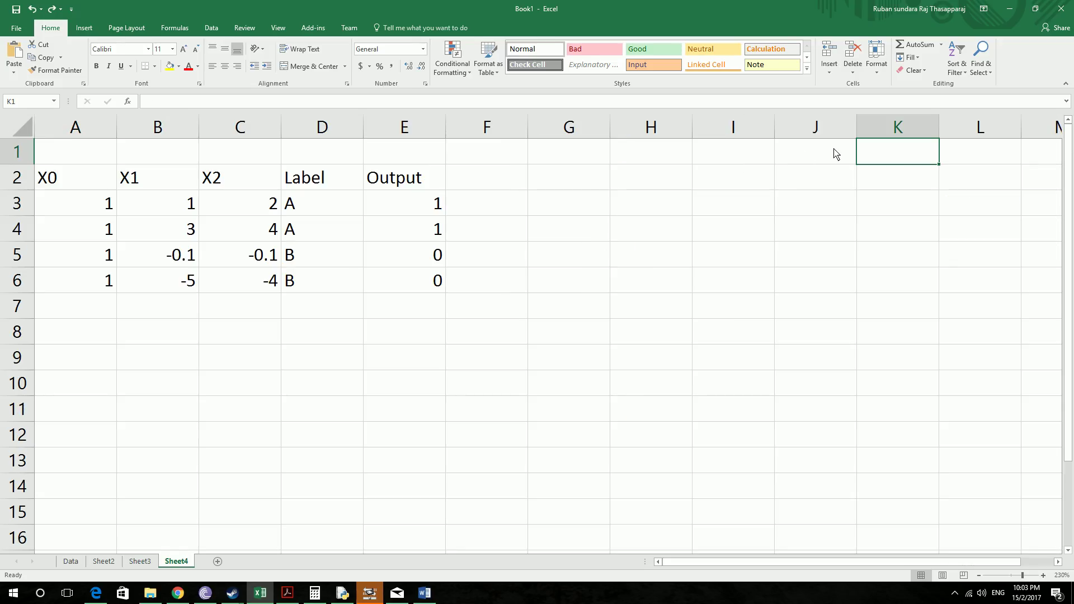
{"action": "left_click", "coordinate": [505, 152]}
{"action": "key", "text": "ctrl+v"}
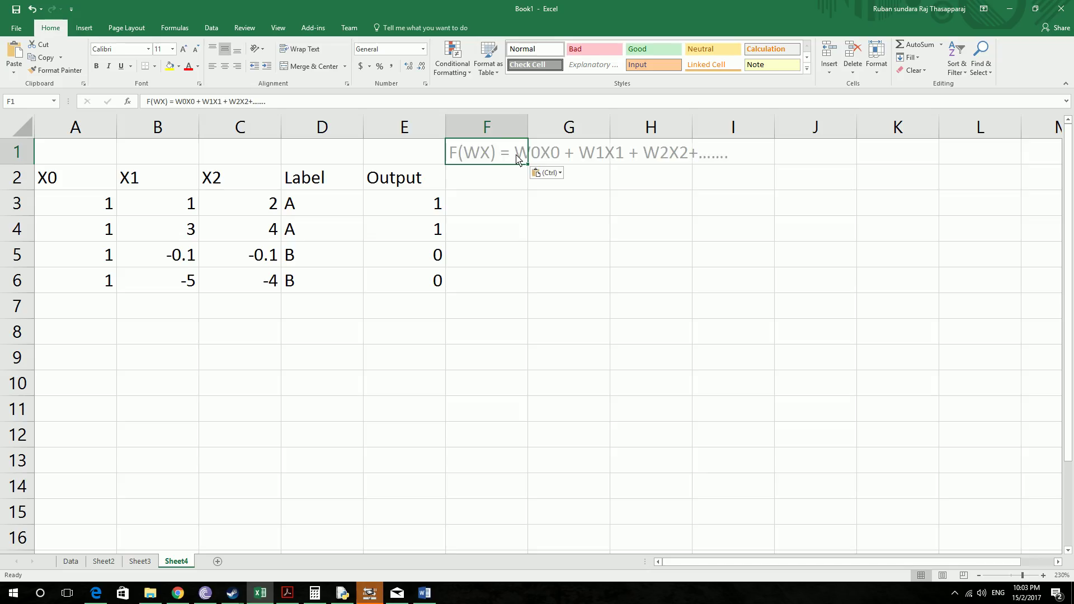
Look over row 3 cells A3 and F3–H3, then select J2 for weight headings.
{"action": "left_click", "coordinate": [112, 213]}
{"action": "left_click", "coordinate": [491, 204]}
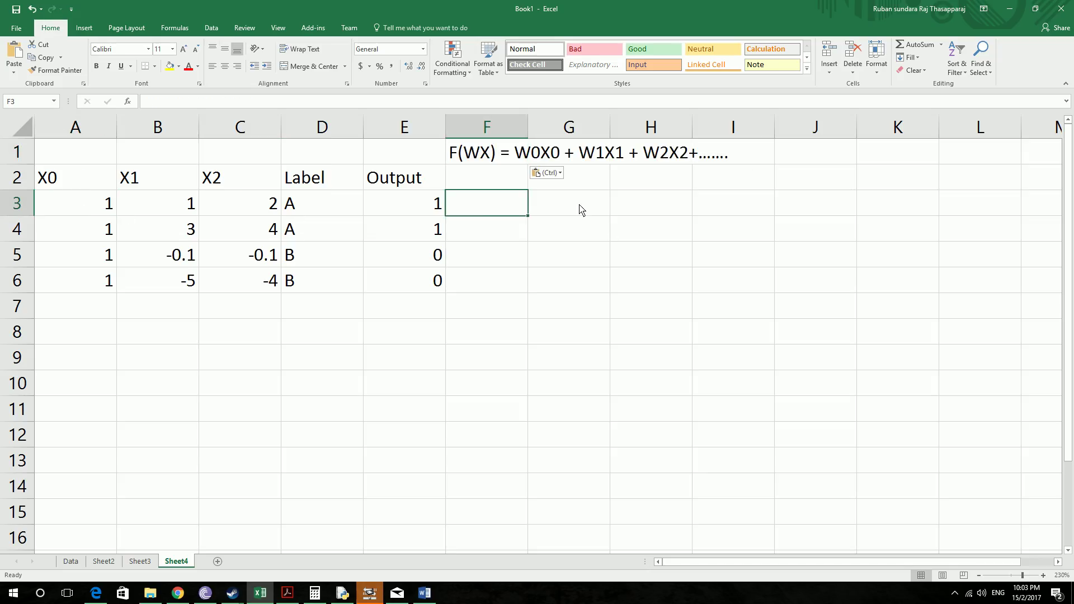
{"action": "left_click", "coordinate": [580, 206]}
{"action": "left_click", "coordinate": [637, 207]}
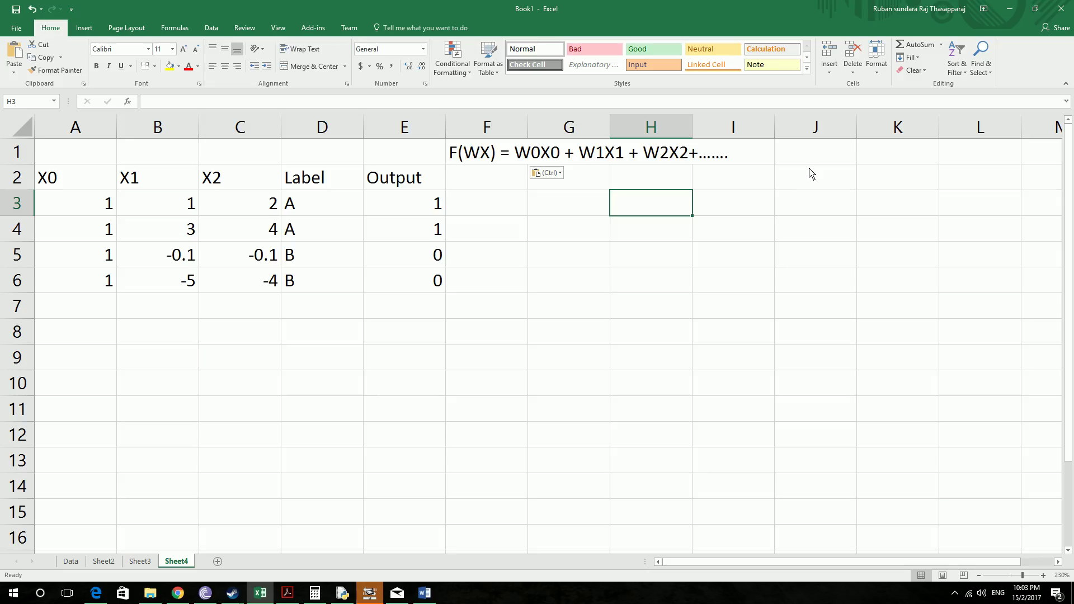
{"action": "left_click", "coordinate": [839, 181]}
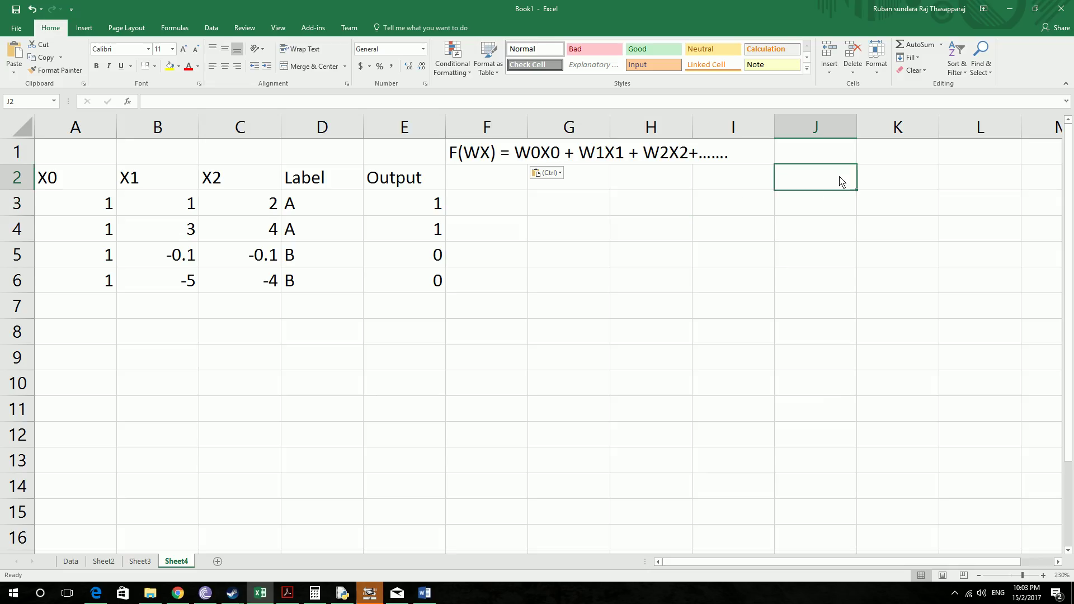
Enter the headings W0, W1 and W2 in J2:L2.
{"action": "type", "text": "W0"}
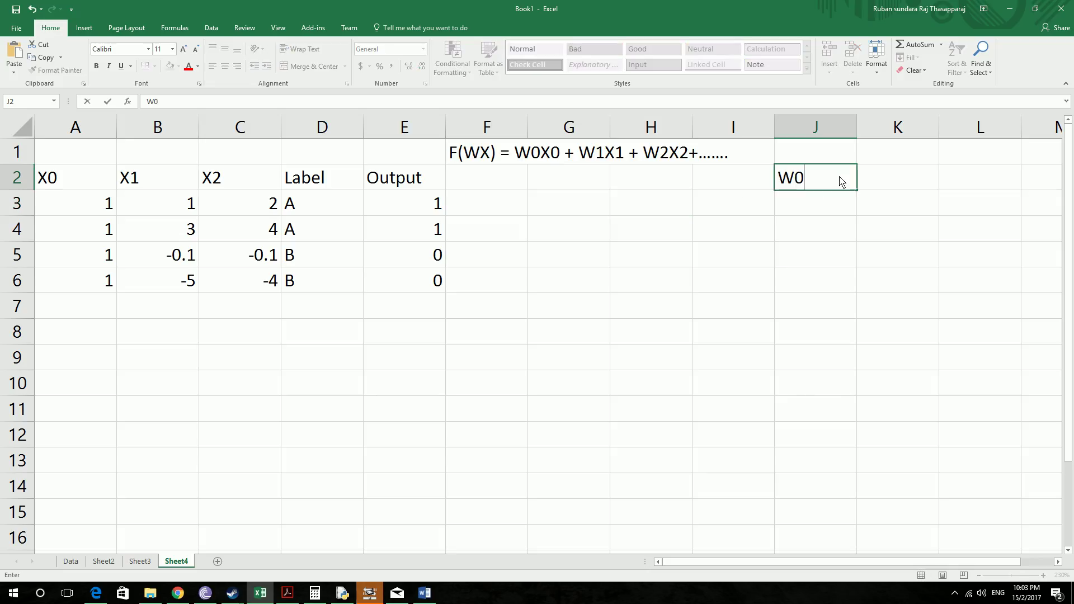
{"action": "key", "text": "Tab"}
{"action": "type", "text": "W"}
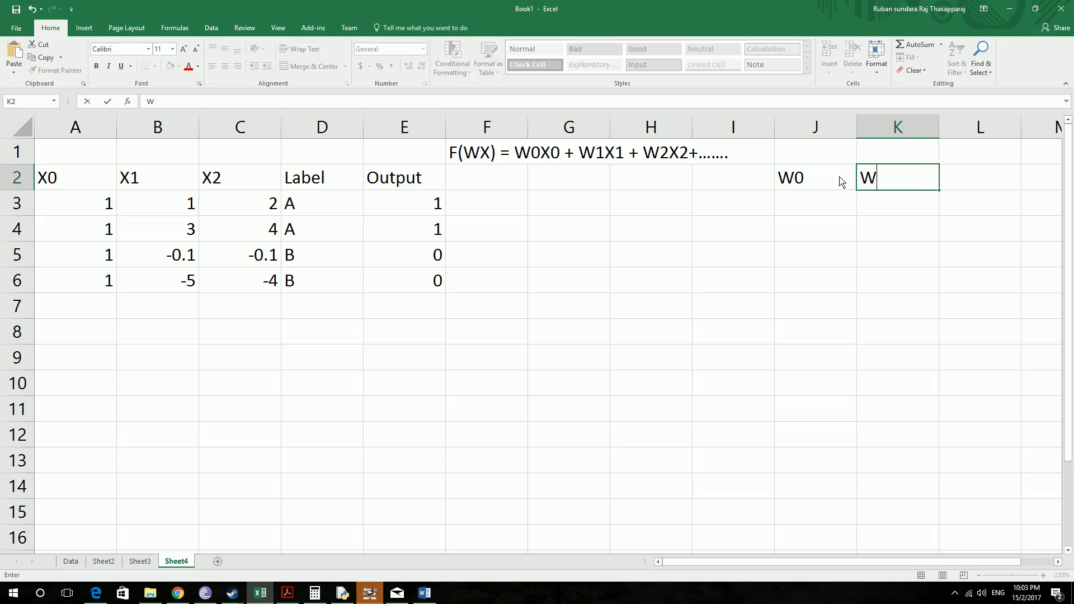
{"action": "type", "text": "1"}
{"action": "key", "text": "Tab"}
{"action": "type", "text": "W"}
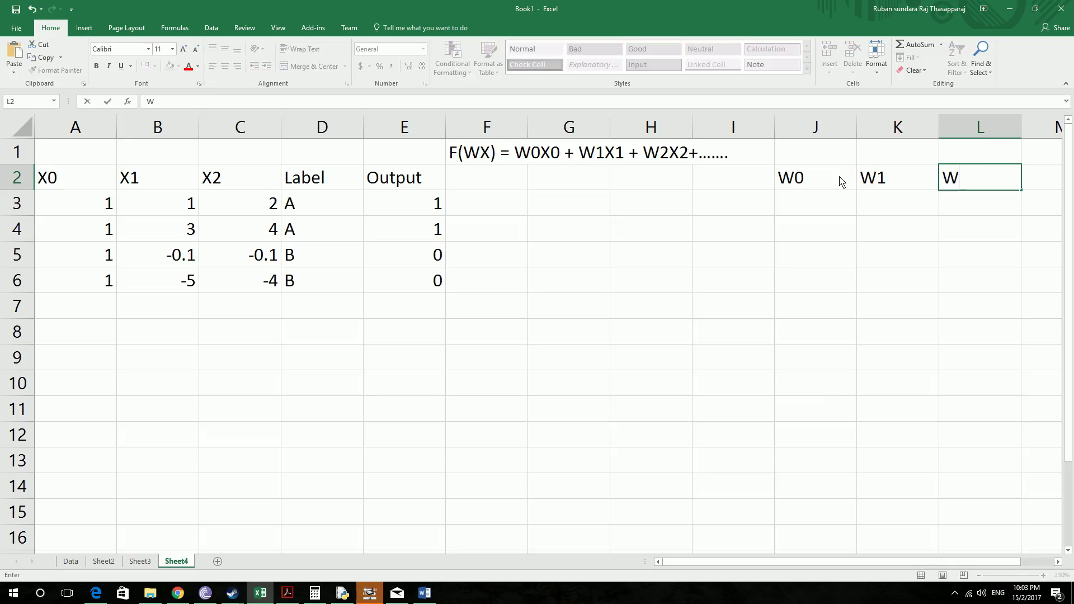
{"action": "type", "text": "2"}
{"action": "key", "text": "Return"}
Enter 0.5 as the starting weight in J3, K3 and L3.
{"action": "key", "text": "Left"}
{"action": "key", "text": "Left"}
{"action": "key", "text": "Left"}
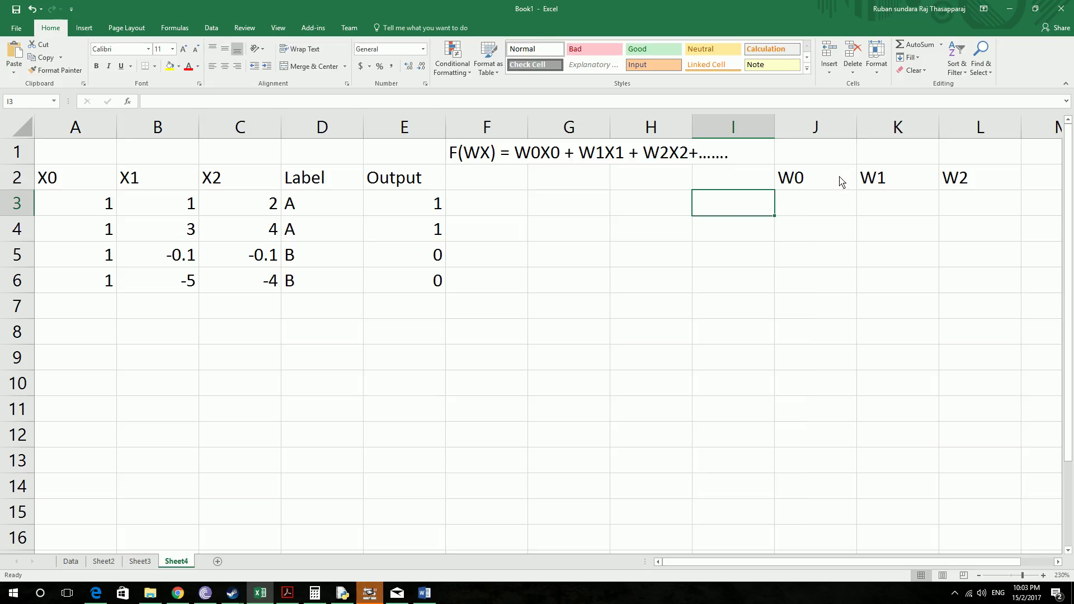
{"action": "key", "text": "Right"}
{"action": "type", "text": "0.5"}
{"action": "key", "text": "Tab"}
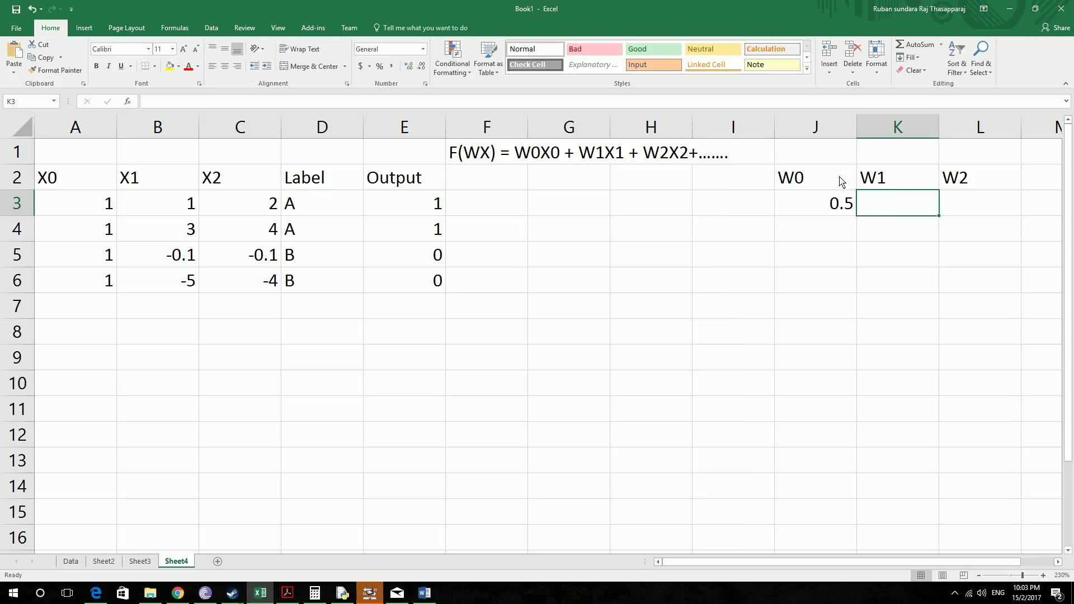
{"action": "type", "text": "0.5"}
{"action": "key", "text": "Tab"}
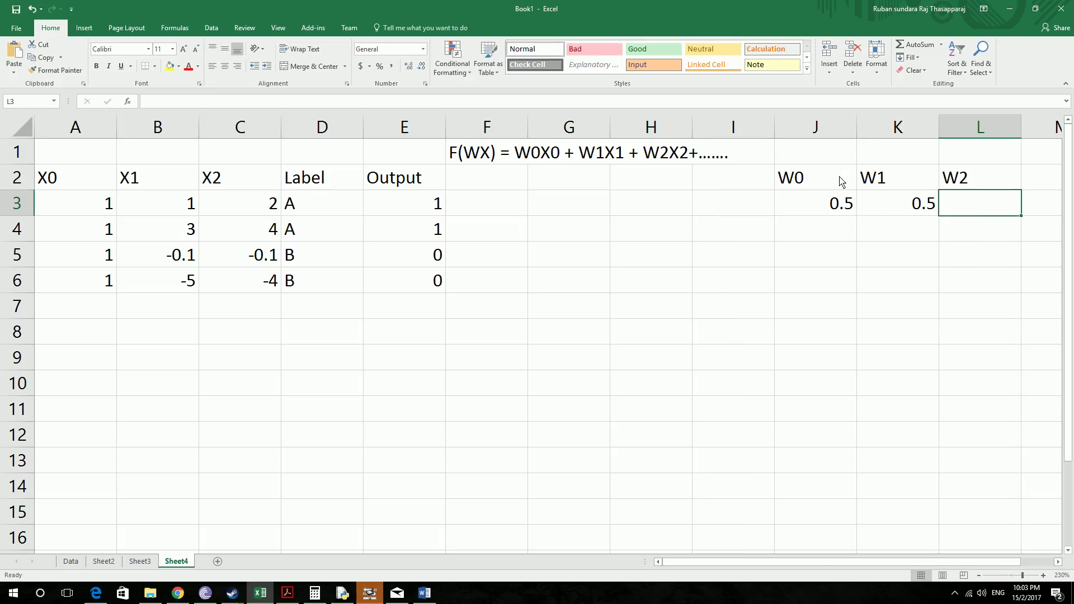
{"action": "type", "text": "0.5"}
{"action": "key", "text": "Left"}
{"action": "key", "text": "Left"}
{"action": "key", "text": "Left"}
{"action": "key", "text": "Left"}
{"action": "key", "text": "Left"}
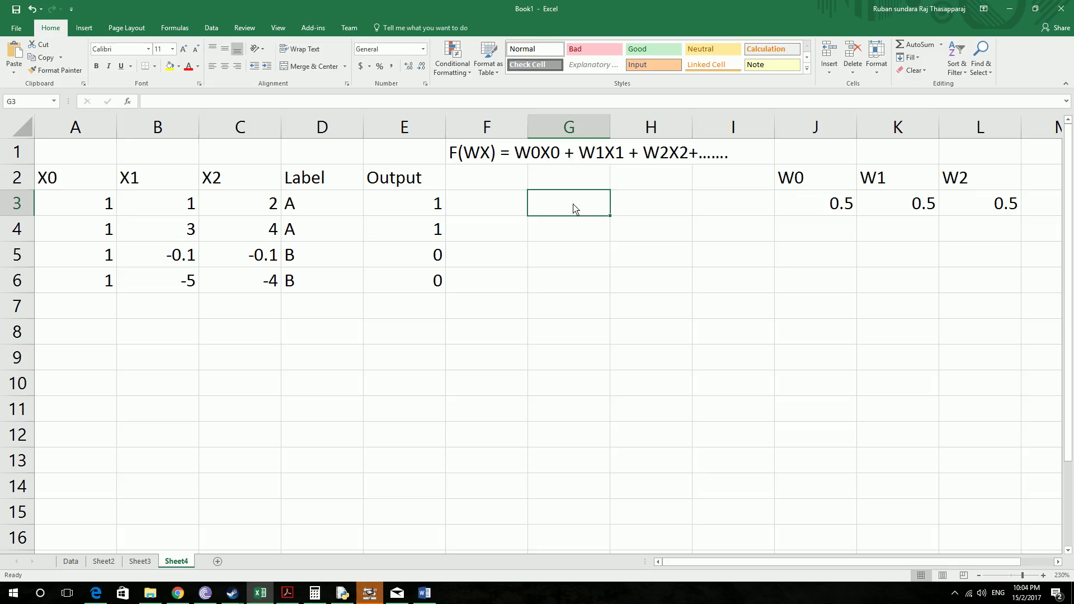
Begin G3's formula with the A3 and B3 terms, each weighted by 0.5.
{"action": "type", "text": "="}
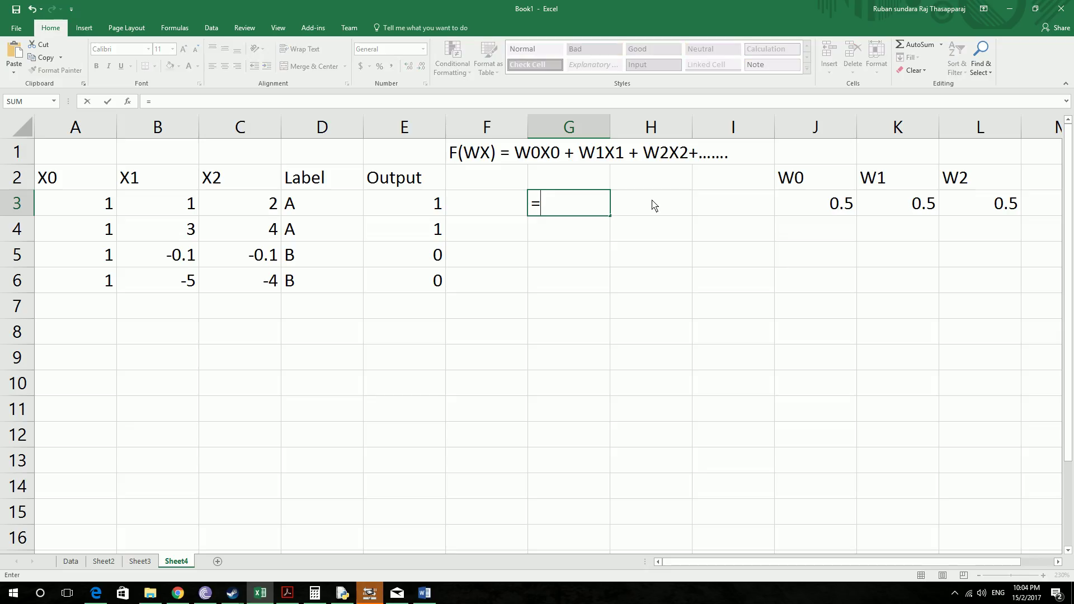
{"action": "type", "text": "("}
{"action": "left_click", "coordinate": [92, 211]}
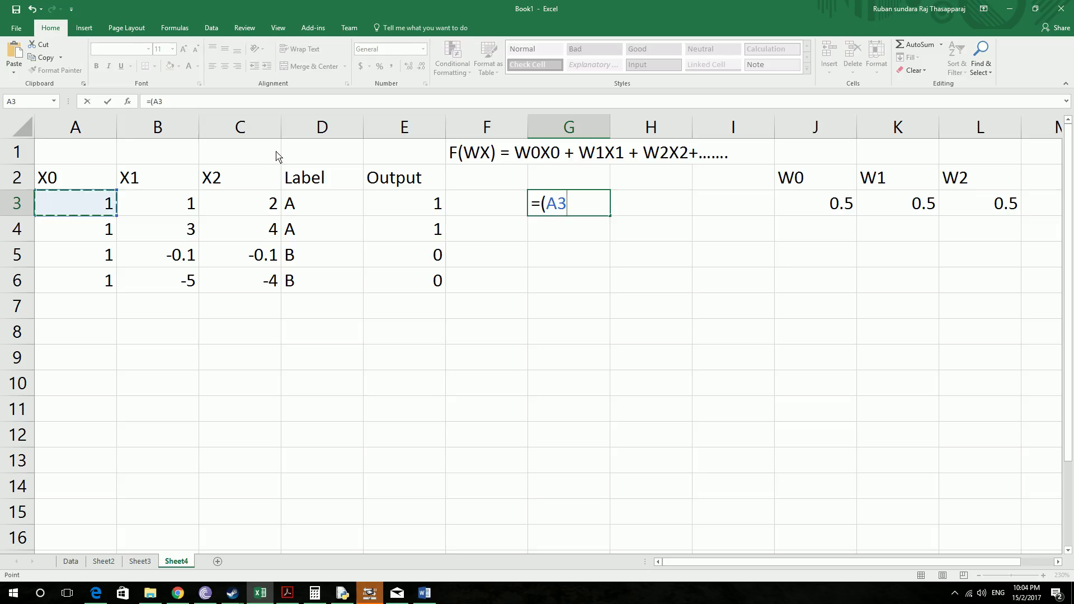
{"action": "type", "text": "*"}
{"action": "left_click", "coordinate": [833, 203]}
{"action": "type", "text": "("}
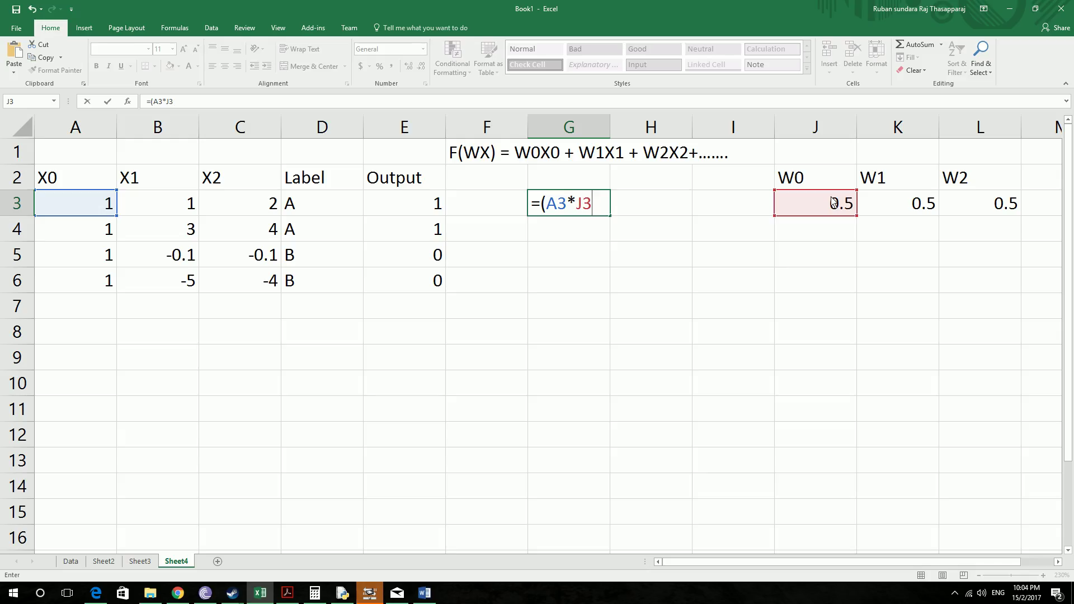
{"action": "type", "text": ")+("}
{"action": "left_click", "coordinate": [185, 209]}
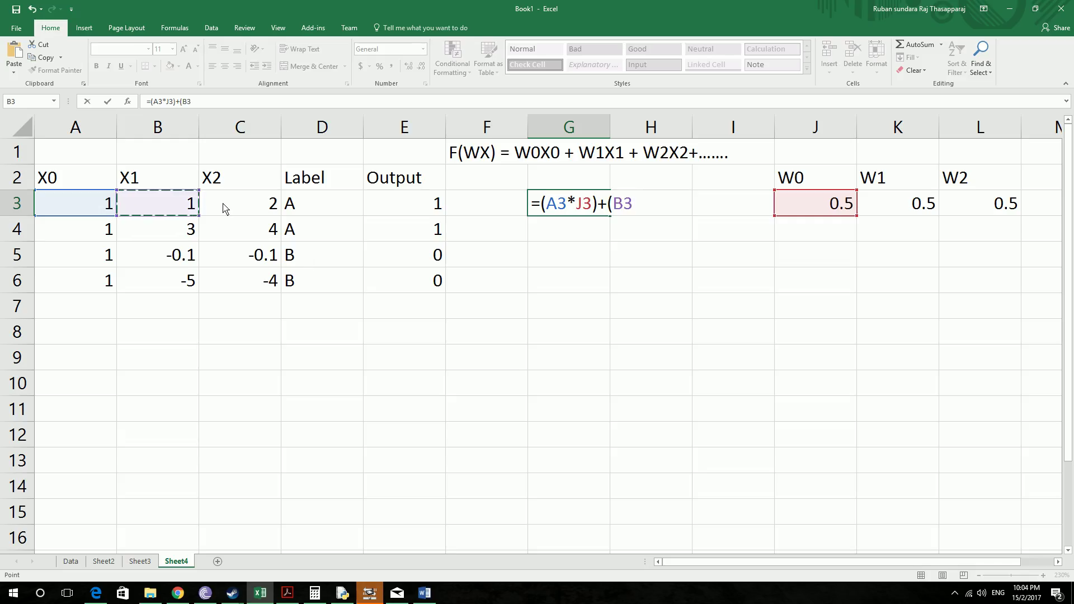
{"action": "type", "text": "*0.5"}
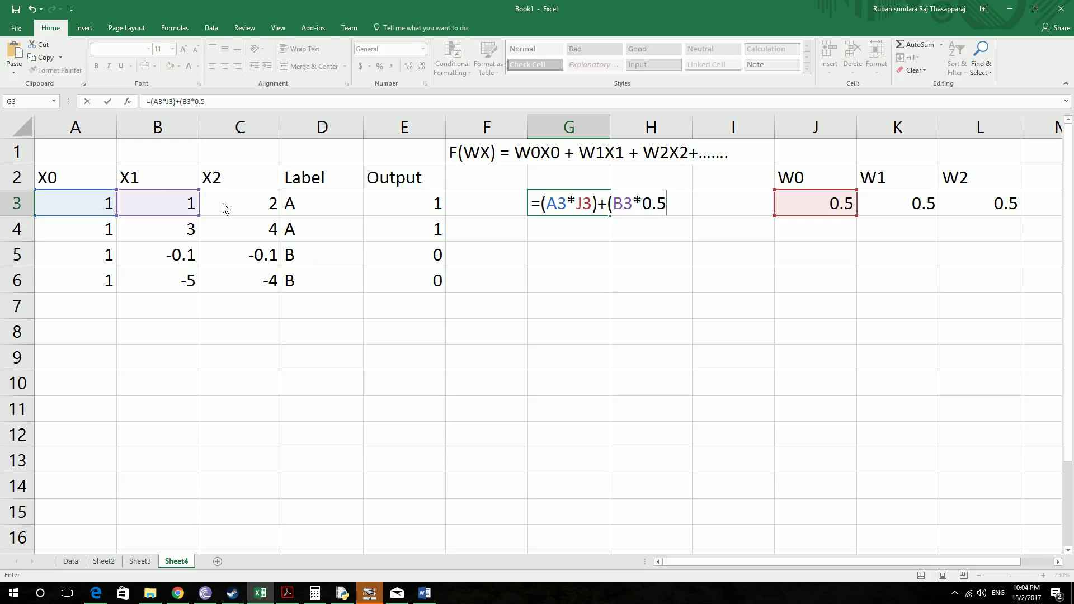
{"action": "type", "text": ")+*"}
{"action": "key", "text": "BackSpace"}
{"action": "type", "text": "("}
Finish G3 as =(A3*0.5)+(B3*0.5)+(C3*0.5), replacing the J3 reference, giving 2.
{"action": "left_click", "coordinate": [246, 207]}
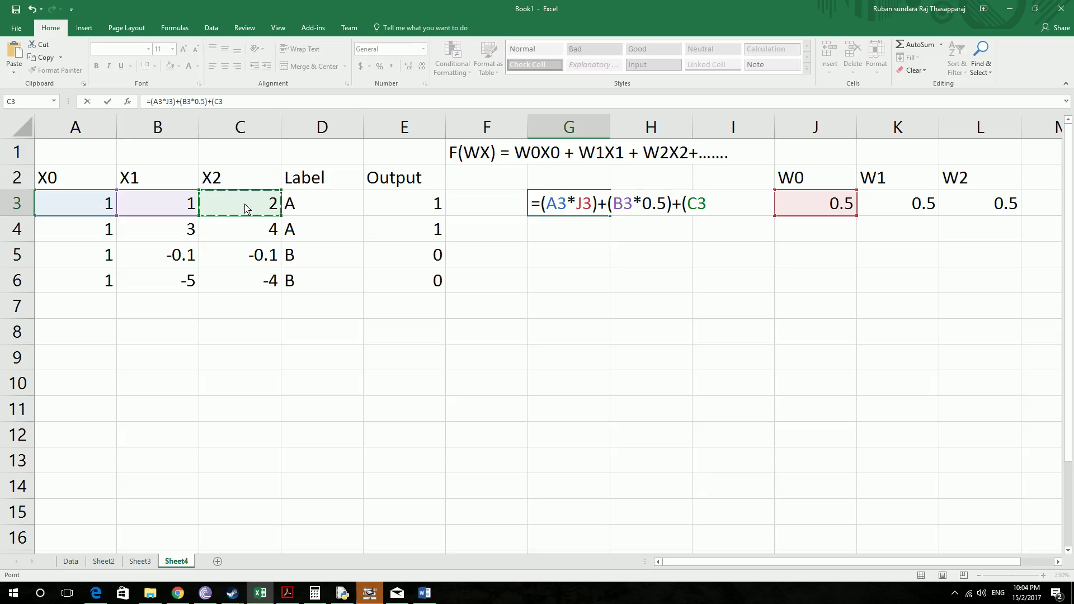
{"action": "type", "text": "*0.58"}
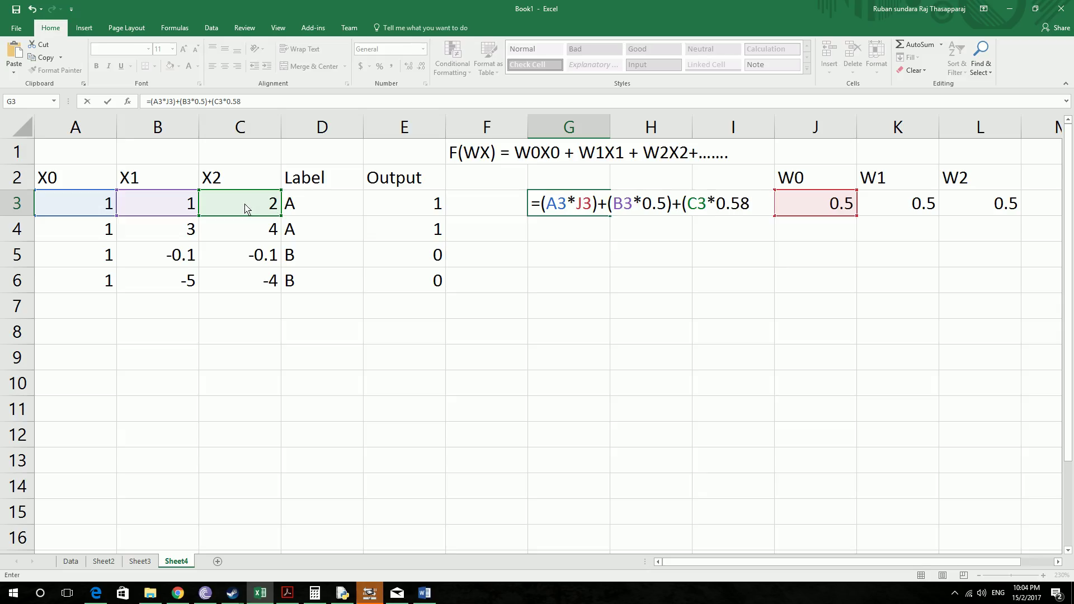
{"action": "key", "text": "BackSpace"}
{"action": "type", "text": ")"}
{"action": "left_click", "coordinate": [592, 206]}
{"action": "key", "text": "BackSpace"}
{"action": "key", "text": "BackSpace"}
{"action": "type", "text": "0.5"}
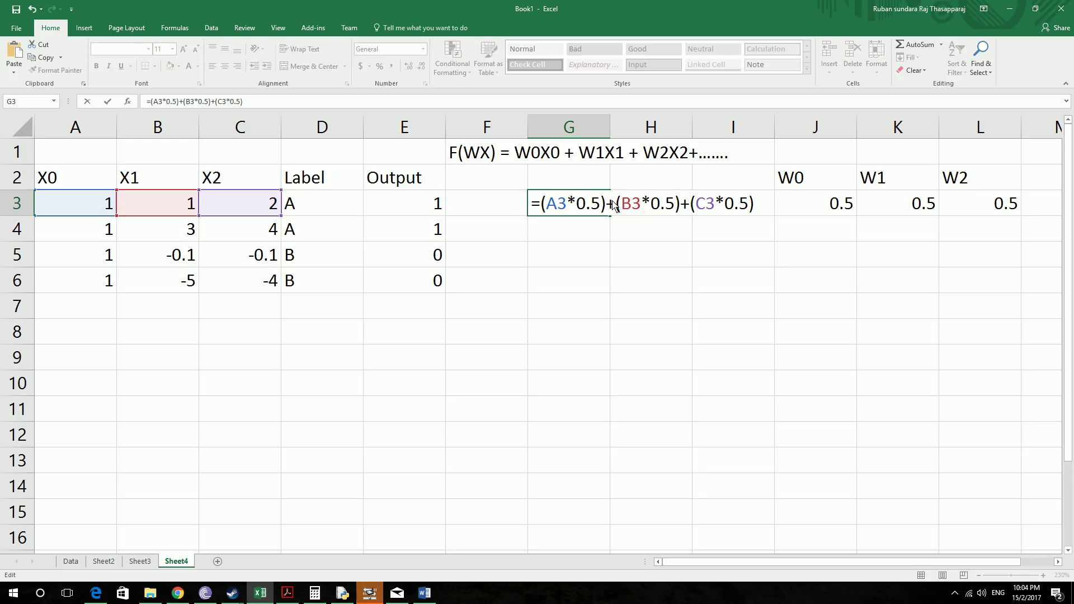
{"action": "key", "text": "Return"}
{"action": "left_click", "coordinate": [482, 157]}
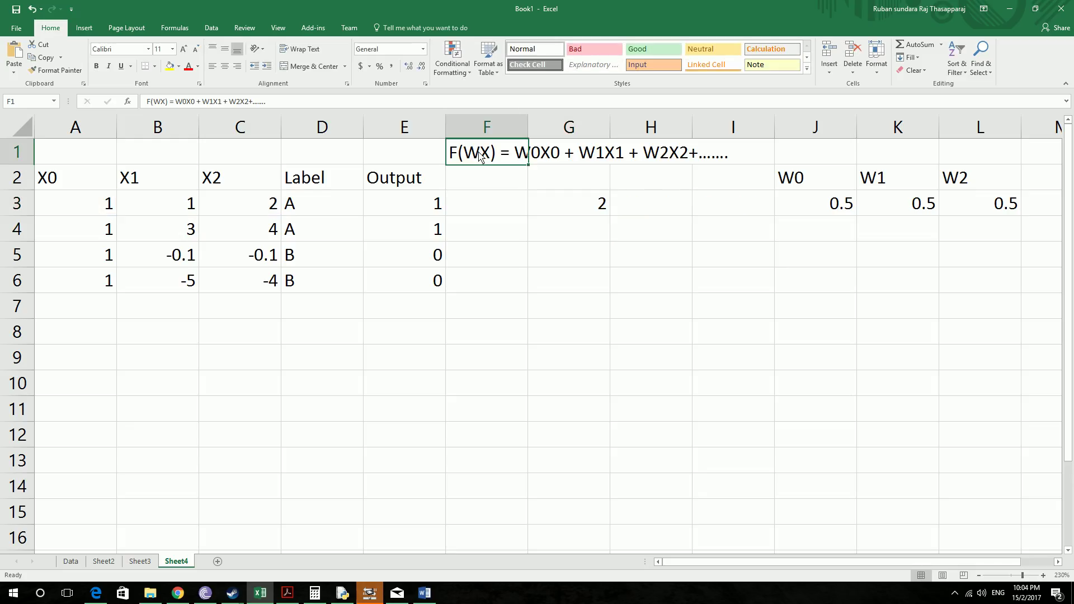
Fill G3's weighted-sum formula down to G6 and inspect G4's formula.
{"action": "left_click", "coordinate": [583, 210]}
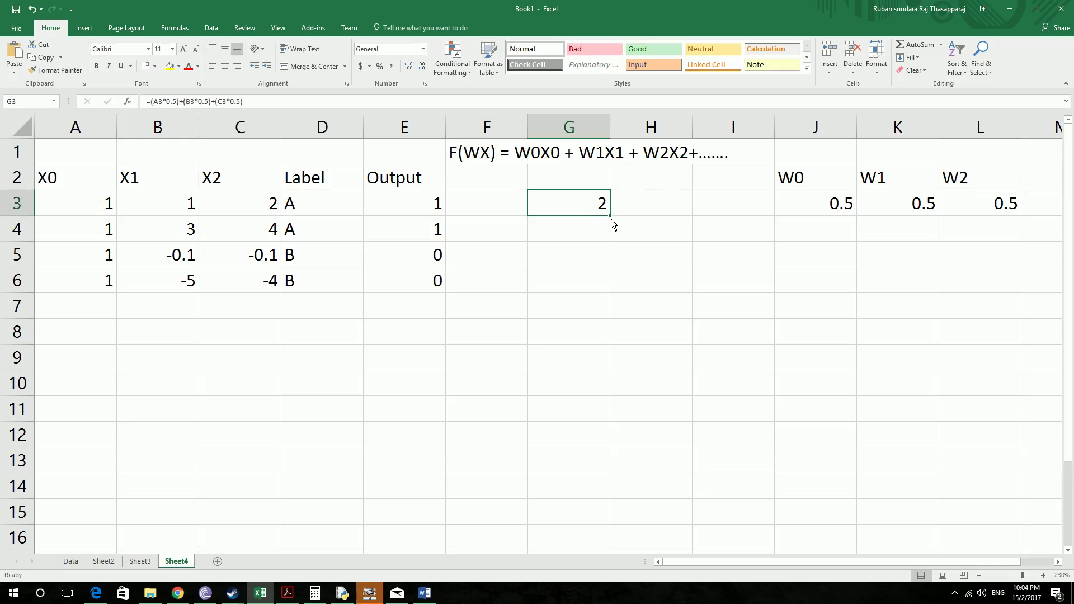
{"action": "left_click_drag", "start_coordinate": [614, 223], "coordinate": [615, 297]}
{"action": "left_click", "coordinate": [576, 209]}
{"action": "left_click", "coordinate": [577, 229]}
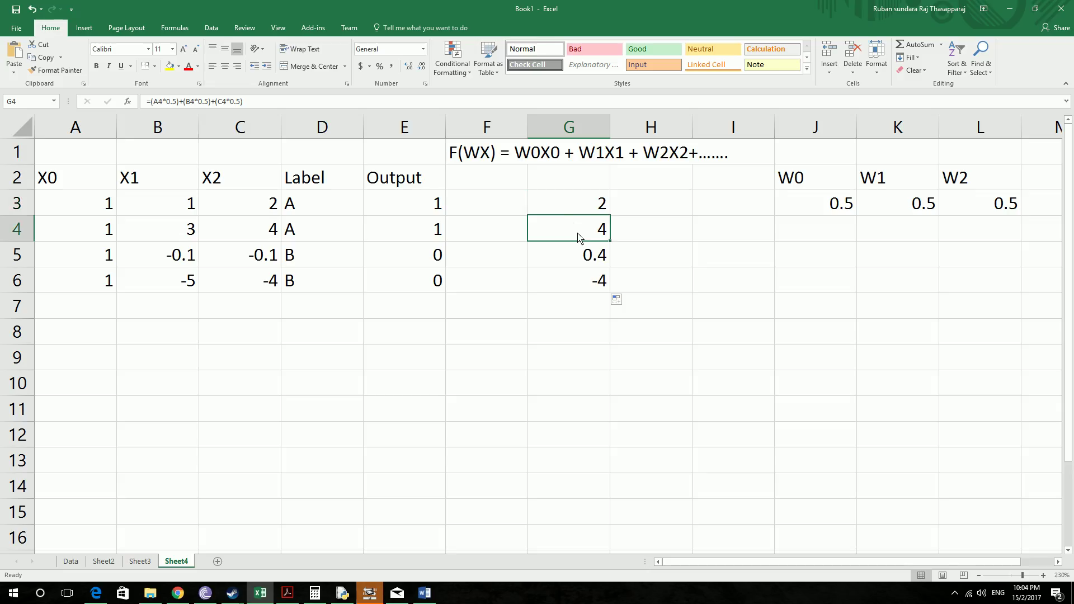
{"action": "key", "text": "F2"}
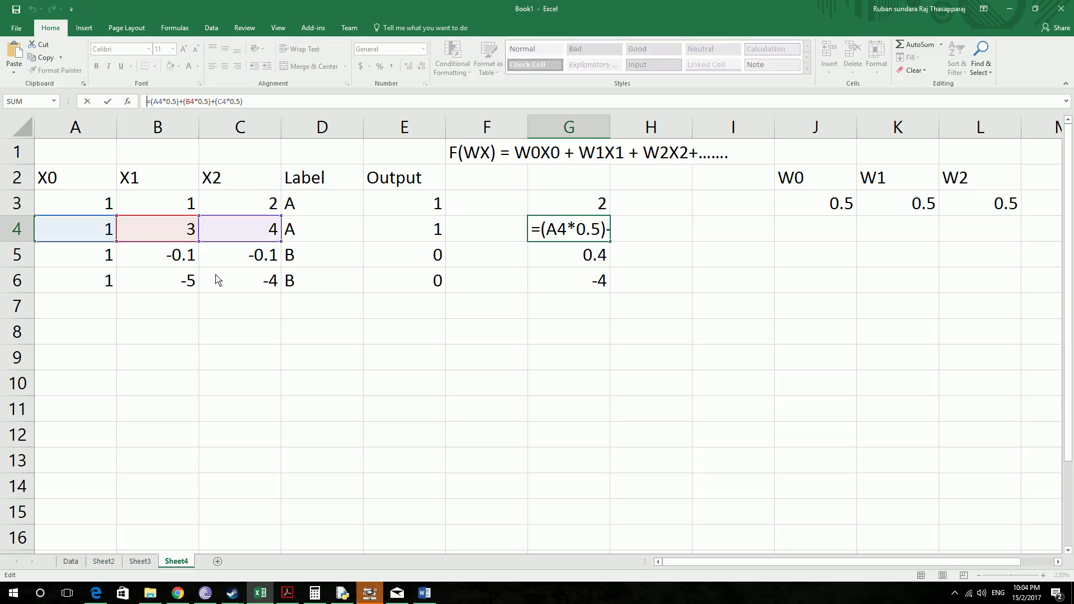
{"action": "type", "text": "="}
{"action": "left_click", "coordinate": [598, 250]}
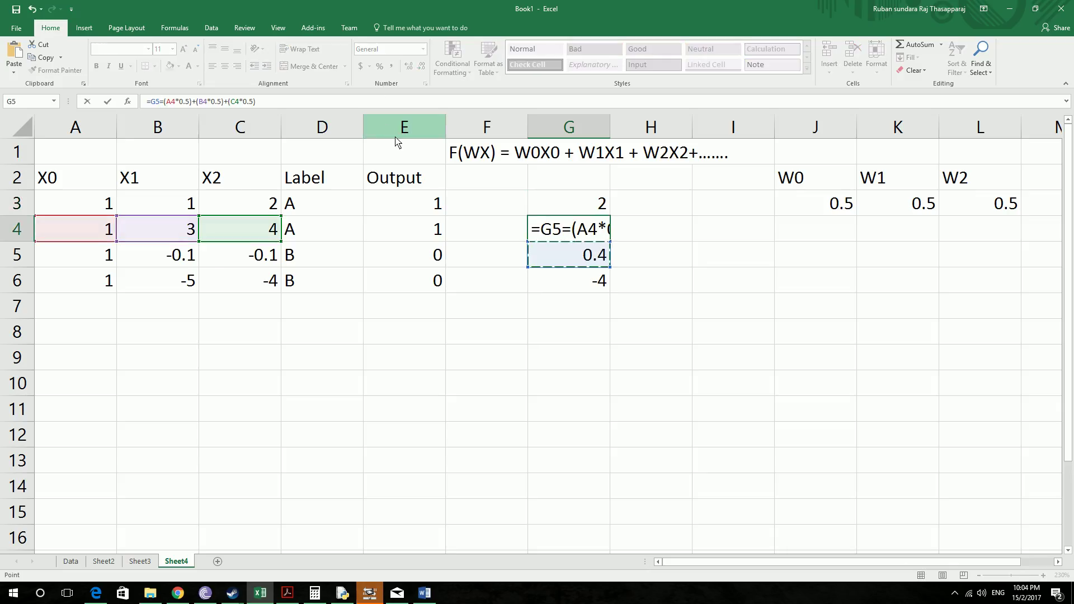
{"action": "key", "text": "Escape"}
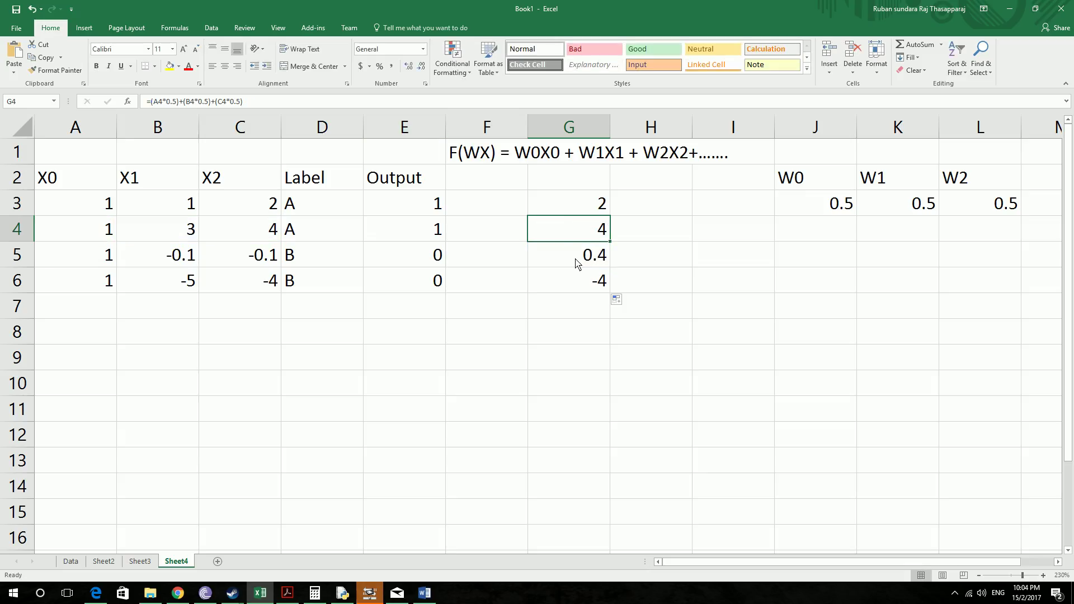
Verify the copied formulas in G5 and G6 (0.4 and -4) are unchanged.
{"action": "left_click", "coordinate": [546, 261]}
{"action": "key", "text": "F2"}
{"action": "key", "text": "Escape"}
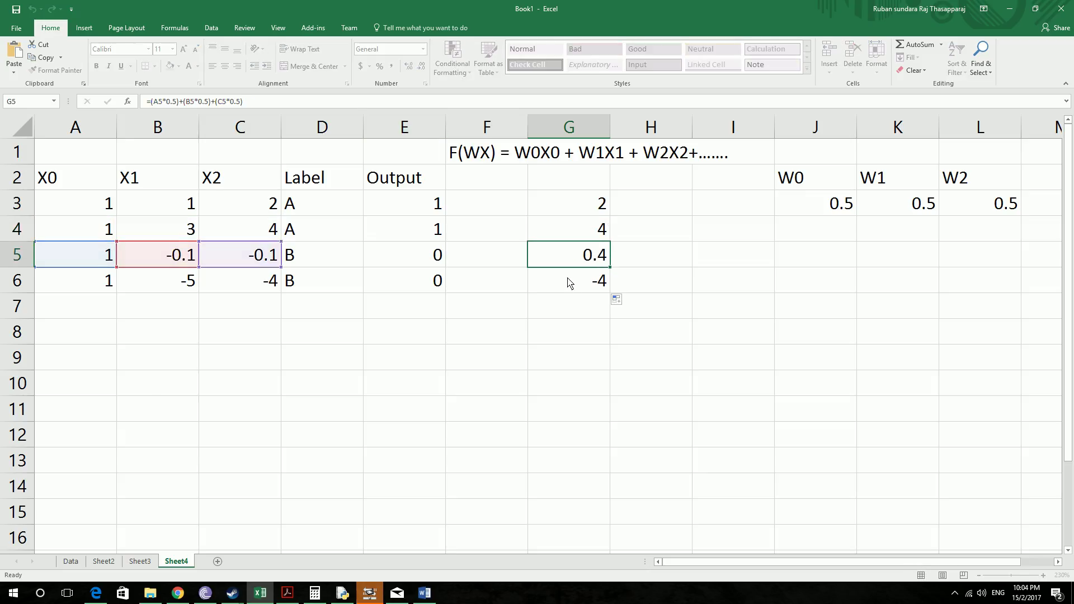
{"action": "left_click", "coordinate": [569, 280]}
{"action": "key", "text": "F2"}
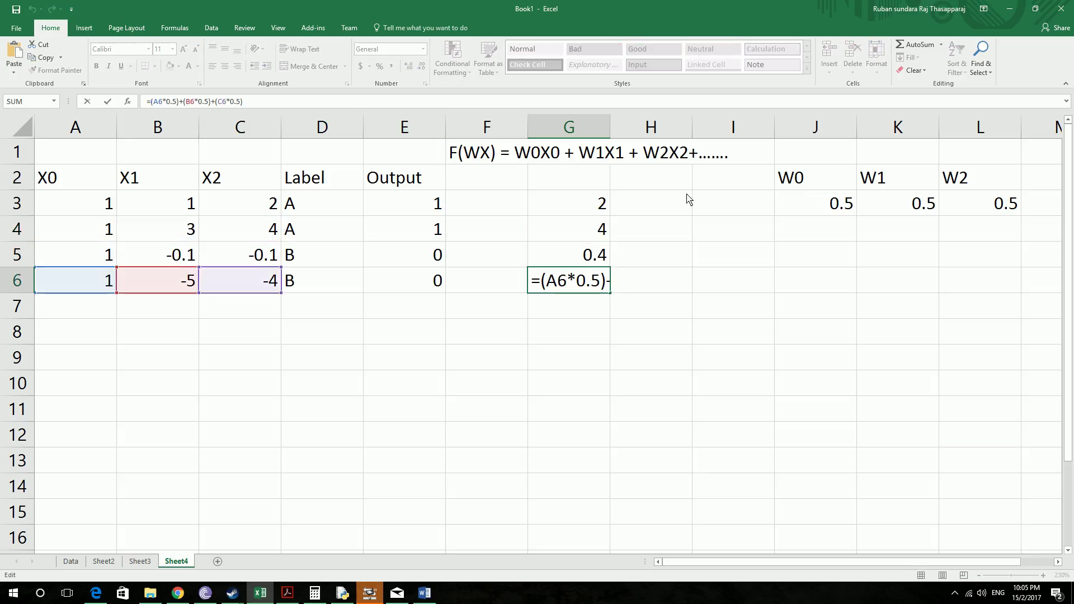
{"action": "key", "text": "Escape"}
Label G2 'F(WX)' and H2 'Predict'.
{"action": "left_click", "coordinate": [583, 188]}
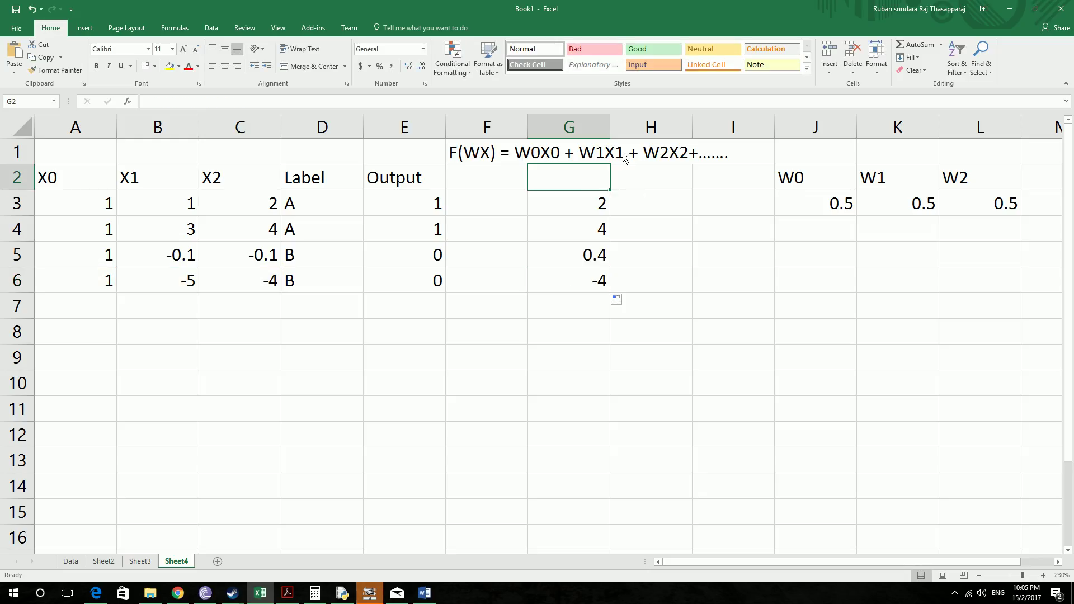
{"action": "type", "text": "F"}
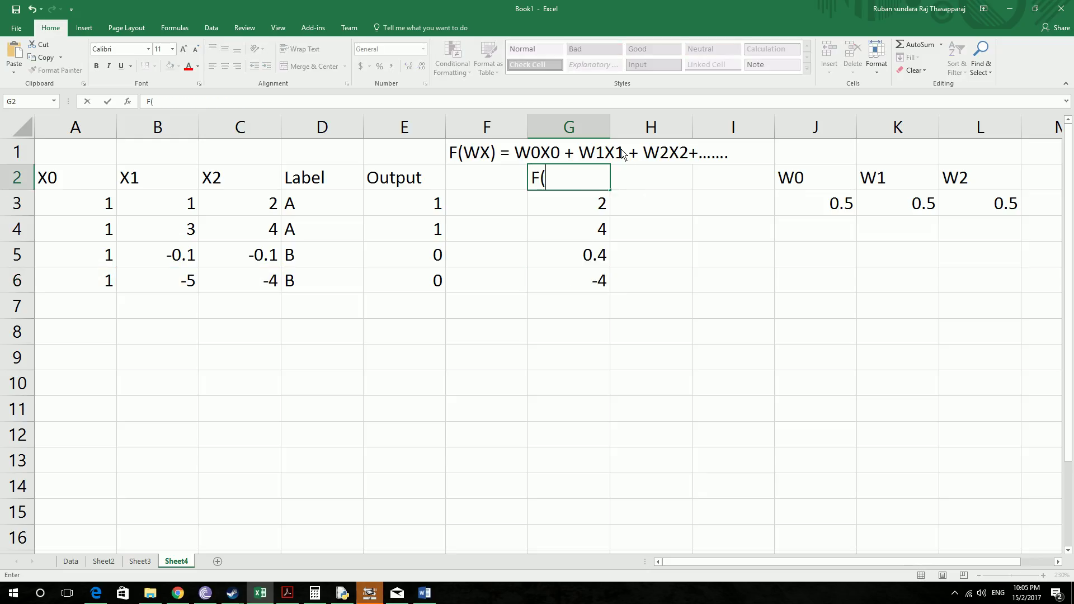
{"action": "type", "text": "(WX)"}
{"action": "key", "text": "Tab"}
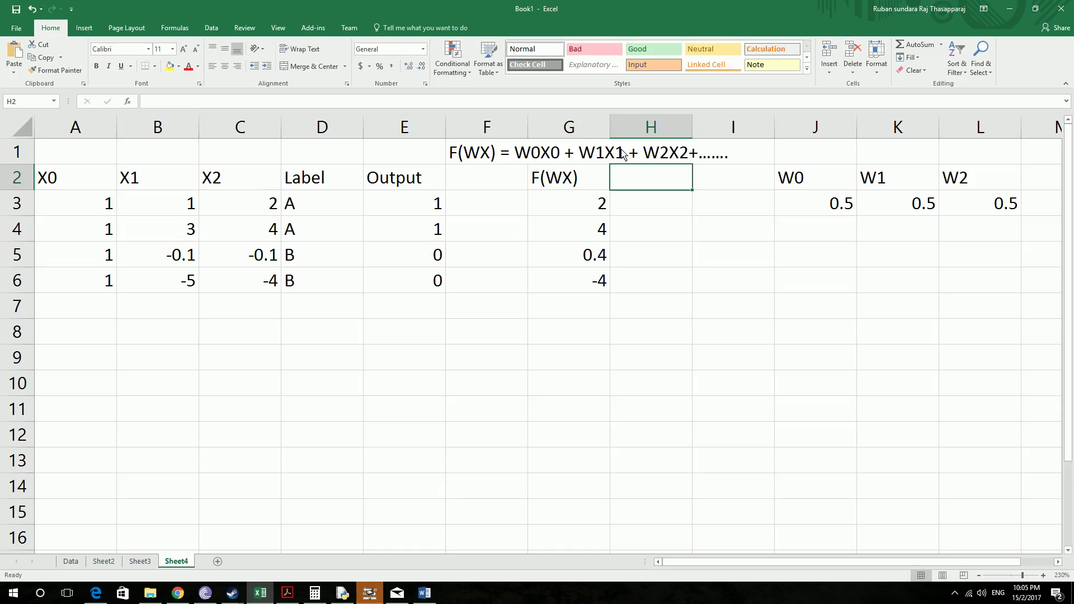
{"action": "type", "text": "Pr"}
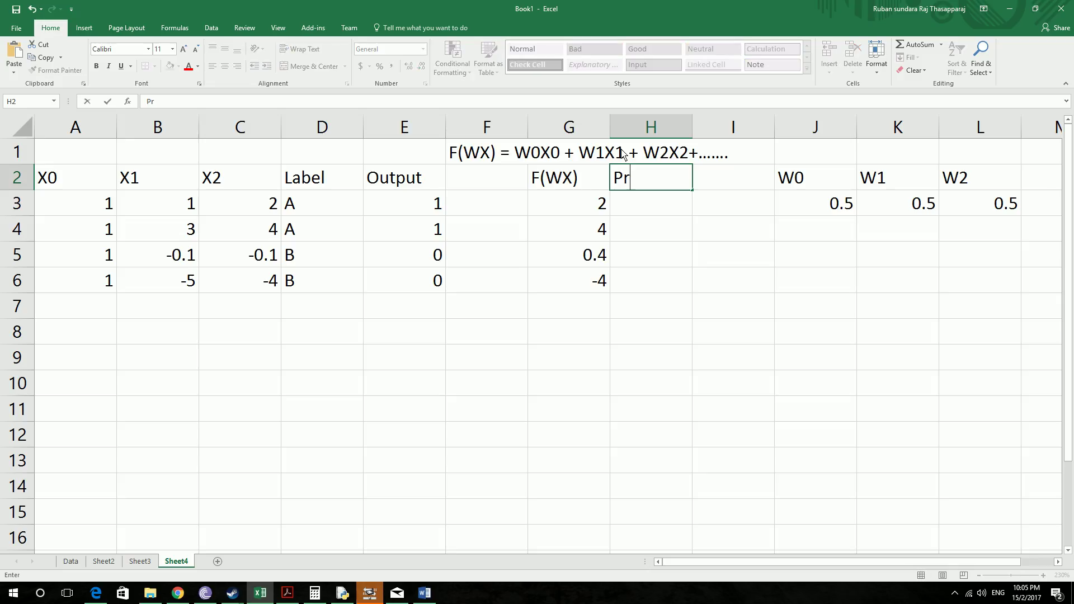
{"action": "type", "text": "edict"}
{"action": "left_click", "coordinate": [425, 593]}
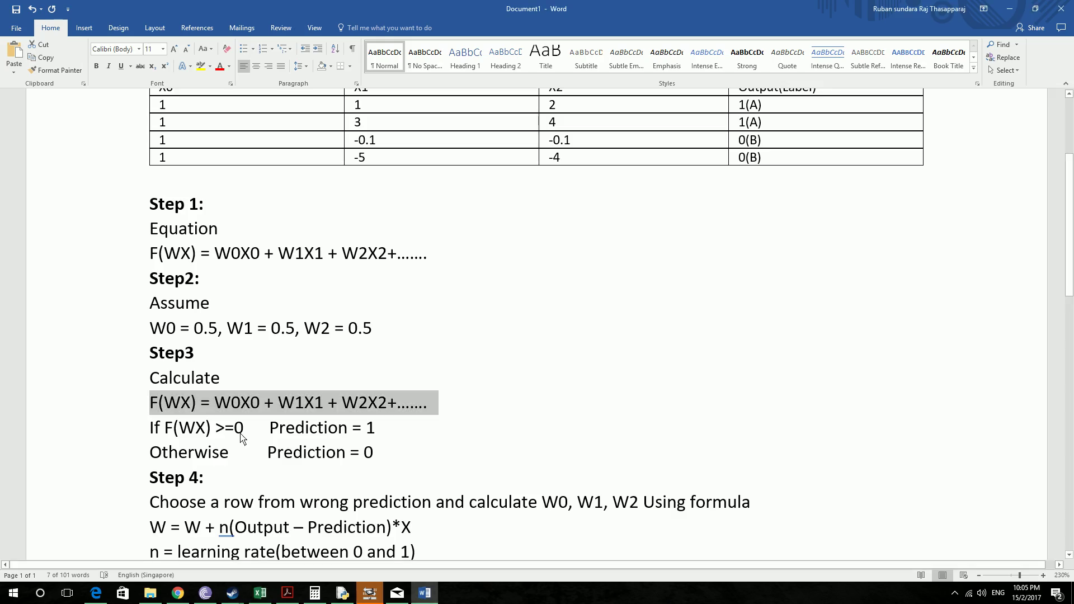
{"action": "left_click", "coordinate": [506, 376]}
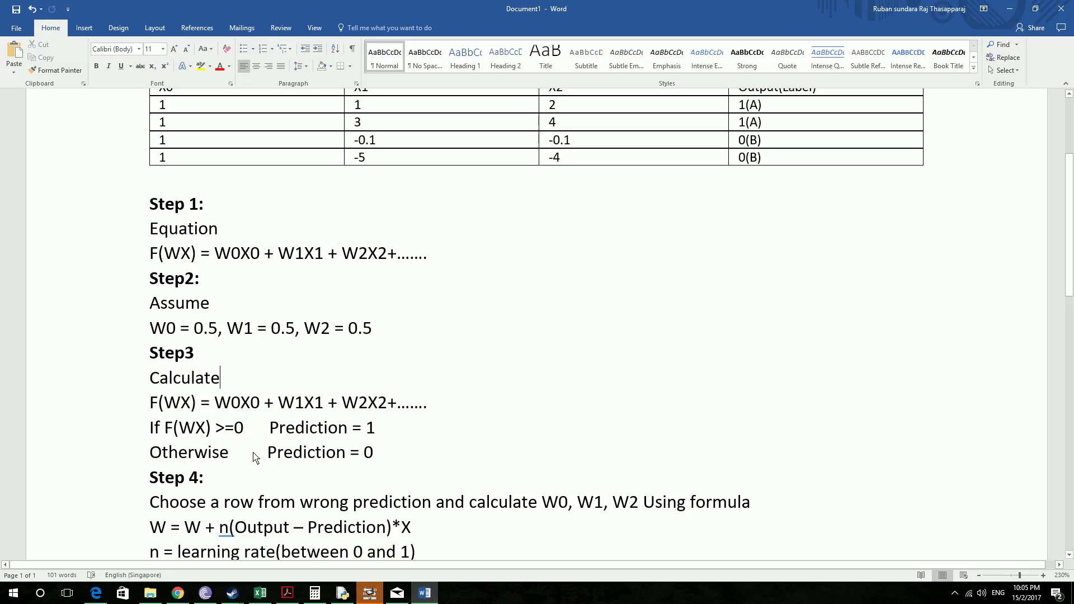
{"action": "left_click", "coordinate": [1015, 12]}
{"action": "left_click", "coordinate": [652, 206]}
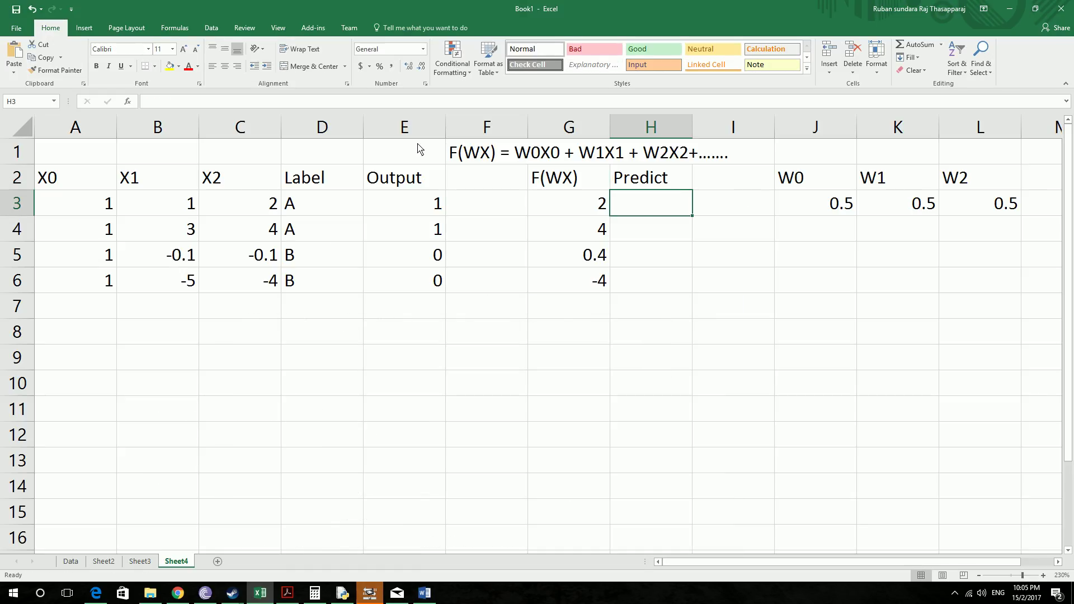
Enter =IF(G3>=0;1;0) in H3 as the first prediction.
{"action": "left_click", "coordinate": [278, 104]}
{"action": "type", "text": "="}
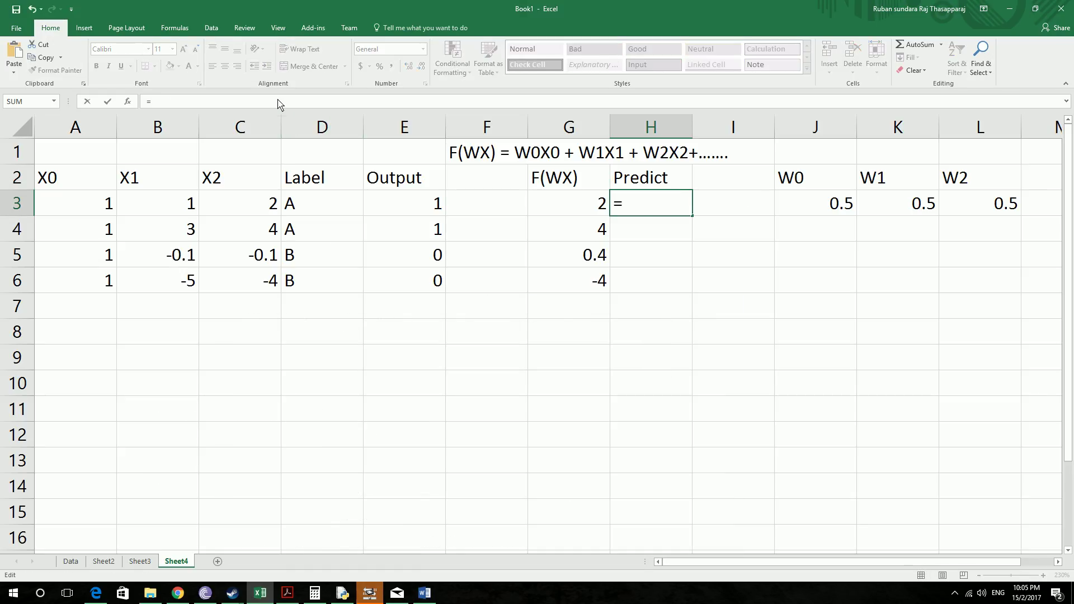
{"action": "type", "text": "if("}
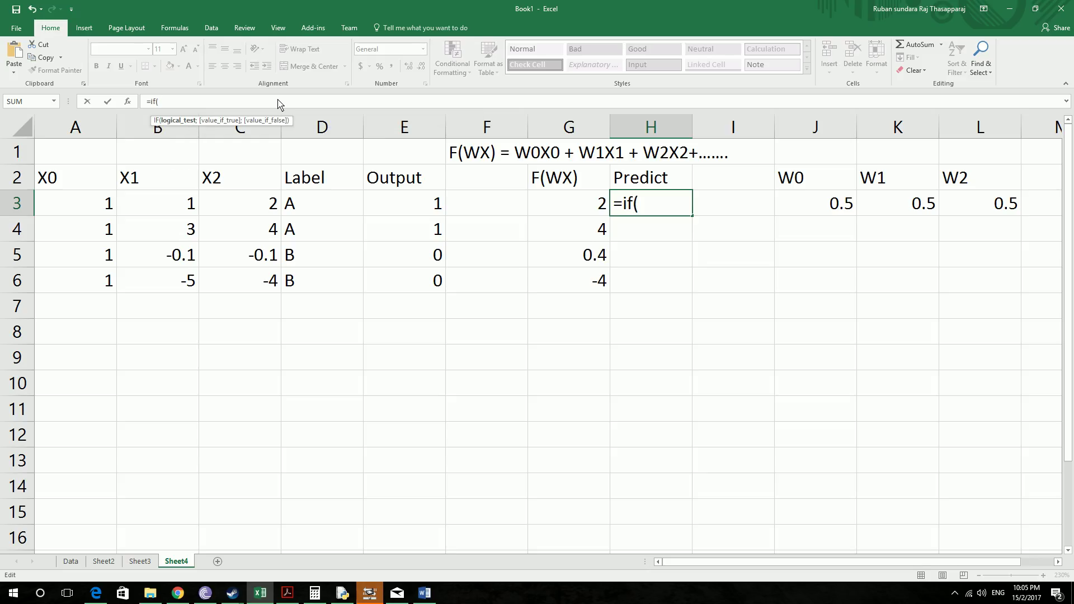
{"action": "left_click", "coordinate": [576, 211]}
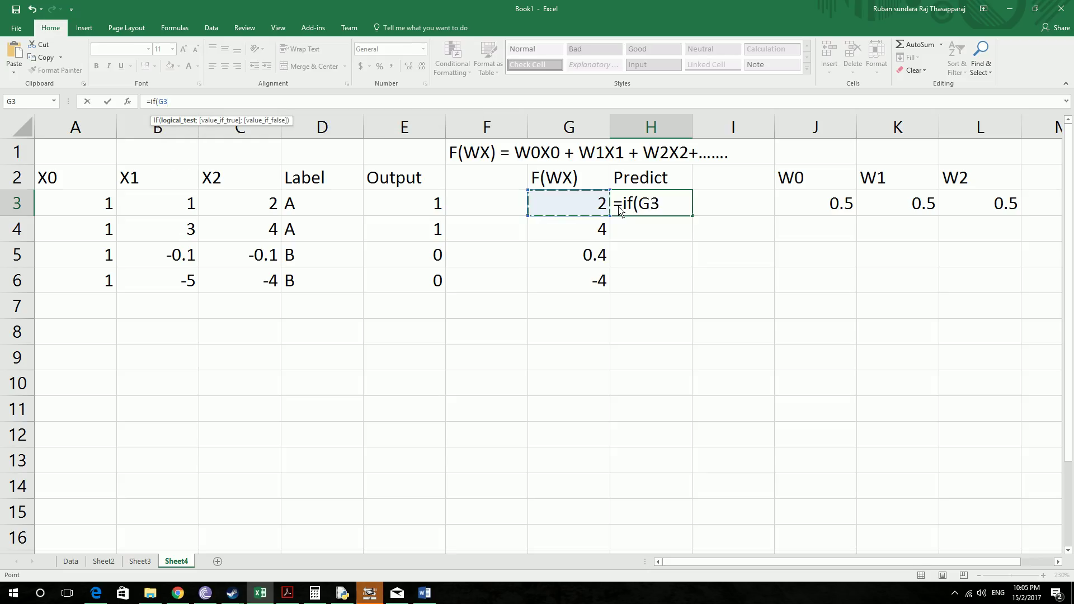
{"action": "type", "text": ">=0;"}
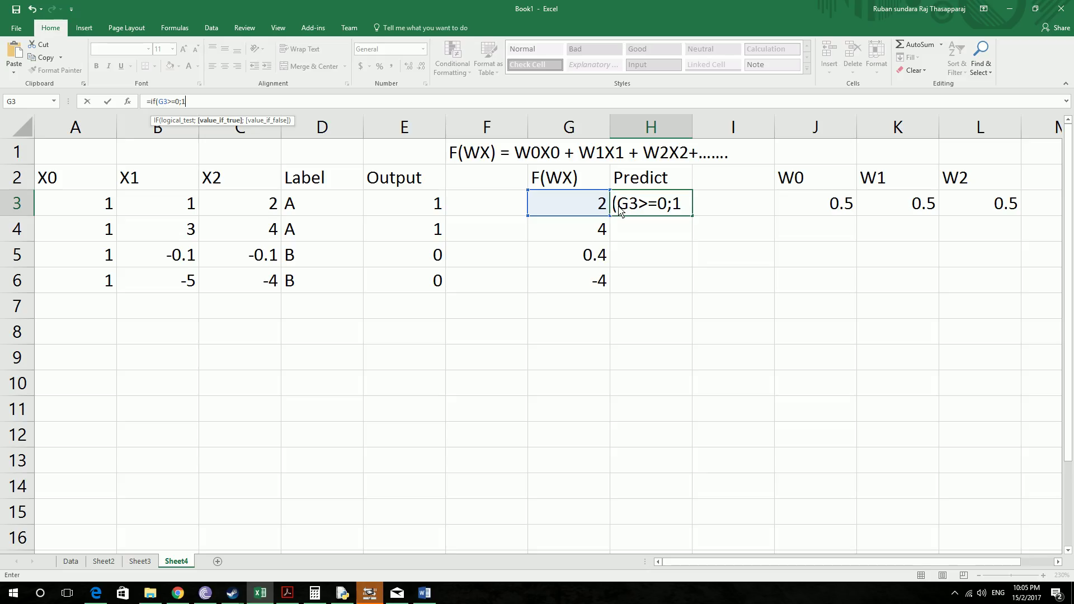
{"action": "type", "text": "1;0"}
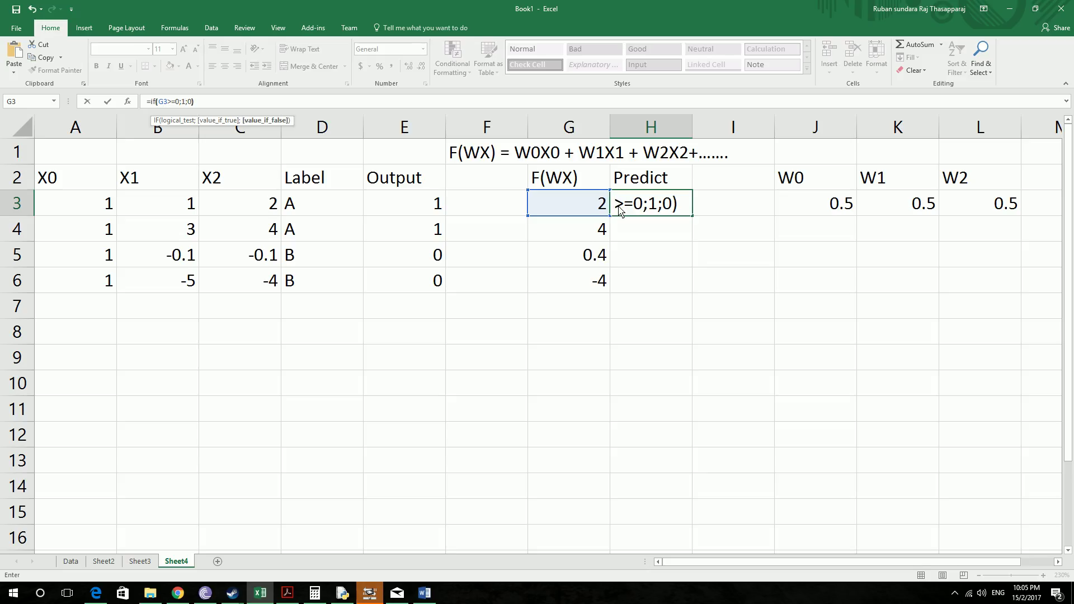
{"action": "key", "text": "Return"}
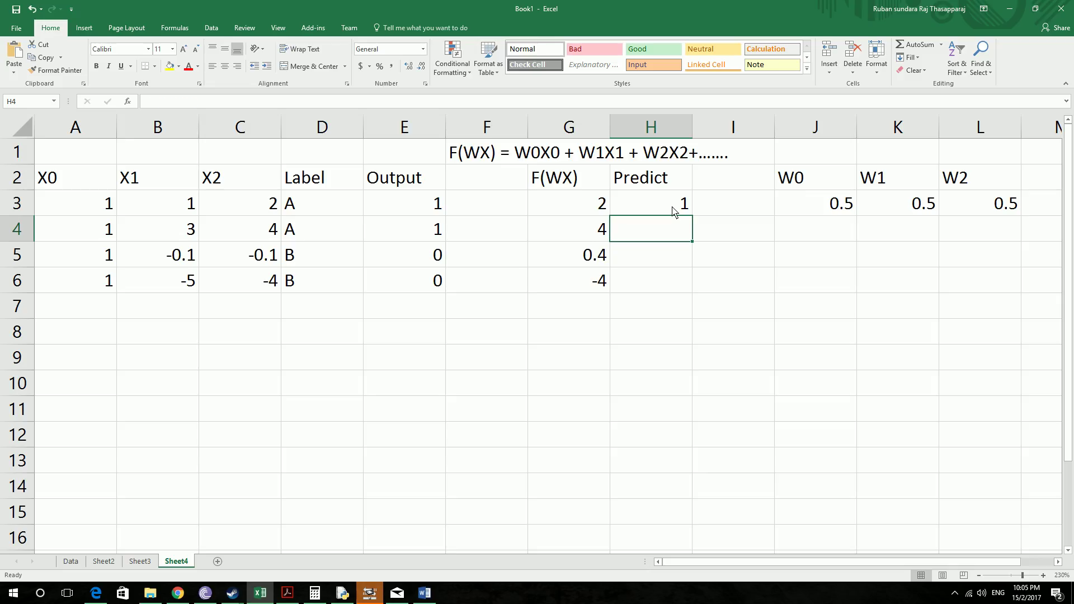
Fill the prediction formula down to H6, giving 1, 1, 1, 0, and select I2.
{"action": "left_click", "coordinate": [683, 211]}
{"action": "left_click_drag", "start_coordinate": [693, 217], "coordinate": [695, 293]}
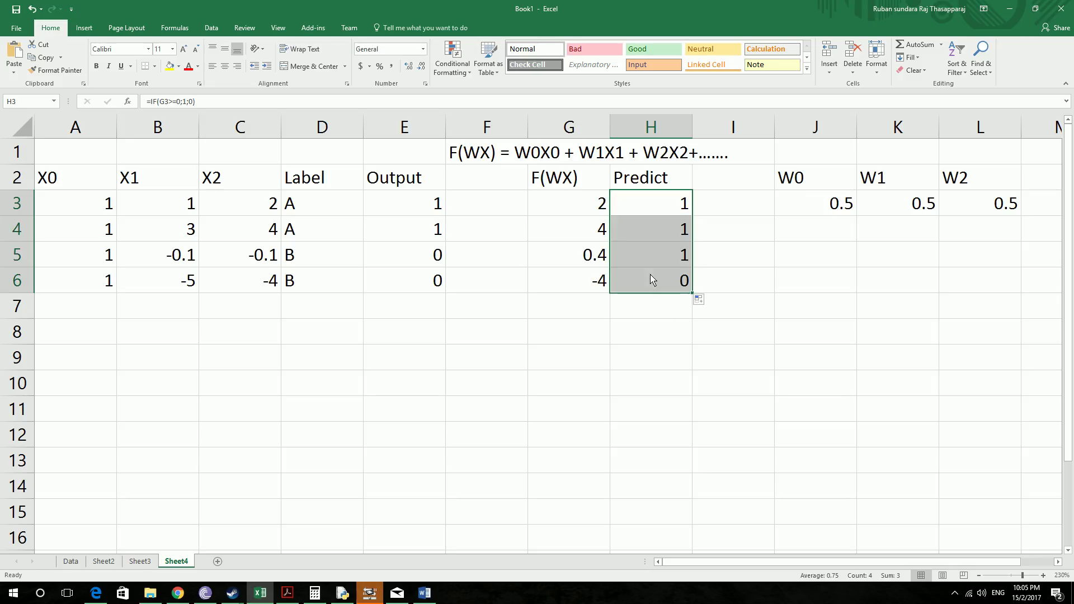
{"action": "mouse_move", "coordinate": [732, 562]}
{"action": "left_mouse_down"}
{"action": "mouse_move", "coordinate": [750, 565]}
{"action": "mouse_move", "coordinate": [736, 566]}
{"action": "left_mouse_up"}
{"action": "left_click", "coordinate": [733, 187]}
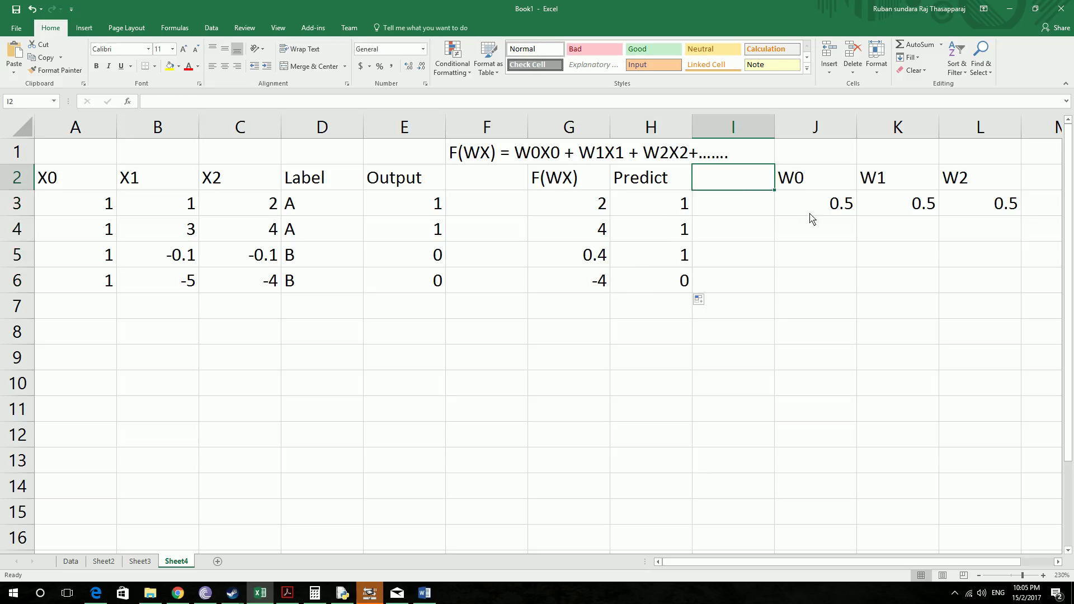
Add an 'error' header and enter =E3-H3 in I3.
{"action": "type", "text": "error"}
{"action": "key", "text": "Return"}
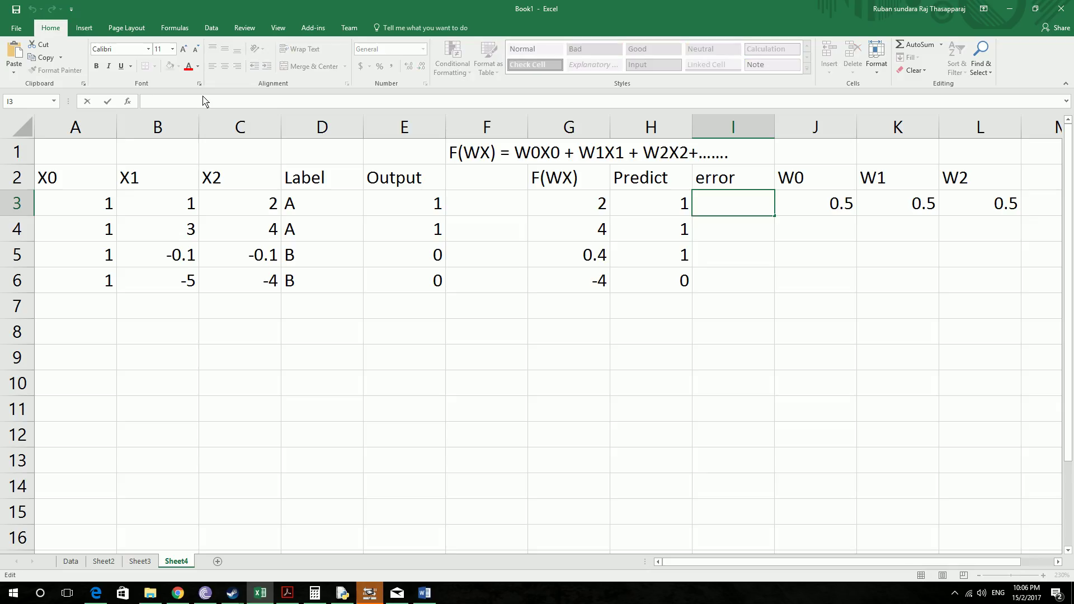
{"action": "type", "text": "="}
{"action": "left_click", "coordinate": [406, 211]}
{"action": "type", "text": "-"}
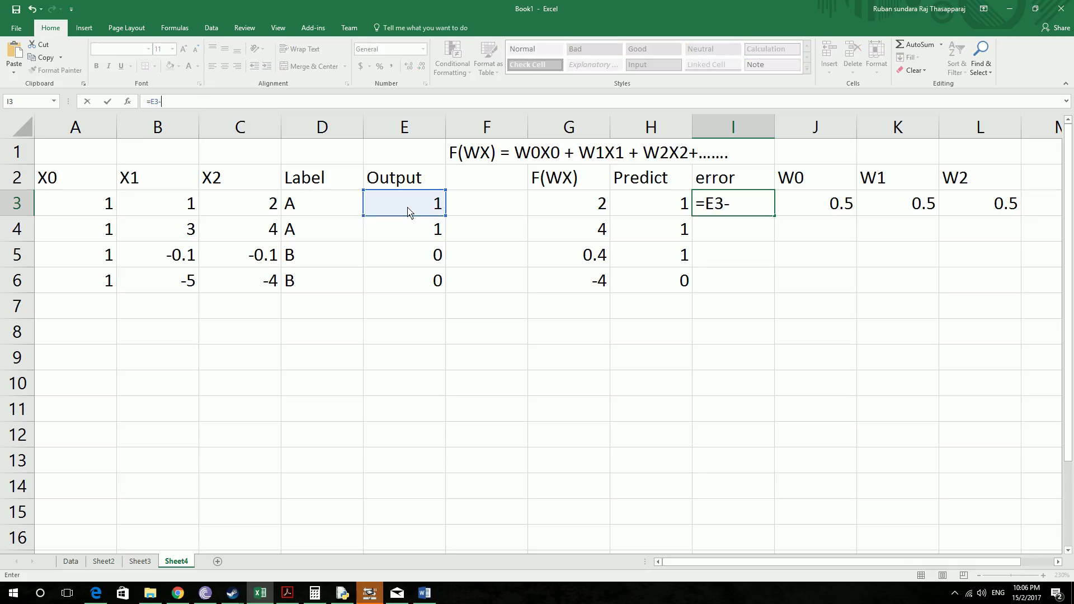
{"action": "left_click", "coordinate": [661, 207]}
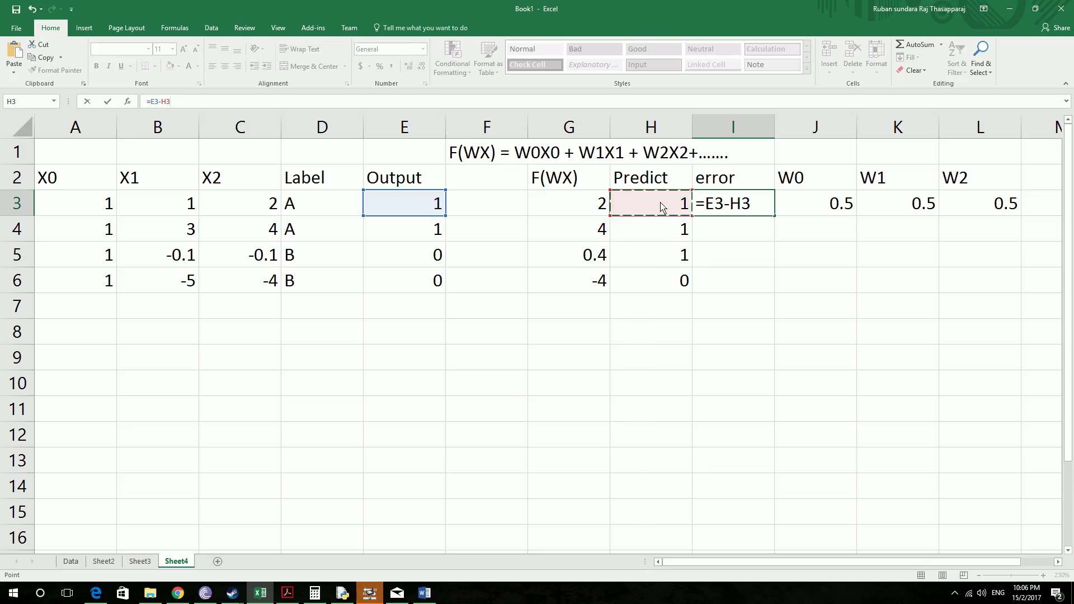
{"action": "key", "text": "Return"}
Fill the error formula down to I6, giving 0, 0, -1 and 0.
{"action": "left_click", "coordinate": [750, 208]}
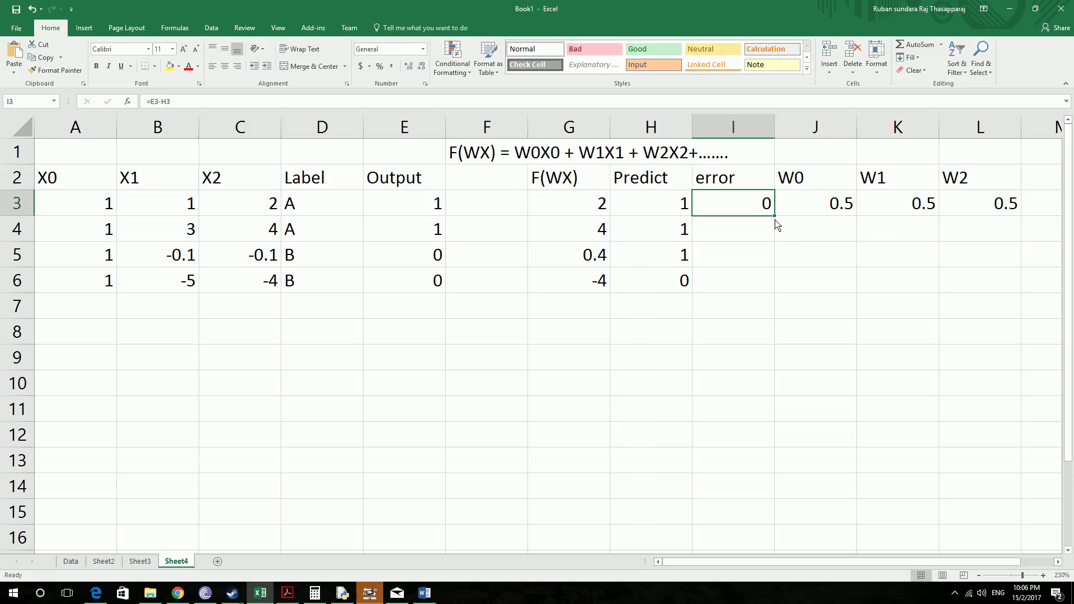
{"action": "left_click_drag", "start_coordinate": [775, 217], "coordinate": [777, 297]}
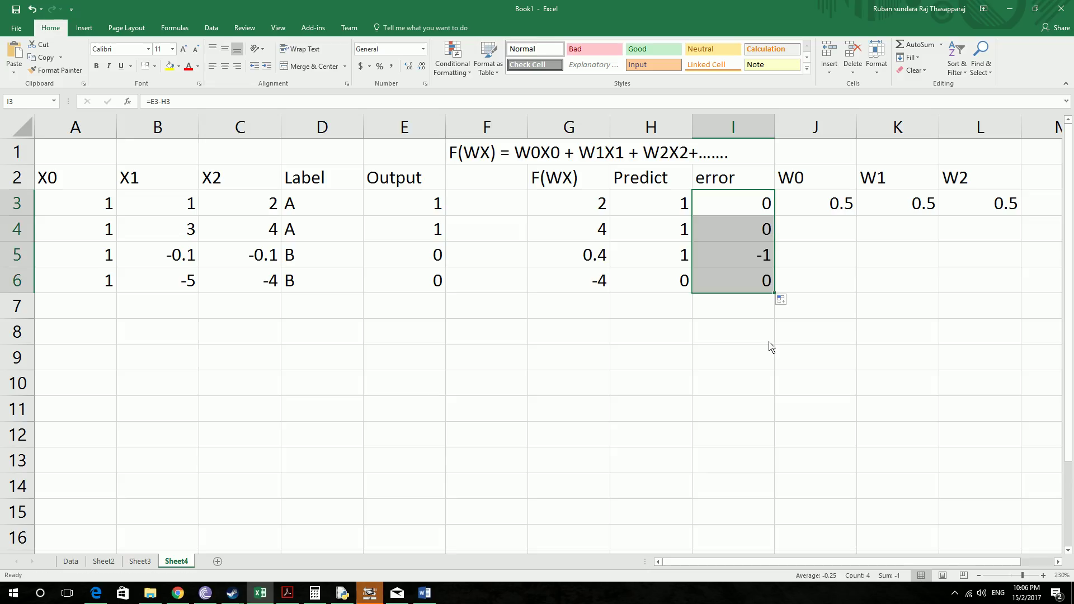
{"action": "left_click_drag", "start_coordinate": [783, 562], "coordinate": [814, 561]}
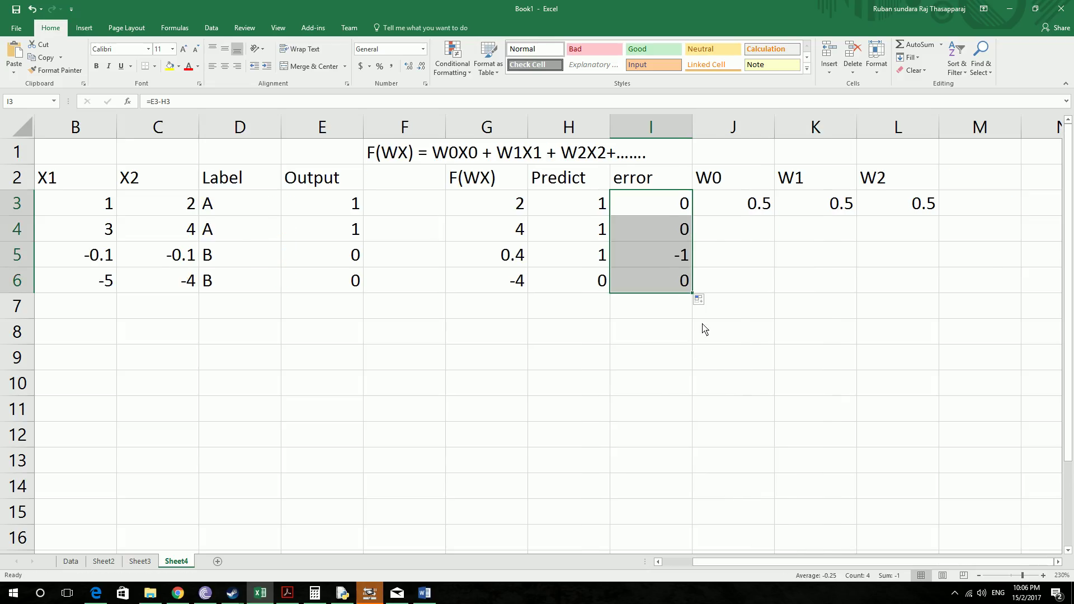
{"action": "left_click", "coordinate": [995, 181]}
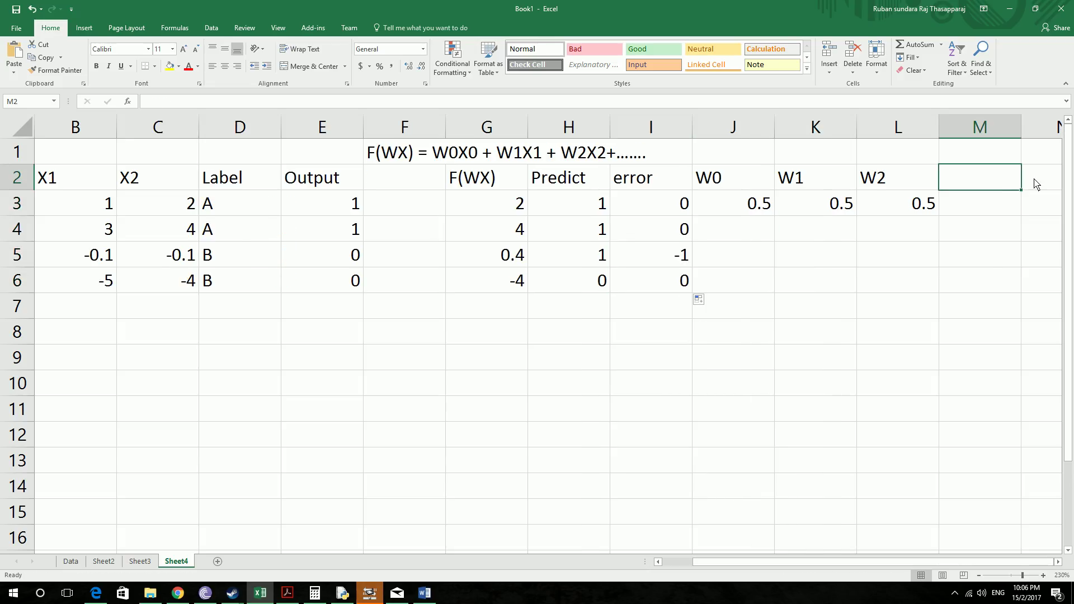
Type 'error' in M2 and 1 in M3.
{"action": "type", "text": "error"}
{"action": "key", "text": "Return"}
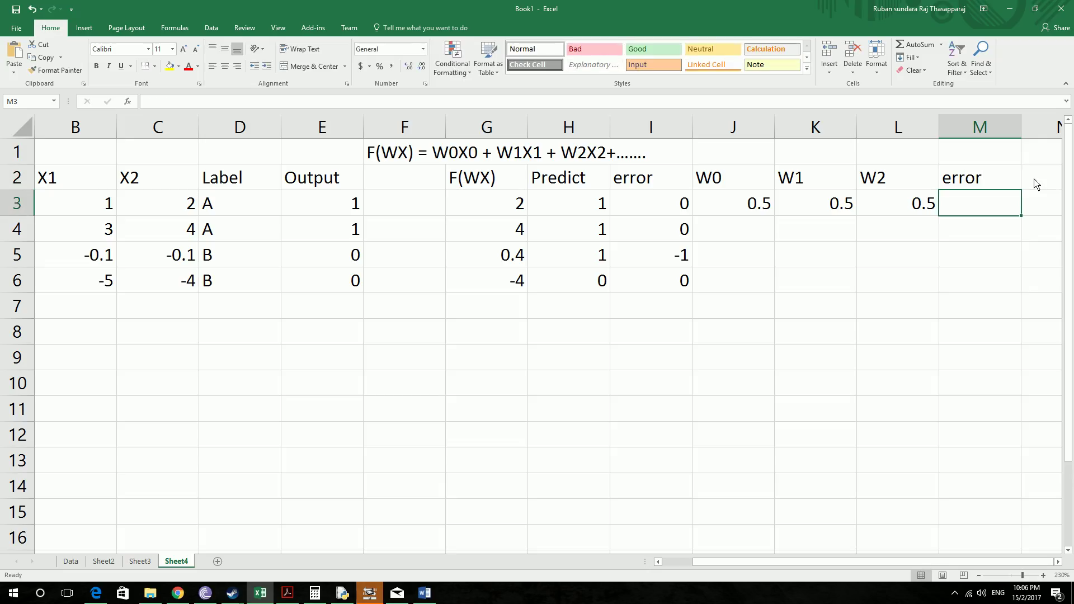
{"action": "type", "text": "1"}
{"action": "key", "text": "Left"}
{"action": "key", "text": "Left"}
{"action": "key", "text": "Left"}
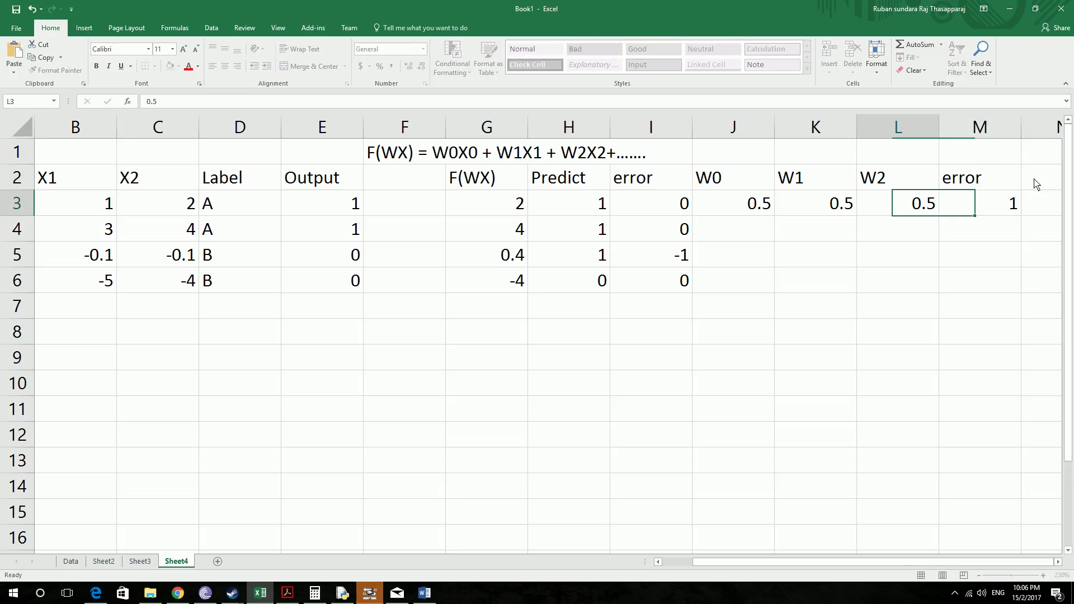
Shade the first weight row J3:M3 yellow.
{"action": "key", "text": "Up"}
{"action": "key", "text": "Down"}
{"action": "key", "text": "shift+Right"}
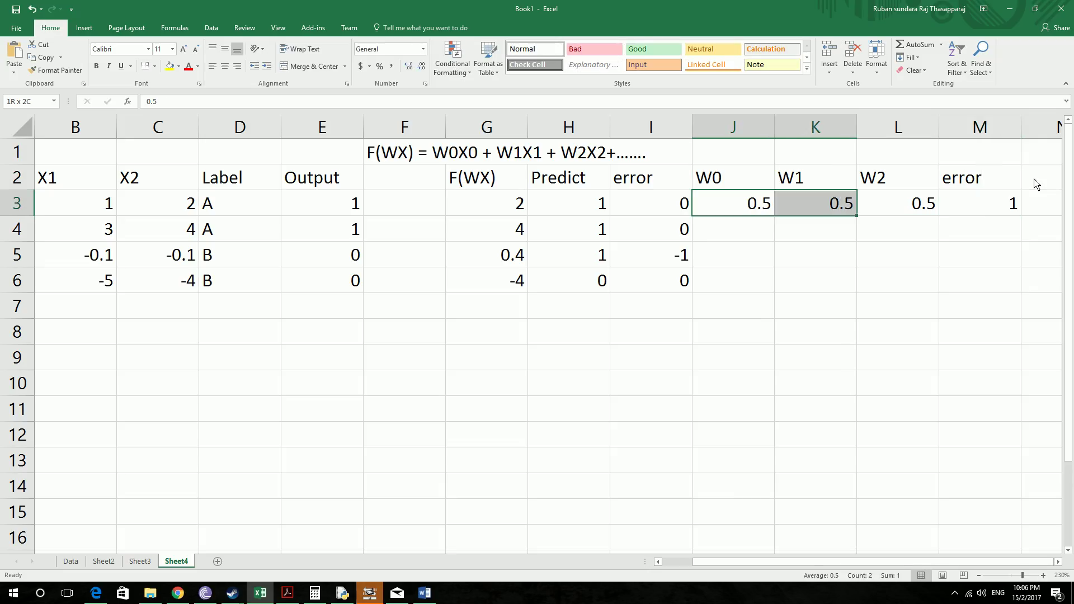
{"action": "key", "text": "shift+Right"}
{"action": "key", "text": "shift+Right"}
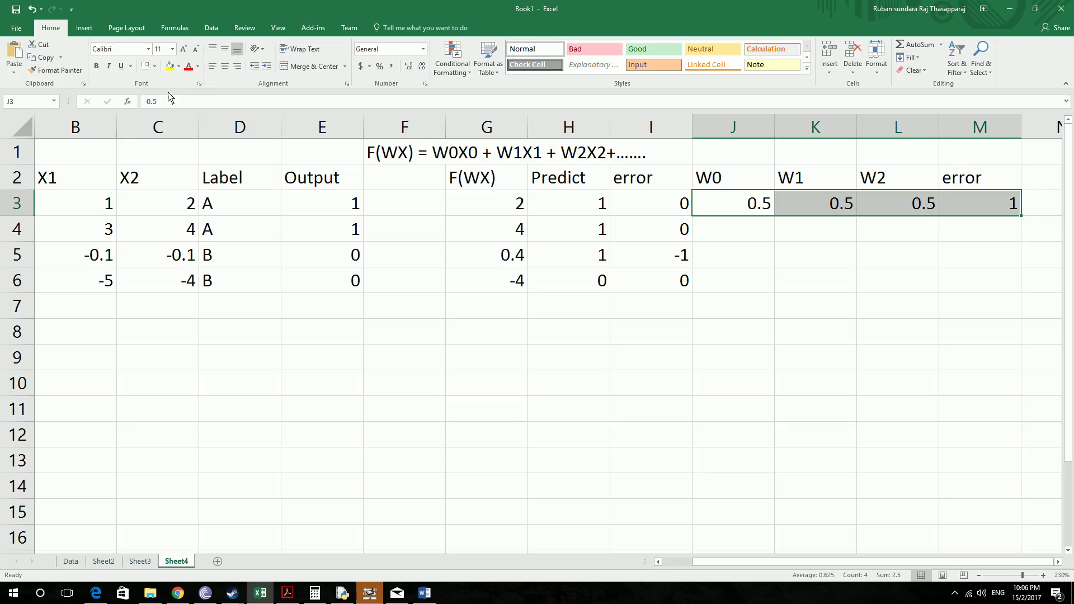
{"action": "left_click", "coordinate": [169, 66]}
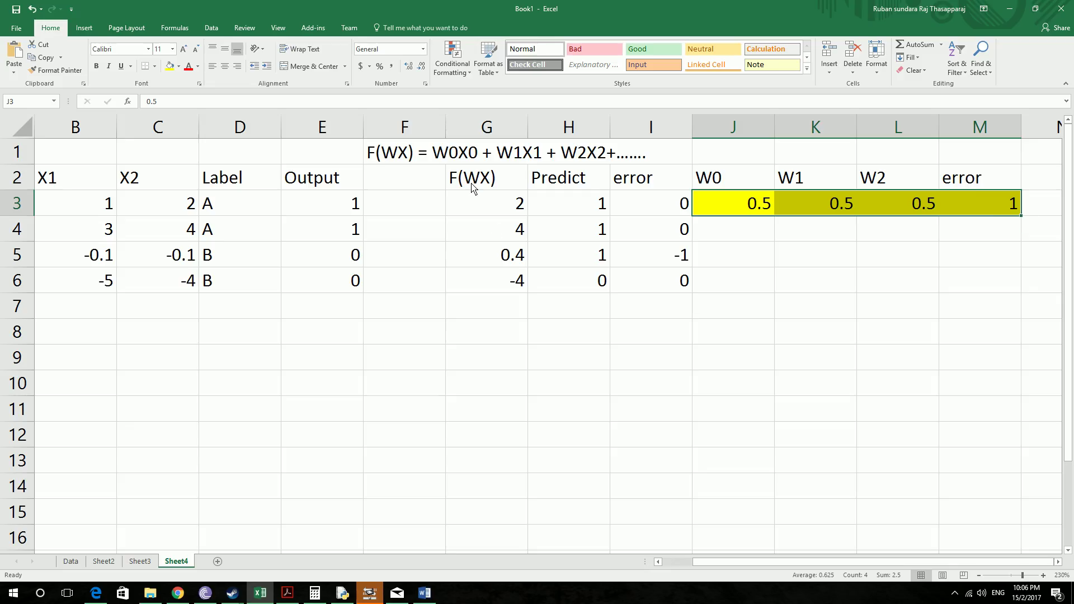
{"action": "left_click", "coordinate": [522, 374]}
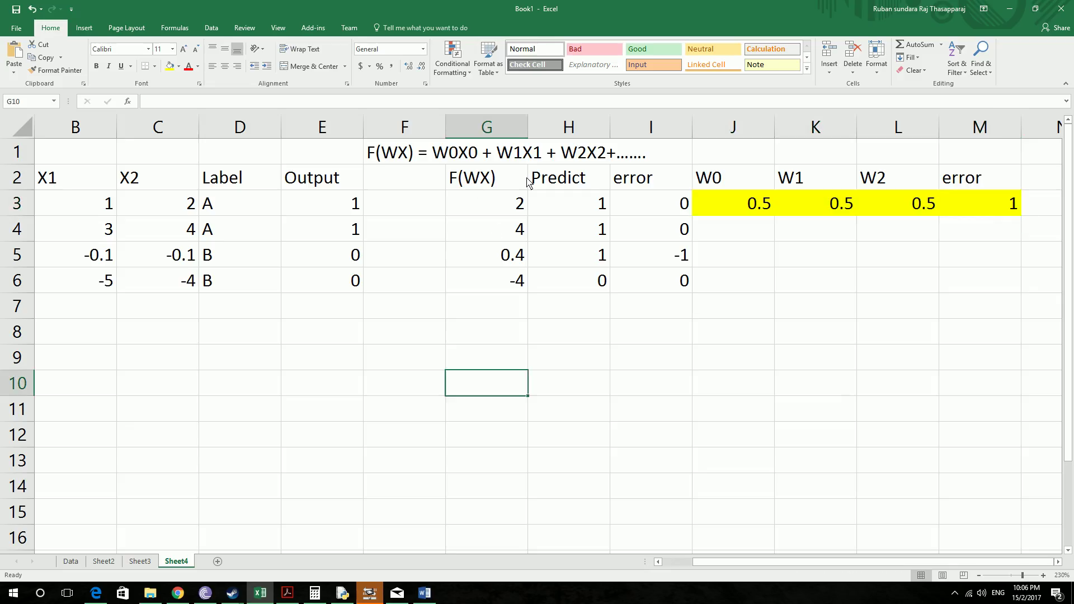
Copy the Step 4 line W = W + n(Output – Prediction)*X from the Word notes.
{"action": "left_click", "coordinate": [424, 593]}
{"action": "scroll", "coordinate": [306, 463], "scroll_direction": "down", "scroll_amount": 3}
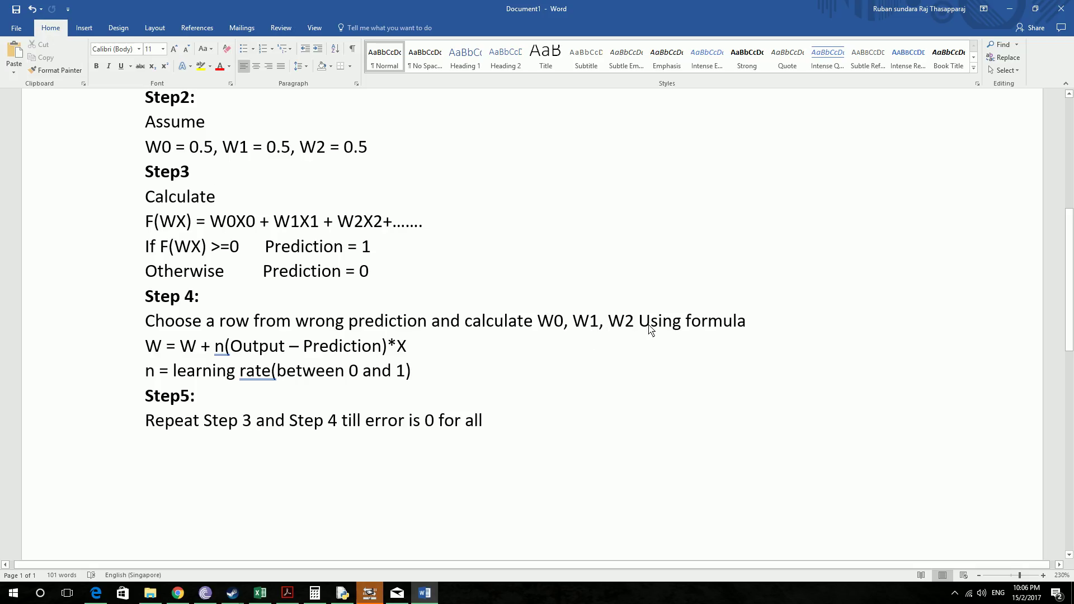
{"action": "left_click_drag", "start_coordinate": [142, 345], "coordinate": [413, 356]}
{"action": "key", "text": "ctrl+c"}
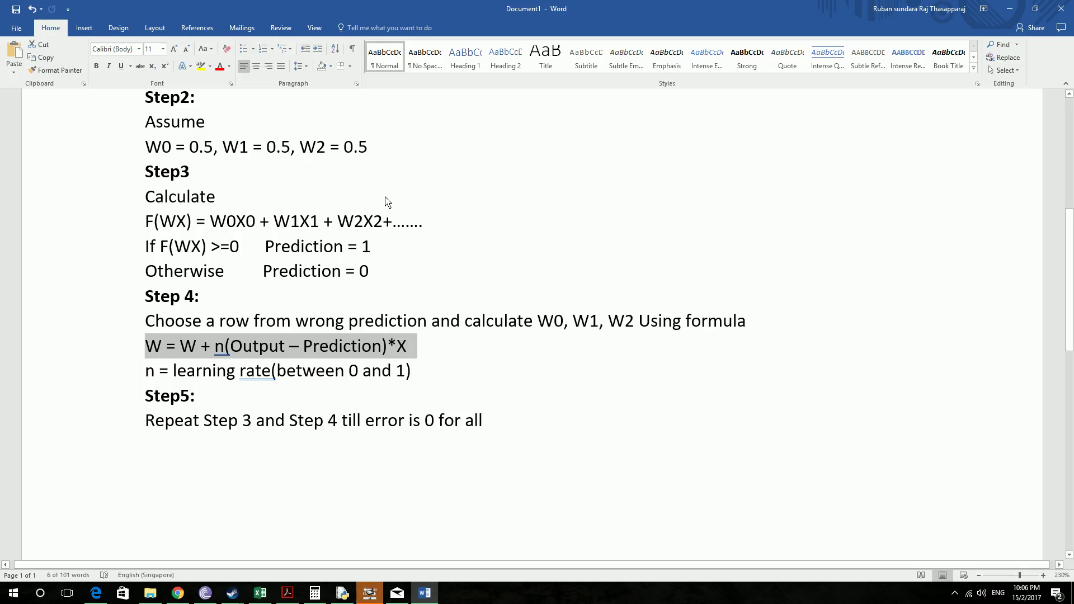
{"action": "left_click", "coordinate": [999, 8]}
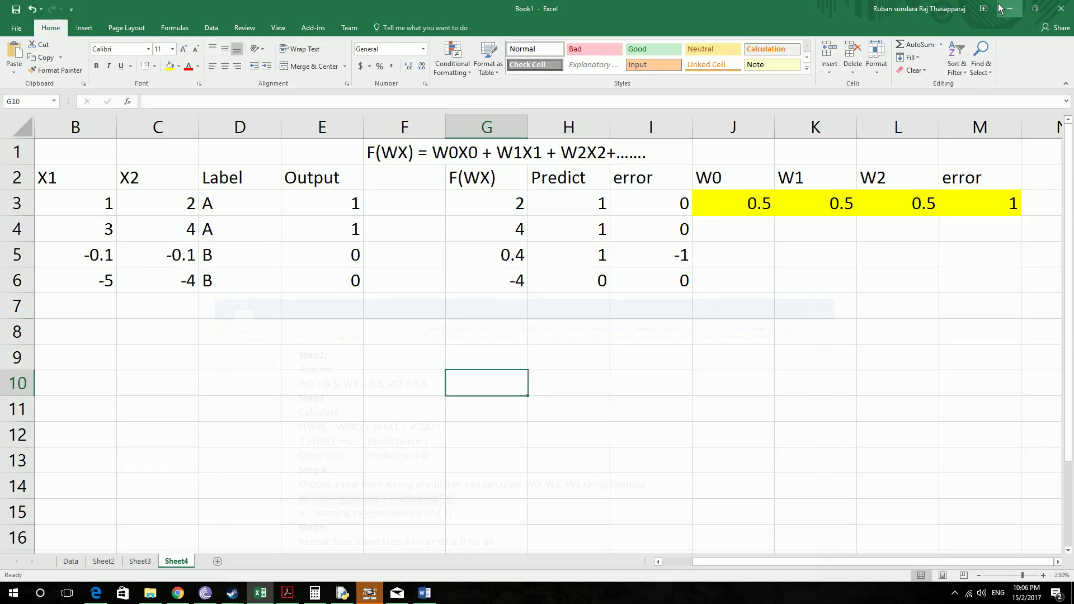
Paste the update rule into B8 and start a formula in B9.
{"action": "left_click", "coordinate": [95, 333]}
{"action": "key", "text": "ctrl+v"}
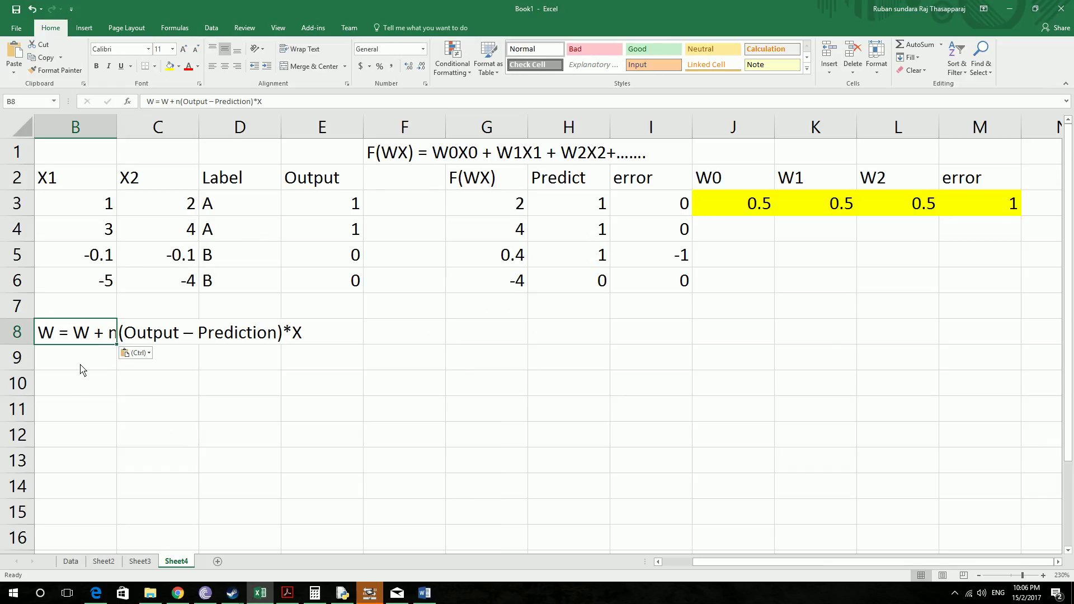
{"action": "left_click", "coordinate": [81, 367]}
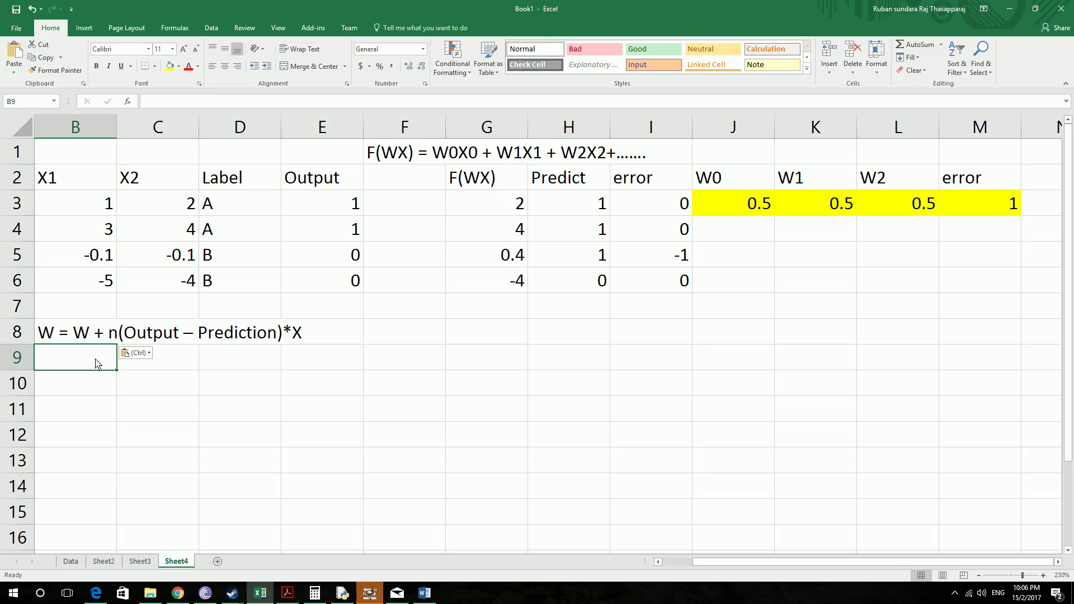
{"action": "left_click", "coordinate": [185, 102]}
{"action": "type", "text": "="}
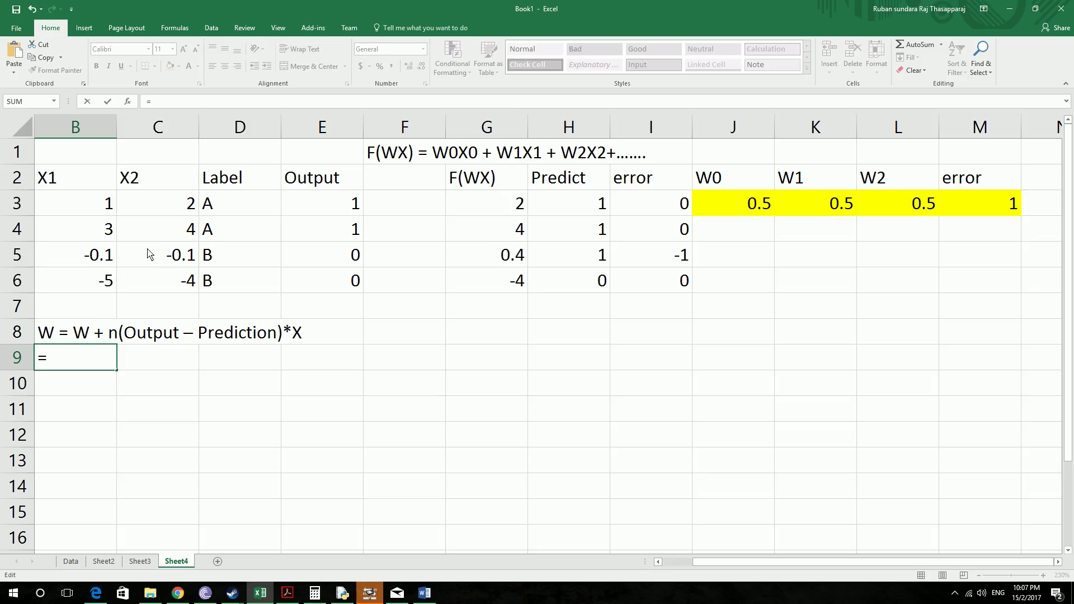
Build =J3+0.2*(I5*A5) in B9 from J3, I5 and A5, accepting the correction, giving 0.3.
{"action": "left_click", "coordinate": [728, 210]}
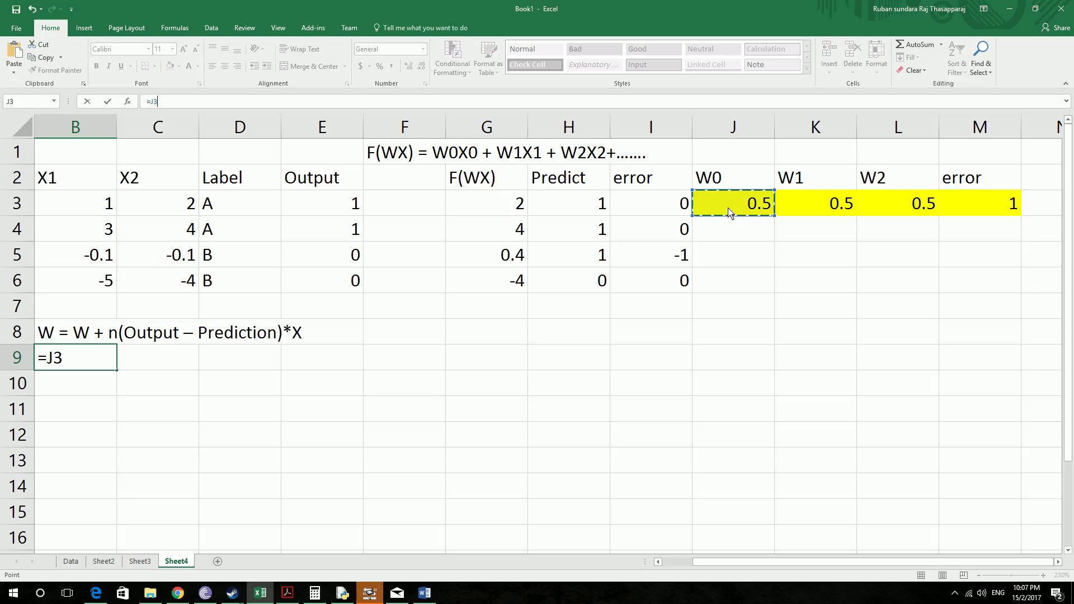
{"action": "type", "text": "+"}
{"action": "type", "text": "0.2("}
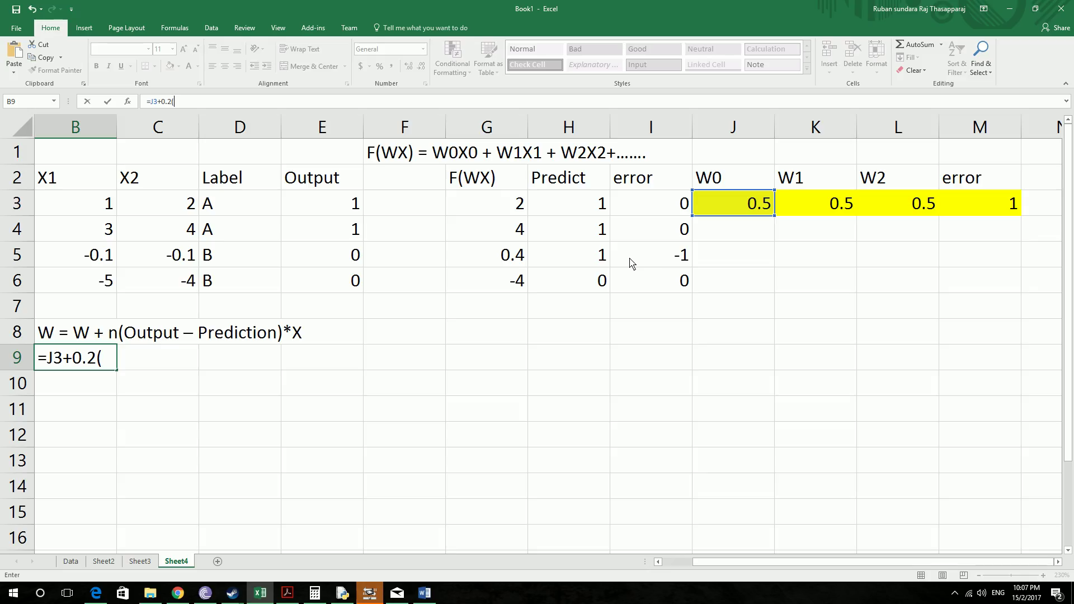
{"action": "left_click", "coordinate": [650, 260]}
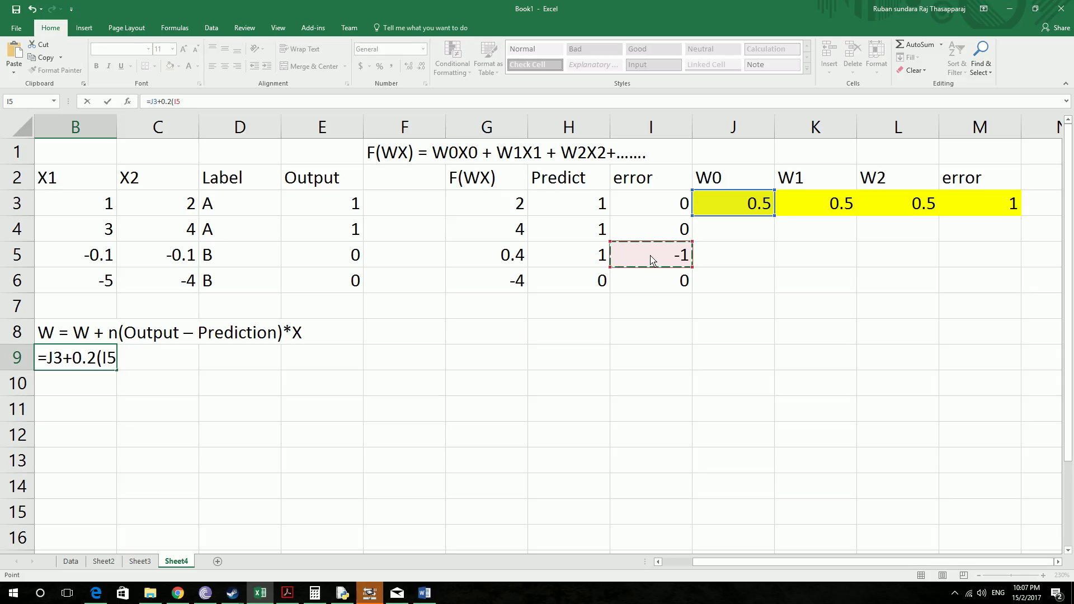
{"action": "type", "text": "-"}
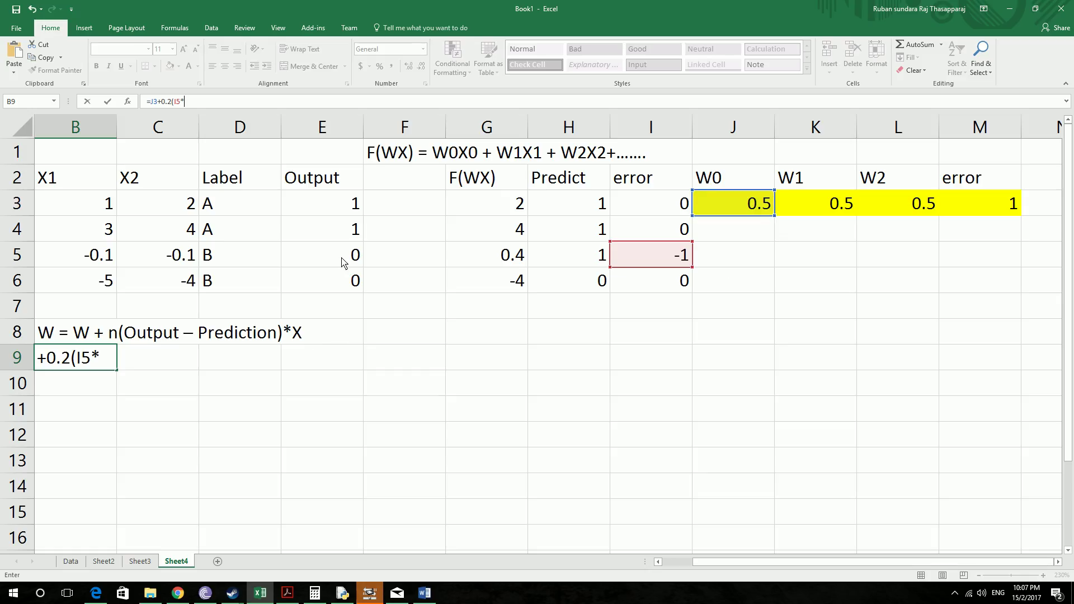
{"action": "left_click_drag", "start_coordinate": [698, 562], "coordinate": [682, 569]}
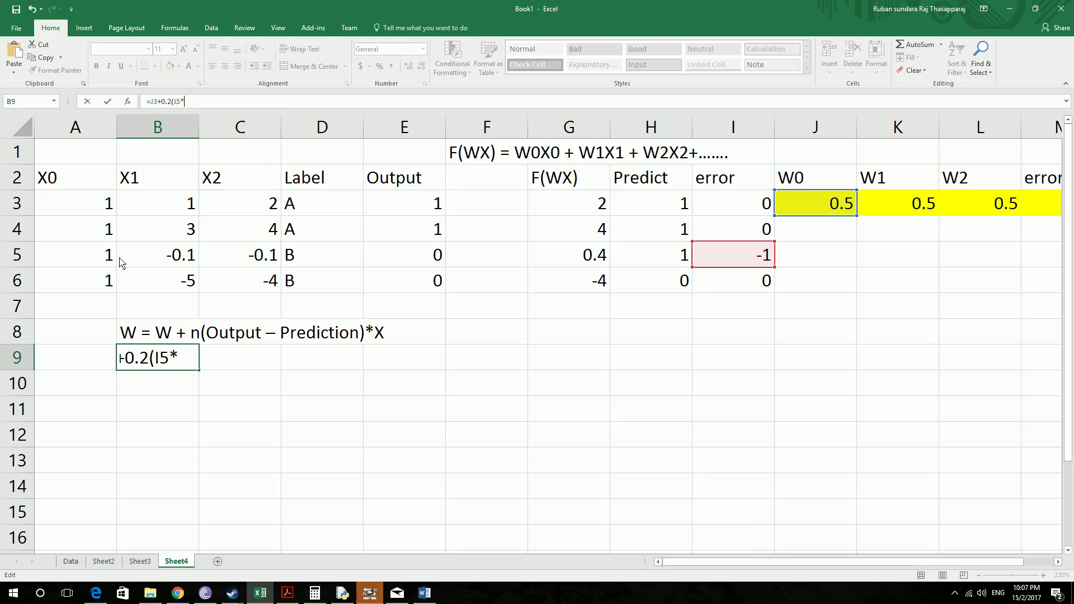
{"action": "left_click", "coordinate": [83, 260]}
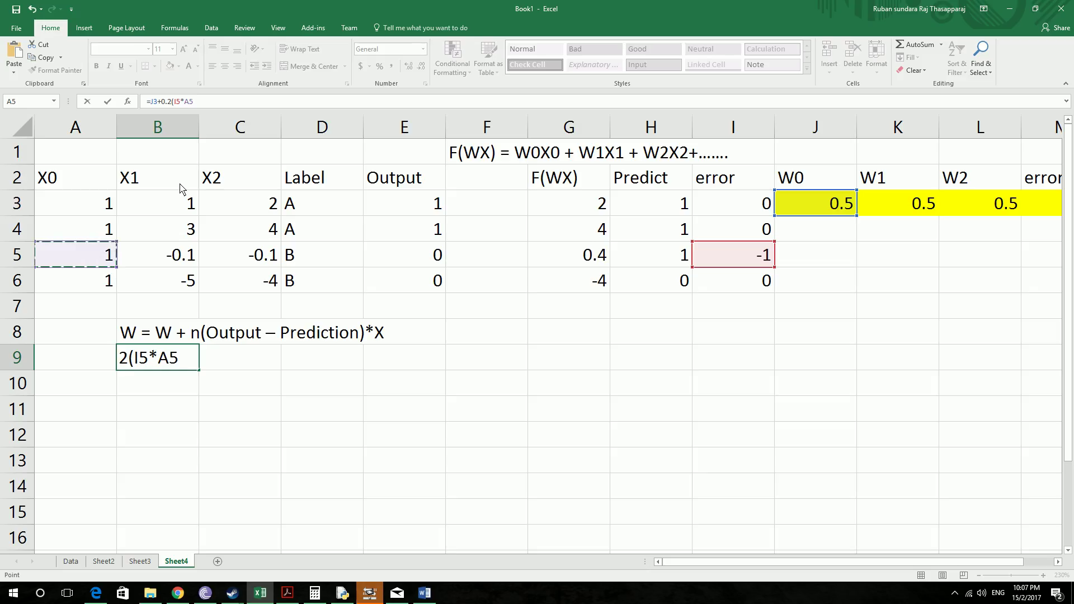
{"action": "type", "text": ")"}
{"action": "key", "text": "Return"}
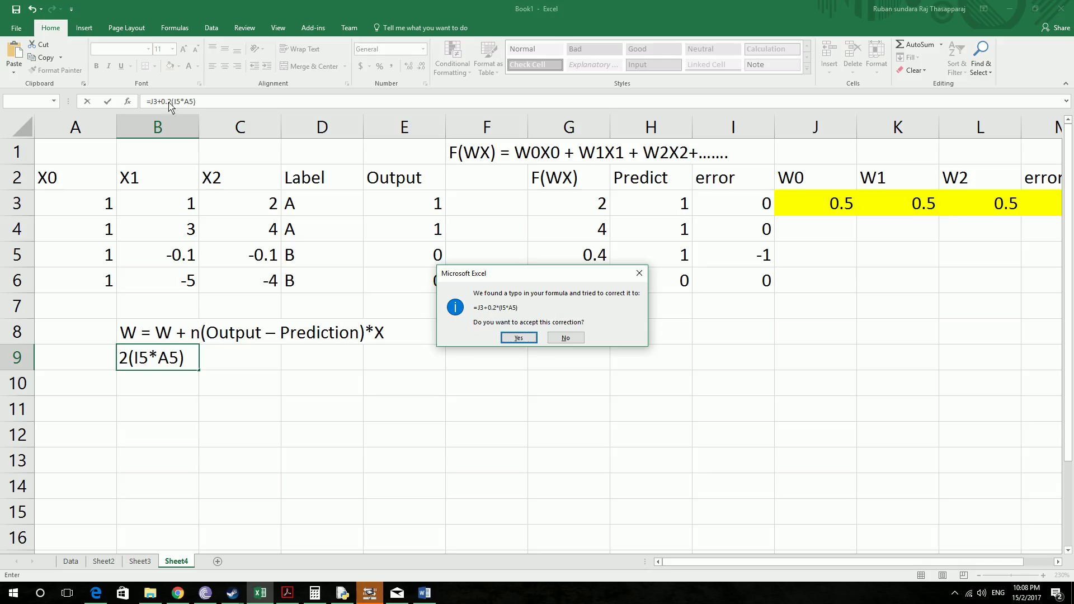
{"action": "key", "text": "Return"}
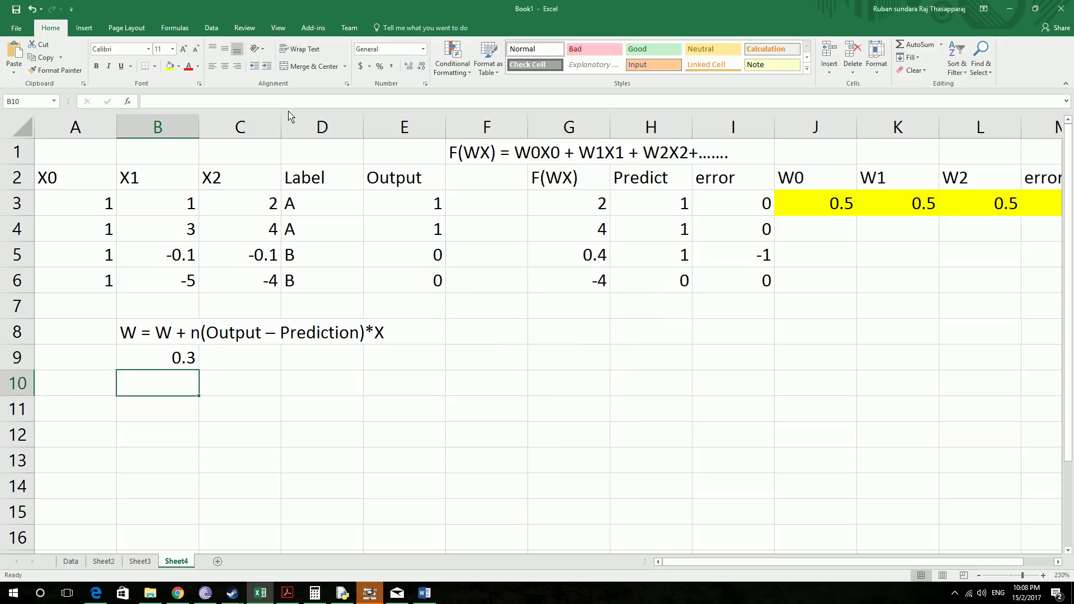
Copy the W0 formula across to D9 and change C9's error term to -1.
{"action": "left_click", "coordinate": [172, 362]}
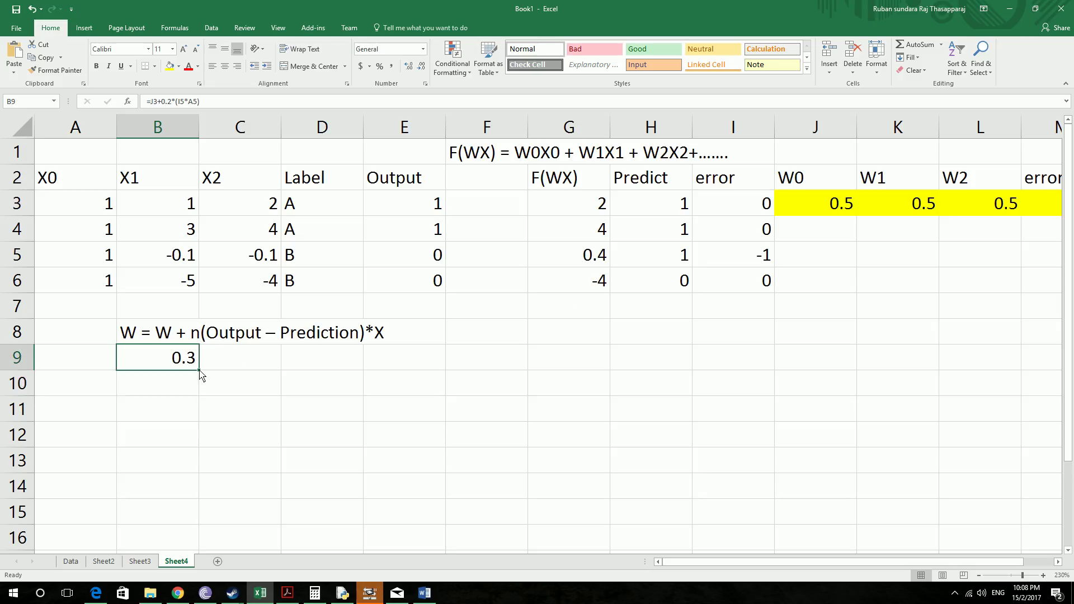
{"action": "left_click_drag", "start_coordinate": [199, 374], "coordinate": [338, 376]}
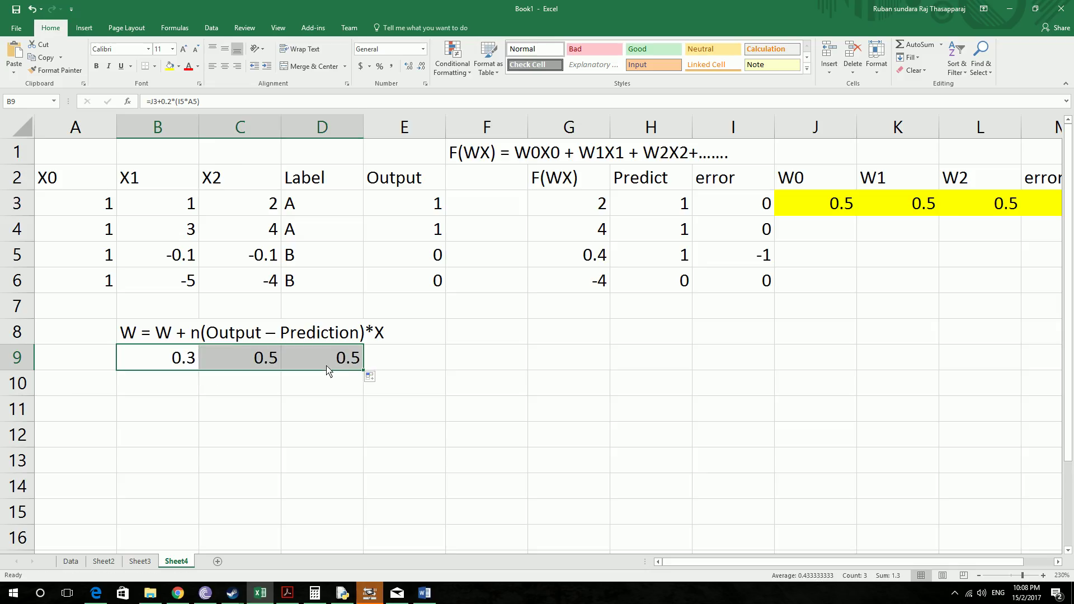
{"action": "left_click", "coordinate": [263, 363]}
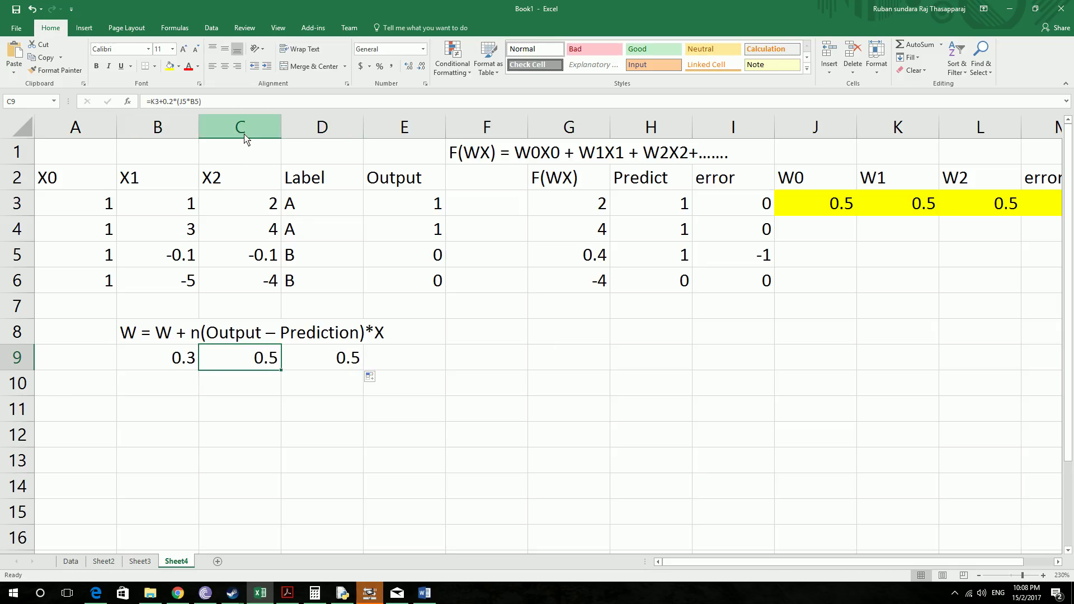
{"action": "left_click", "coordinate": [227, 102]}
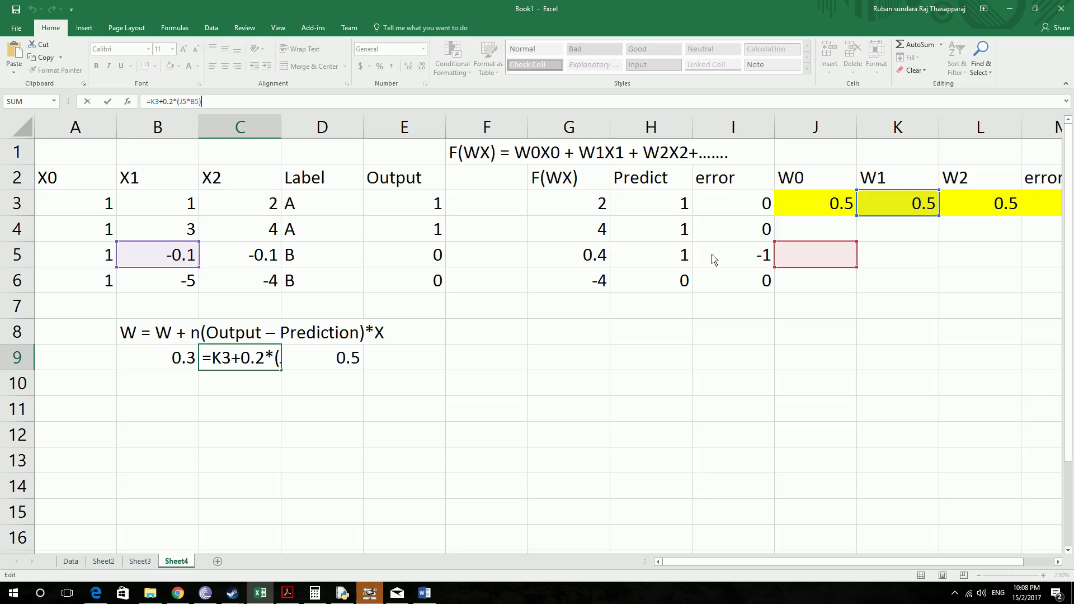
{"action": "left_click", "coordinate": [197, 102]}
{"action": "left_click", "coordinate": [187, 102]}
{"action": "key", "text": "BackSpace"}
{"action": "key", "text": "BackSpace"}
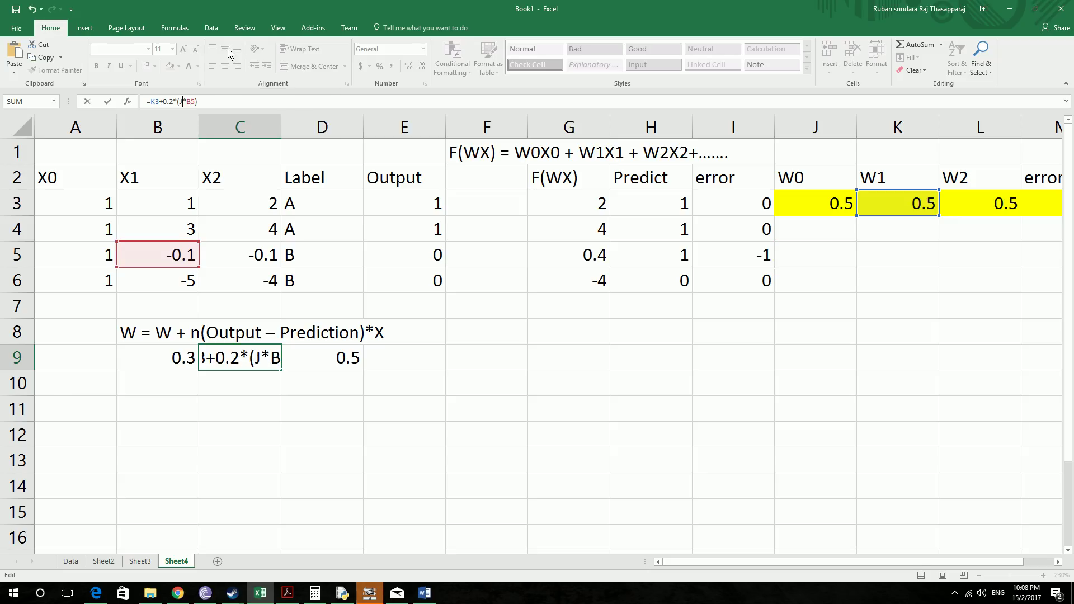
{"action": "type", "text": "-1"}
{"action": "key", "text": "Return"}
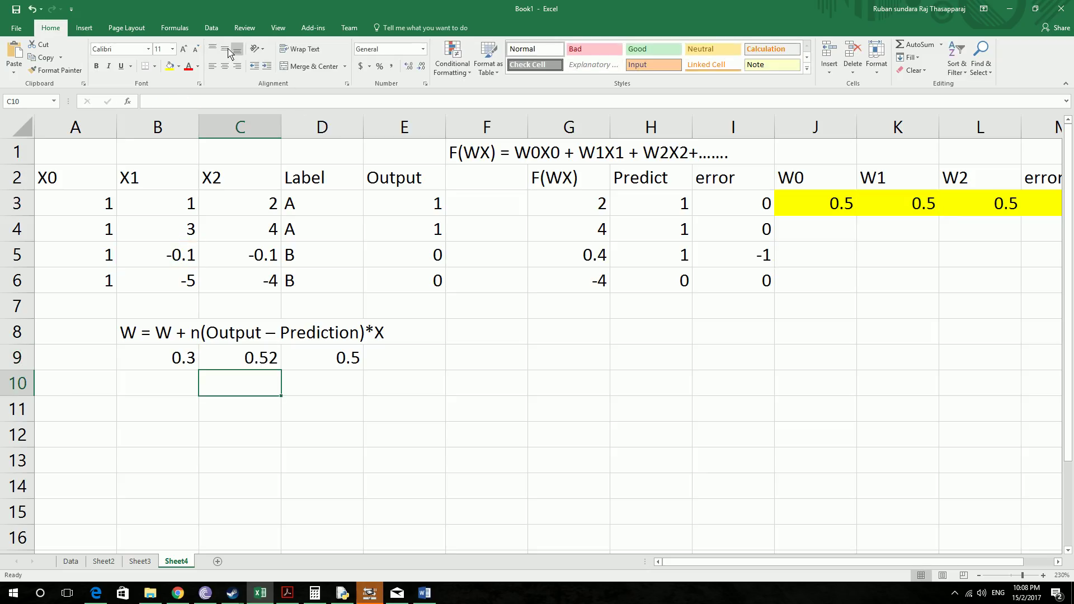
Replace the K5 reference in D9's formula with -1.
{"action": "left_click", "coordinate": [339, 358]}
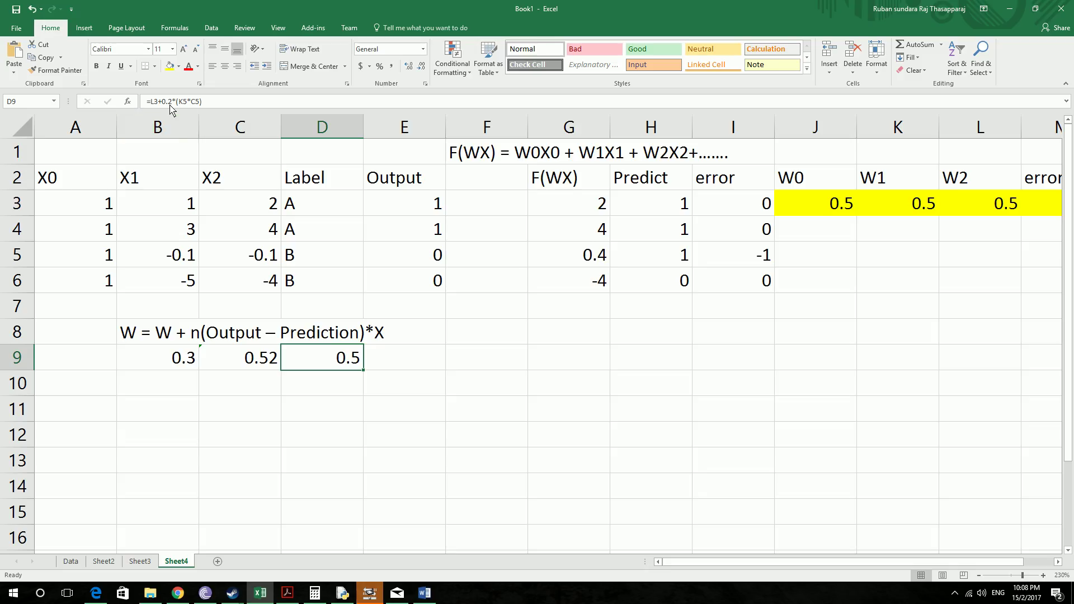
{"action": "left_click", "coordinate": [188, 101]}
{"action": "key", "text": "BackSpace"}
{"action": "key", "text": "BackSpace"}
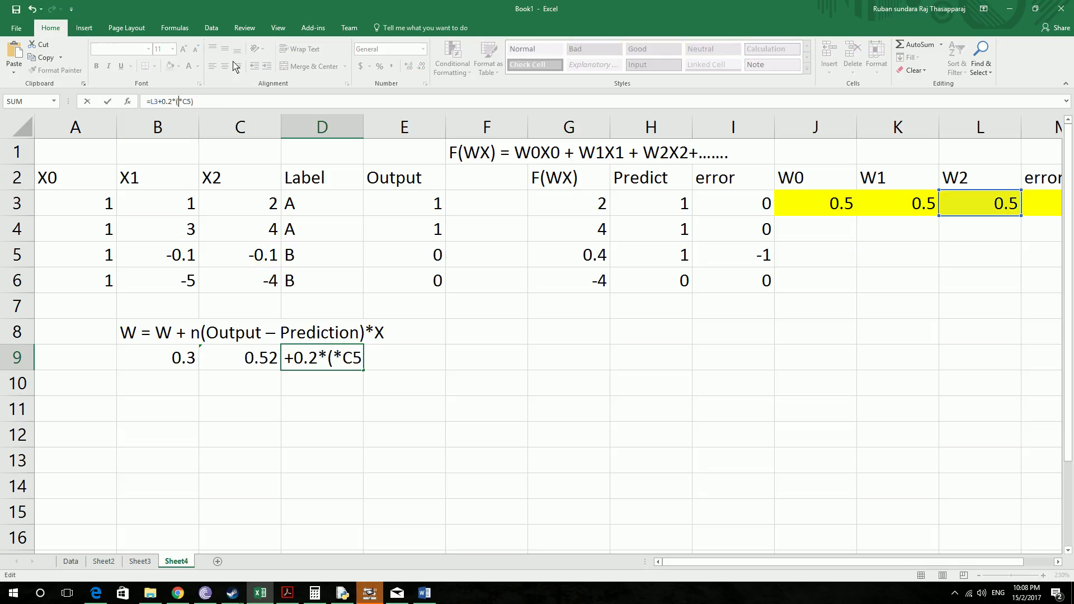
{"action": "type", "text": "-1"}
{"action": "key", "text": "Return"}
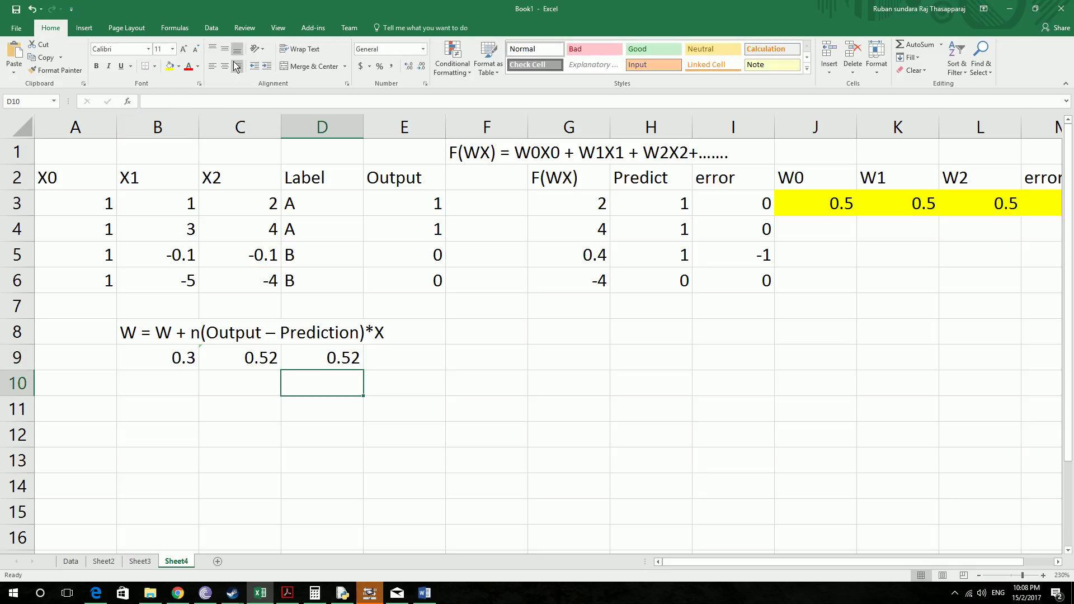
Put the updated weights 0.3, 0.52, 0.52 from B9:D9 into J4:L4.
{"action": "left_click", "coordinate": [179, 361]}
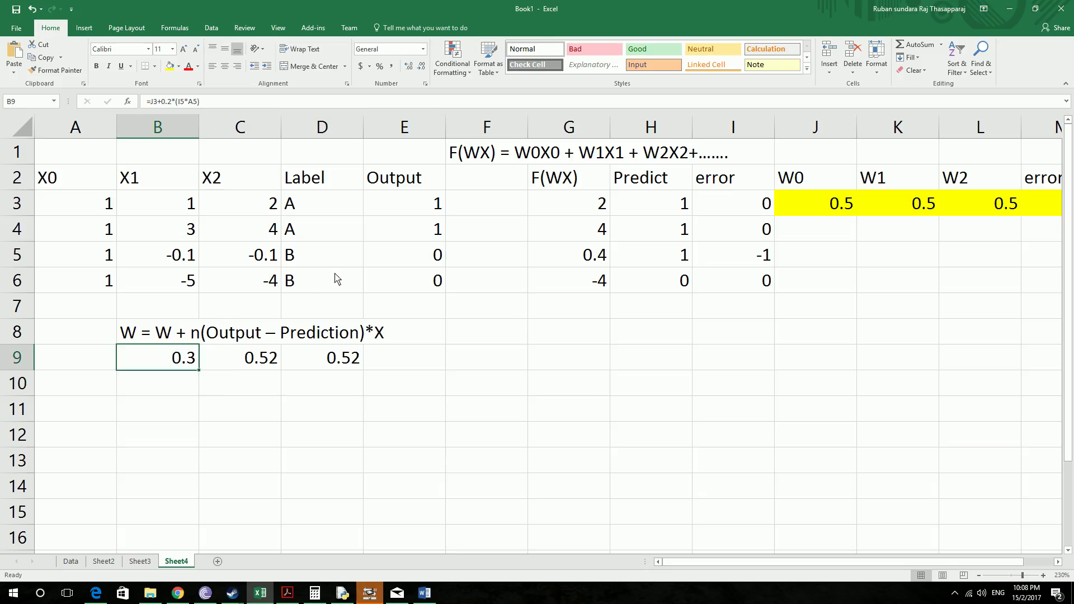
{"action": "key", "text": "shift+Right"}
{"action": "key", "text": "shift+Right"}
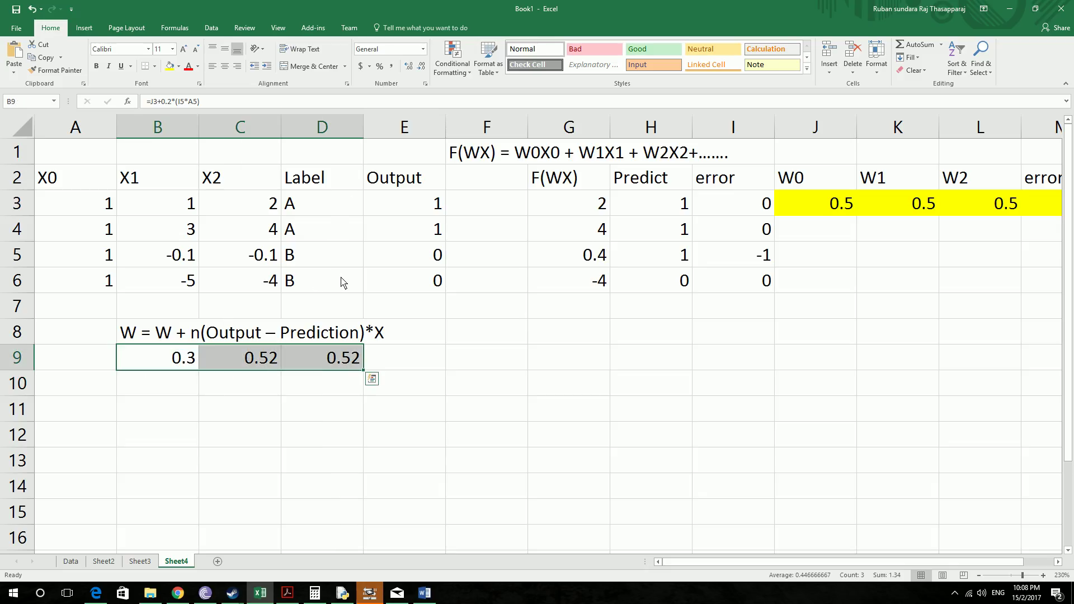
{"action": "key", "text": "ctrl+c"}
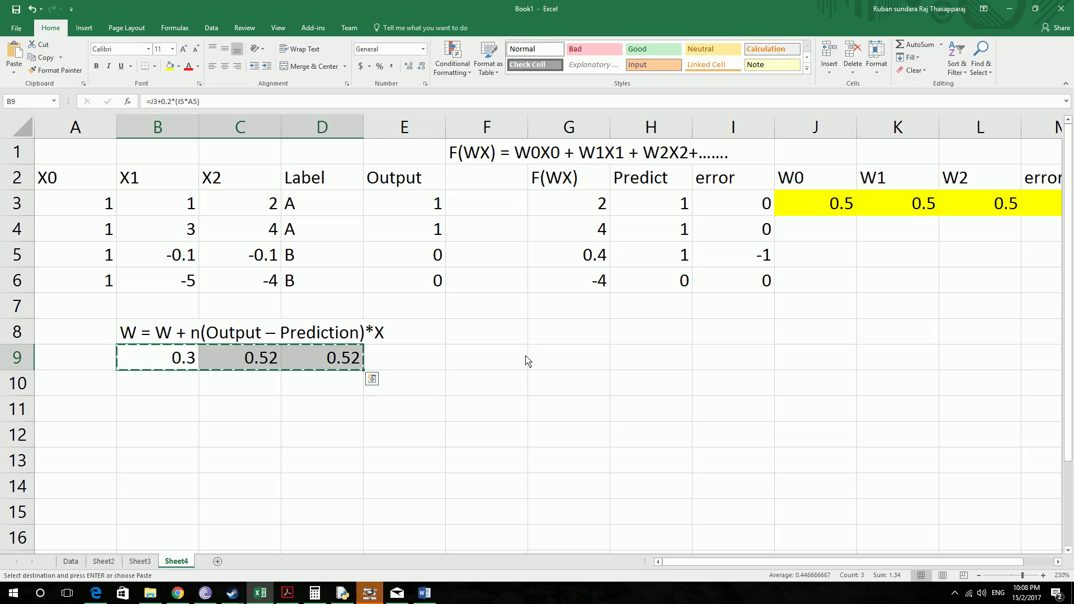
{"action": "left_click", "coordinate": [830, 235]}
{"action": "key", "text": "ctrl+v"}
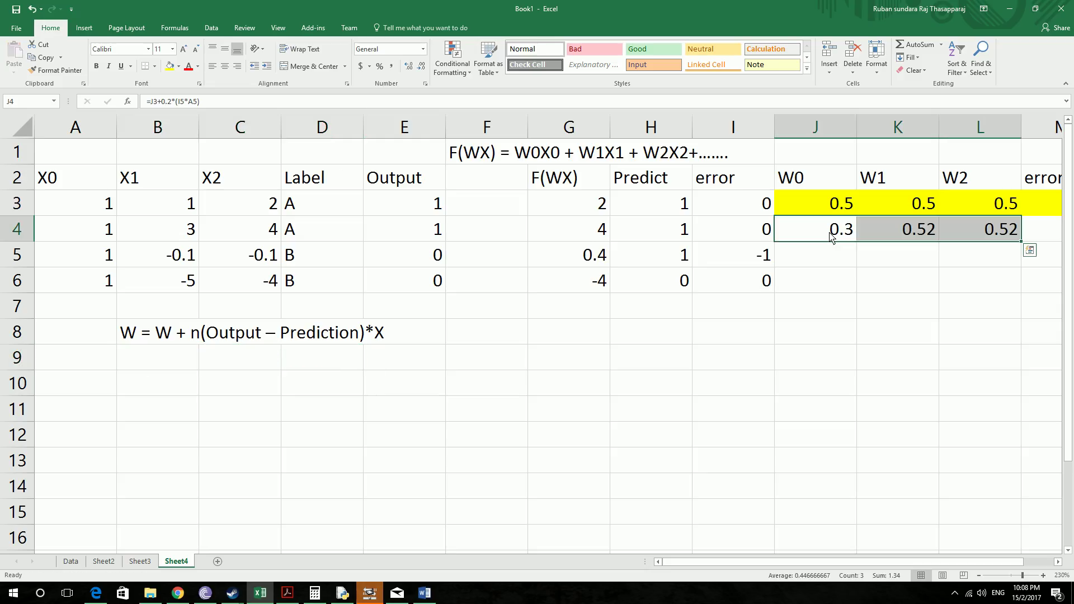
Move the rule text from B8:E8 so it starts at A8.
{"action": "left_click", "coordinate": [163, 339]}
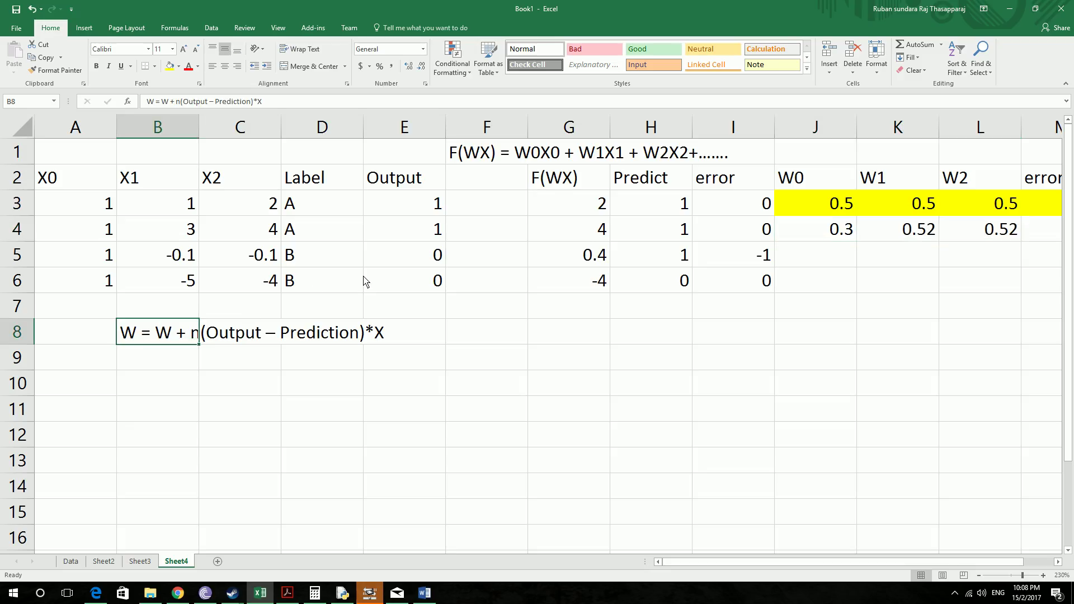
{"action": "key", "text": "shift+Right"}
{"action": "key", "text": "shift+Right"}
{"action": "key", "text": "shift+Right"}
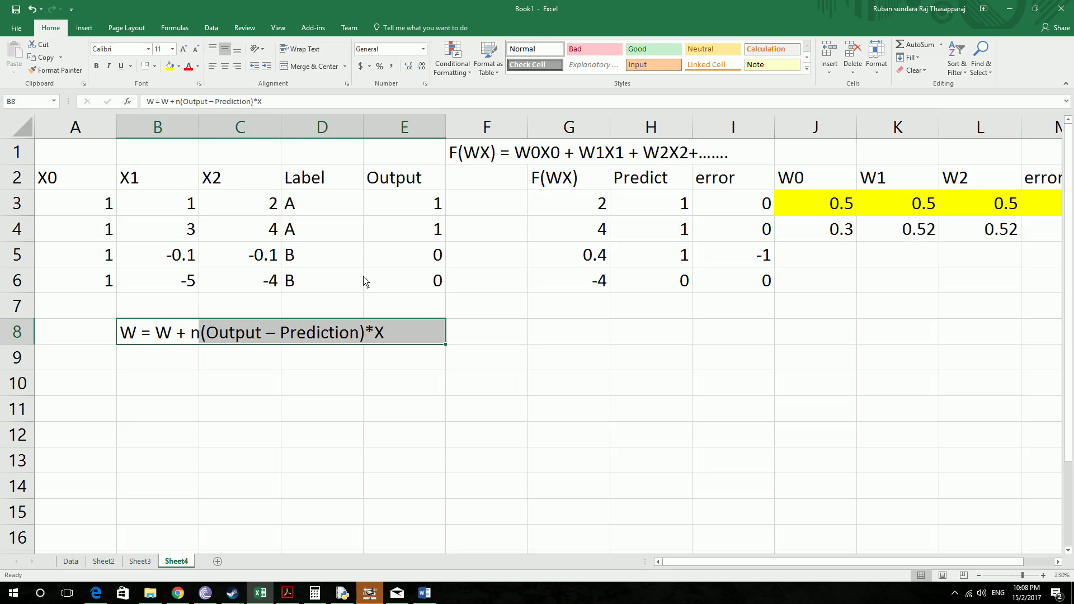
{"action": "key", "text": "ctrl+x"}
{"action": "key", "text": "Left"}
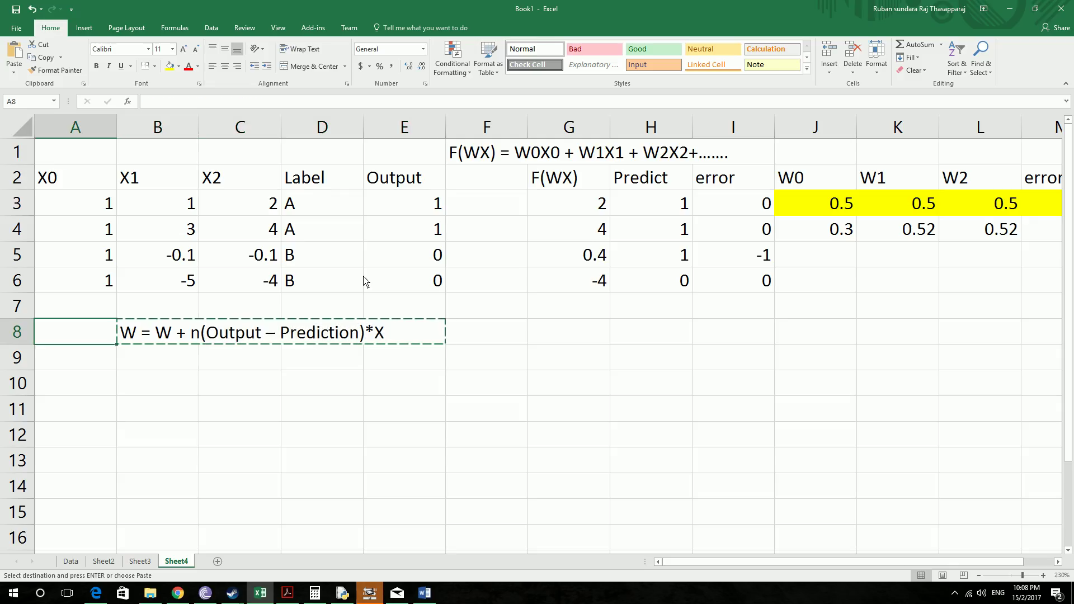
{"action": "key", "text": "ctrl+v"}
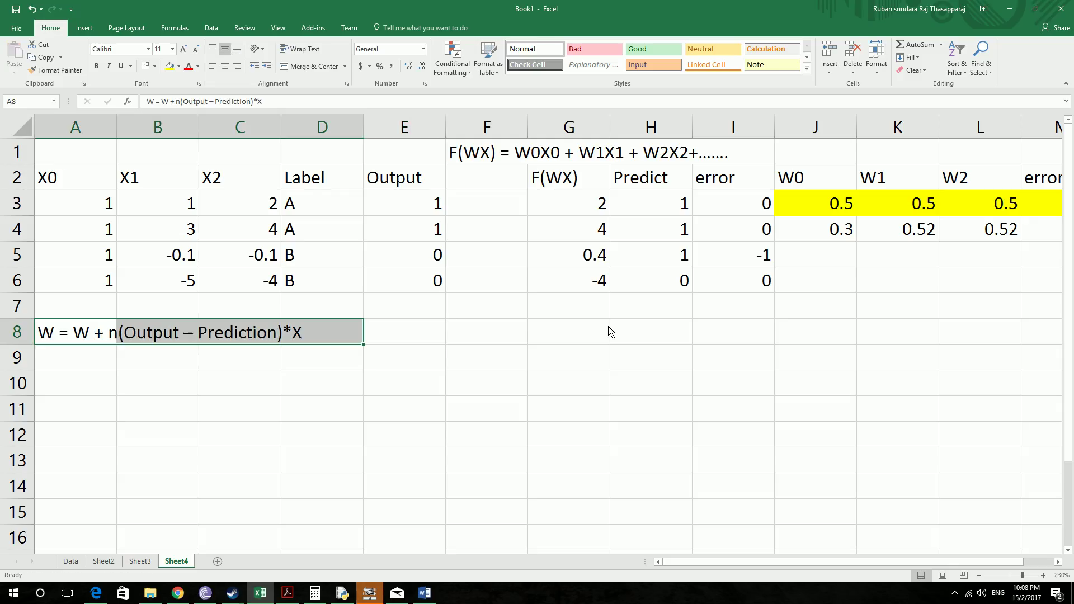
{"action": "left_click", "coordinate": [584, 333]}
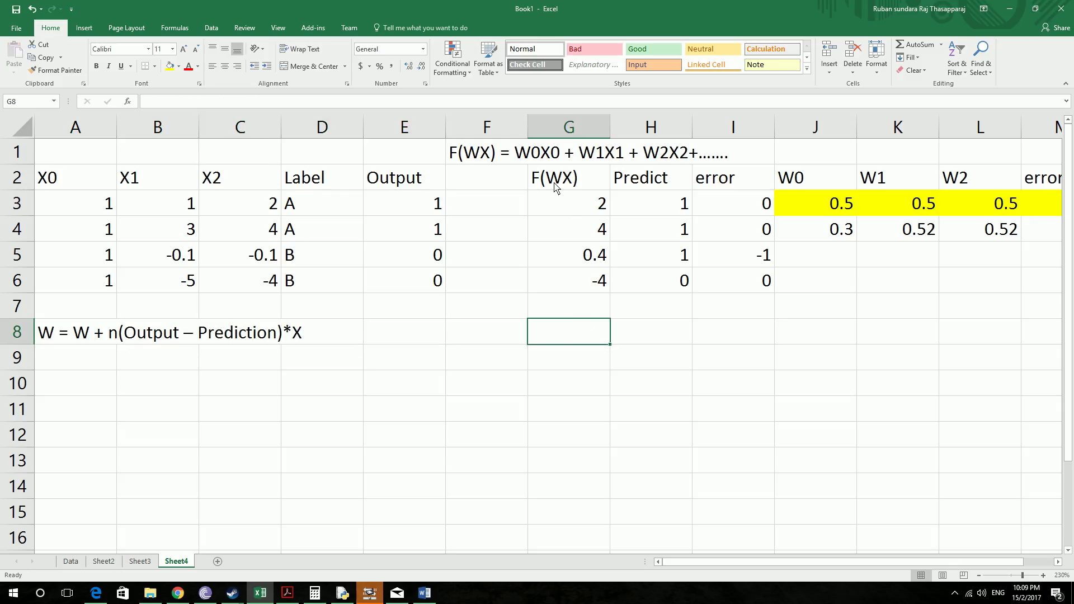
Copy G3's F(WX) formula text and paste it into G8.
{"action": "left_click", "coordinate": [579, 204]}
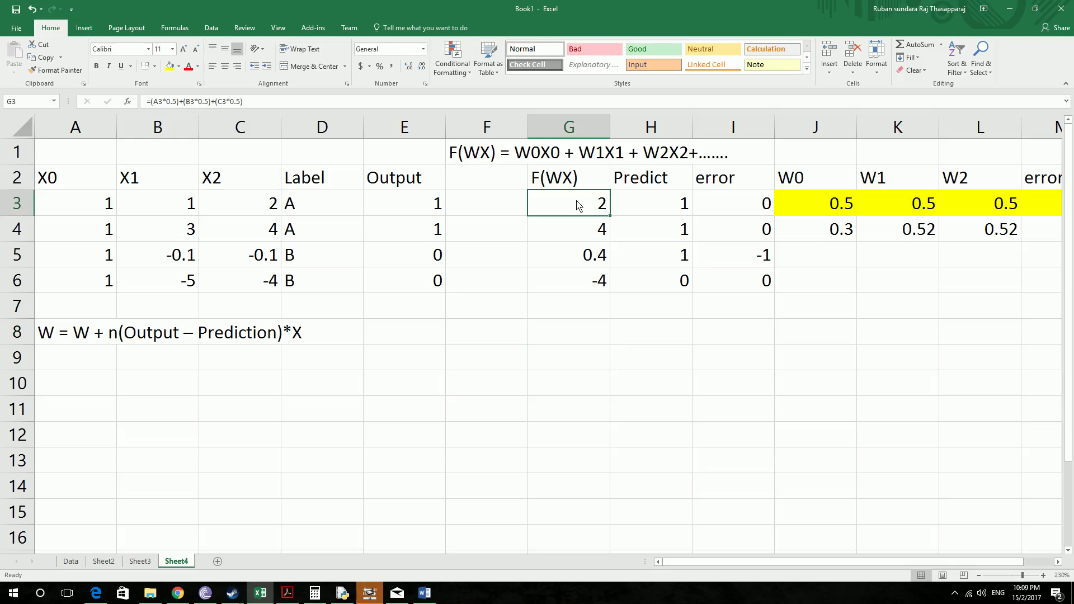
{"action": "left_click", "coordinate": [243, 101]}
{"action": "left_click_drag", "start_coordinate": [243, 102], "coordinate": [143, 100]}
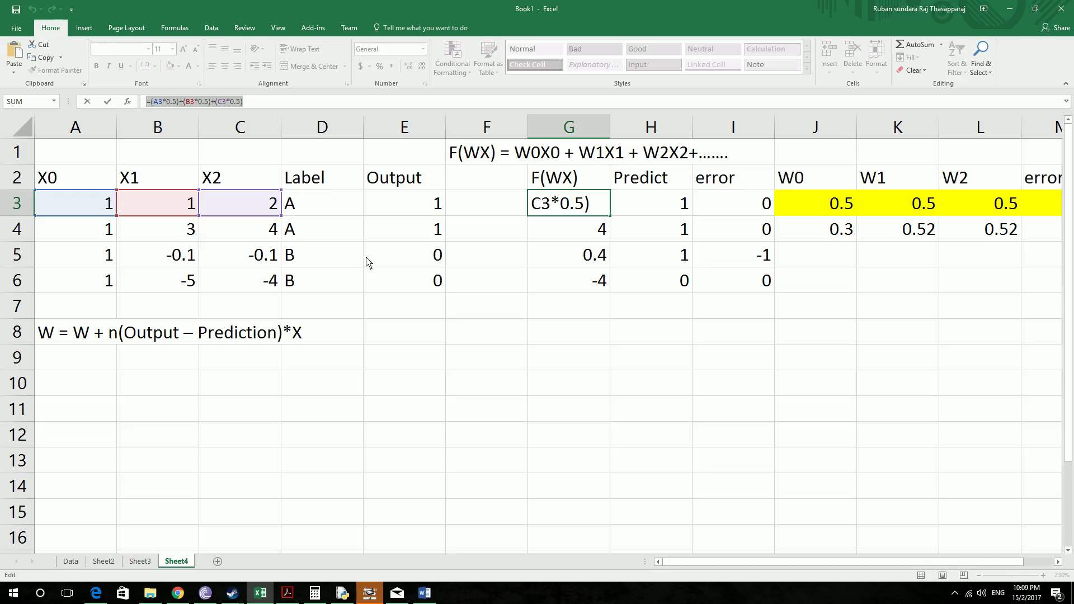
{"action": "key", "text": "Escape"}
{"action": "left_click", "coordinate": [570, 336]}
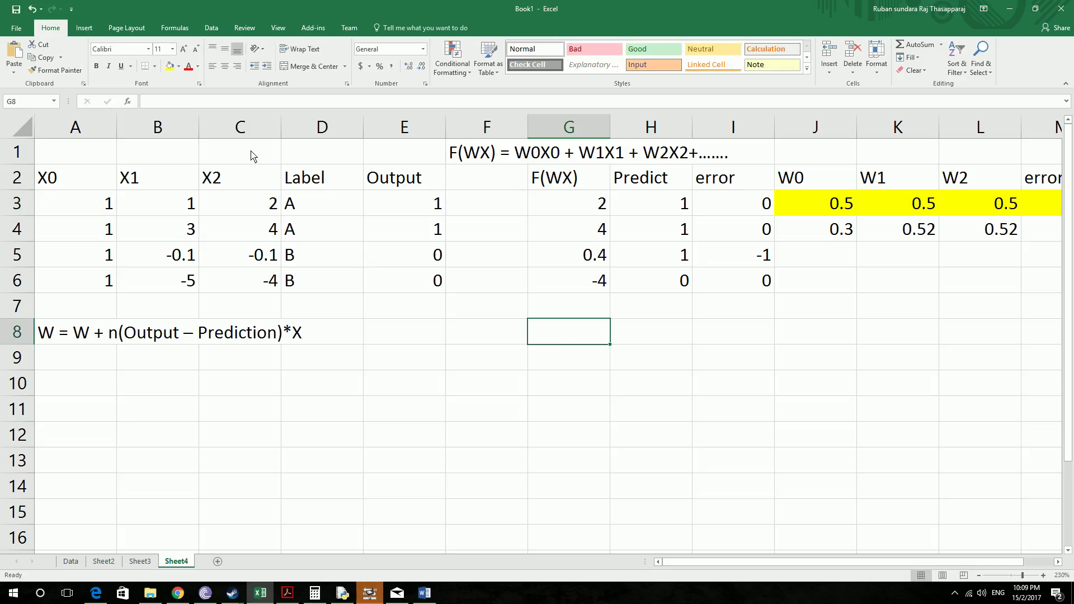
{"action": "left_click", "coordinate": [215, 102]}
{"action": "key", "text": "ctrl+v"}
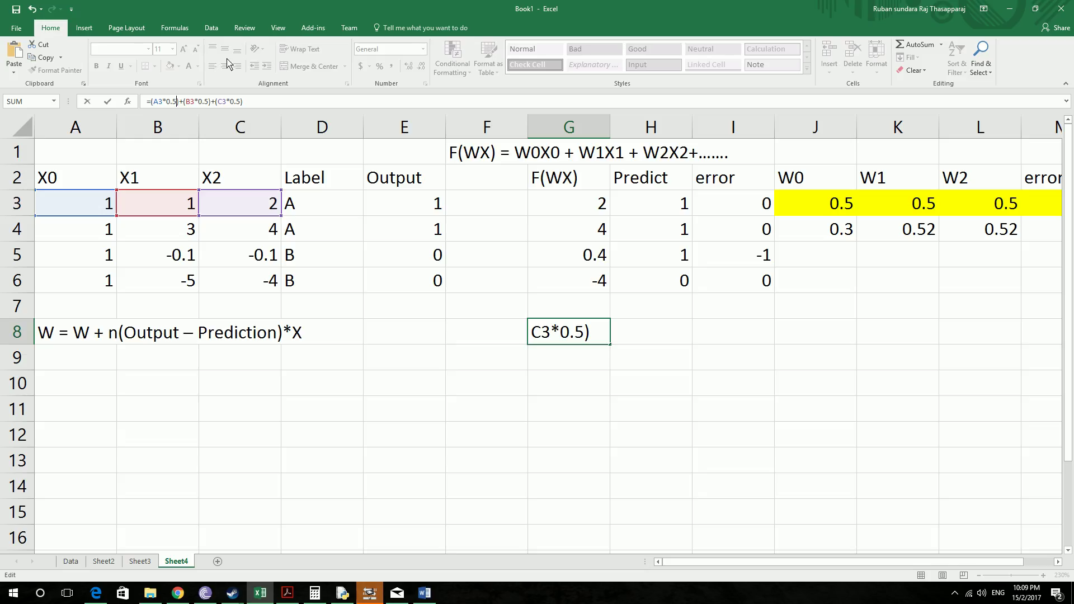
Change G8's weights to 0.3, 0.52 and 0.52, giving 1.86, and fill down to G11.
{"action": "key", "text": "BackSpace"}
{"action": "type", "text": "3"}
{"action": "key", "text": "Right"}
{"action": "key", "text": "Right"}
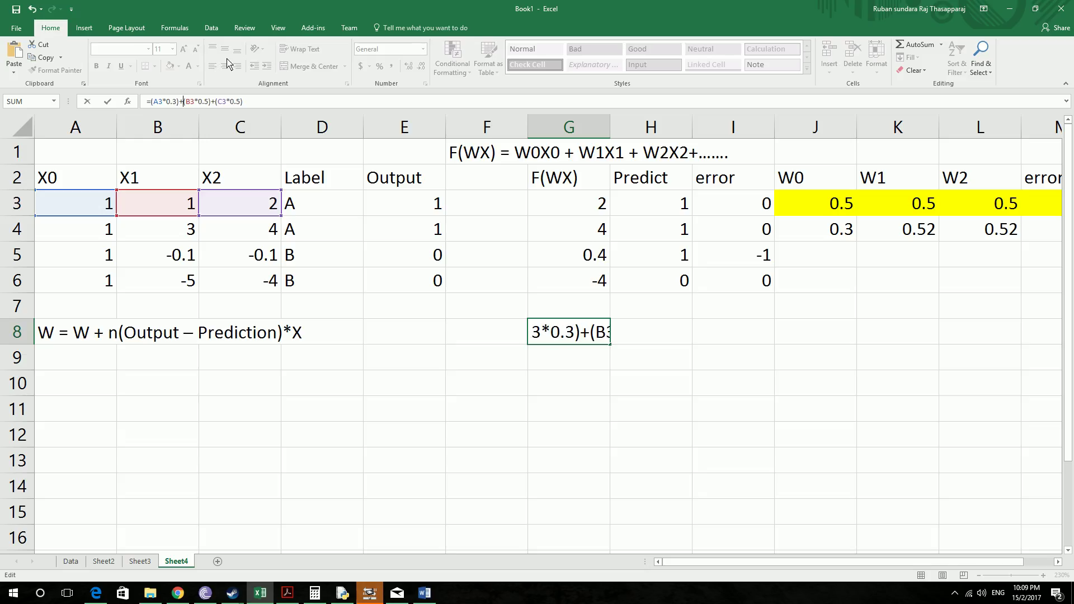
{"action": "key", "text": "Right"}
{"action": "key", "text": "Right"}
{"action": "key", "text": "Right"}
{"action": "key", "text": "Right"}
{"action": "key", "text": "Right"}
{"action": "key", "text": "Right"}
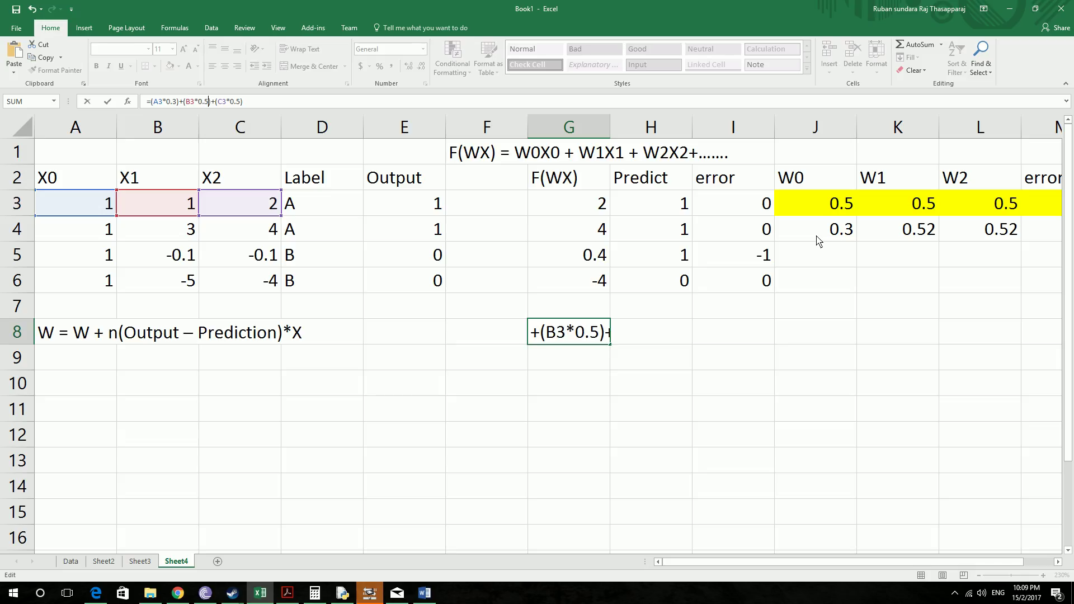
{"action": "type", "text": "2"}
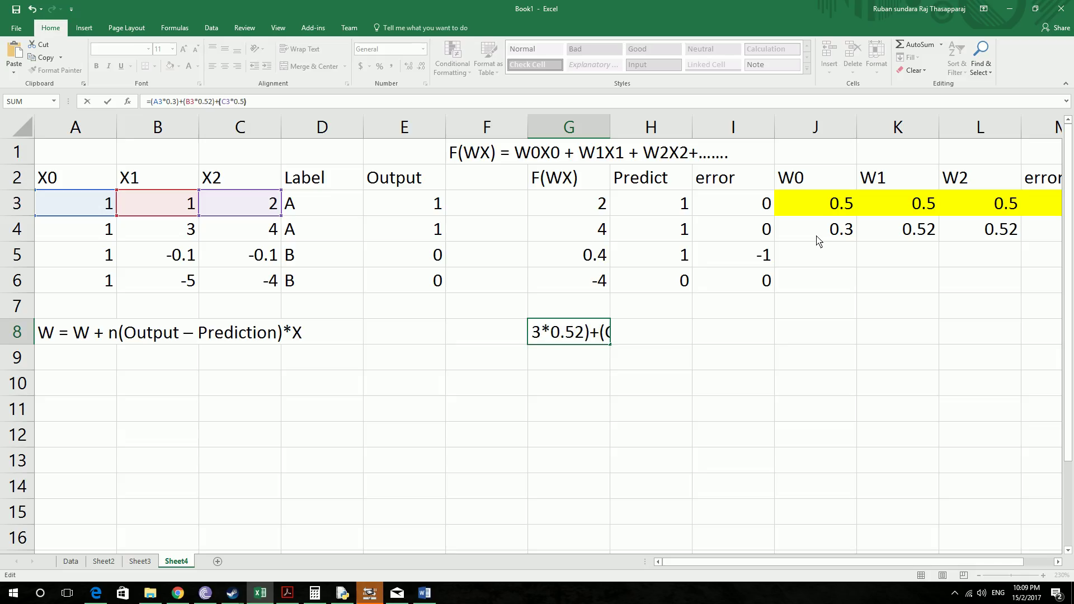
{"action": "key", "text": "Right"}
{"action": "key", "text": "Right"}
{"action": "key", "text": "Right"}
{"action": "key", "text": "Right"}
{"action": "key", "text": "Right"}
{"action": "key", "text": "Right"}
{"action": "key", "text": "Right"}
{"action": "key", "text": "Right"}
{"action": "type", "text": "2"}
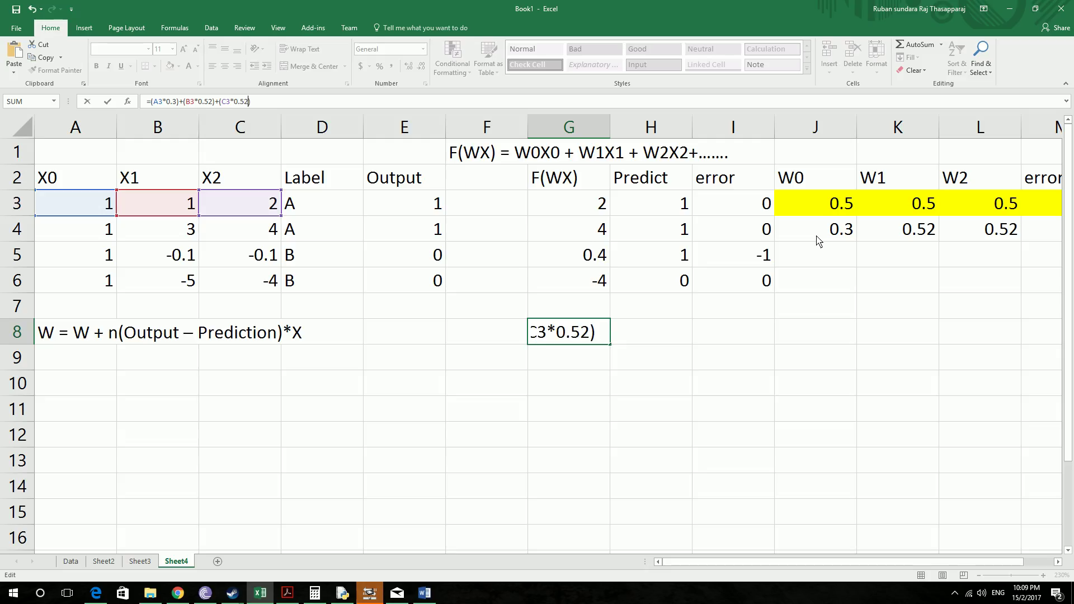
{"action": "key", "text": "Return"}
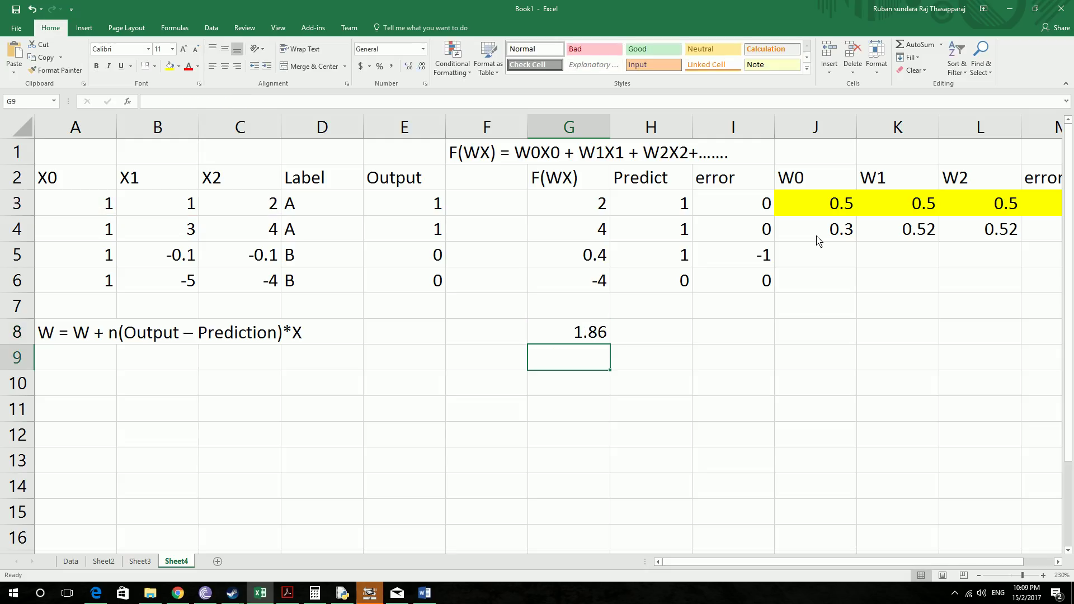
{"action": "left_click", "coordinate": [602, 340]}
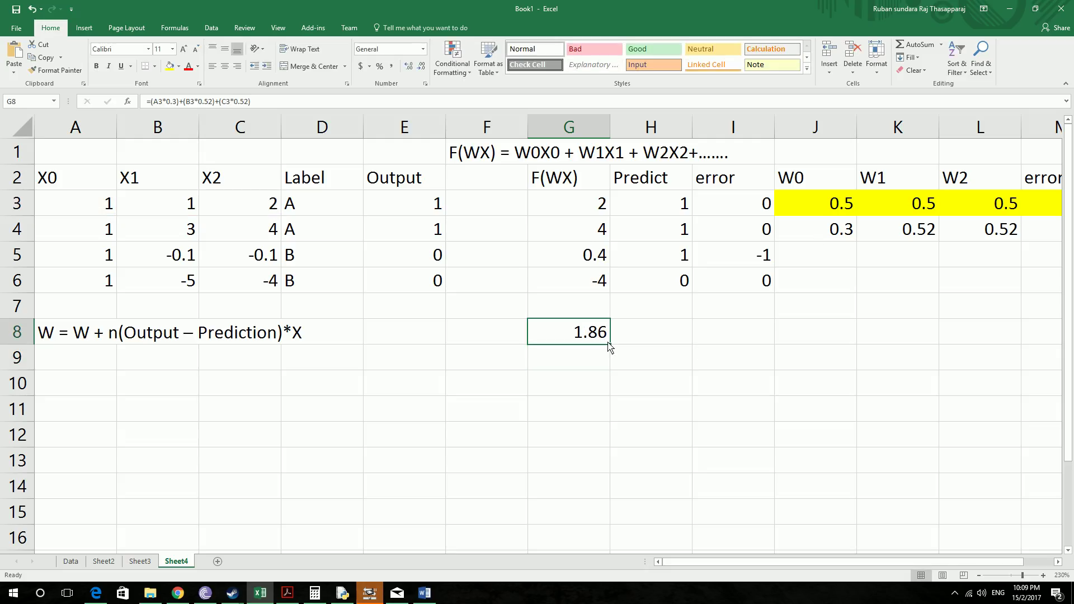
{"action": "left_click_drag", "start_coordinate": [611, 347], "coordinate": [607, 420]}
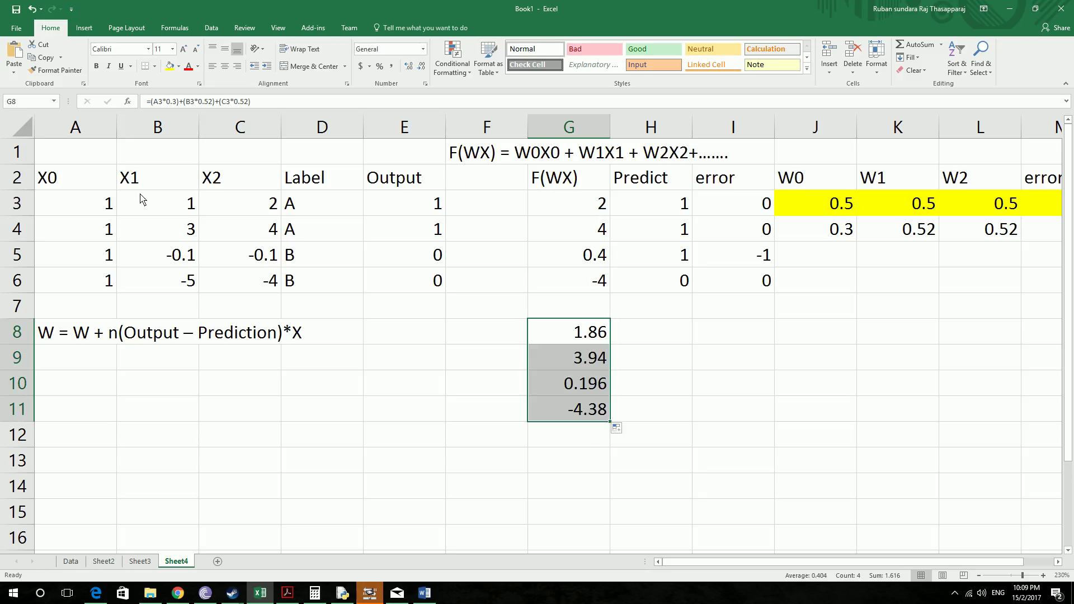
Check the copied F(WX) formulas in G9–G11, confirming G11 is =(A6*0.3)+(B6*0.52)+(C6*0.52).
{"action": "left_click", "coordinate": [565, 331]}
{"action": "left_click", "coordinate": [566, 358]}
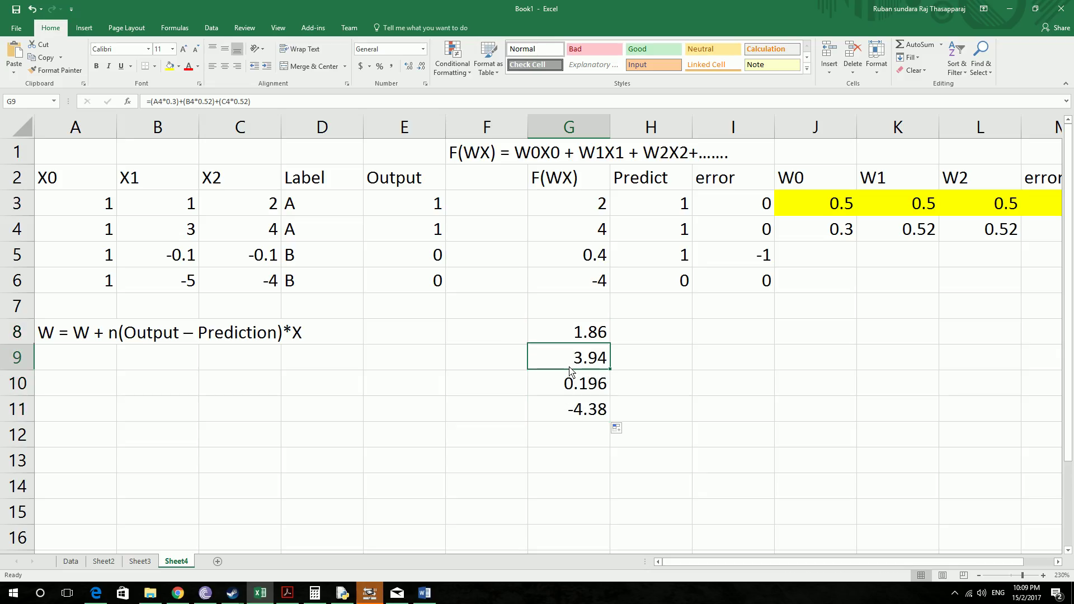
{"action": "left_click", "coordinate": [253, 103]}
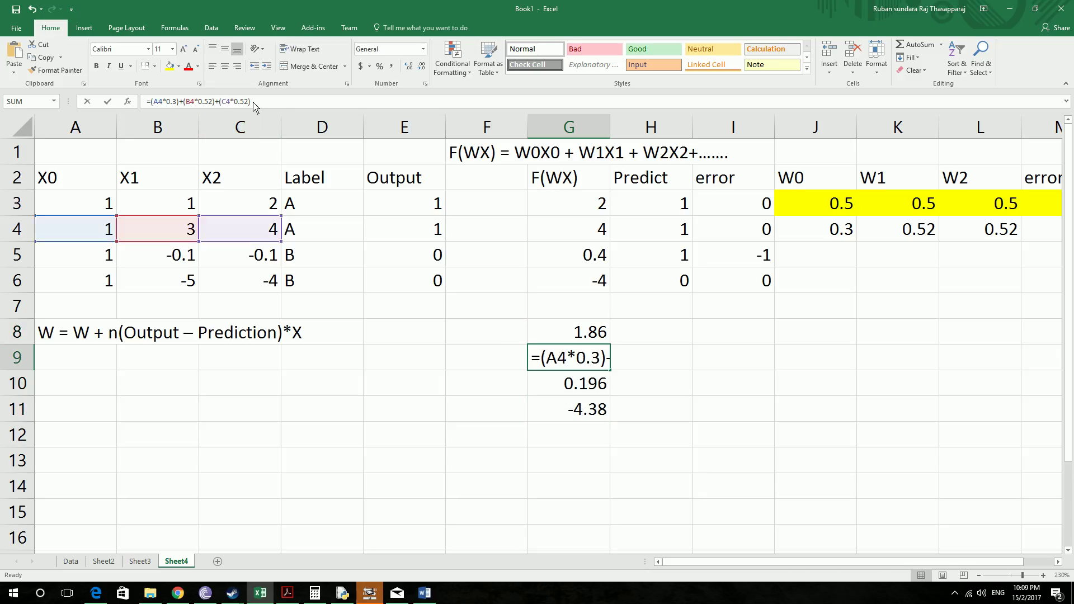
{"action": "left_click", "coordinate": [565, 389]}
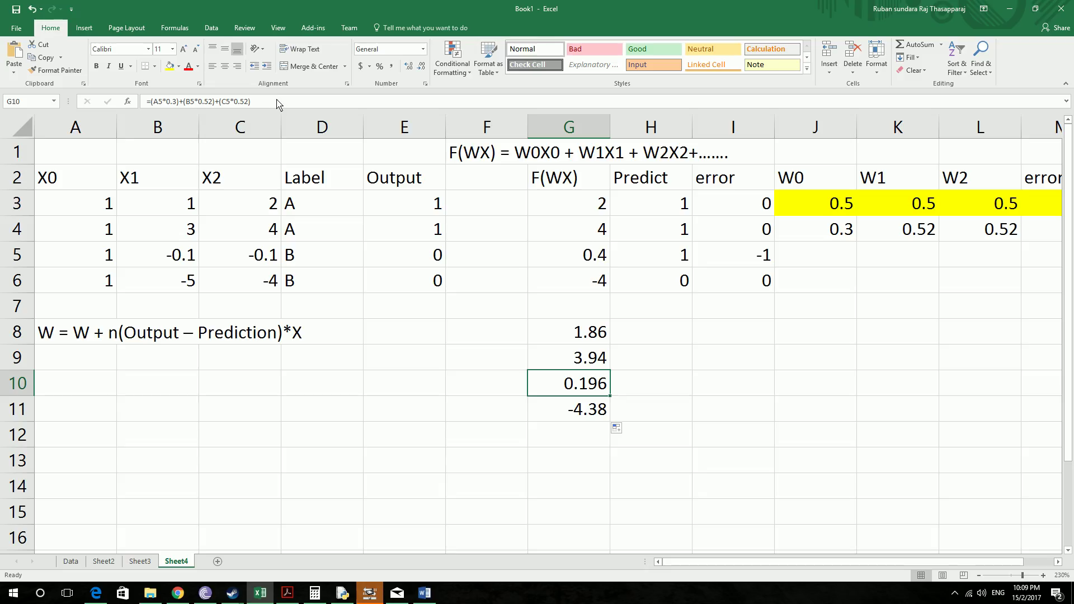
{"action": "double_click", "coordinate": [550, 386]}
{"action": "key", "text": "Return"}
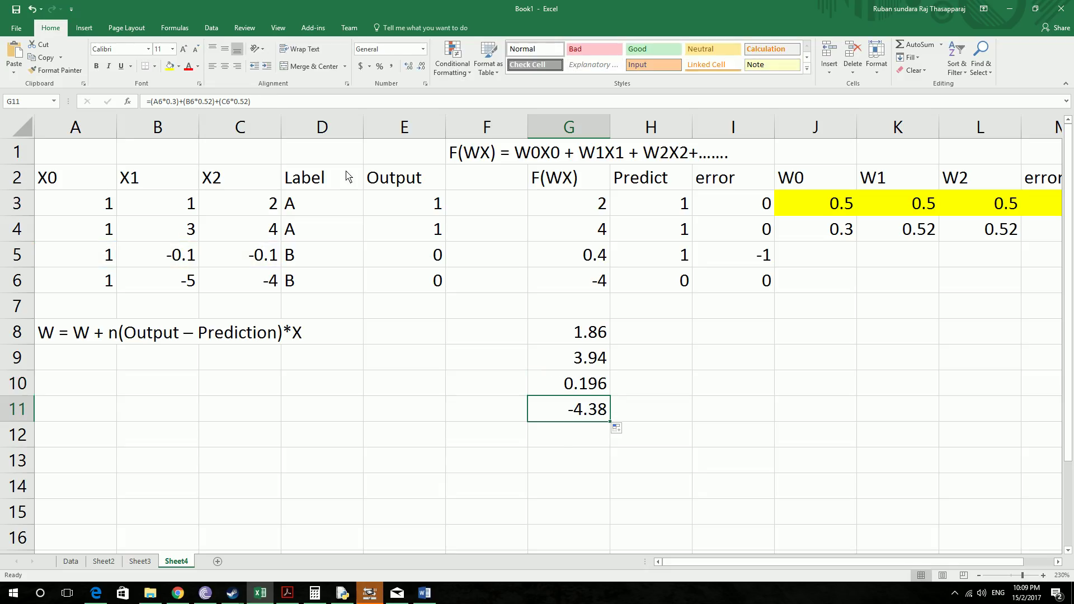
{"action": "left_click", "coordinate": [290, 101]}
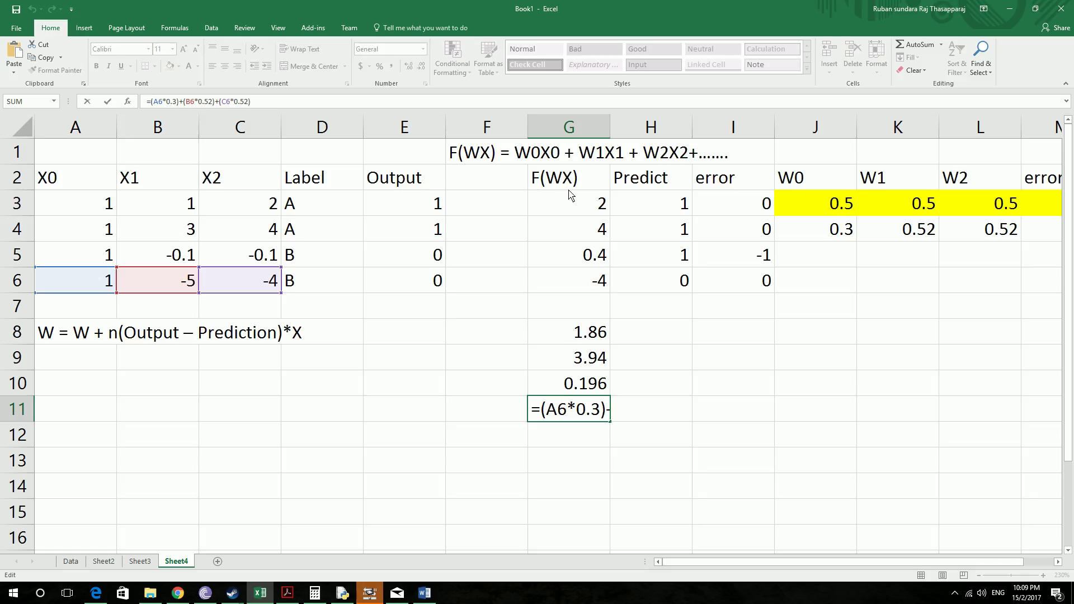
{"action": "left_click", "coordinate": [826, 234]}
{"action": "key", "text": "Escape"}
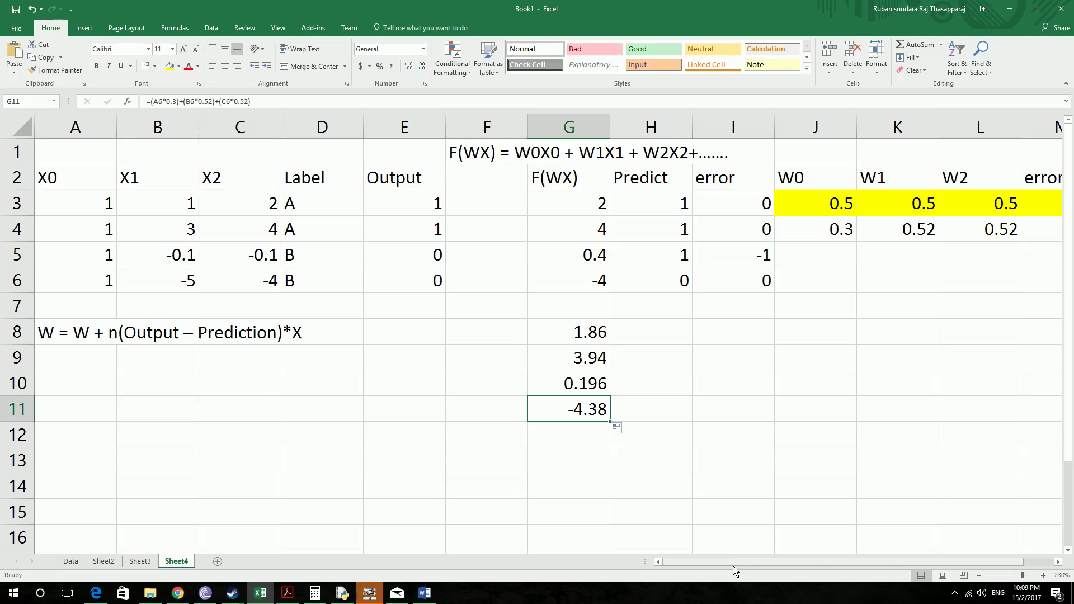
{"action": "left_click_drag", "start_coordinate": [735, 570], "coordinate": [678, 564]}
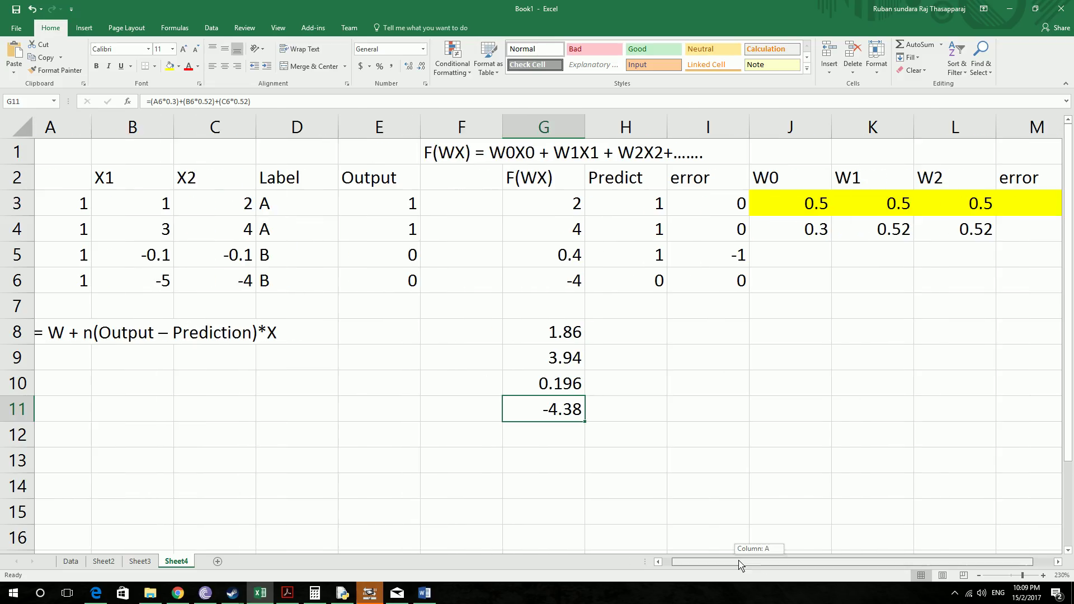
Fill the Predict formula down to H11 and clear spacer cell H7.
{"action": "left_click", "coordinate": [661, 337]}
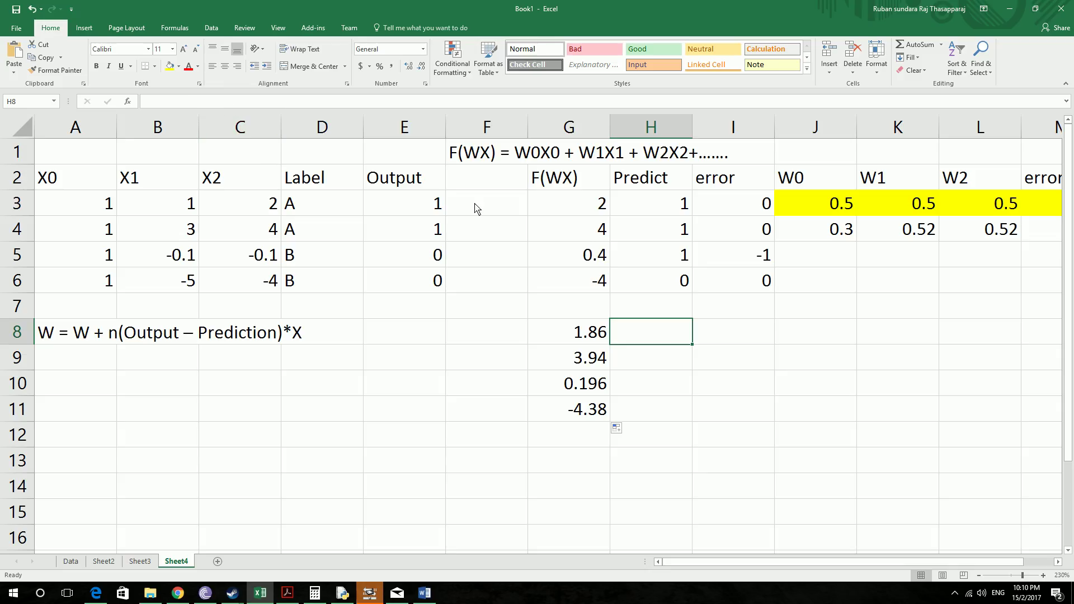
{"action": "left_click", "coordinate": [665, 287]}
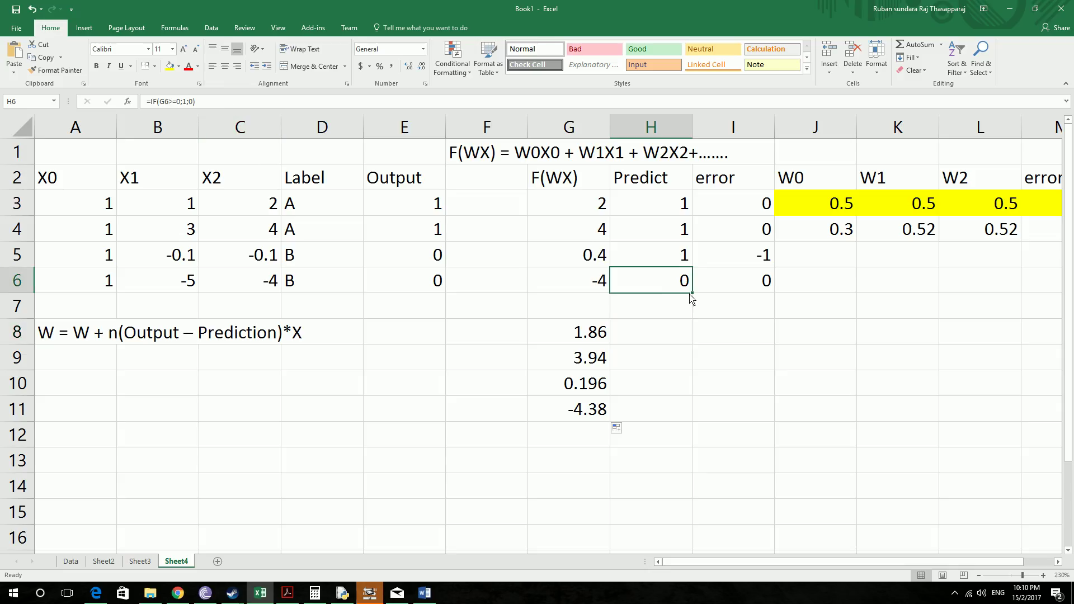
{"action": "left_click_drag", "start_coordinate": [692, 293], "coordinate": [711, 421]}
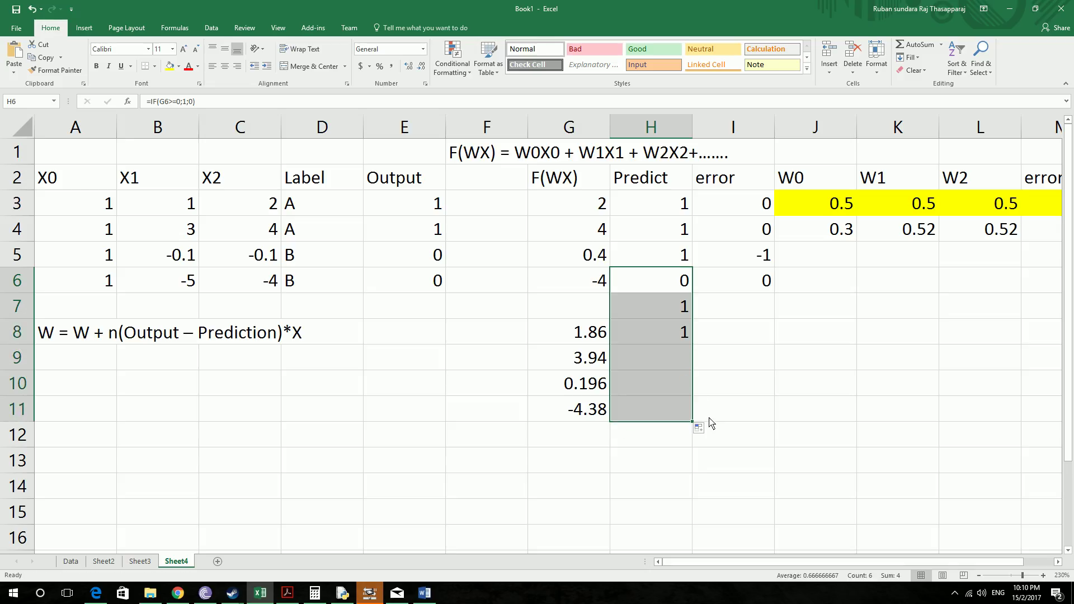
{"action": "left_click", "coordinate": [669, 310]}
{"action": "key", "text": "Delete"}
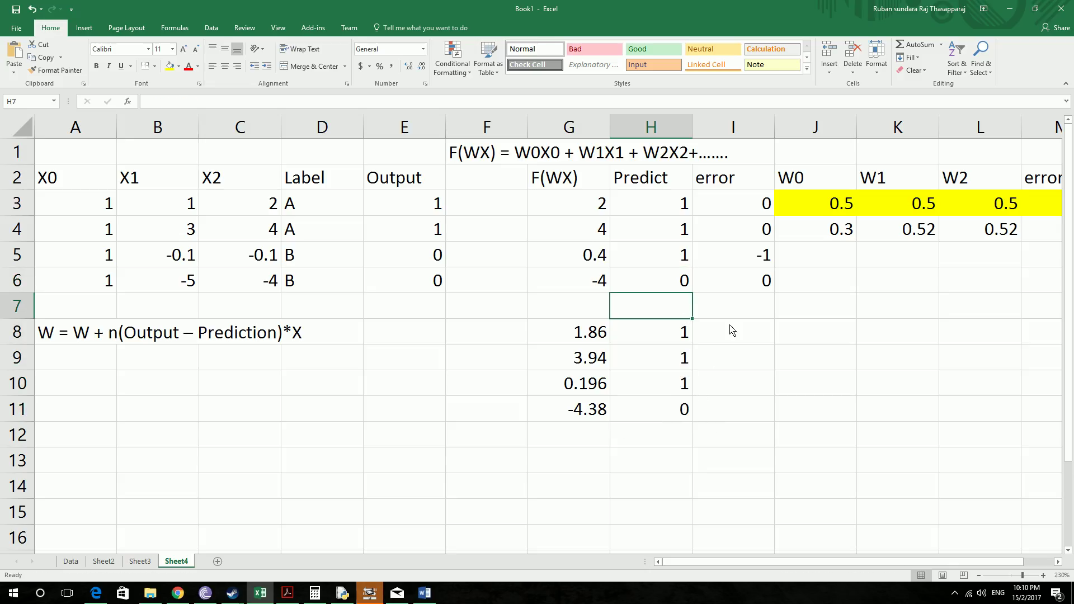
{"action": "left_click", "coordinate": [640, 340]}
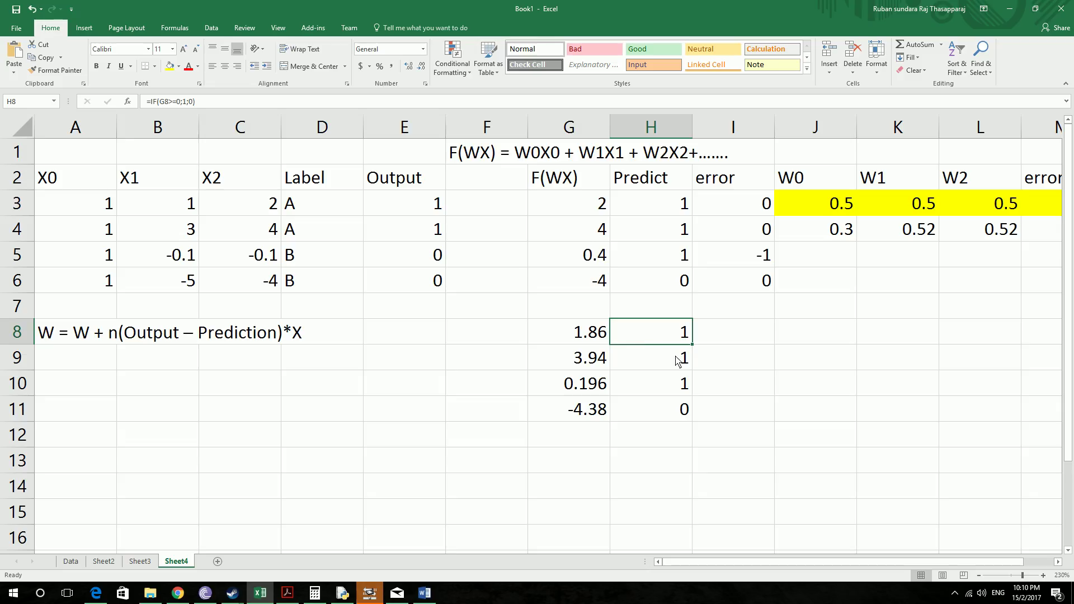
Fill the error formula down to I11 and clear I7, giving errors -1, -1, -1, 0.
{"action": "left_click", "coordinate": [729, 333]}
{"action": "left_click", "coordinate": [762, 286]}
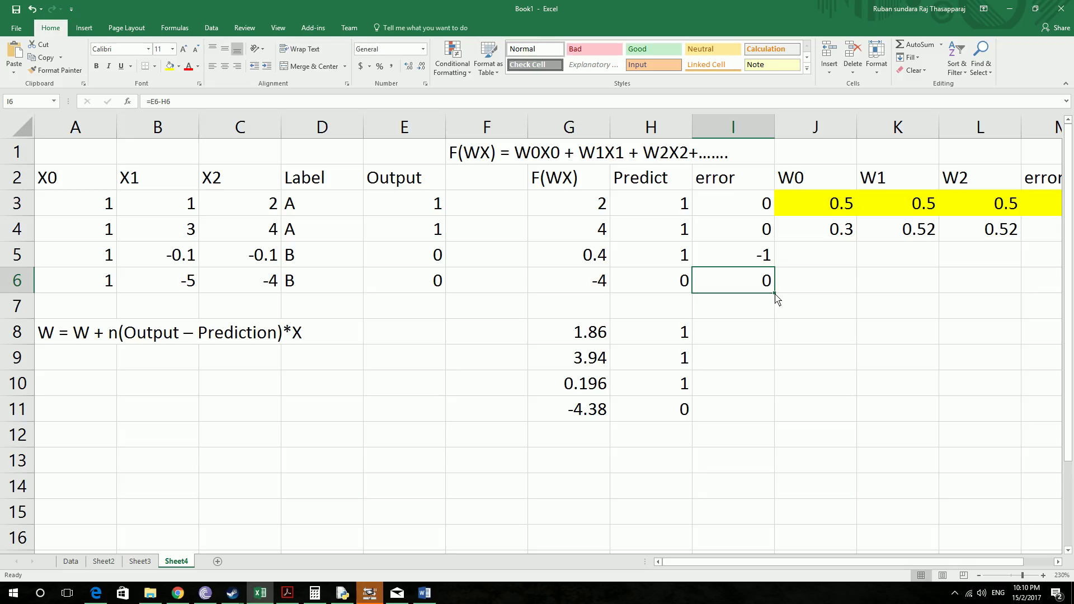
{"action": "left_click_drag", "start_coordinate": [777, 298], "coordinate": [785, 413]}
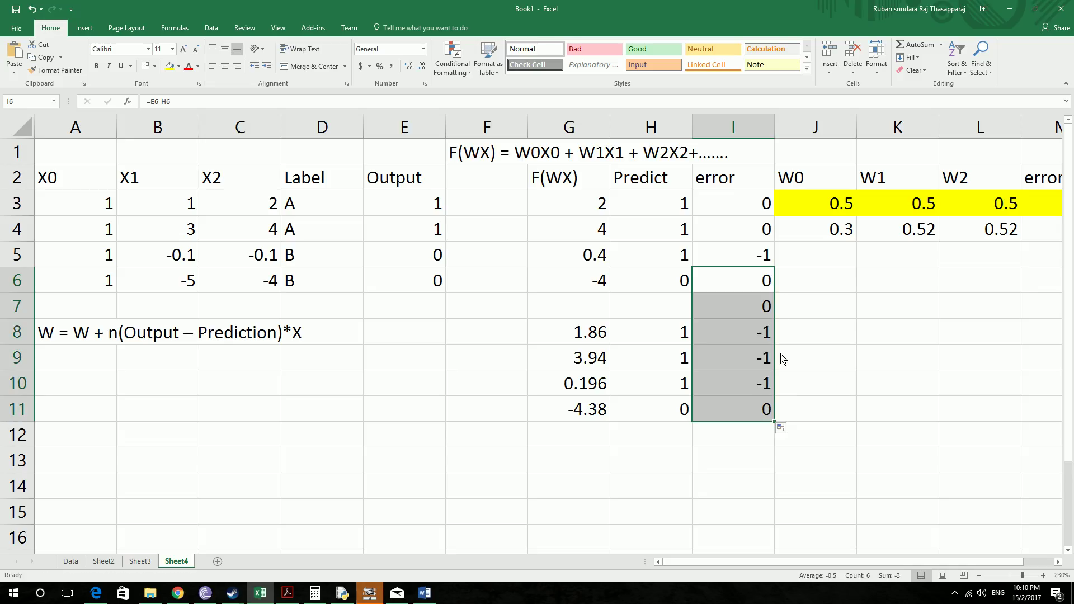
{"action": "left_click", "coordinate": [739, 316]}
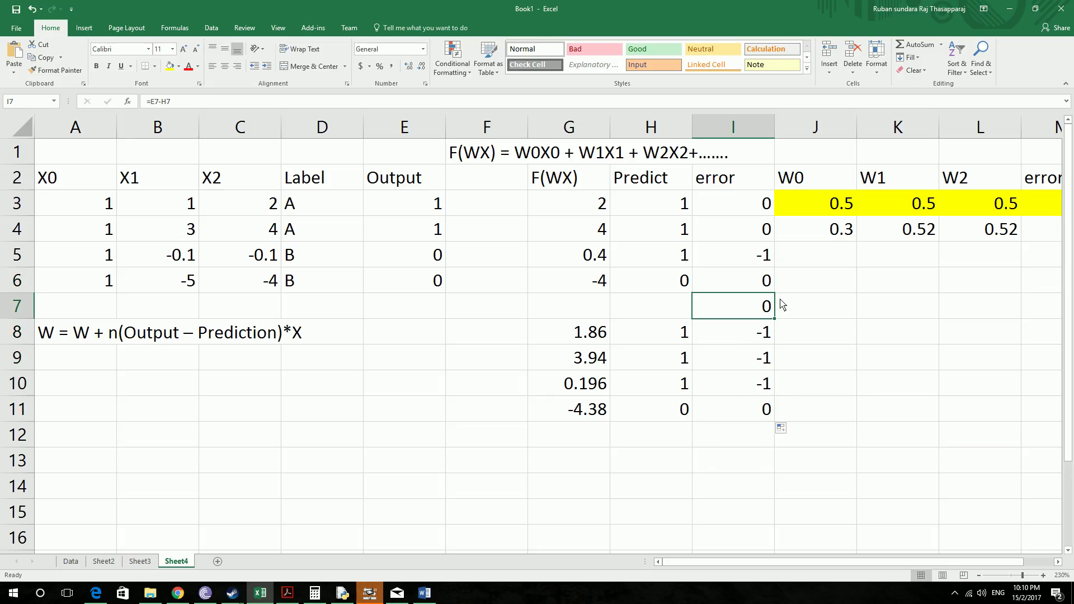
{"action": "key", "text": "Delete"}
{"action": "left_click", "coordinate": [757, 280]}
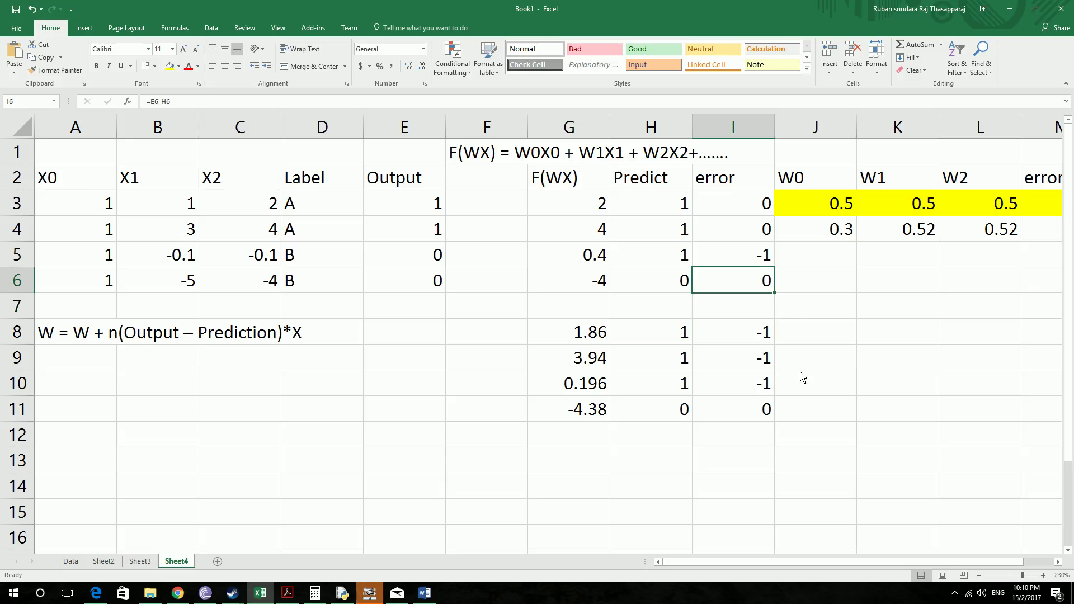
Inspect the first expected output and the error formula in I8 before editing E8.
{"action": "left_click", "coordinate": [406, 206]}
{"action": "left_click", "coordinate": [425, 342]}
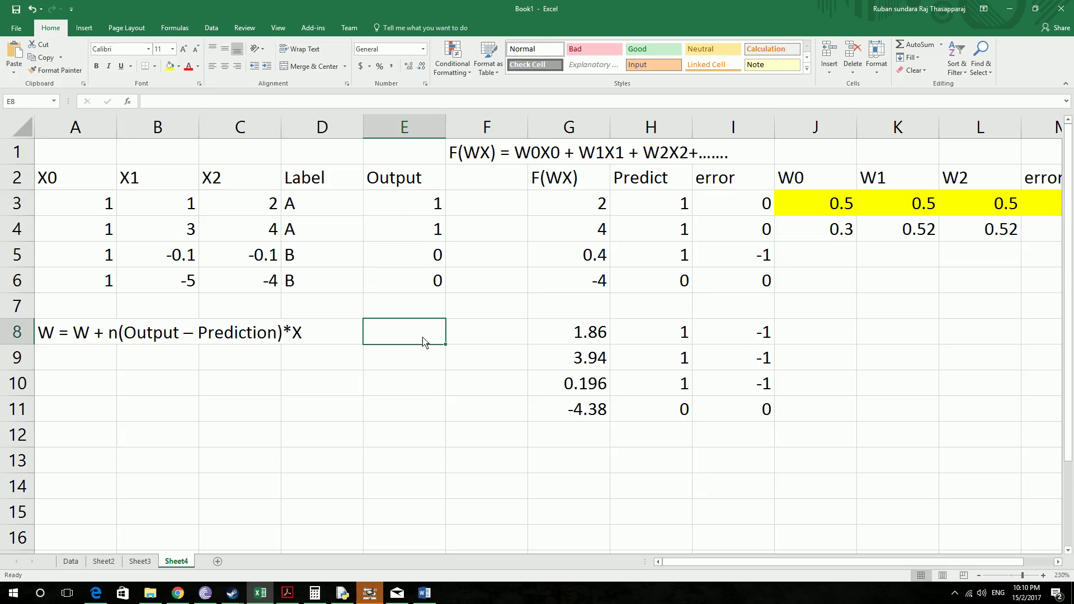
{"action": "left_click", "coordinate": [773, 336]}
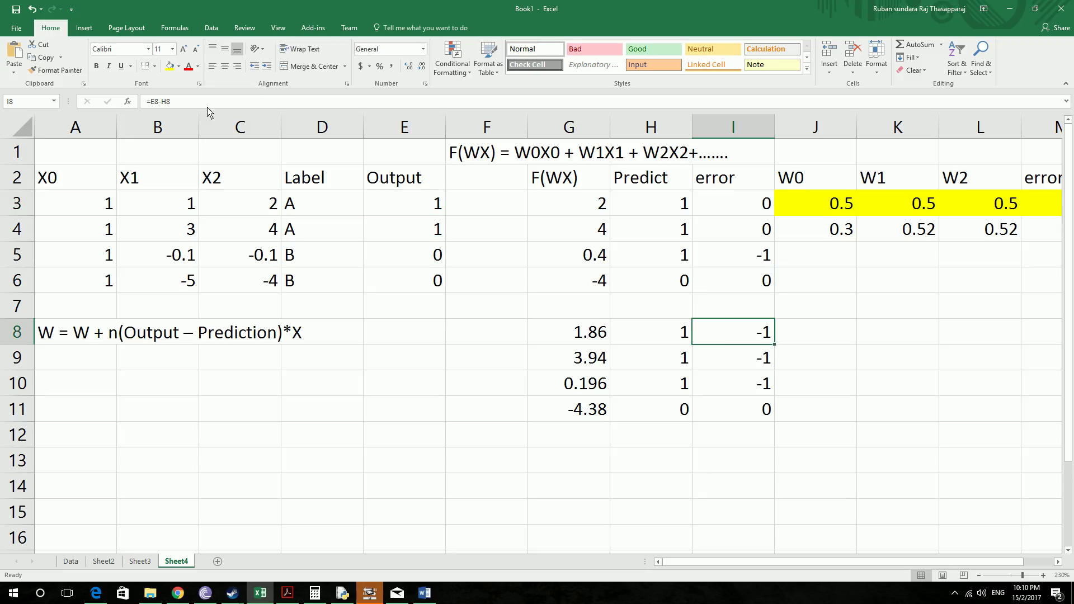
{"action": "left_click", "coordinate": [438, 339]}
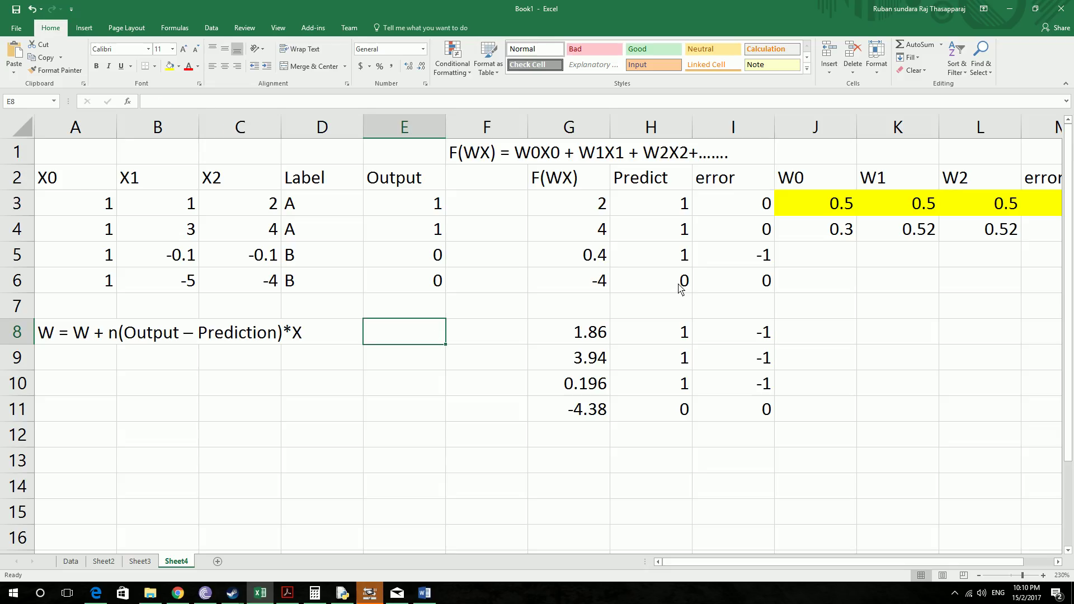
Enter expected outputs 1, 1, 0, 0 into E8:E11, making the errors 0, 0, -1, 0.
{"action": "type", "text": "11"}
{"action": "key", "text": "BackSpace"}
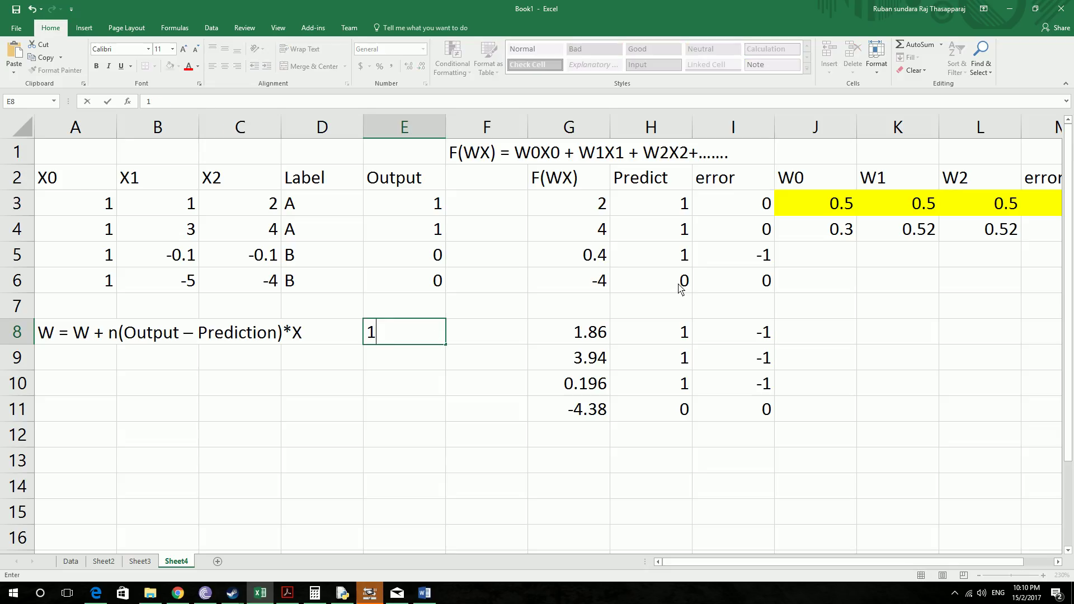
{"action": "key", "text": "Return"}
{"action": "type", "text": "1"}
{"action": "key", "text": "Return"}
{"action": "type", "text": "0"}
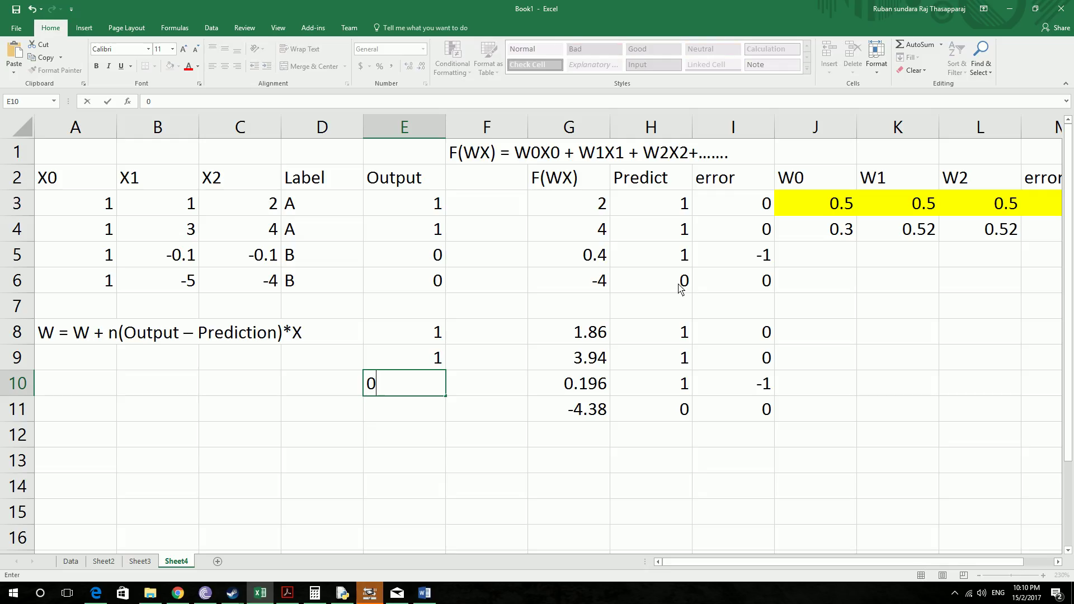
{"action": "key", "text": "Return"}
{"action": "type", "text": "0"}
{"action": "key", "text": "Return"}
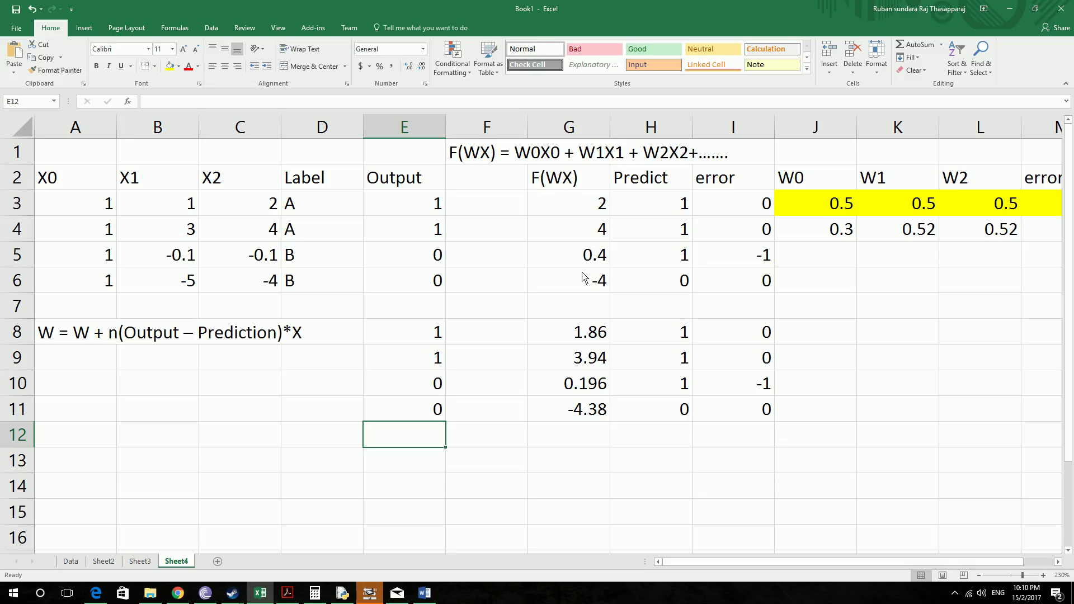
Put an error value of 1 in M4 beside the 0.3, 0.52, 0.52 weights.
{"action": "left_click_drag", "start_coordinate": [758, 564], "coordinate": [790, 565]}
{"action": "left_click", "coordinate": [984, 232]}
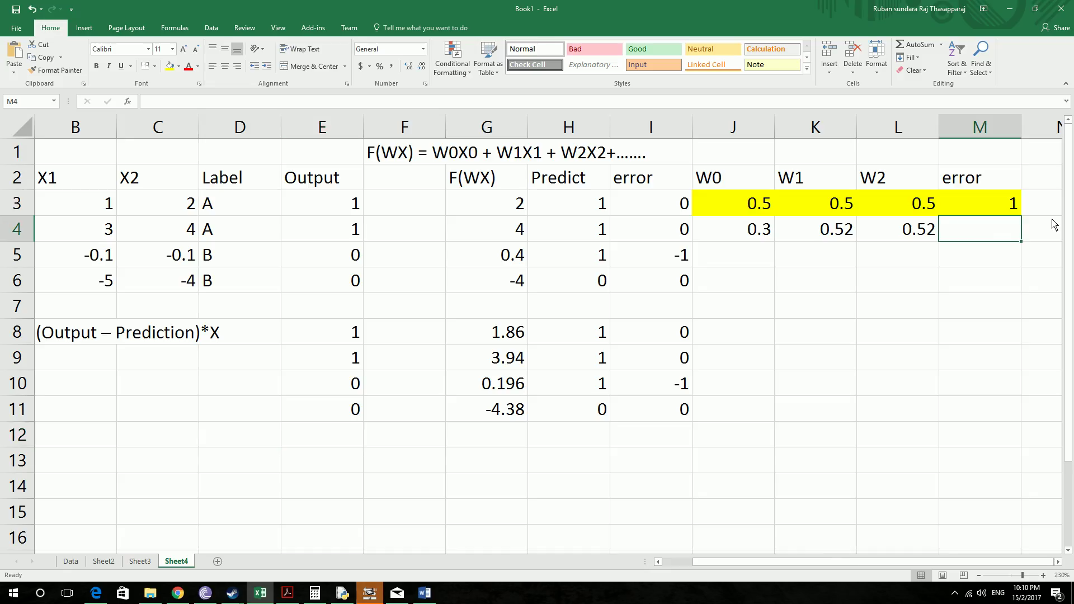
{"action": "type", "text": "1"}
{"action": "key", "text": "Return"}
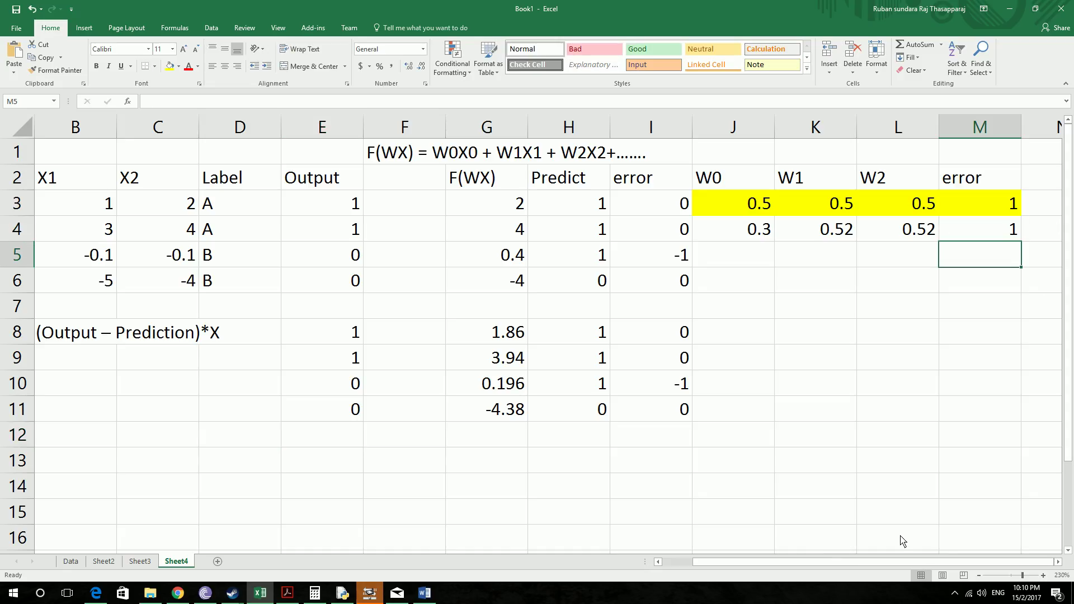
{"action": "left_click_drag", "start_coordinate": [862, 565], "coordinate": [829, 565]}
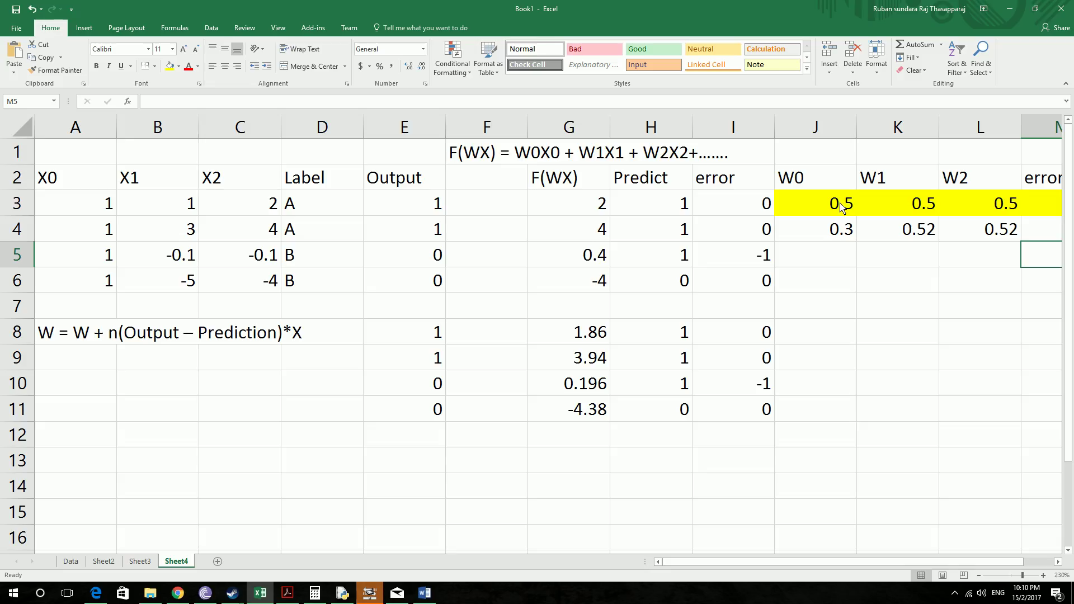
{"action": "left_click", "coordinate": [73, 367]}
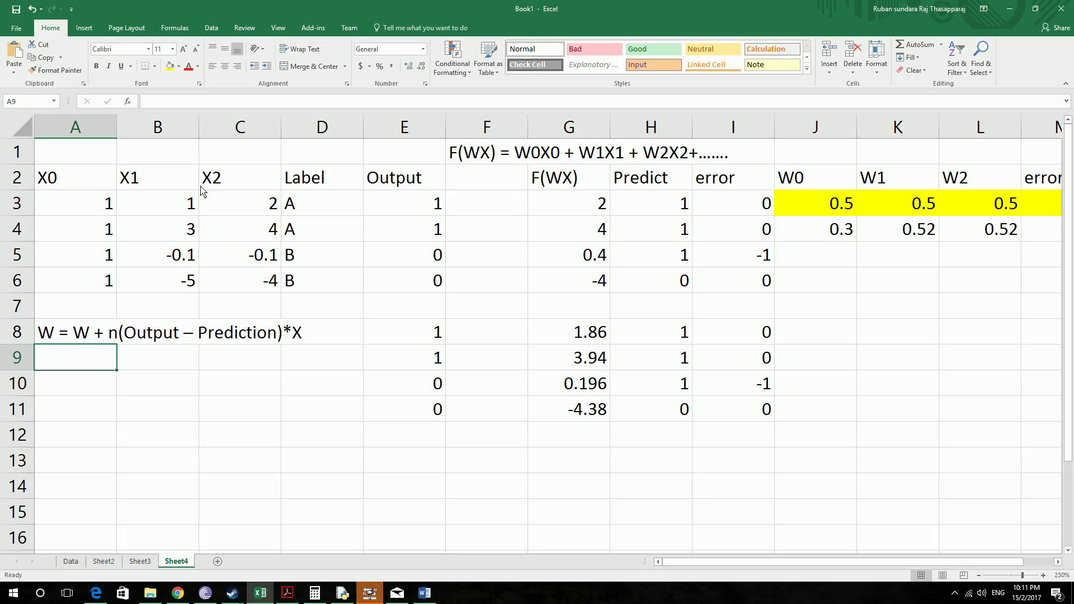
Enter a W0 update formula in A9 using J4, learning rate 0.2 and A6.
{"action": "left_click", "coordinate": [182, 105]}
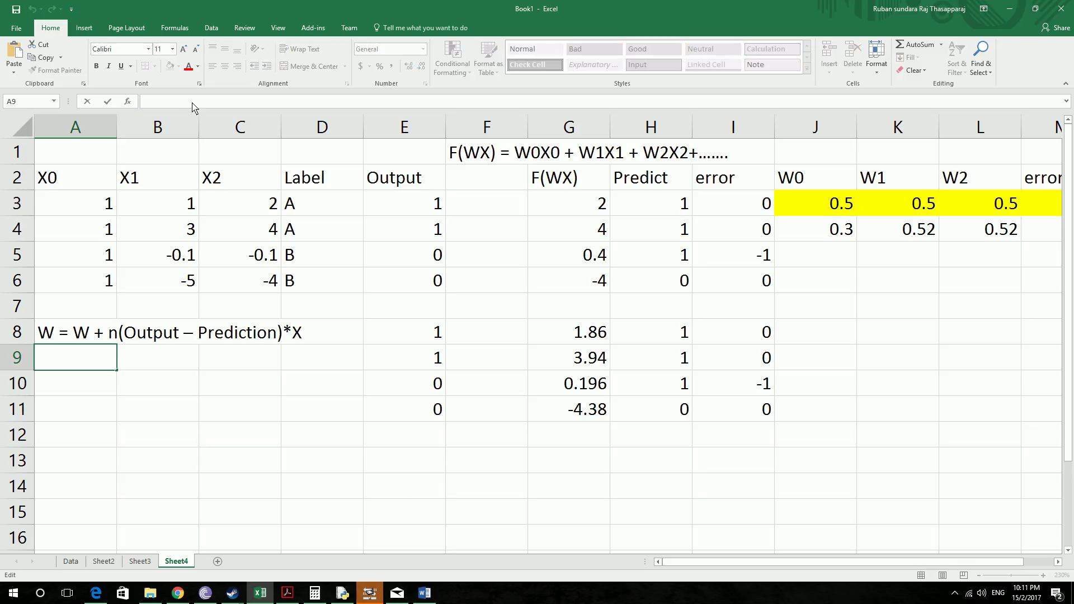
{"action": "type", "text": "="}
{"action": "left_click", "coordinate": [834, 234]}
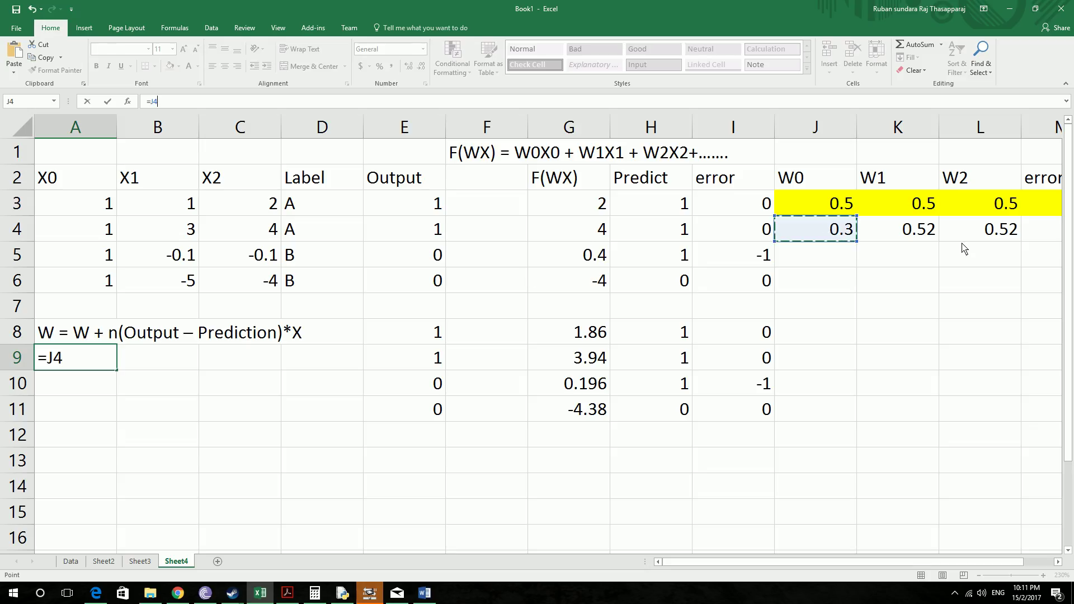
{"action": "type", "text": "+0.2("}
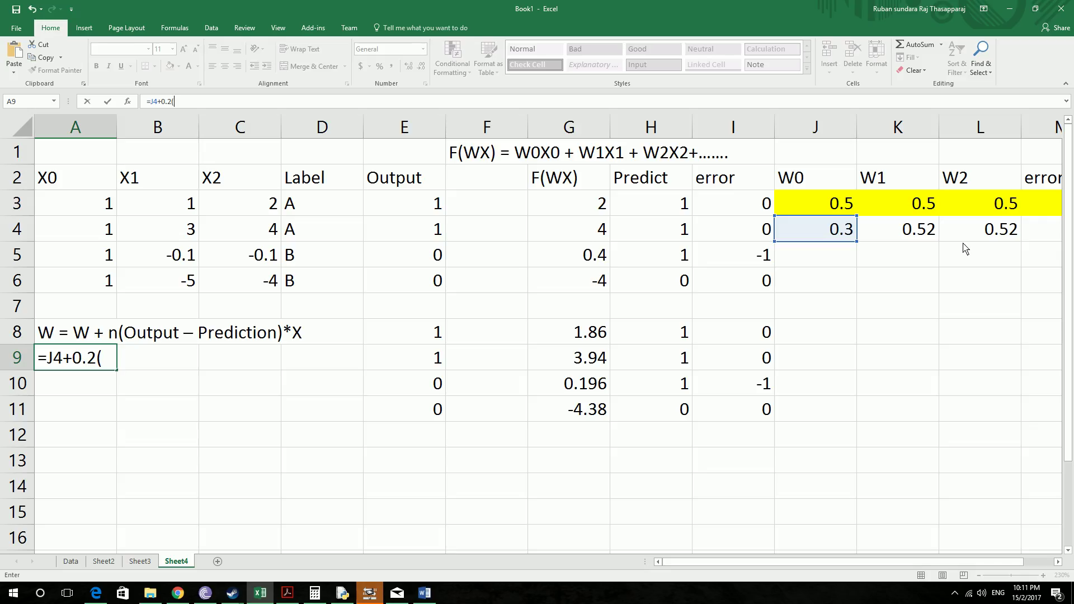
{"action": "type", "text": "-1"}
{"action": "type", "text": "*"}
{"action": "left_click", "coordinate": [102, 285]}
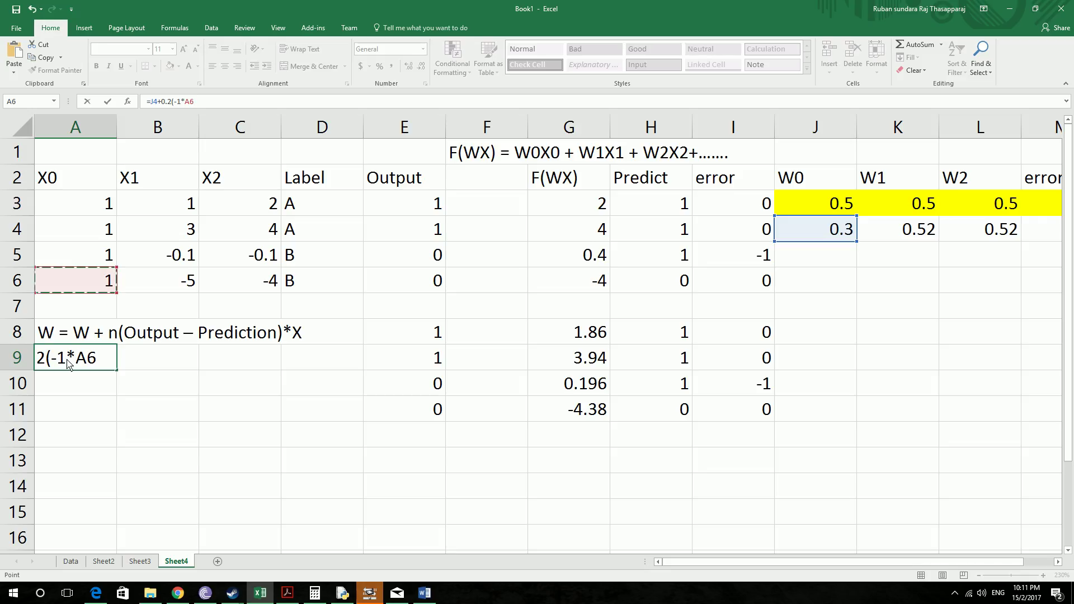
{"action": "left_click", "coordinate": [171, 102]}
{"action": "type", "text": "*"}
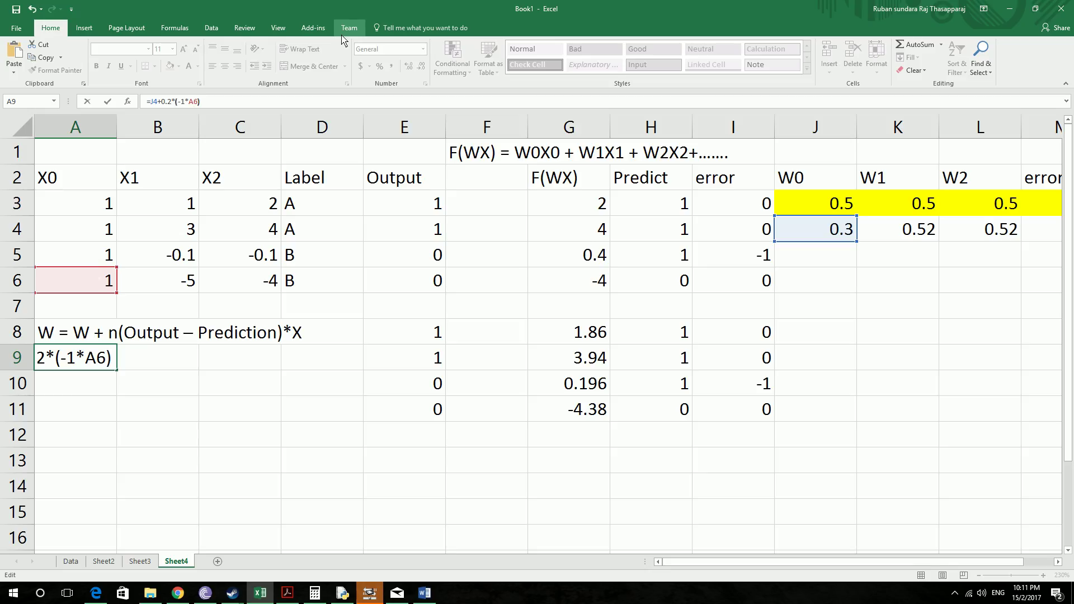
{"action": "key", "text": "Return"}
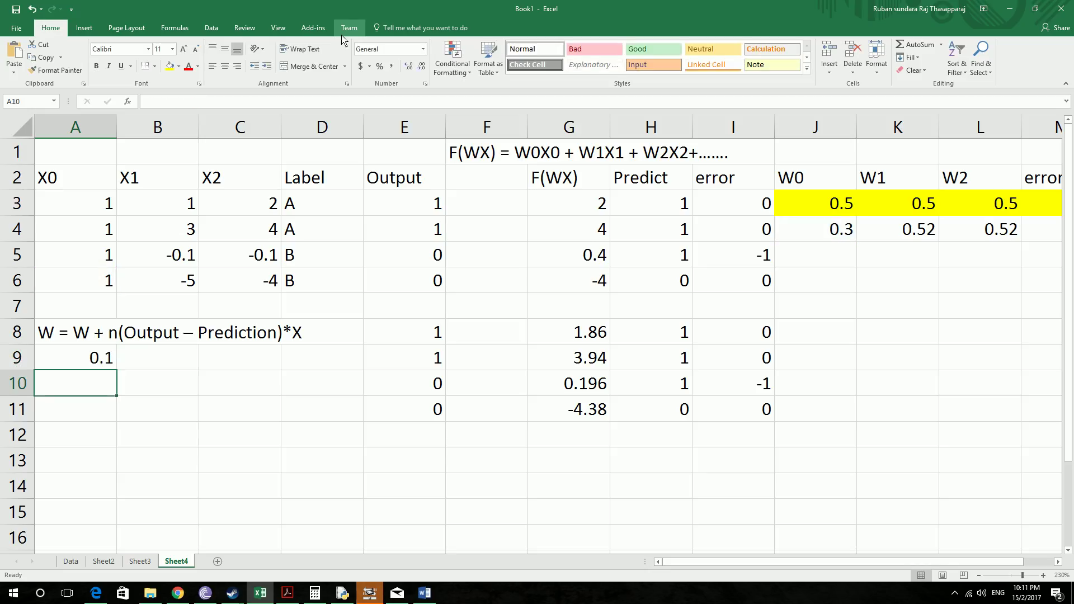
Fix A9's parentheses so it reads =J4+(0.2*(-1*A6)), giving 0.1.
{"action": "left_click", "coordinate": [101, 365]}
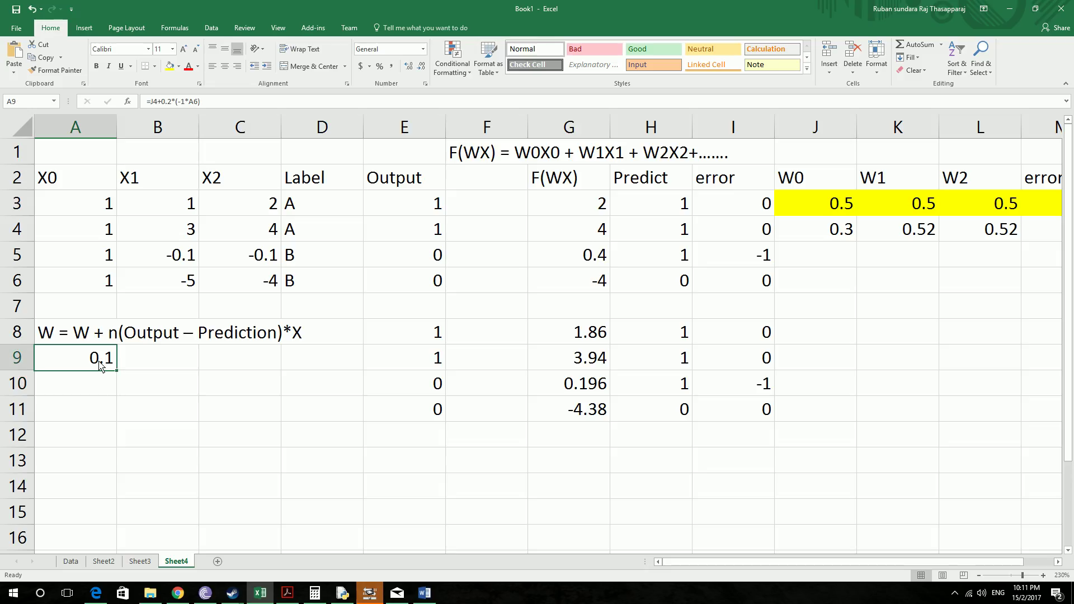
{"action": "left_click", "coordinate": [160, 103]}
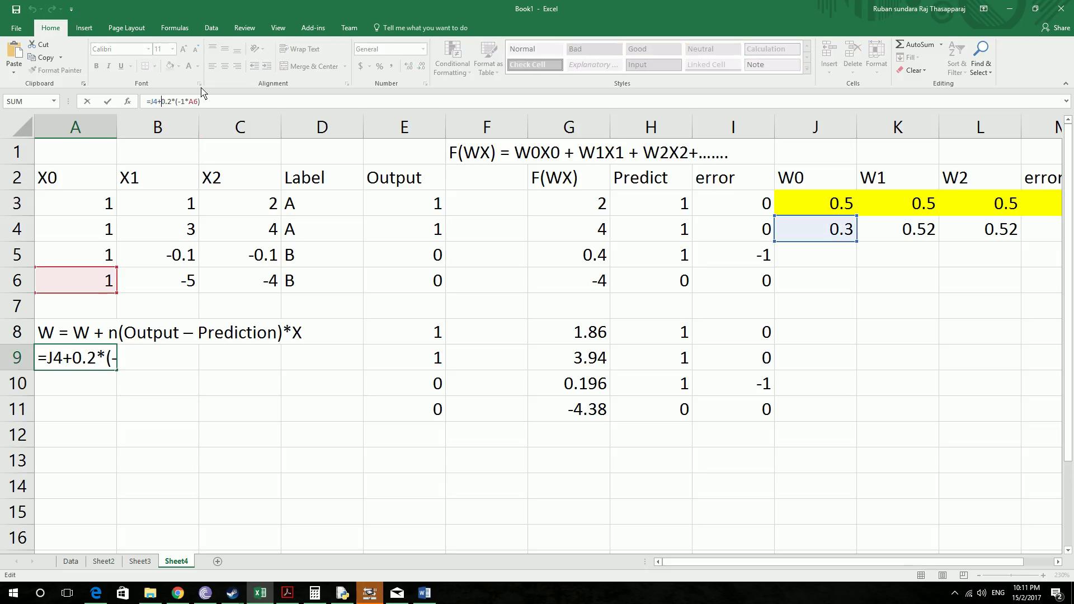
{"action": "type", "text": "("}
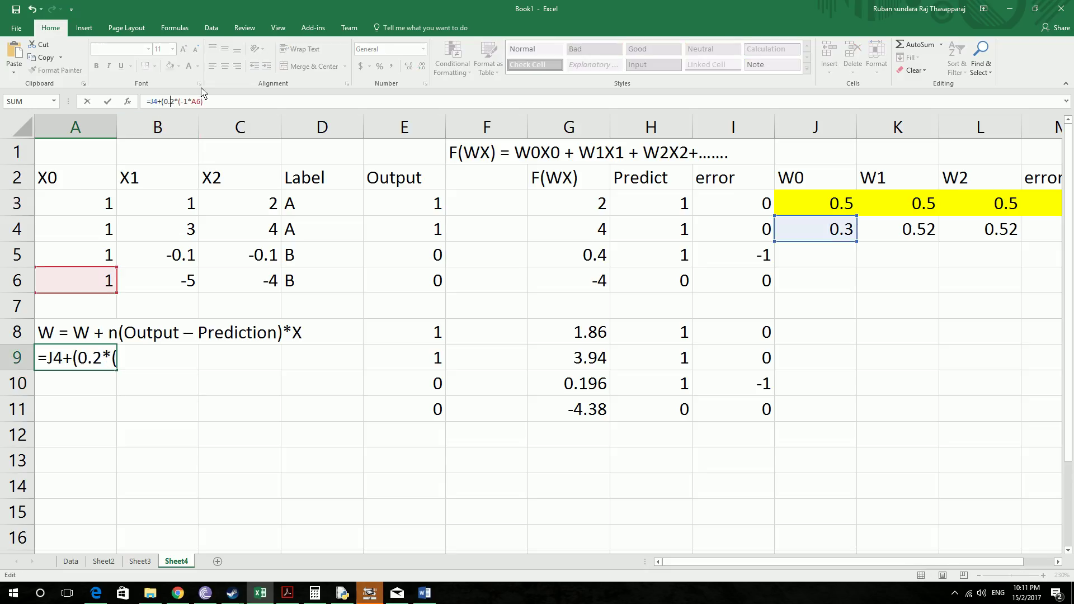
{"action": "key", "text": "Right"}
{"action": "key", "text": "Right"}
{"action": "key", "text": "Right"}
{"action": "key", "text": "Right"}
{"action": "key", "text": "Right"}
{"action": "key", "text": "Right"}
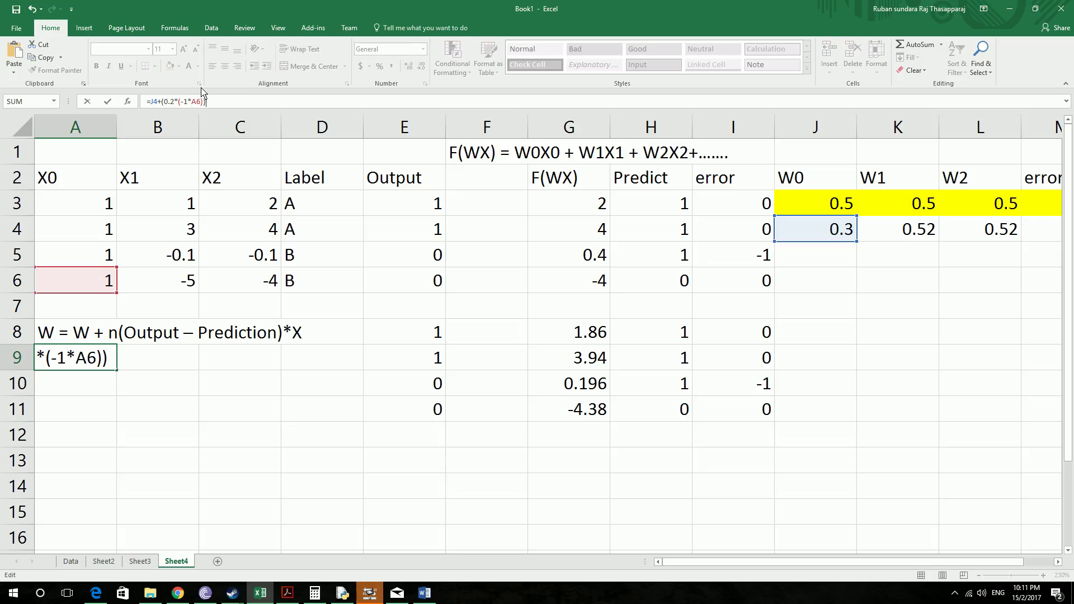
{"action": "type", "text": ")"}
{"action": "key", "text": "Return"}
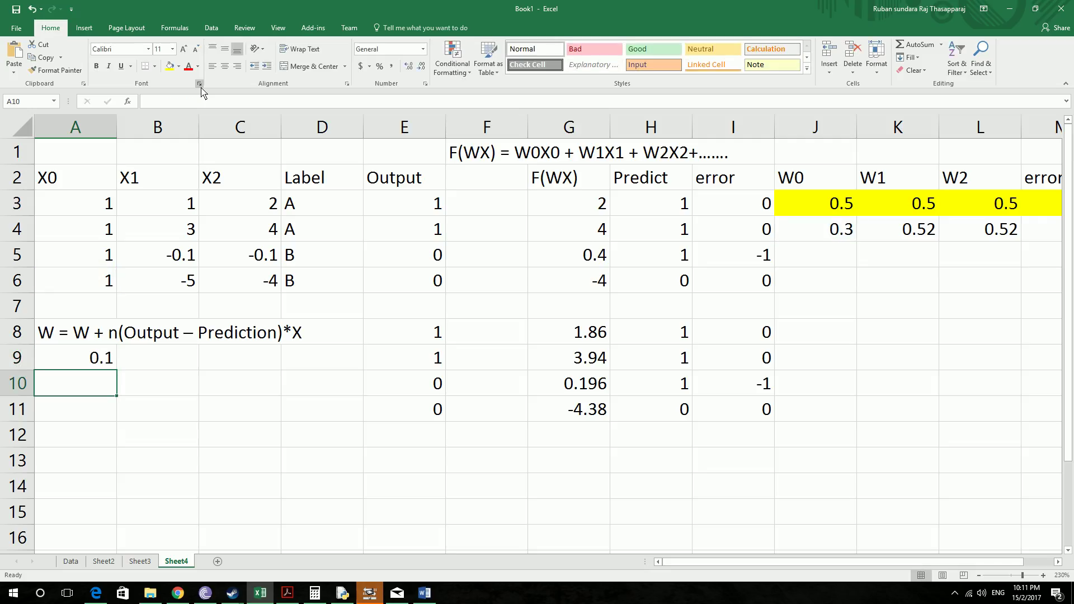
On Sheet4, fill A9's update formula across to C9 and inspect B9's =K4+(0.2*(-1*B6)).
{"action": "left_click", "coordinate": [139, 562]}
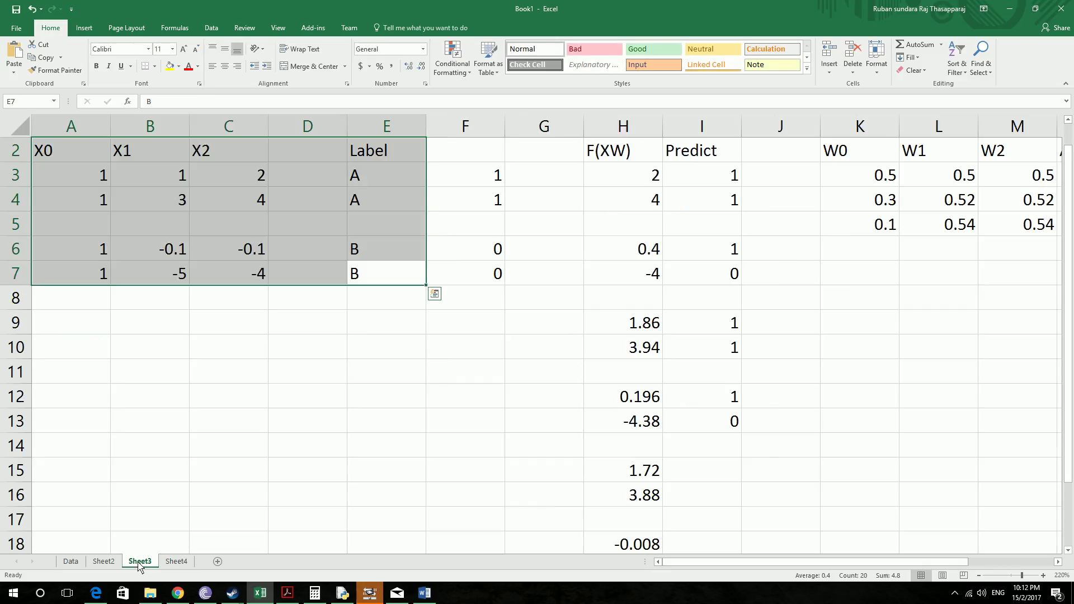
{"action": "left_click", "coordinate": [176, 562]}
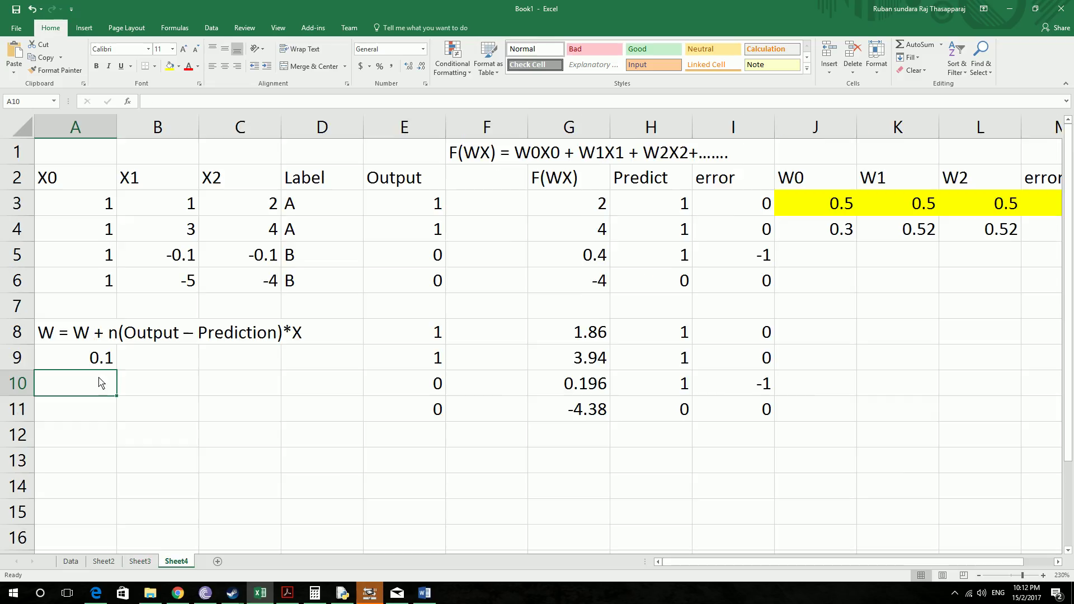
{"action": "left_click", "coordinate": [94, 363]}
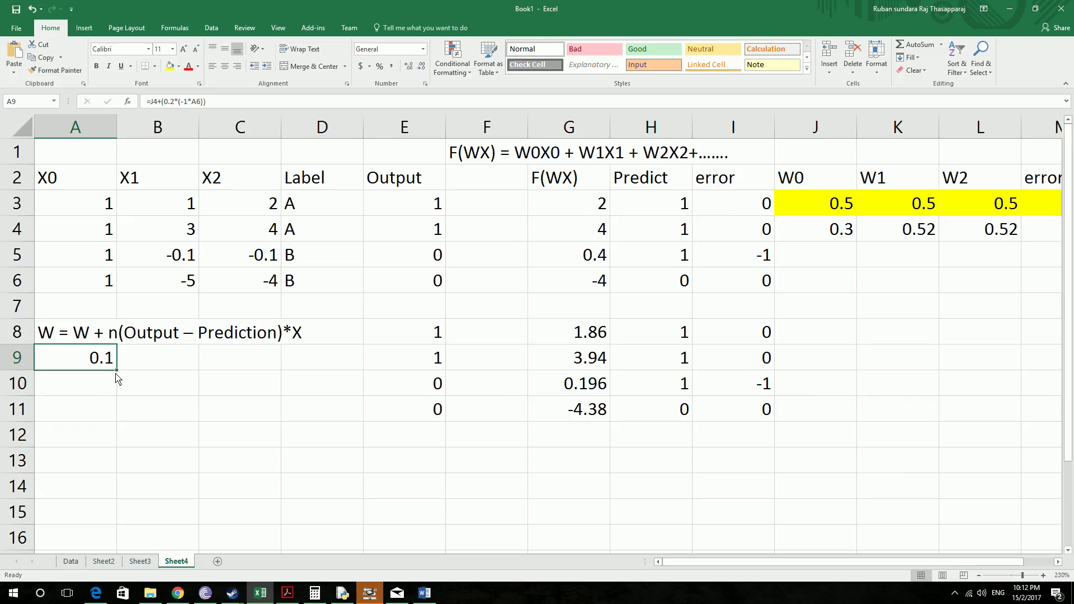
{"action": "left_click_drag", "start_coordinate": [116, 373], "coordinate": [253, 377]}
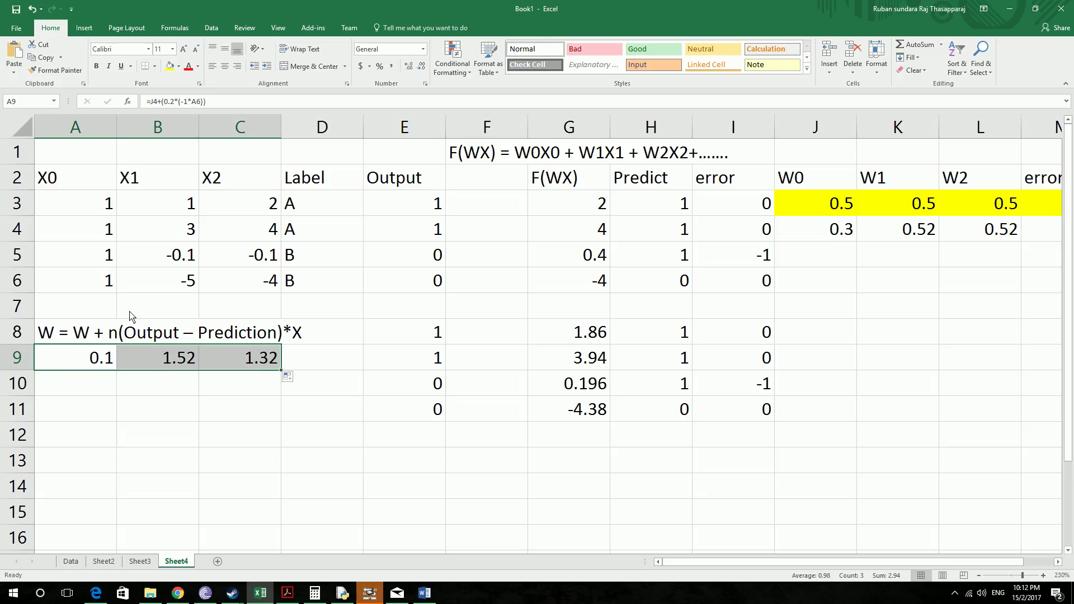
{"action": "left_click", "coordinate": [171, 370]}
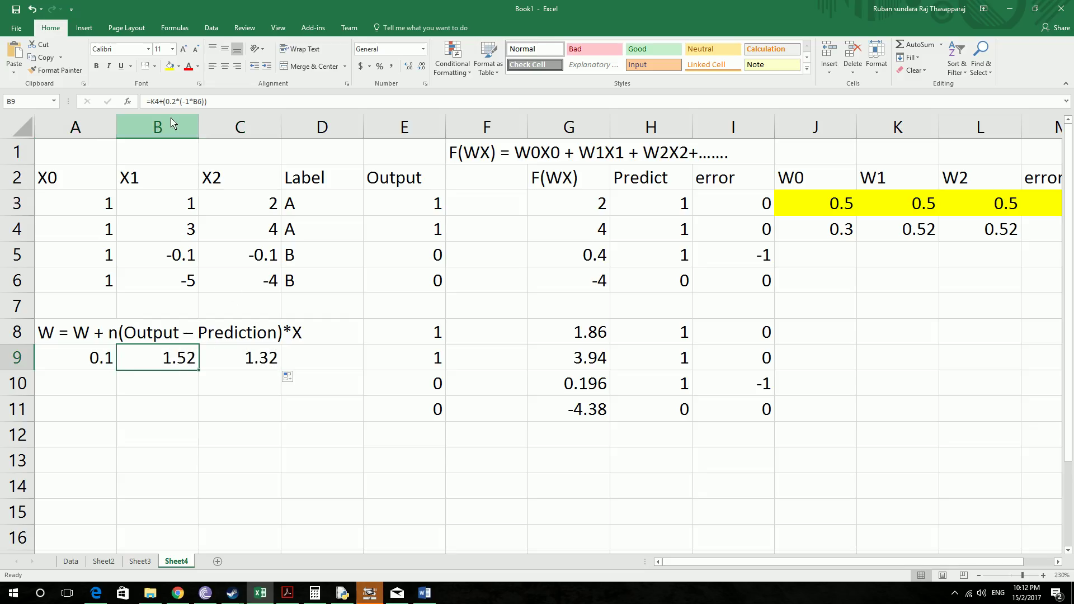
{"action": "left_click", "coordinate": [176, 104]}
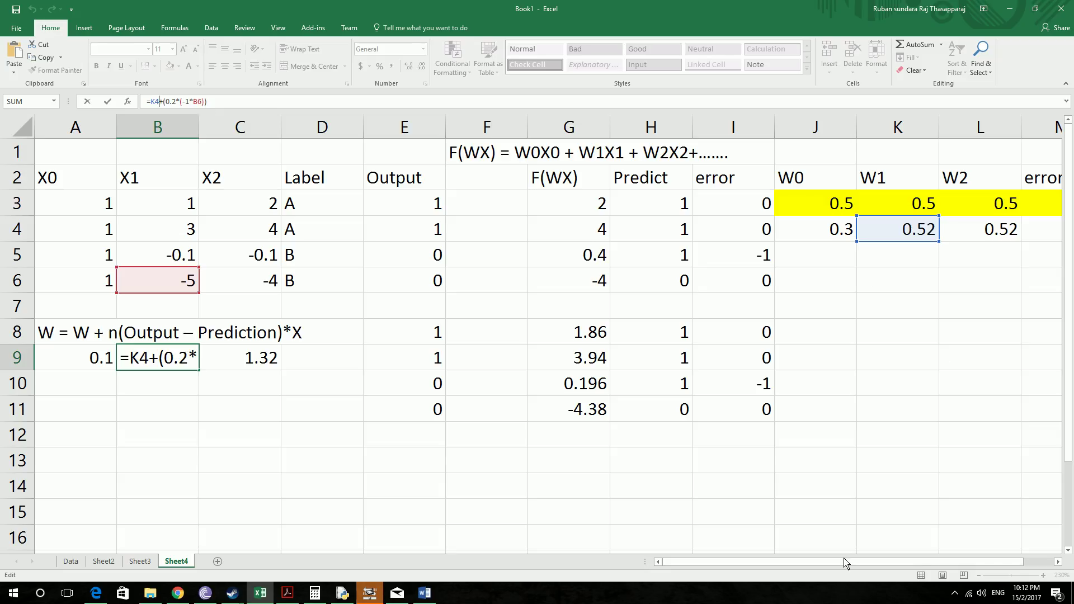
{"action": "mouse_move", "coordinate": [844, 562]}
{"action": "left_mouse_down"}
{"action": "mouse_move", "coordinate": [860, 564]}
{"action": "mouse_move", "coordinate": [845, 563]}
{"action": "left_mouse_up"}
{"action": "left_click", "coordinate": [260, 363]}
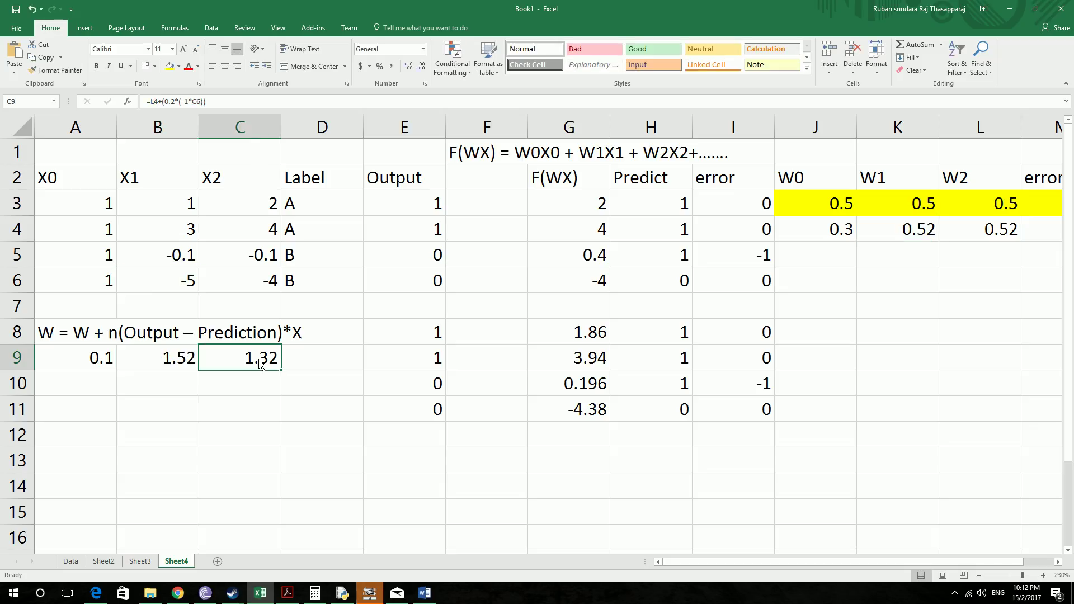
{"action": "left_click", "coordinate": [211, 104]}
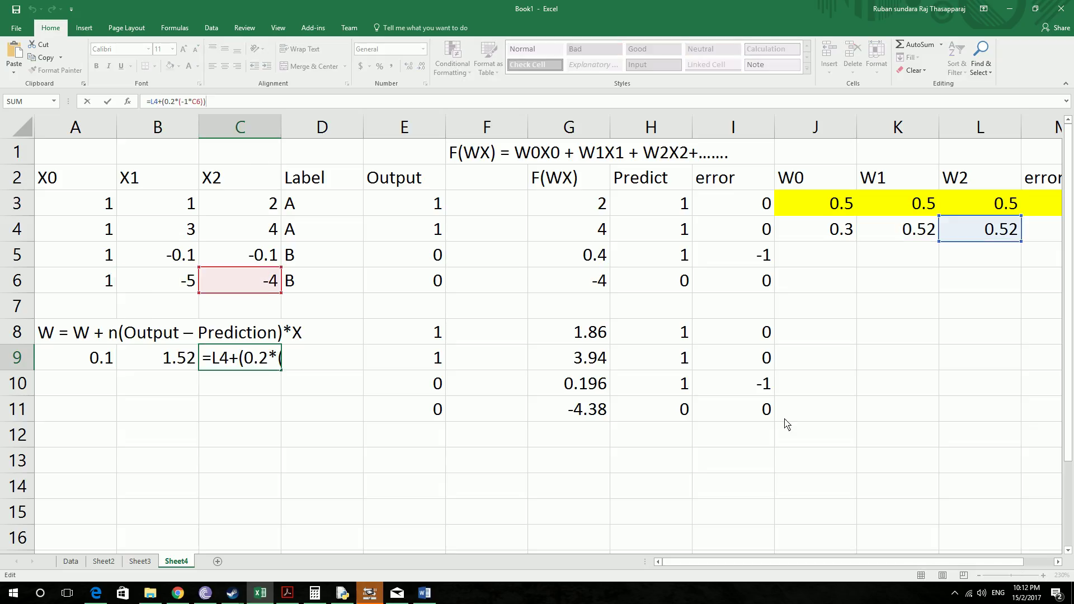
{"action": "left_click", "coordinate": [140, 562]}
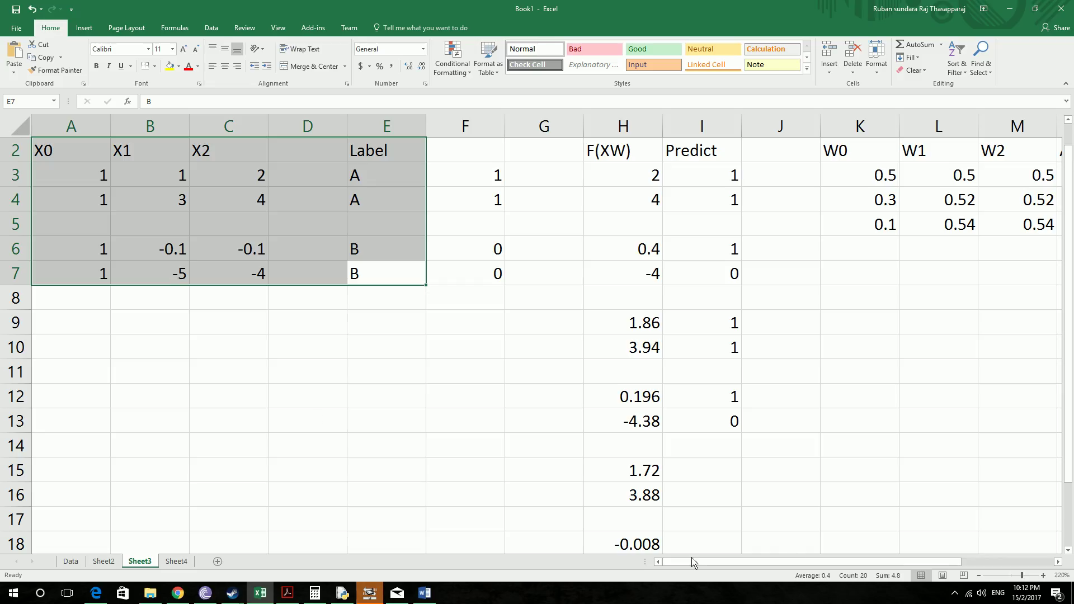
{"action": "left_click", "coordinate": [177, 562]}
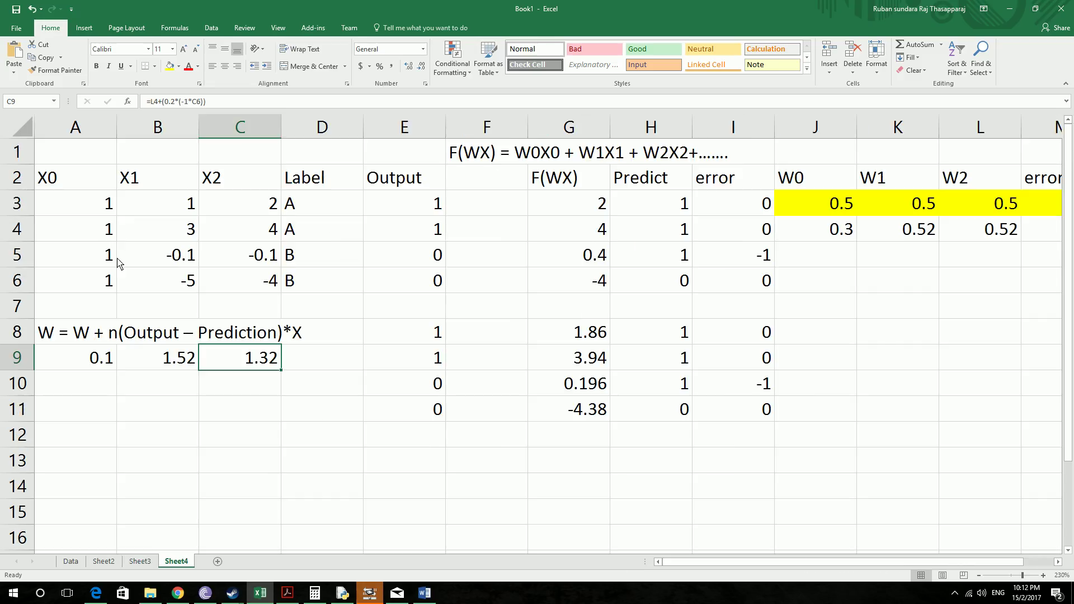
{"action": "left_click", "coordinate": [208, 101]}
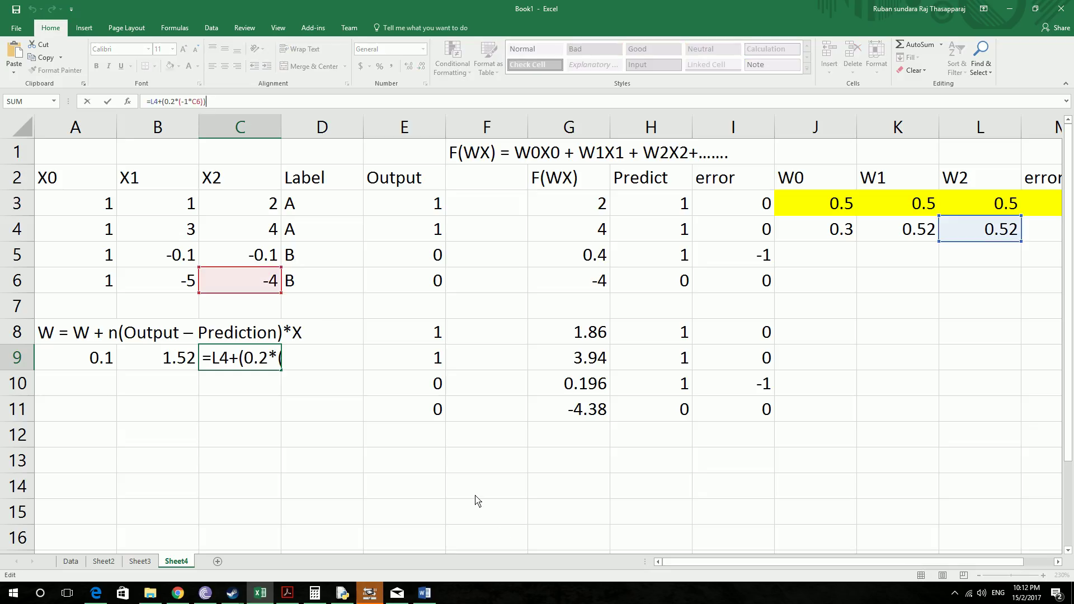
{"action": "left_click_drag", "start_coordinate": [691, 566], "coordinate": [584, 555]}
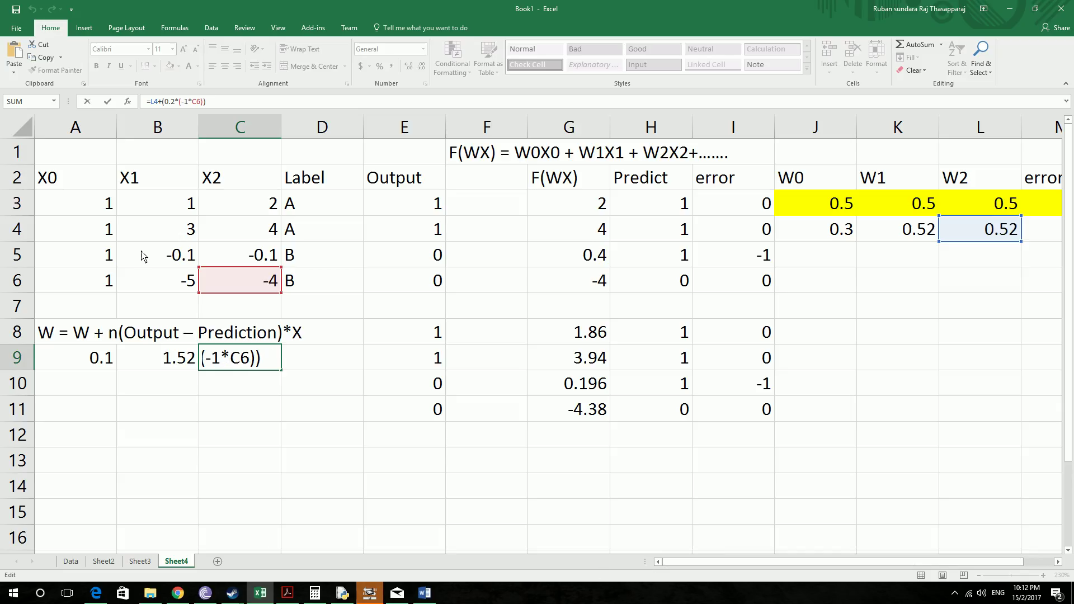
{"action": "left_click", "coordinate": [169, 256]}
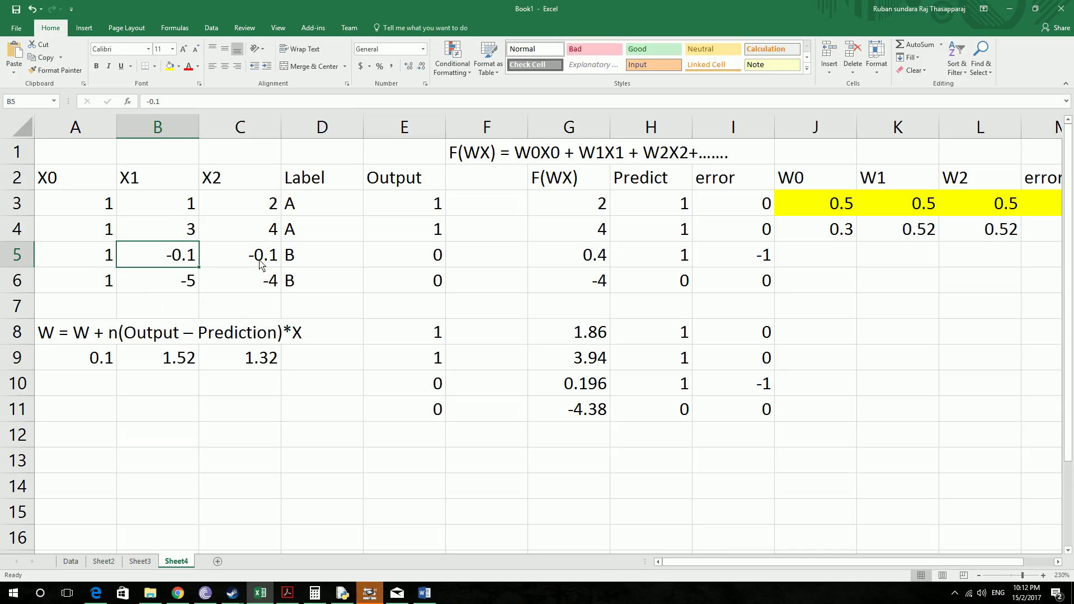
{"action": "left_click", "coordinate": [104, 358]}
{"action": "double_click", "coordinate": [31, 250]}
{"action": "key", "text": "Escape"}
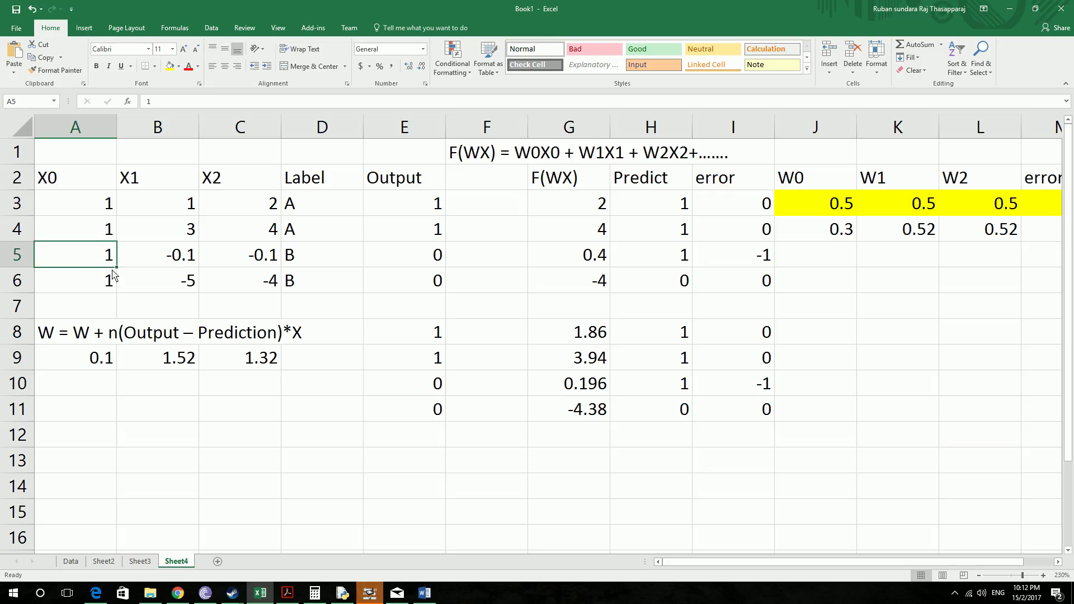
{"action": "left_click", "coordinate": [100, 360]}
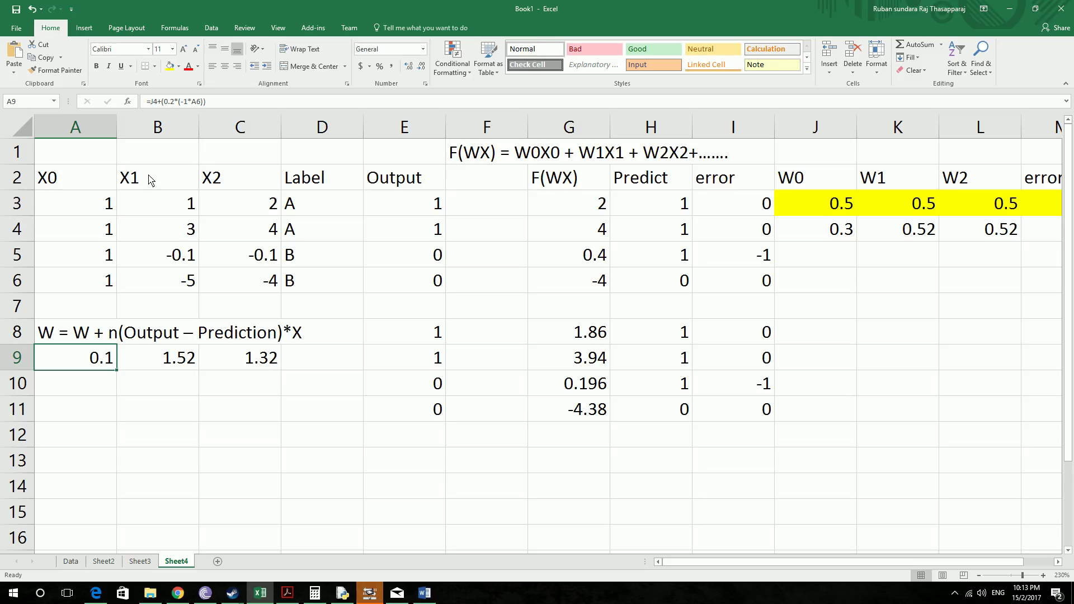
Change the weight reference in A9's formula from J4 to J3.
{"action": "left_click", "coordinate": [210, 104]}
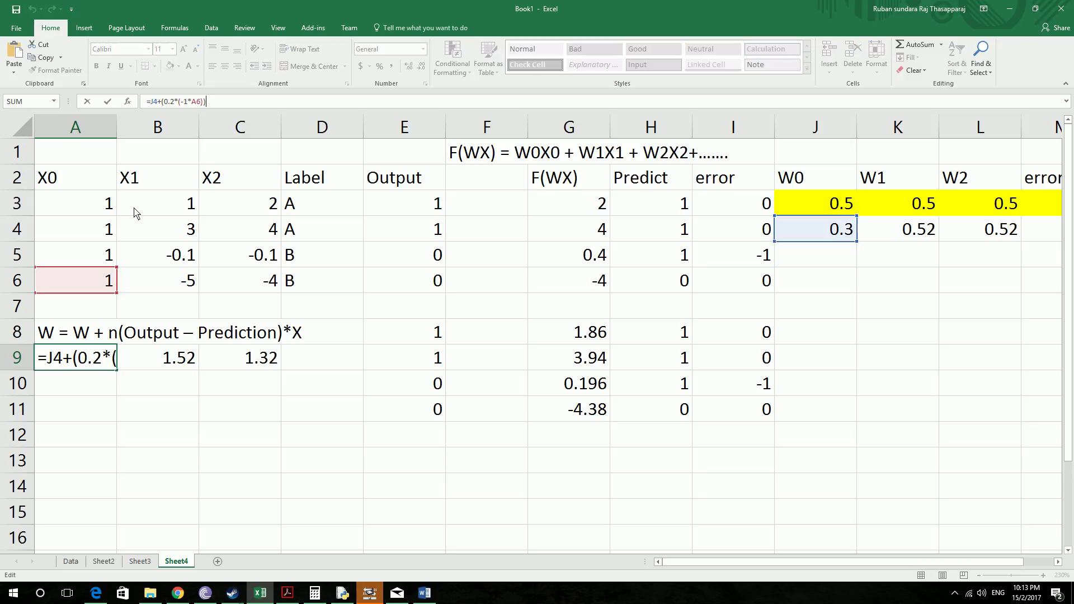
{"action": "left_click", "coordinate": [160, 101]}
{"action": "key", "text": "End"}
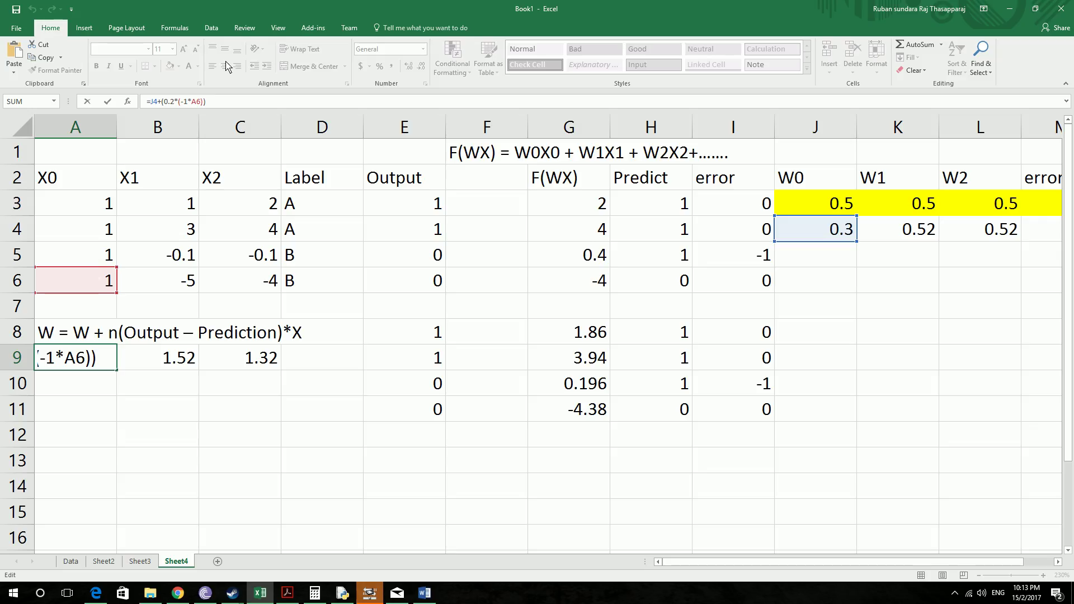
{"action": "key", "text": "Left"}
{"action": "key", "text": "Left"}
{"action": "key", "text": "Left"}
{"action": "key", "text": "Left"}
{"action": "key", "text": "Left"}
{"action": "key", "text": "Left"}
{"action": "key", "text": "Left"}
{"action": "key", "text": "Left"}
{"action": "key", "text": "Left"}
{"action": "key", "text": "Left"}
{"action": "key", "text": "Left"}
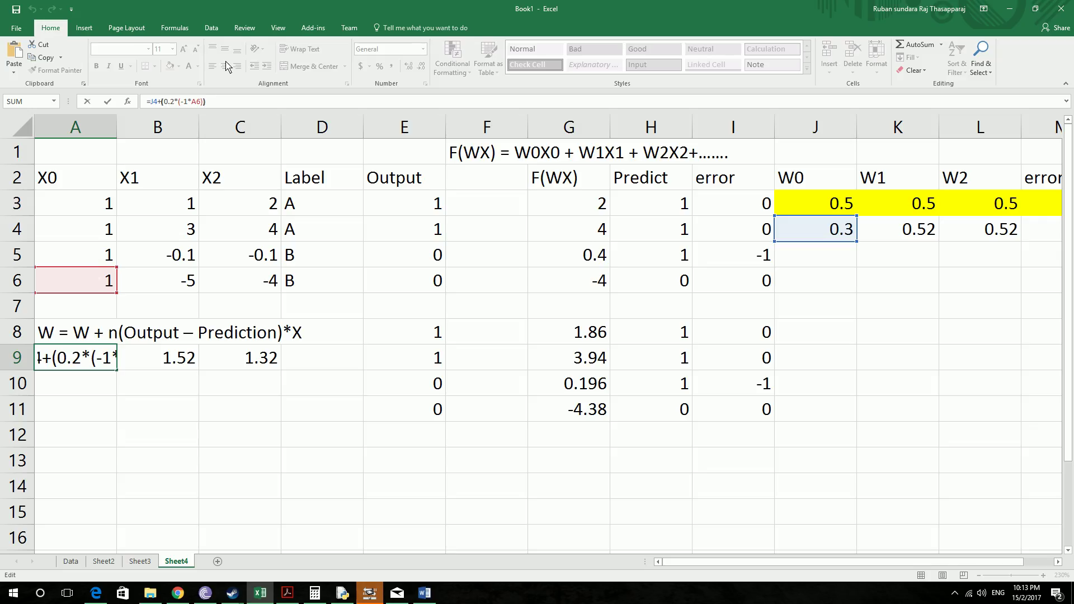
{"action": "key", "text": "BackSpace"}
{"action": "type", "text": "3"}
{"action": "key", "text": "Return"}
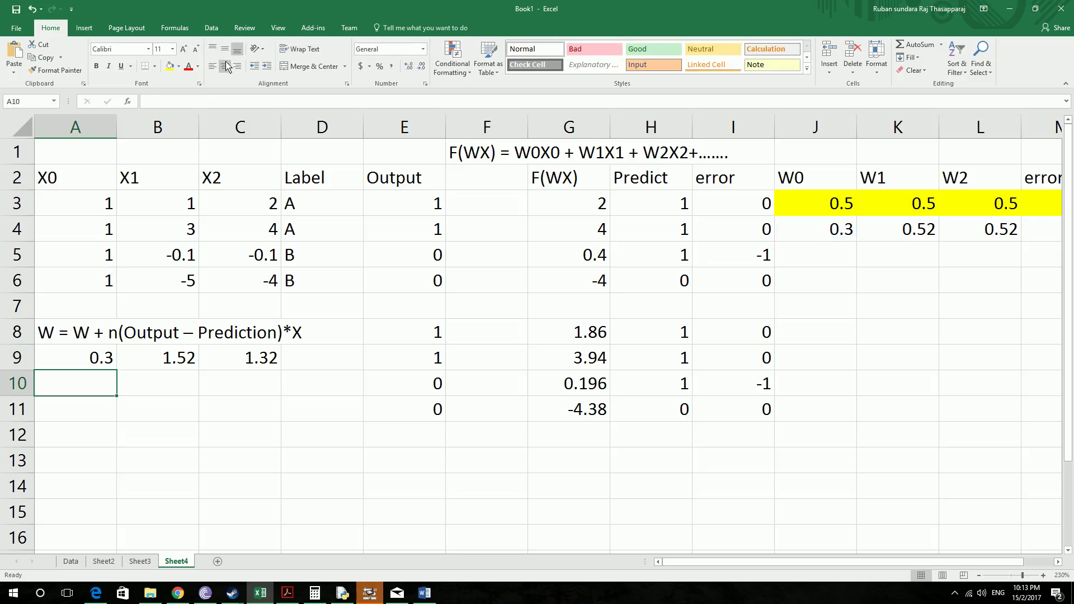
{"action": "key", "text": "Up"}
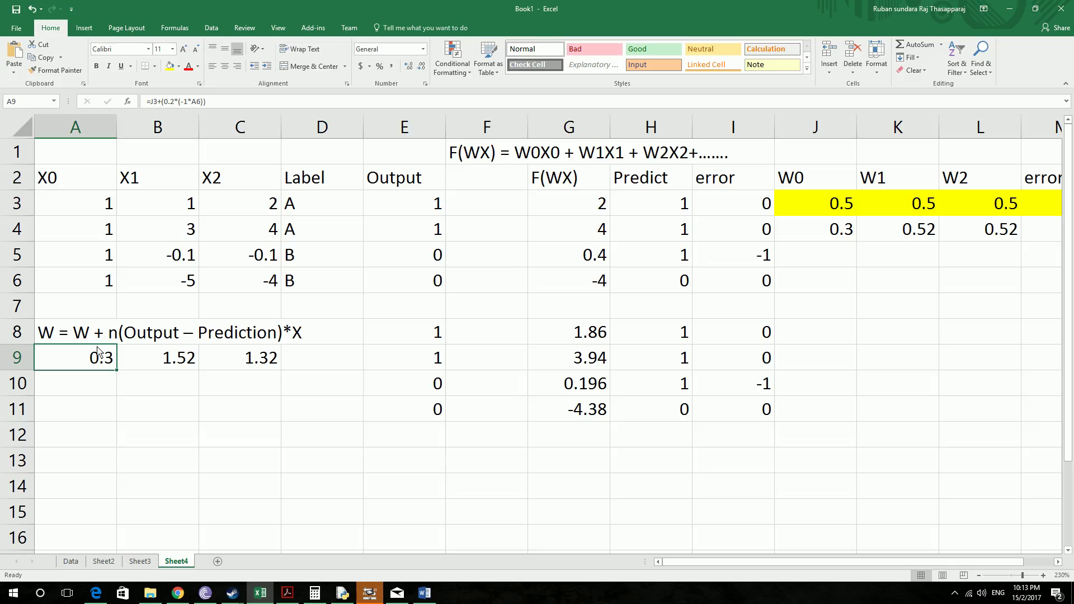
{"action": "left_click", "coordinate": [204, 105]}
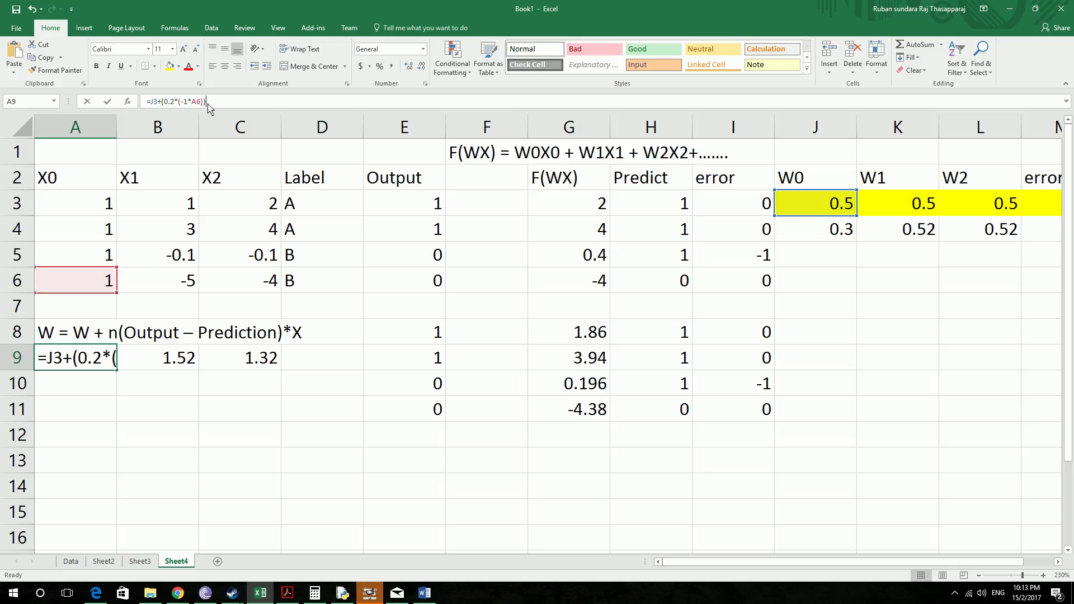
{"action": "left_click", "coordinate": [82, 261]}
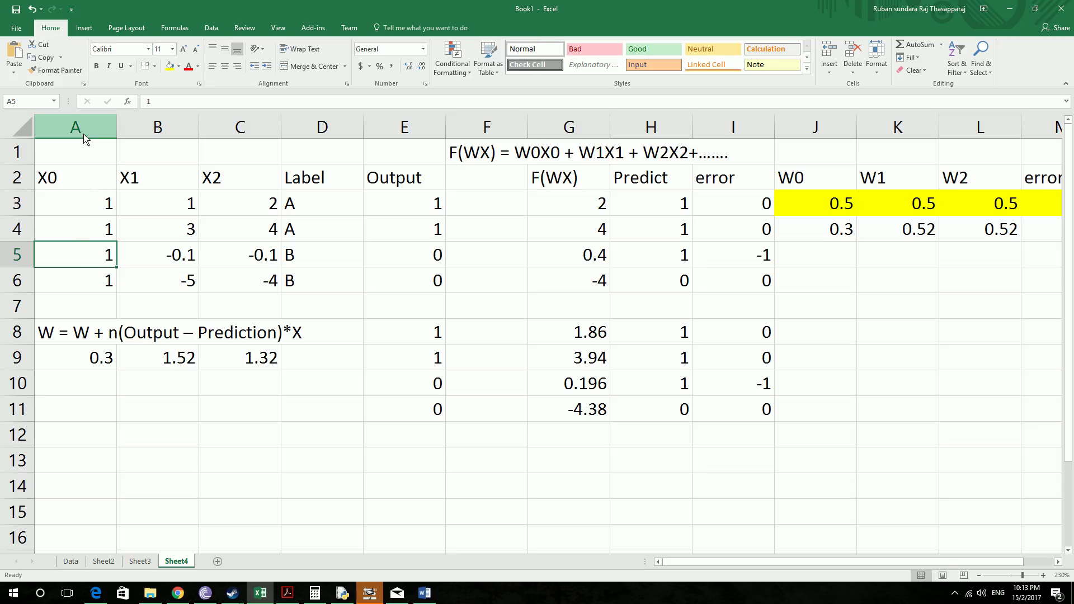
Change A9's input reference from A6 to A5.
{"action": "left_click", "coordinate": [97, 365]}
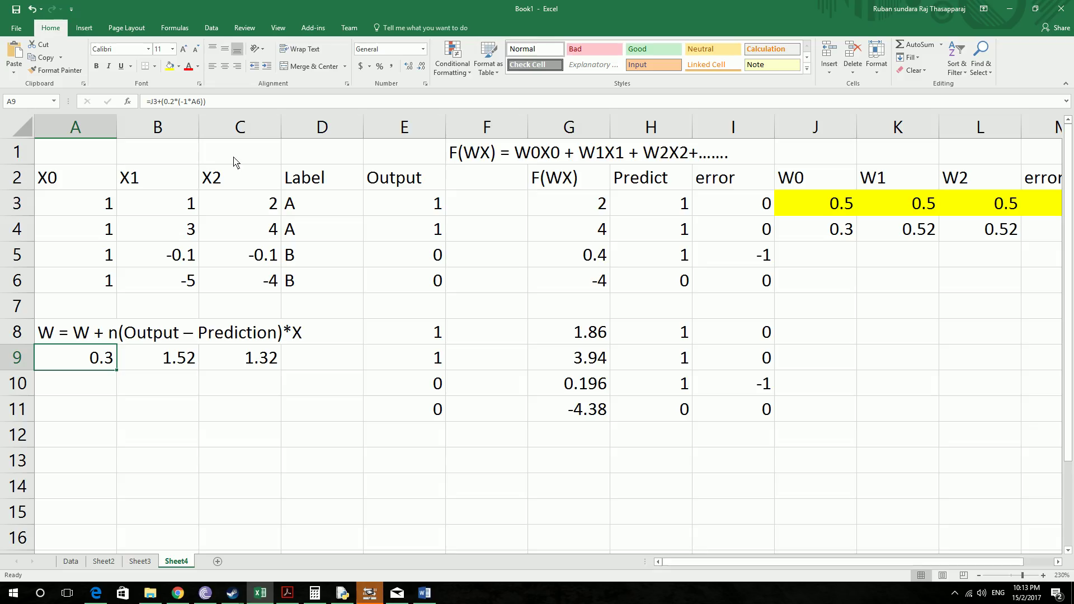
{"action": "key", "text": "F2"}
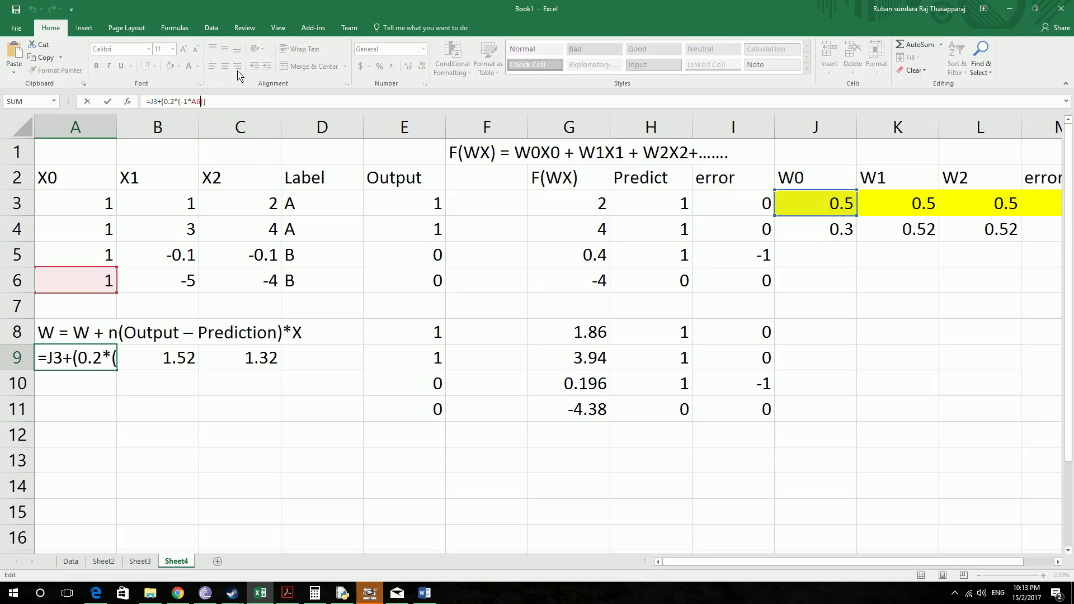
{"action": "key", "text": "BackSpace"}
{"action": "type", "text": "5"}
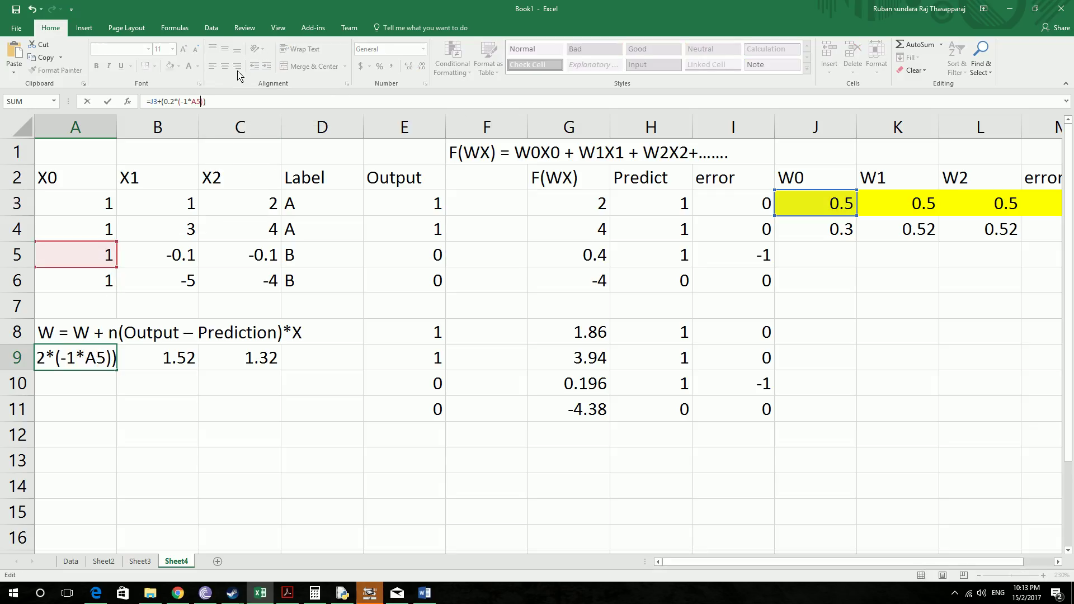
{"action": "key", "text": "Return"}
Restore the weight reference to J4, so A9 reads =J4+(0.2*(-1*A5)) giving 0.1.
{"action": "left_click", "coordinate": [92, 361]}
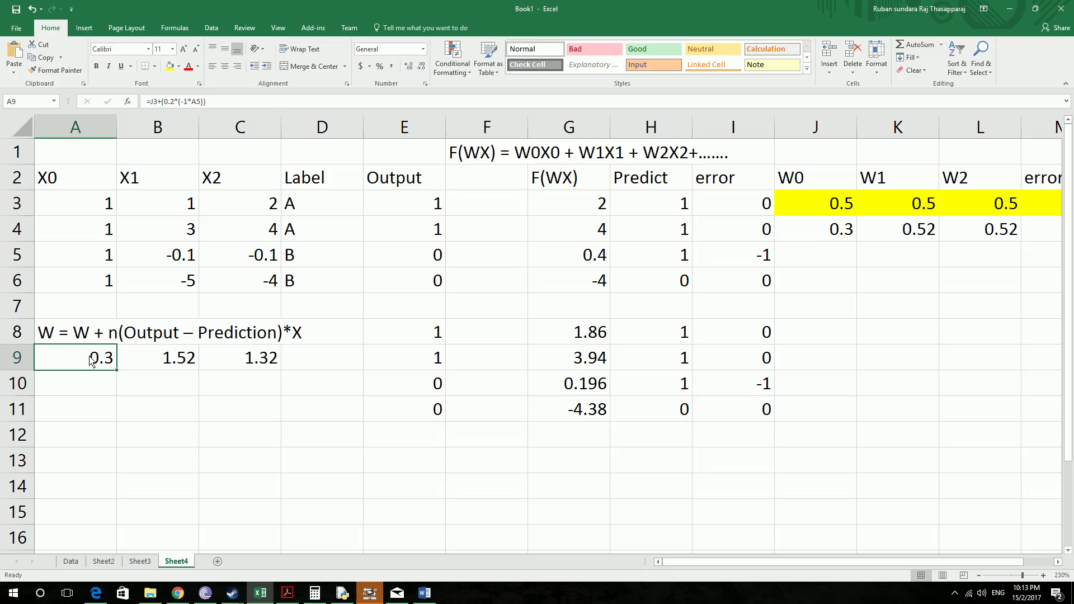
{"action": "left_click", "coordinate": [156, 103]}
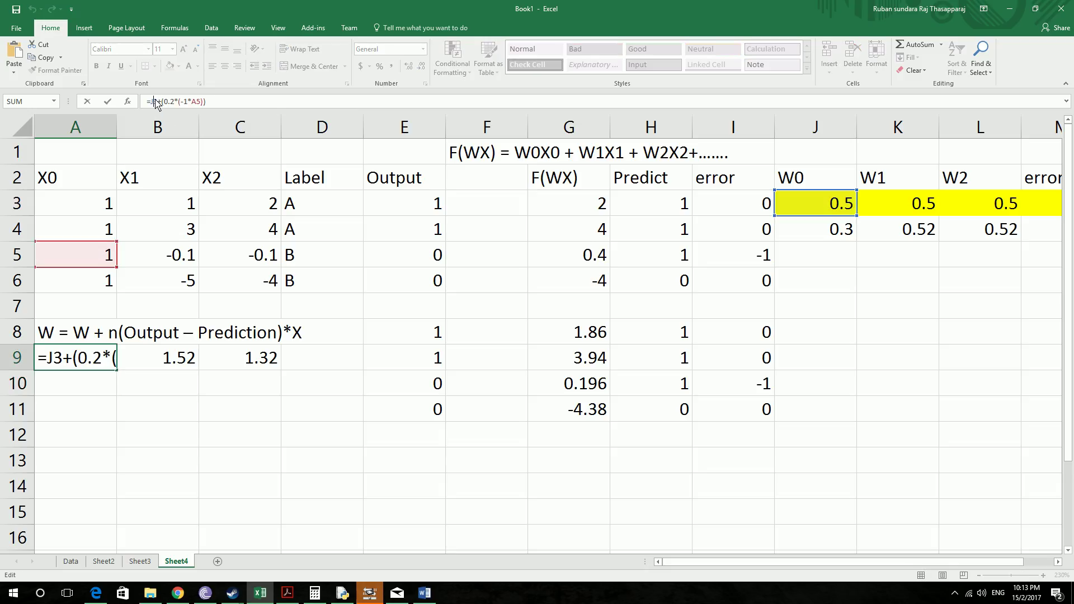
{"action": "left_click", "coordinate": [157, 102]}
{"action": "key", "text": "BackSpace"}
{"action": "type", "text": "4"}
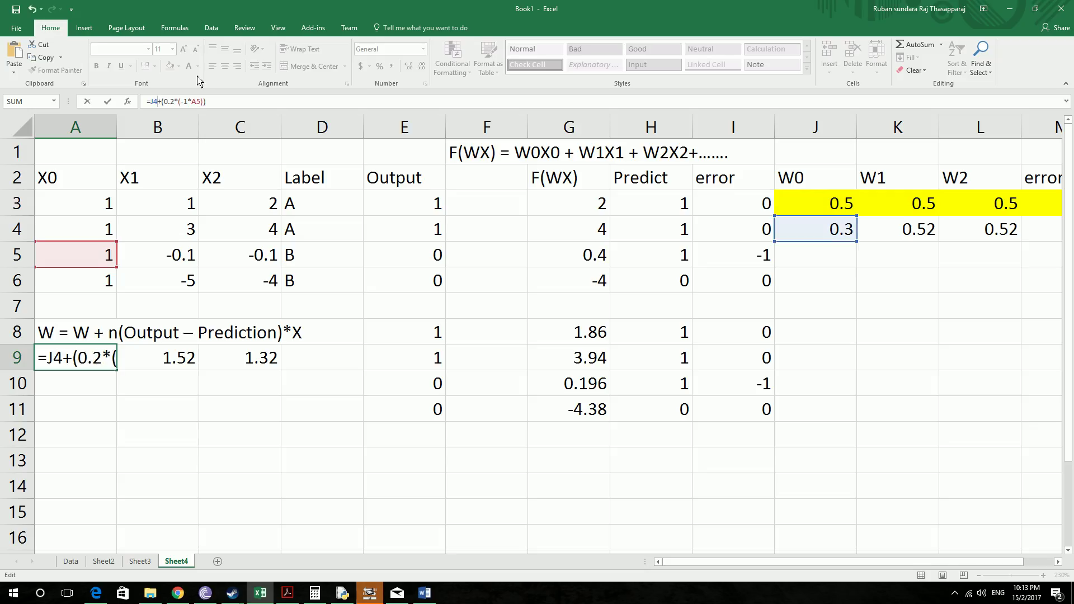
{"action": "key", "text": "Return"}
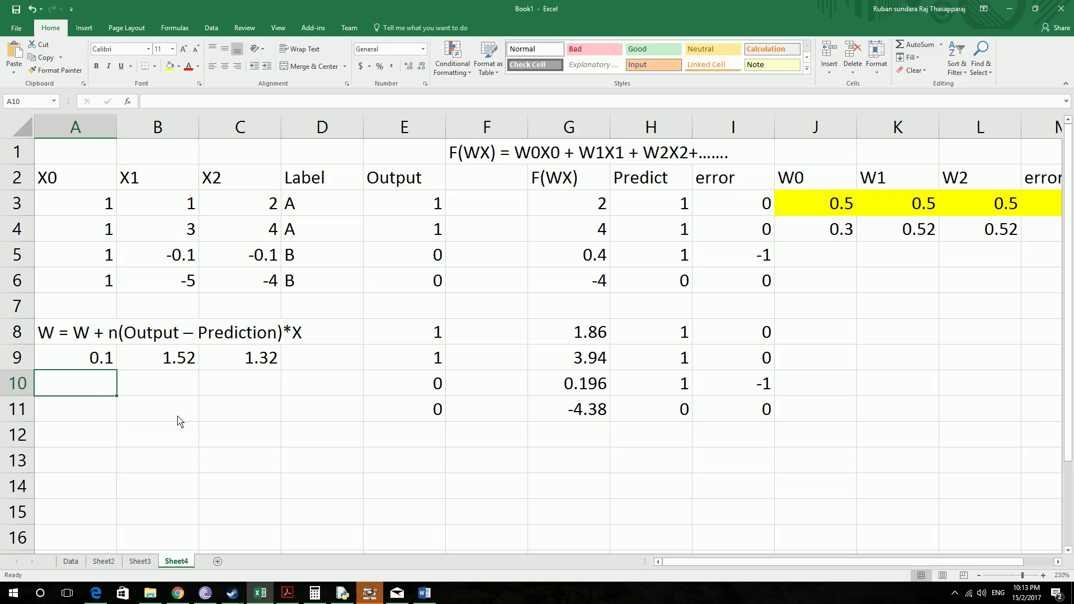
{"action": "left_click", "coordinate": [115, 367]}
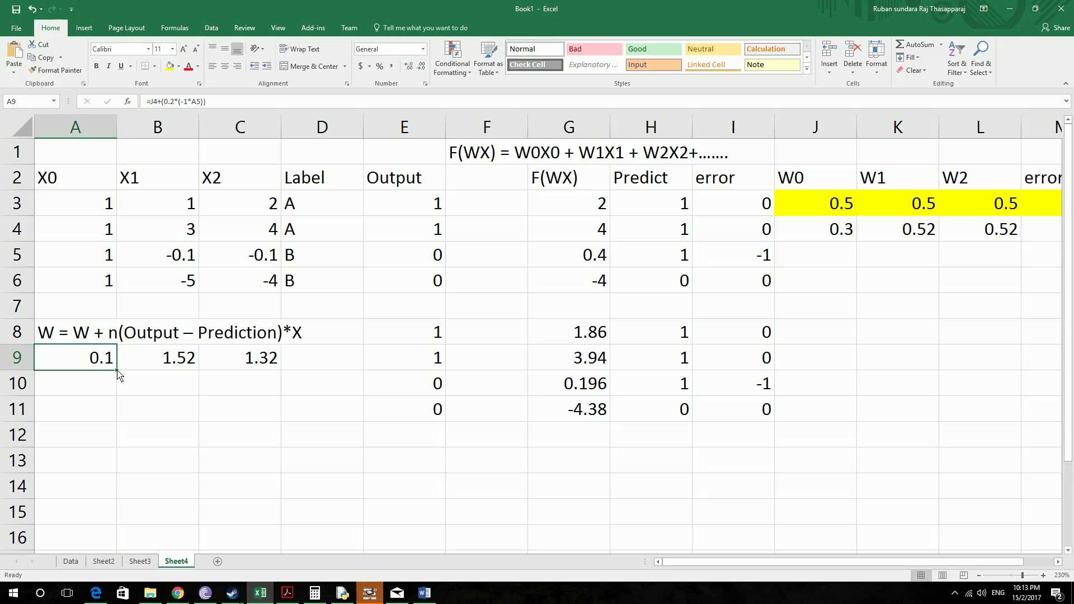
Fill A9's formula across to C9, copy it to J5:L5, and undo the #REF! paste.
{"action": "left_click_drag", "start_coordinate": [116, 370], "coordinate": [282, 380]}
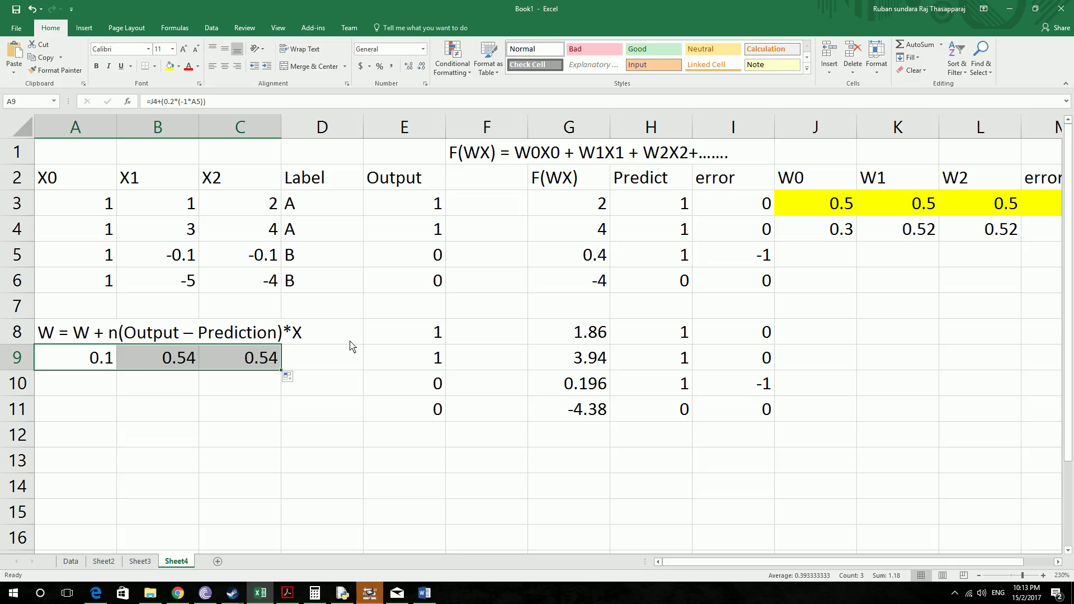
{"action": "key", "text": "ctrl+c"}
{"action": "left_click", "coordinate": [844, 255]}
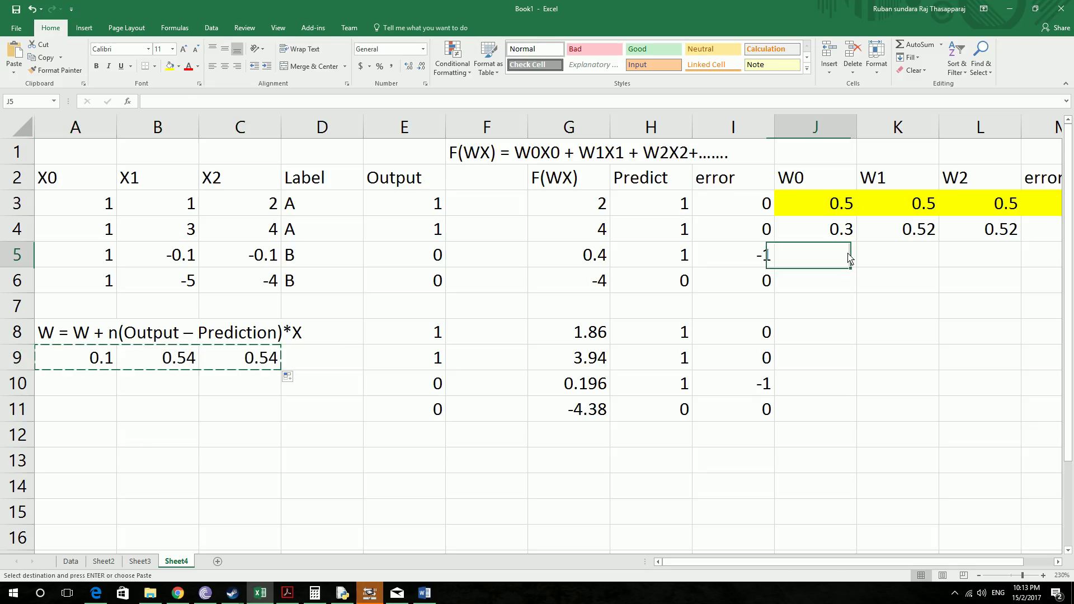
{"action": "key", "text": "ctrl+v"}
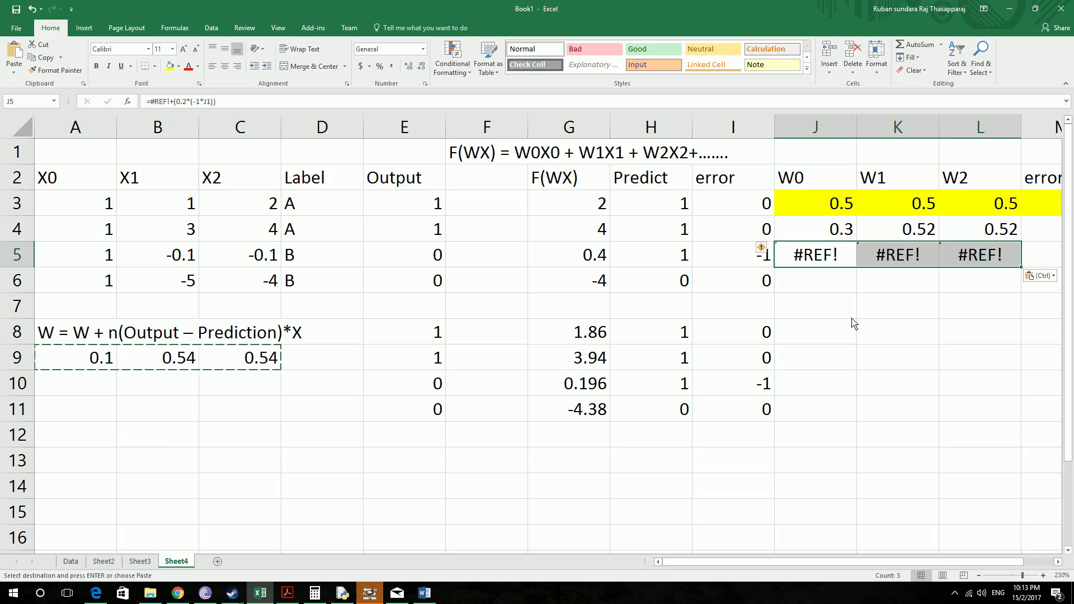
{"action": "key", "text": "ctrl+z"}
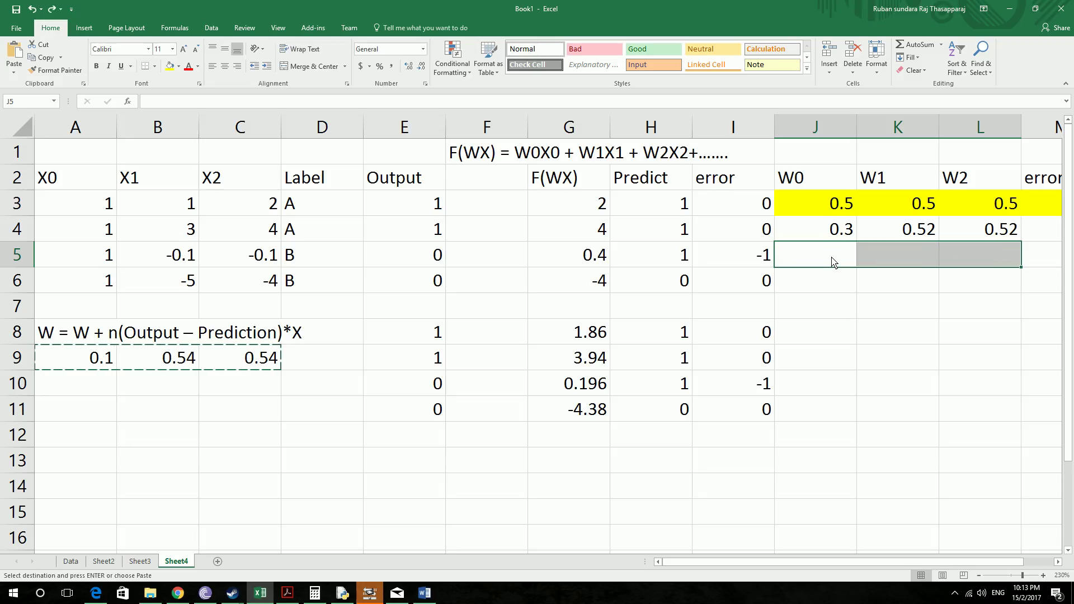
Paste the weights into J5:L5 as plain values 0.1, 0.54 and 0.54.
{"action": "right_click", "coordinate": [831, 260]}
{"action": "left_click", "coordinate": [866, 301]}
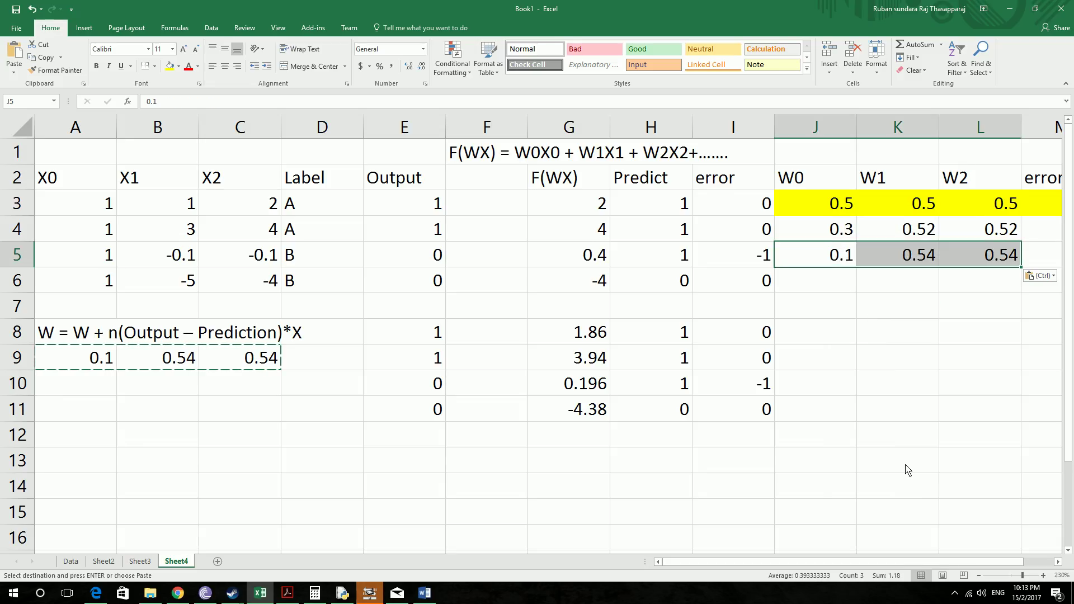
{"action": "left_click_drag", "start_coordinate": [884, 562], "coordinate": [915, 563]}
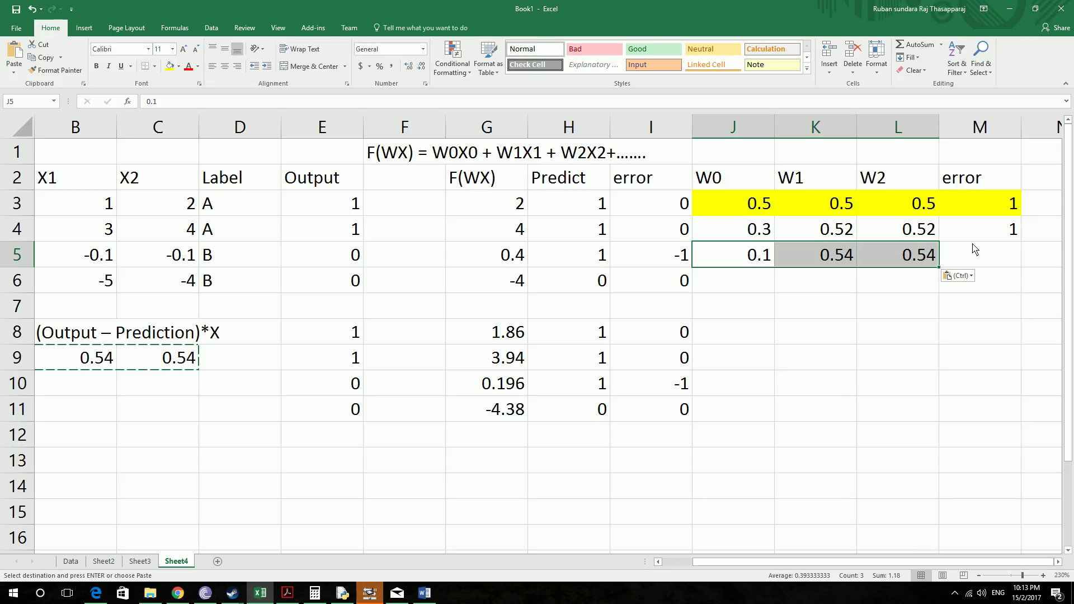
{"action": "left_click", "coordinate": [987, 262]}
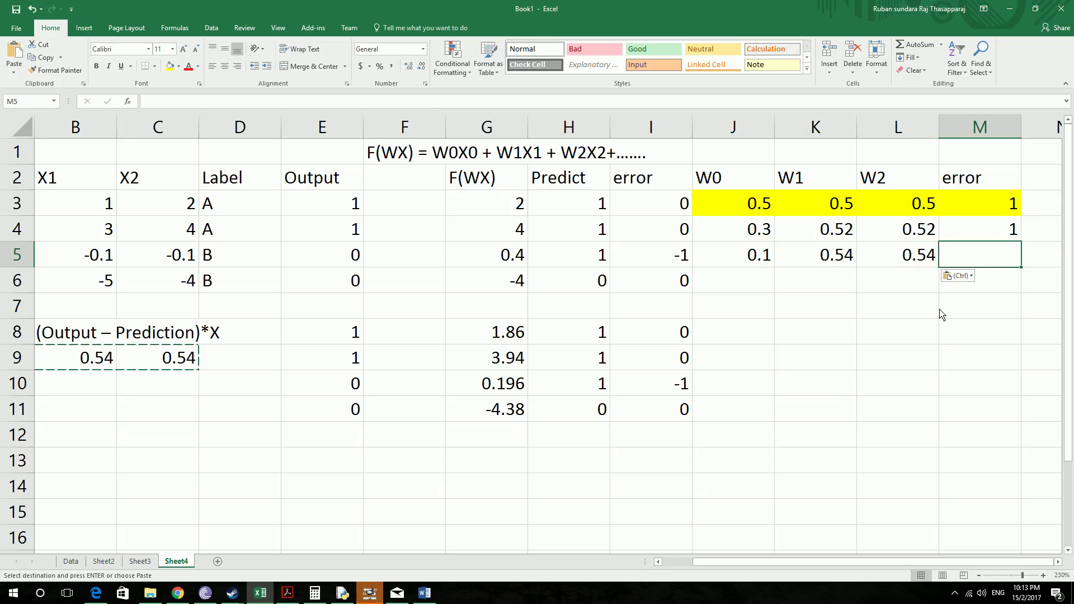
{"action": "key", "text": "Escape"}
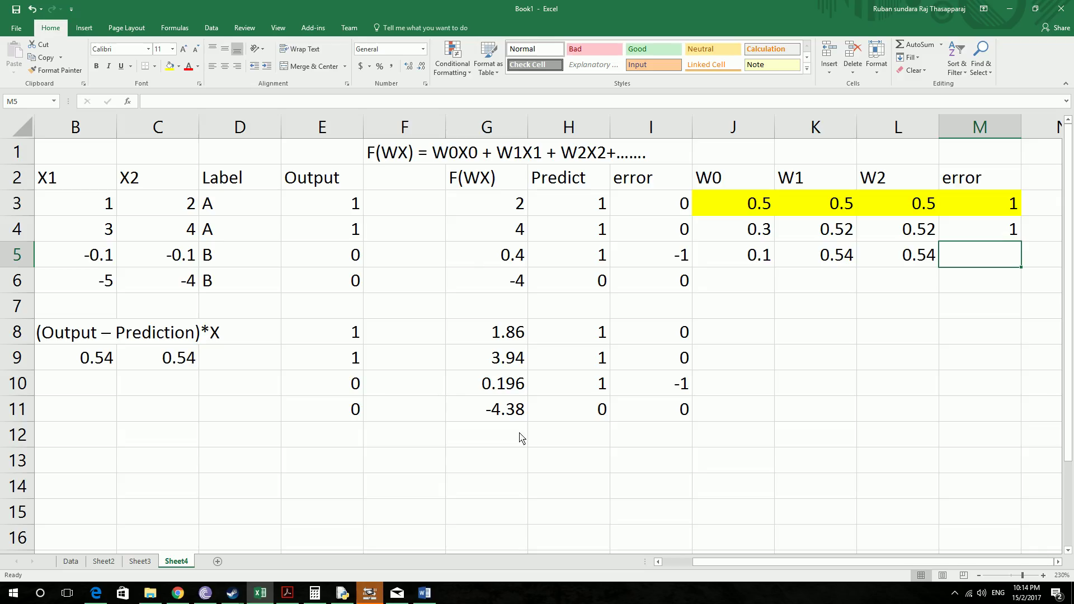
Try pasting G11's F(WX) formula into G13, then clear it.
{"action": "left_click", "coordinate": [503, 463]}
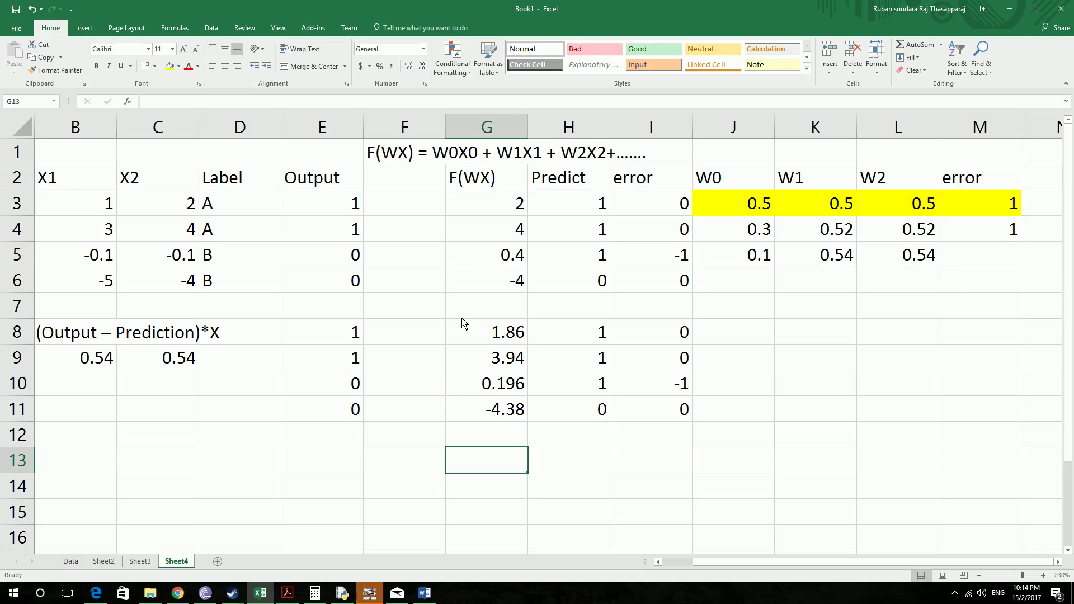
{"action": "left_click", "coordinate": [506, 412]}
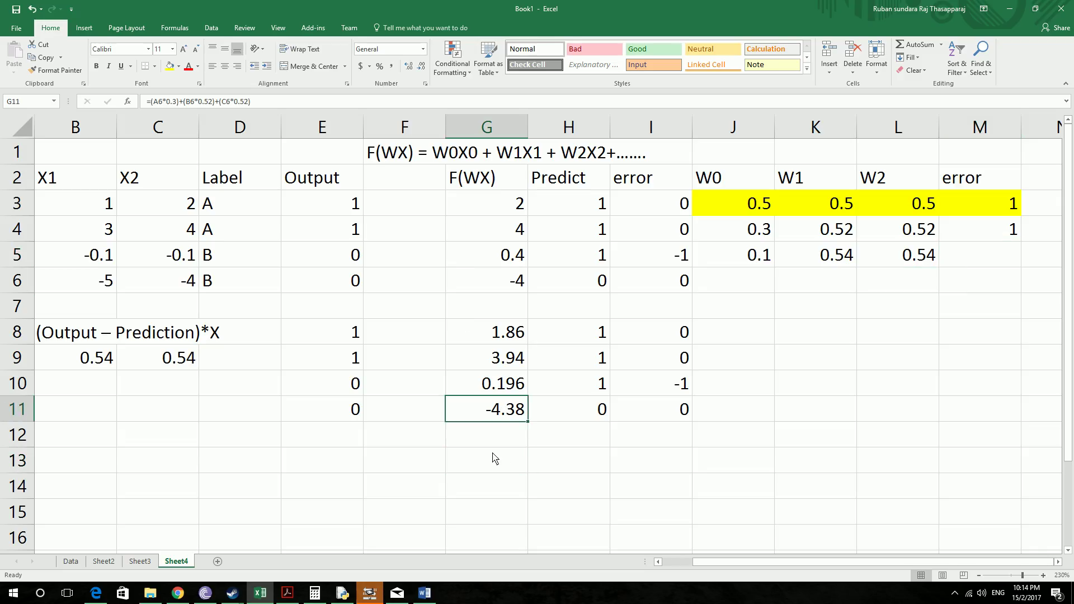
{"action": "left_click_drag", "start_coordinate": [272, 101], "coordinate": [107, 102]}
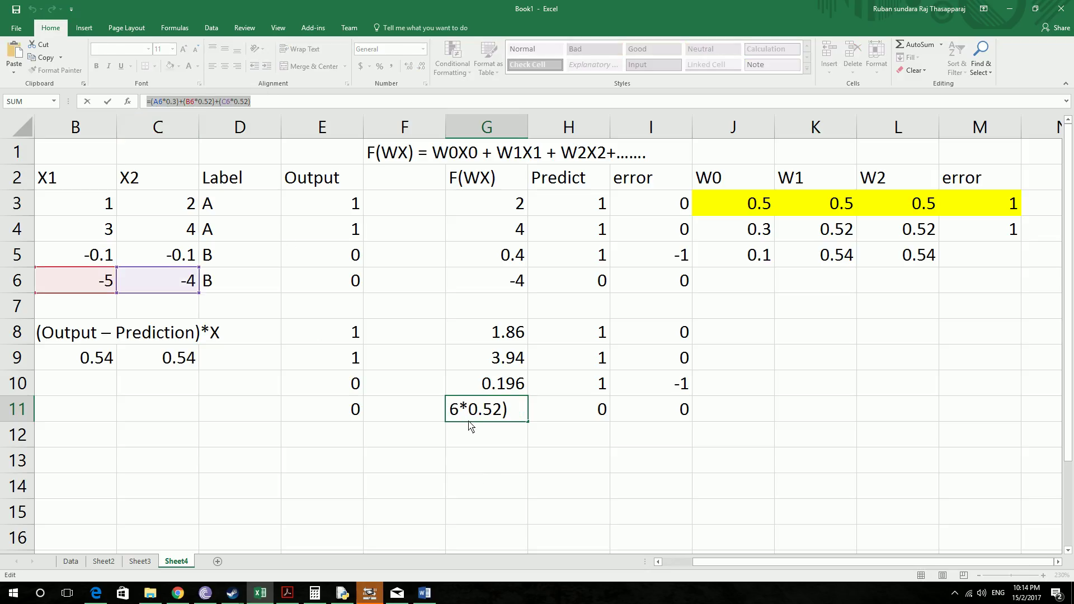
{"action": "left_click", "coordinate": [492, 469]}
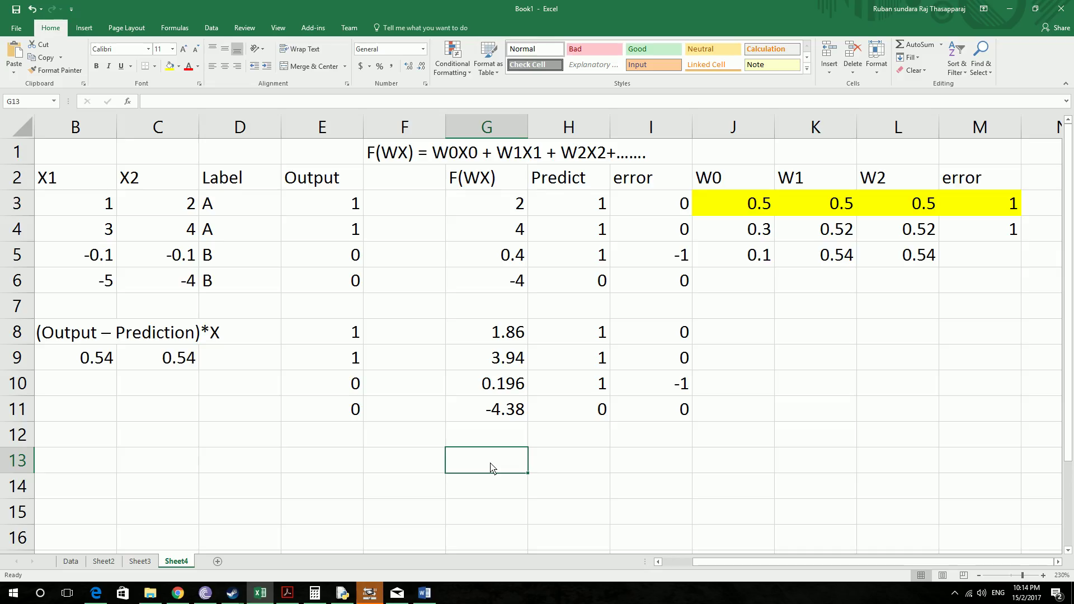
{"action": "key", "text": "ctrl+v"}
{"action": "key", "text": "Escape"}
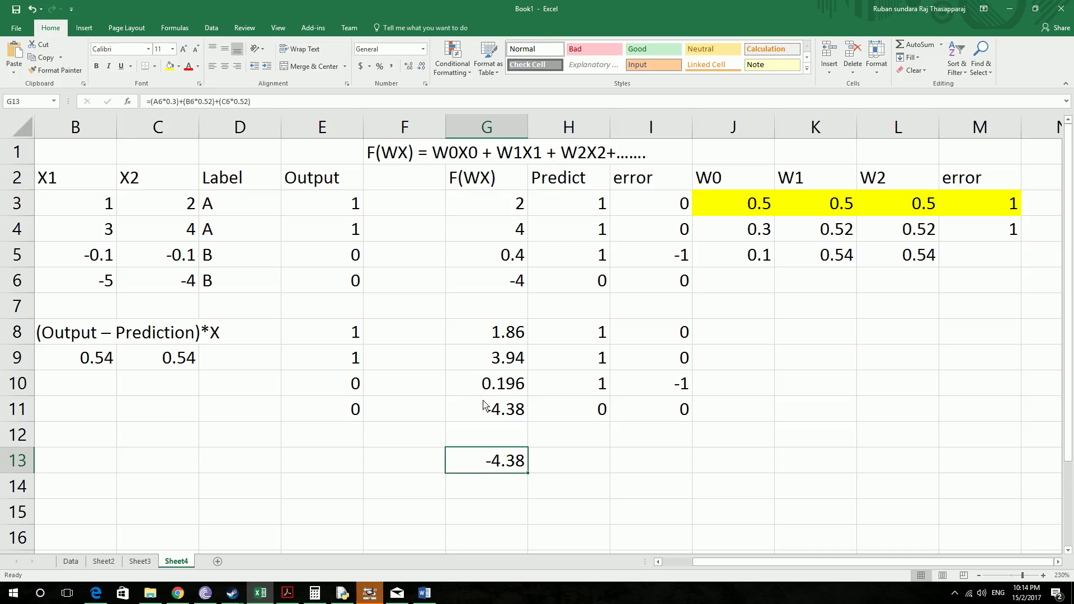
{"action": "key", "text": "Delete"}
Copy G11's formula text from the formula bar into G13.
{"action": "left_click", "coordinate": [497, 411]}
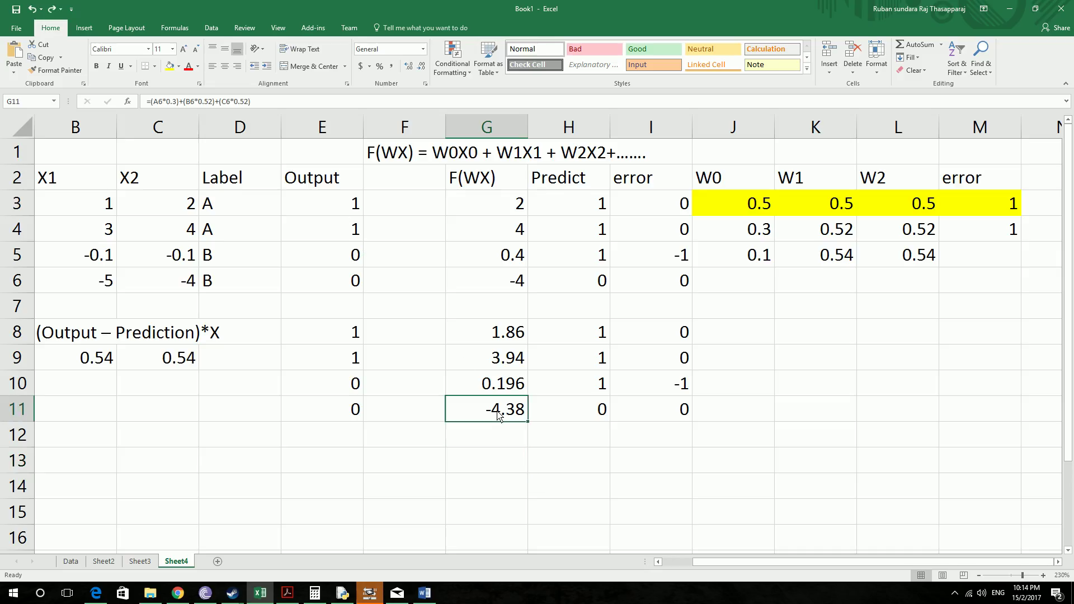
{"action": "right_click", "coordinate": [498, 412]}
{"action": "left_click", "coordinate": [254, 102]}
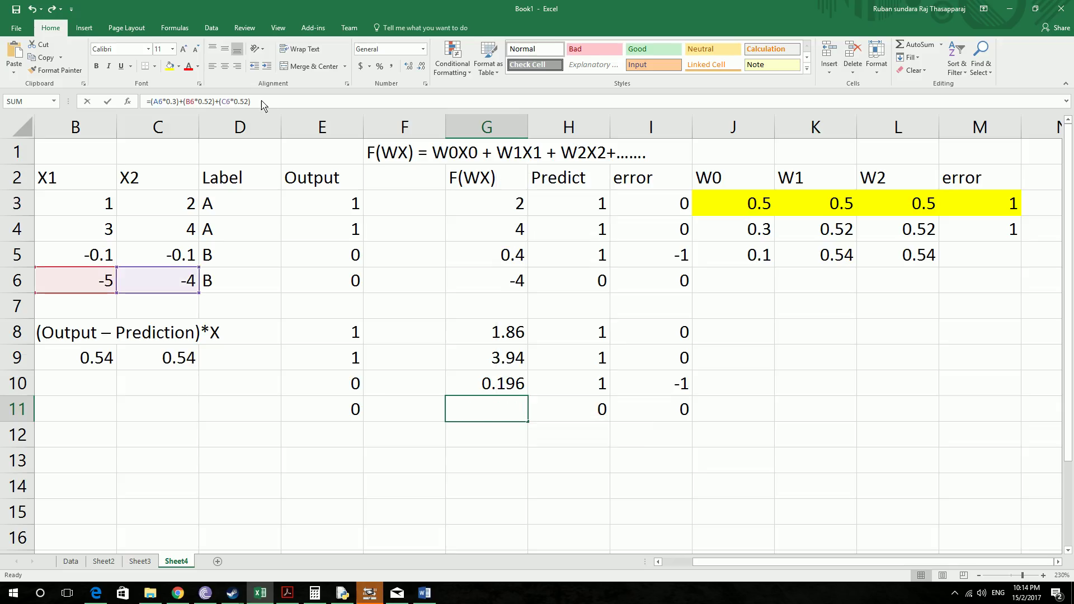
{"action": "left_click_drag", "start_coordinate": [252, 101], "coordinate": [148, 102]}
{"action": "right_click", "coordinate": [159, 104]}
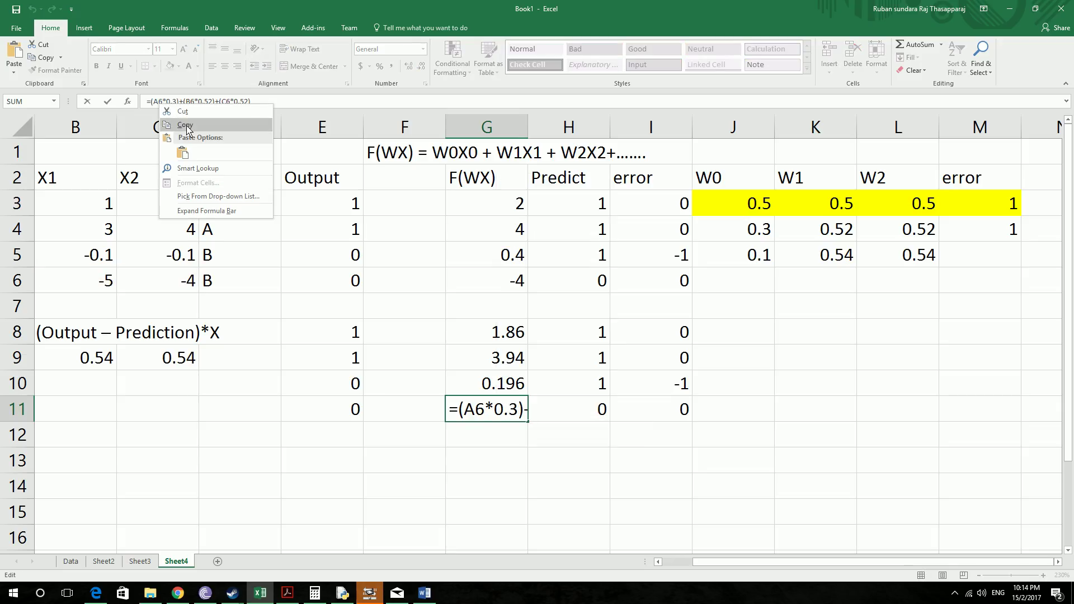
{"action": "left_click", "coordinate": [186, 126]}
{"action": "key", "text": "Escape"}
{"action": "left_click", "coordinate": [484, 465]}
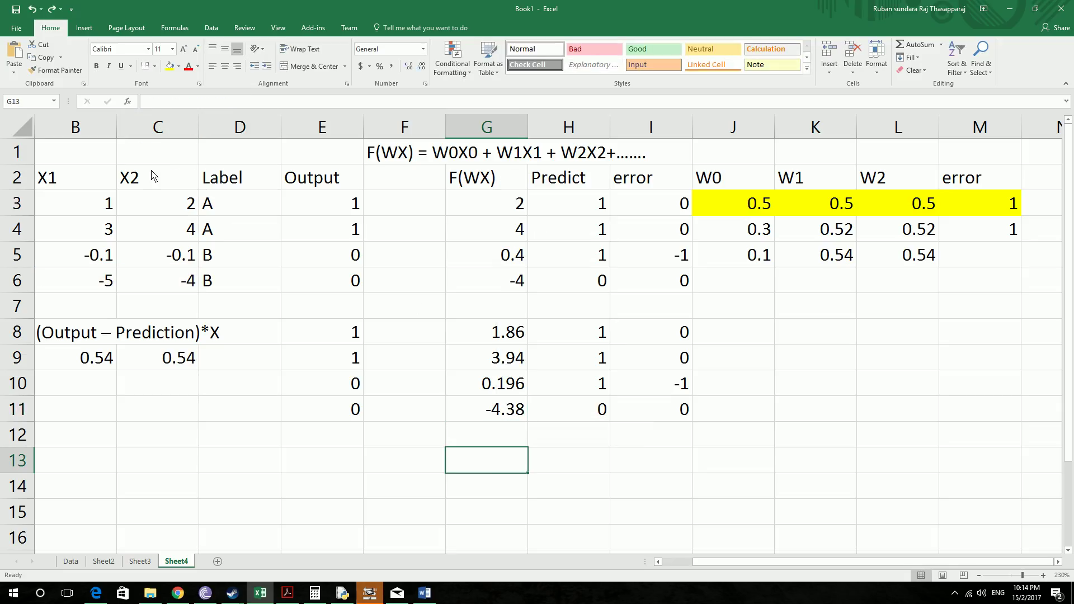
{"action": "left_click", "coordinate": [162, 103]}
{"action": "key", "text": "ctrl+v"}
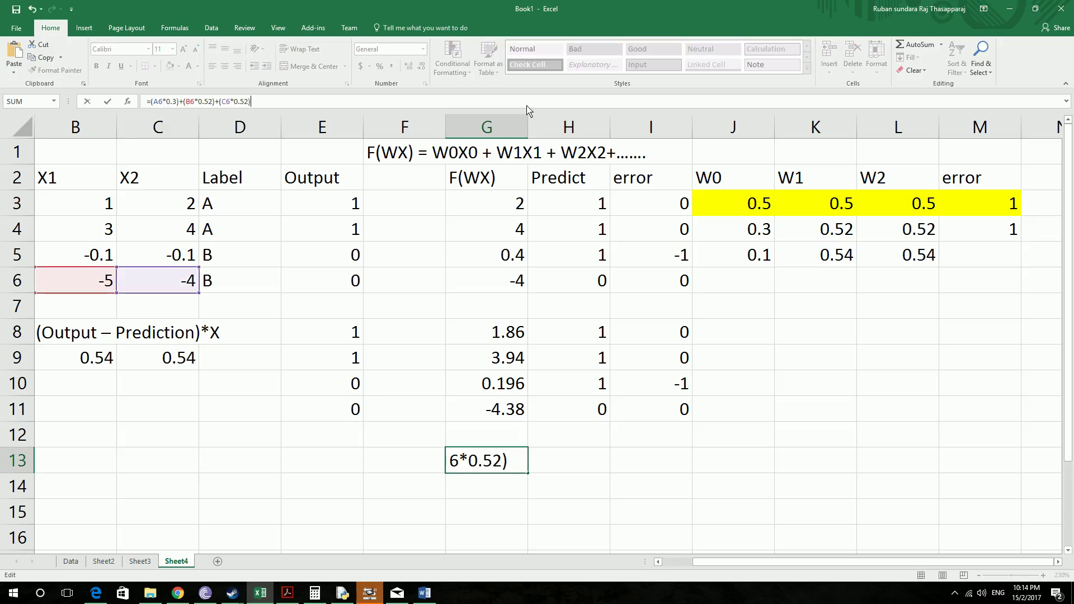
{"action": "key", "text": "Return"}
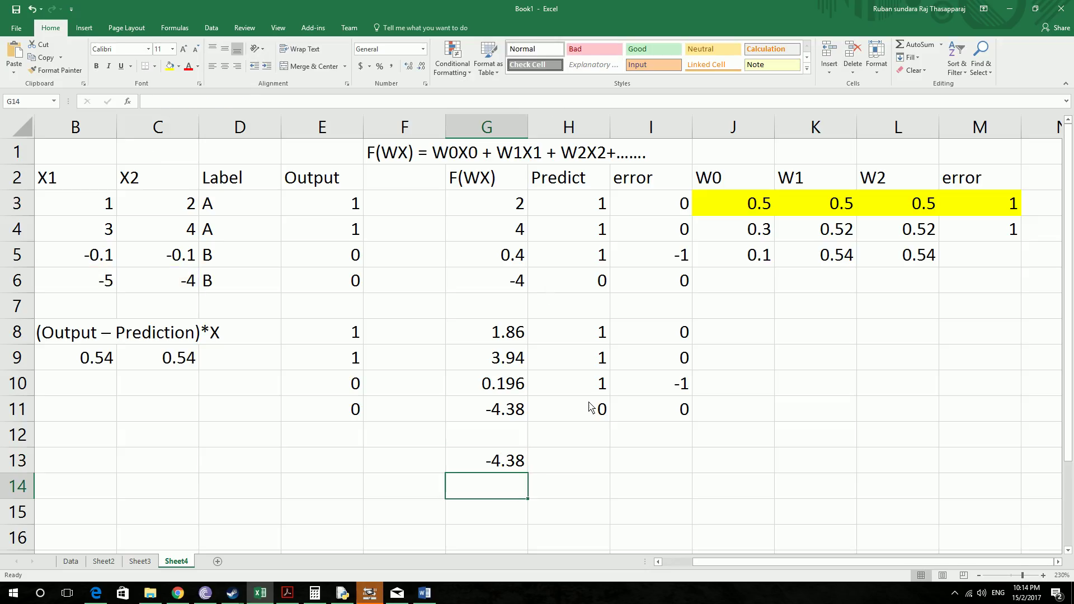
Change G13's weights to 0.1, 0.54 and 0.54, giving -4.76.
{"action": "left_click", "coordinate": [488, 462]}
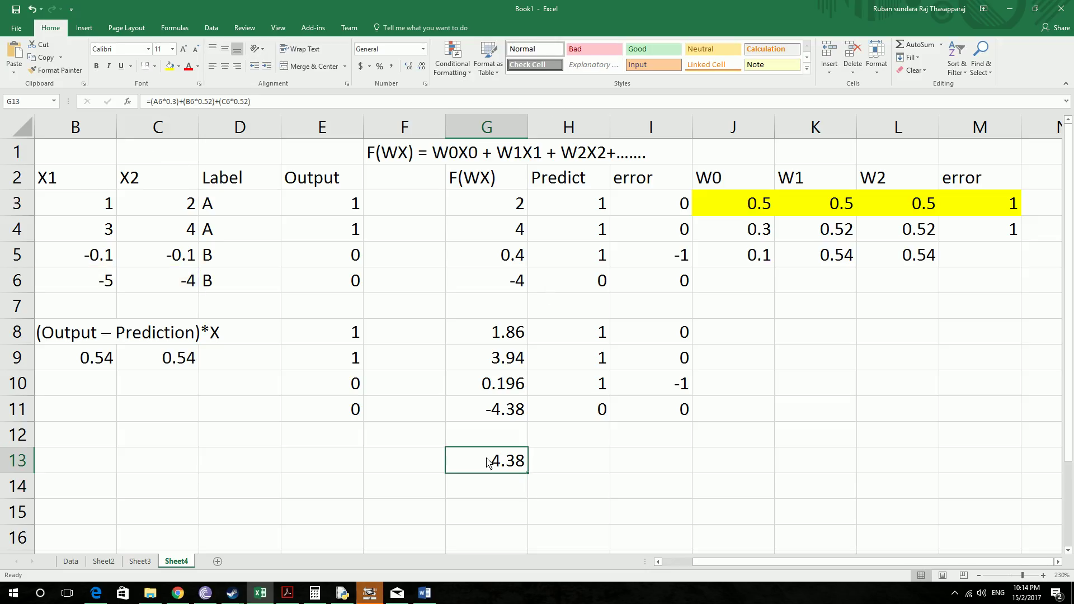
{"action": "left_click", "coordinate": [169, 104]}
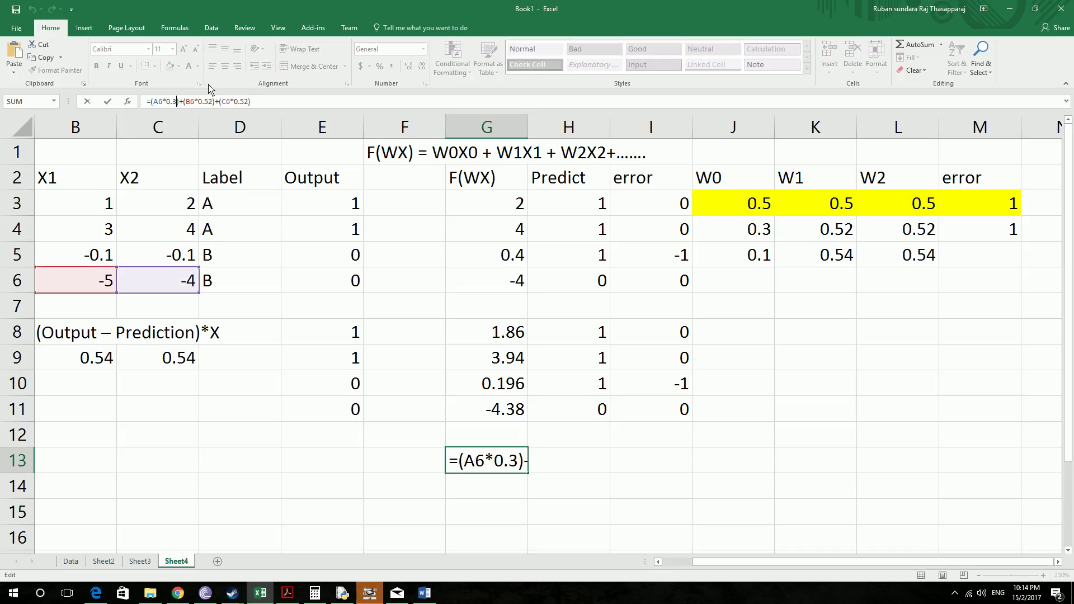
{"action": "key", "text": "BackSpace"}
{"action": "type", "text": "1"}
{"action": "key", "text": "Right"}
{"action": "key", "text": "Right"}
{"action": "key", "text": "Right"}
{"action": "key", "text": "Right"}
{"action": "key", "text": "Right"}
{"action": "key", "text": "Right"}
{"action": "key", "text": "Right"}
{"action": "key", "text": "Right"}
{"action": "key", "text": "Right"}
{"action": "key", "text": "Right"}
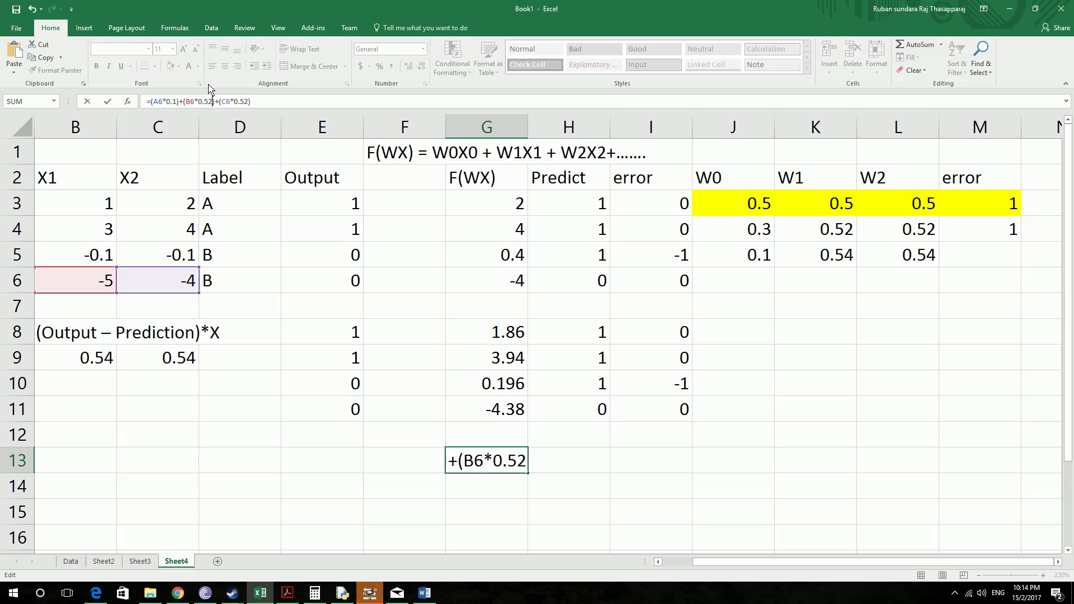
{"action": "key", "text": "BackSpace"}
{"action": "type", "text": "4"}
{"action": "key", "text": "Right"}
{"action": "key", "text": "Right"}
{"action": "key", "text": "Right"}
{"action": "key", "text": "Right"}
{"action": "key", "text": "Right"}
{"action": "key", "text": "Right"}
{"action": "key", "text": "Right"}
{"action": "key", "text": "Right"}
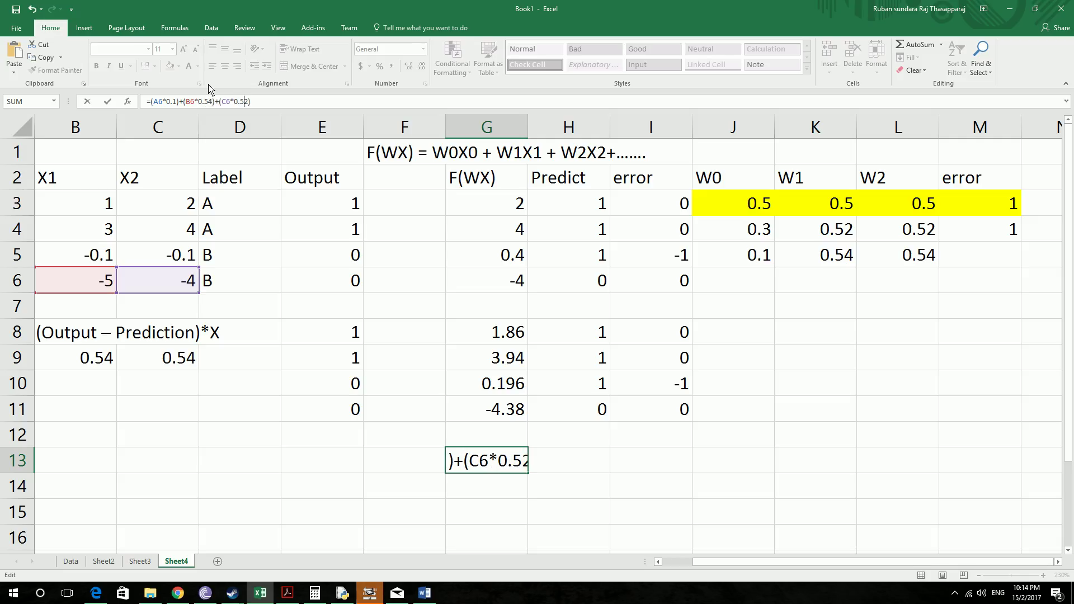
{"action": "key", "text": "BackSpace"}
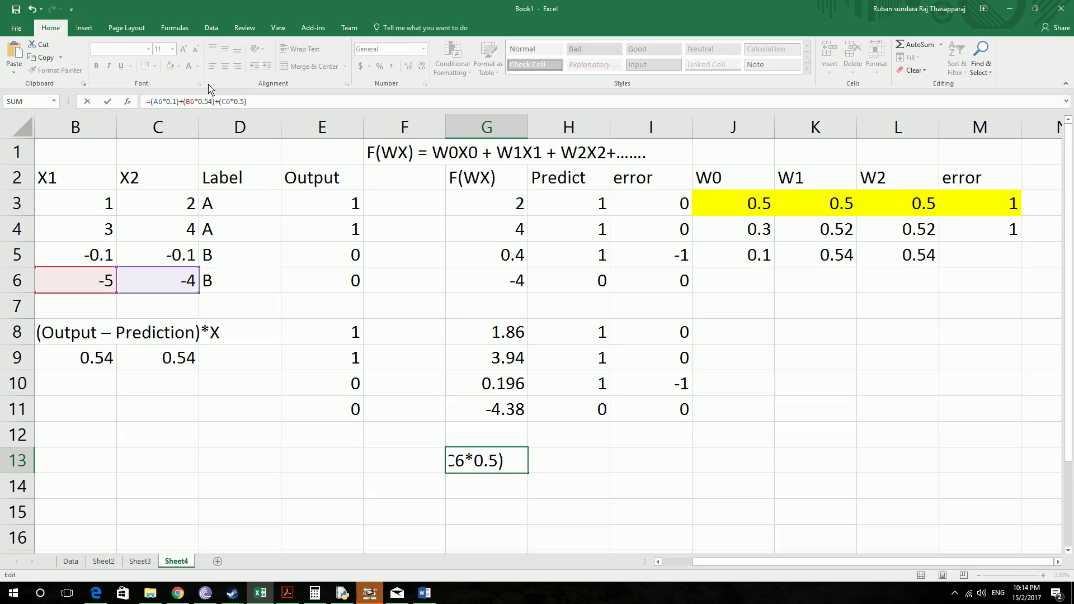
{"action": "type", "text": "4"}
{"action": "key", "text": "Return"}
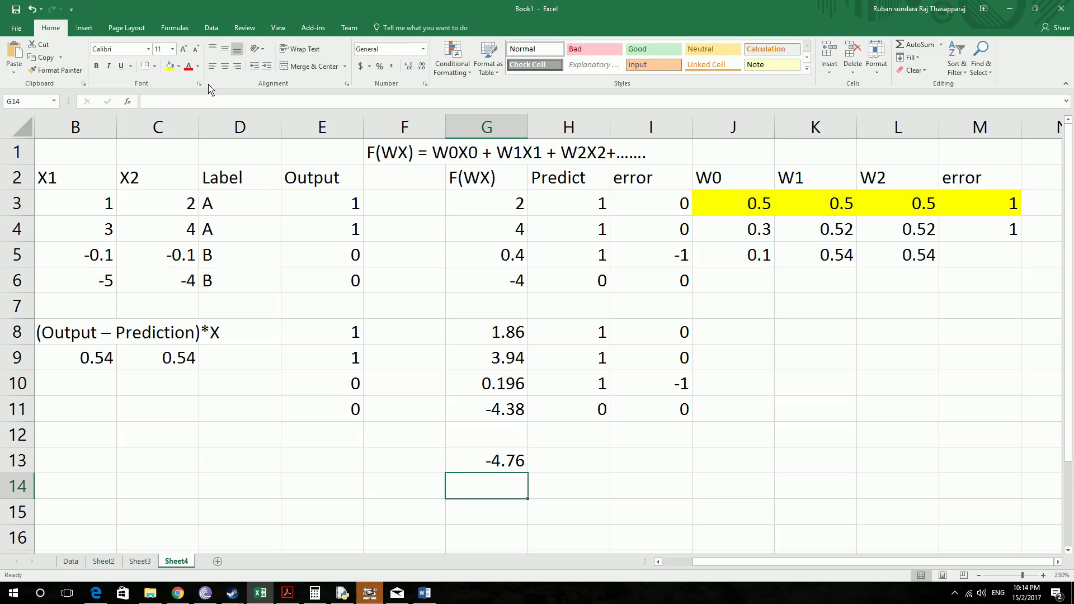
{"action": "left_click", "coordinate": [489, 461]}
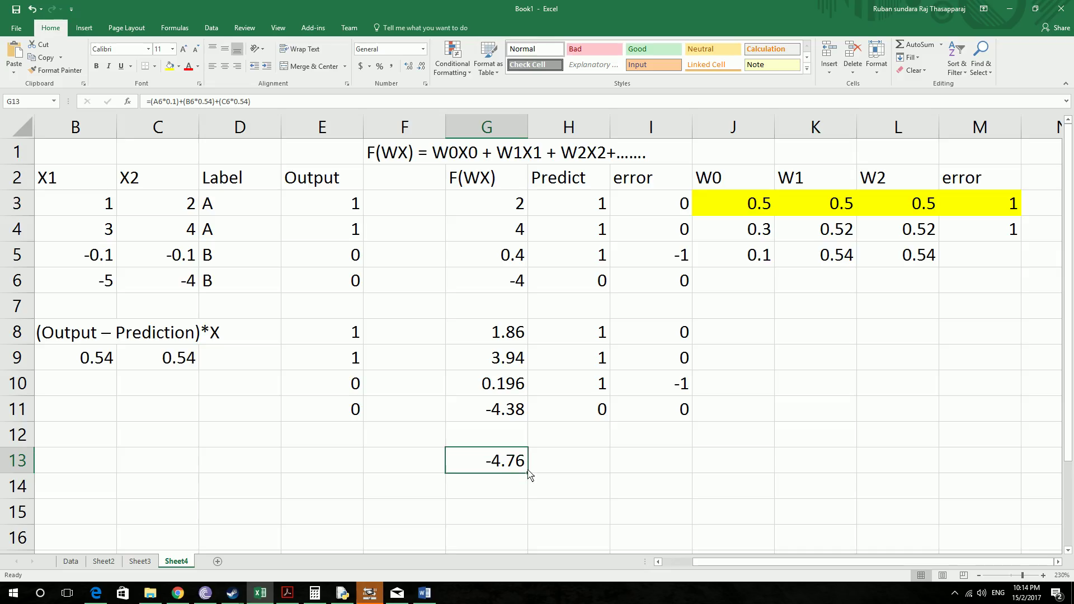
Fill G13's formula down to G16 and open G14's formula for editing.
{"action": "mouse_move", "coordinate": [528, 472]}
{"action": "left_mouse_down"}
{"action": "mouse_move", "coordinate": [528, 559]}
{"action": "mouse_move", "coordinate": [513, 475]}
{"action": "left_mouse_up"}
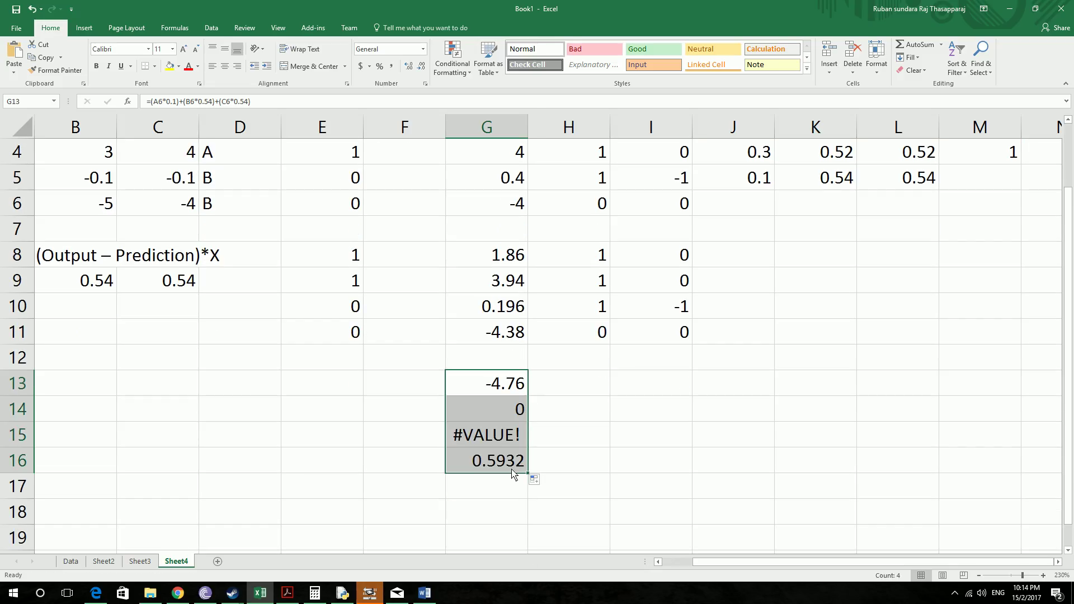
{"action": "left_click", "coordinate": [494, 445]}
{"action": "scroll", "coordinate": [539, 419], "scroll_direction": "up", "scroll_amount": 1}
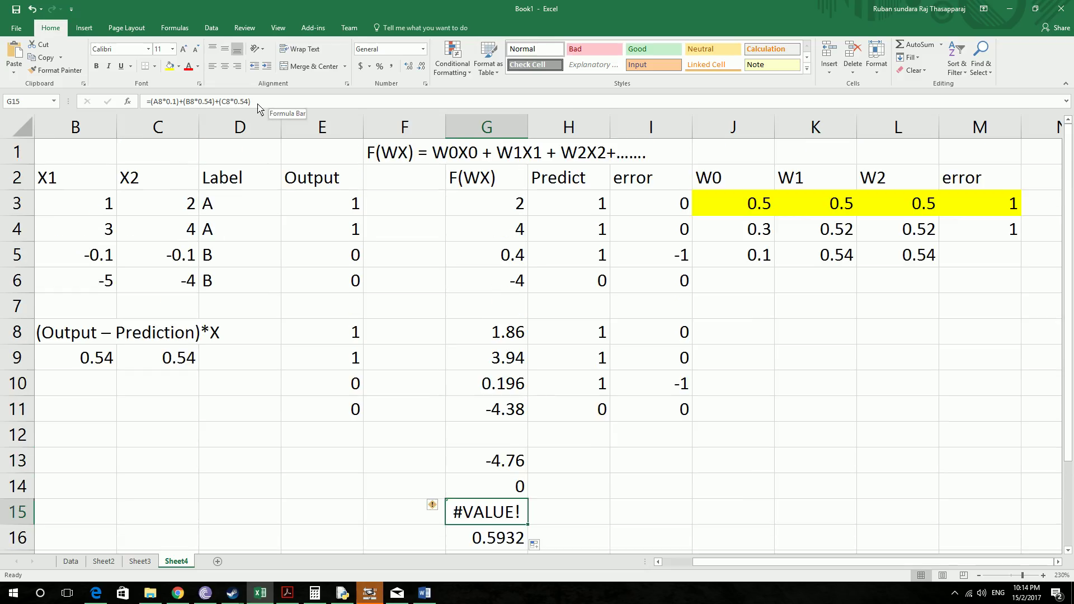
{"action": "left_click", "coordinate": [495, 491]}
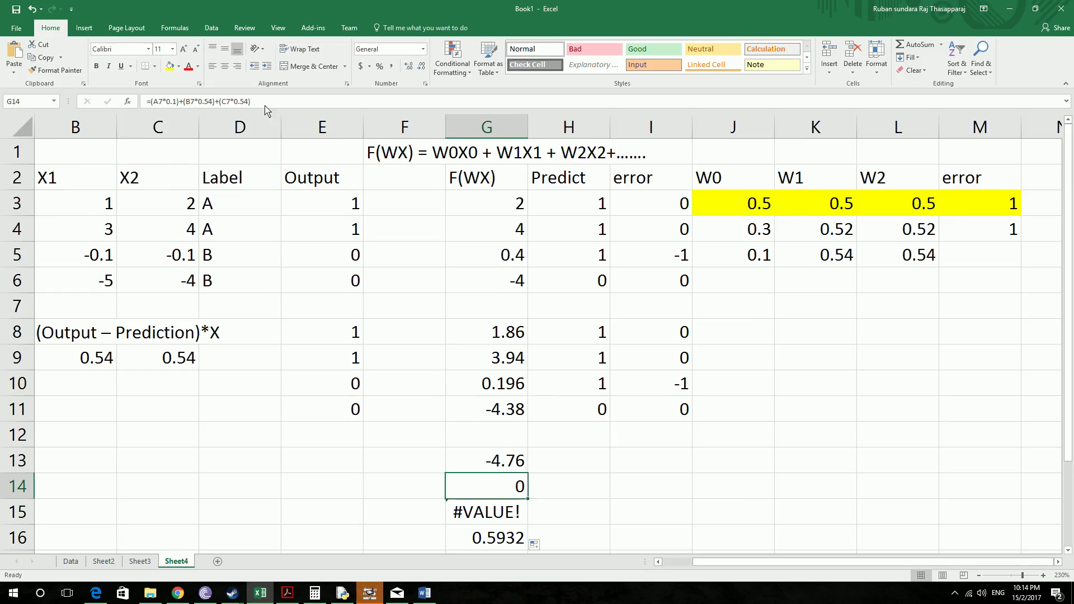
{"action": "key", "text": "F2"}
{"action": "left_click_drag", "start_coordinate": [721, 568], "coordinate": [680, 567]}
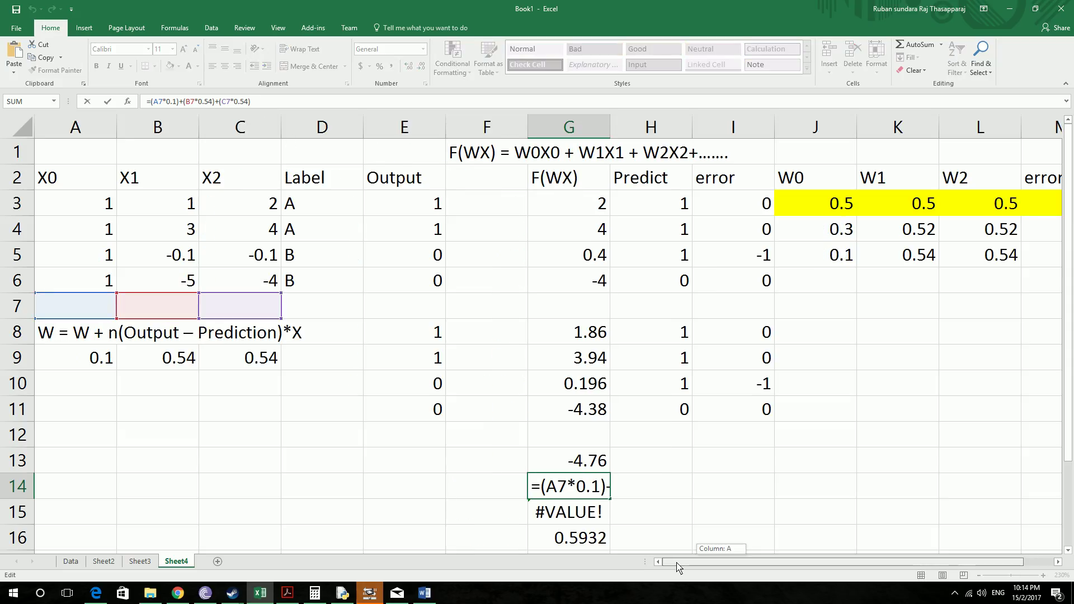
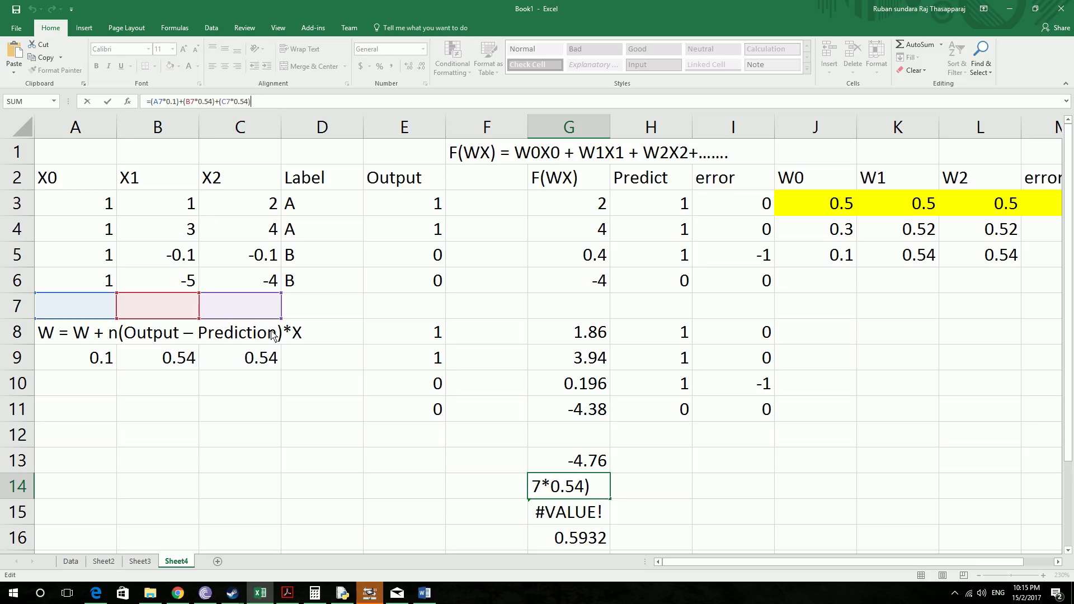
Commit G14's formula, then delete the formula in G13.
{"action": "key", "text": "Return"}
{"action": "left_click", "coordinate": [584, 468]}
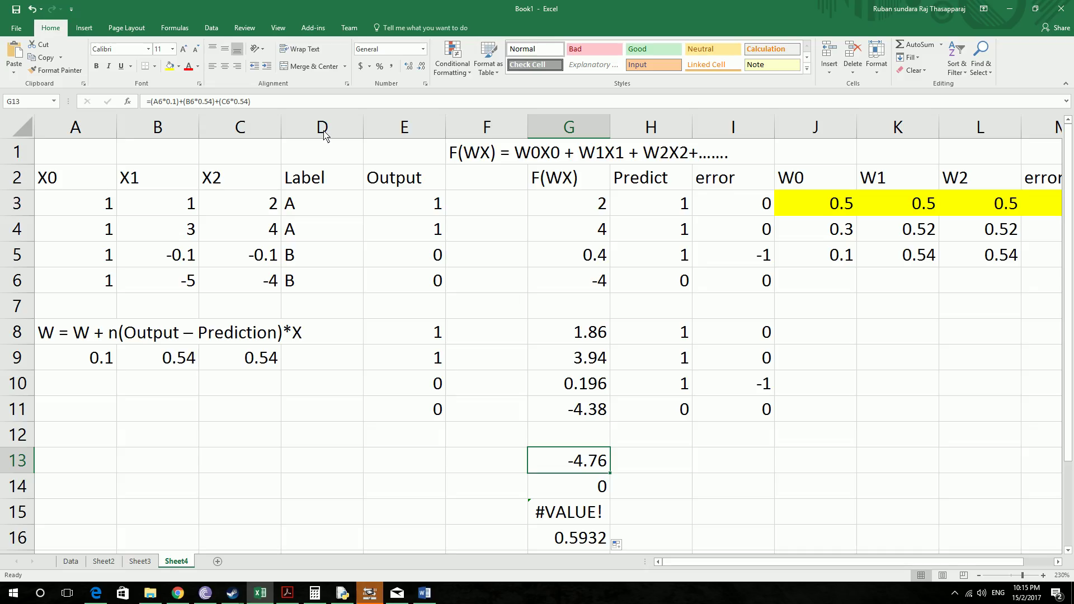
{"action": "left_click_drag", "start_coordinate": [266, 101], "coordinate": [97, 106]}
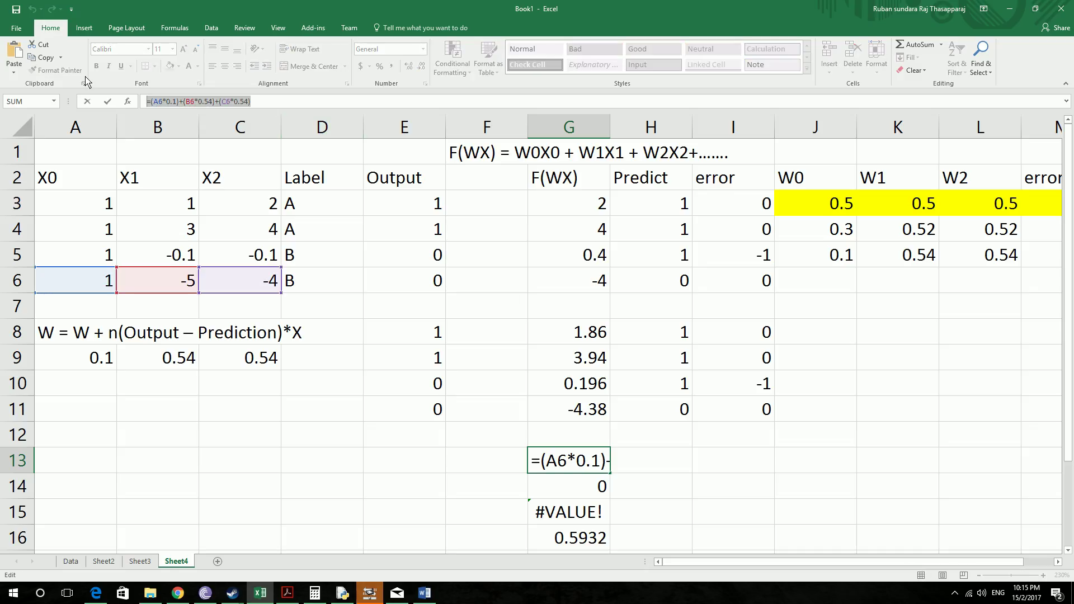
{"action": "key", "text": "BackSpace"}
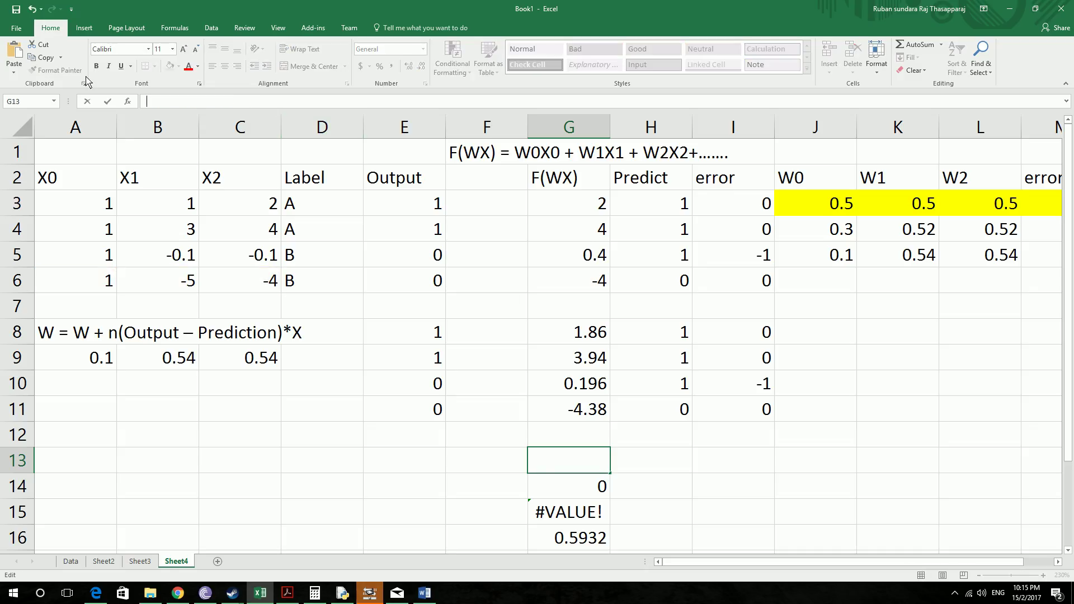
Replace G14's formula with =(A3*0.3)+(B3*0.52)+(C3*0.52).
{"action": "left_click", "coordinate": [590, 338]}
{"action": "left_click_drag", "start_coordinate": [269, 101], "coordinate": [147, 101]}
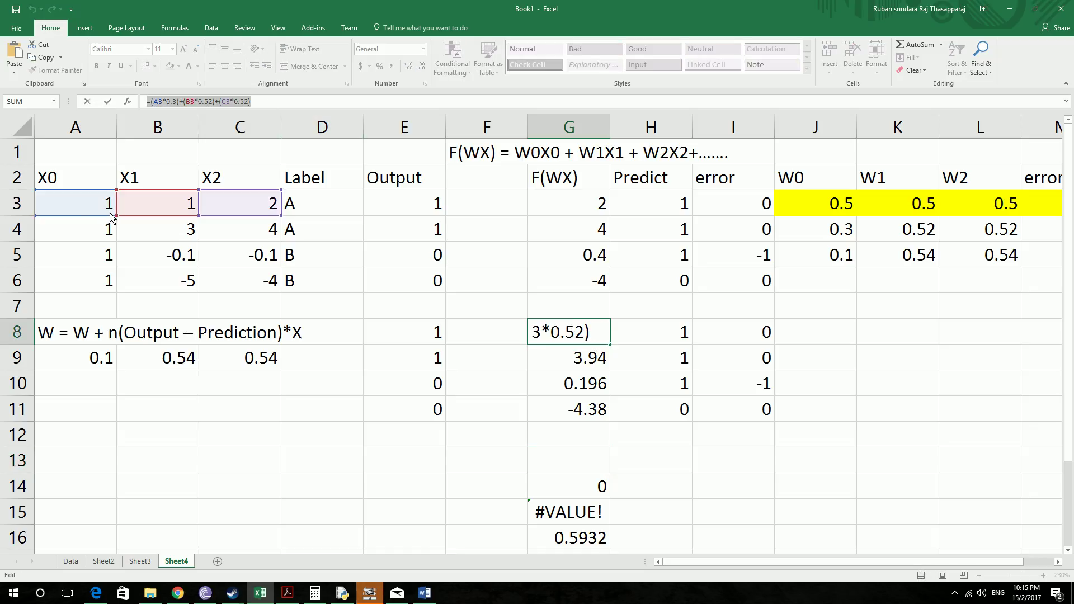
{"action": "type", "text": "="}
{"action": "left_click", "coordinate": [591, 496]}
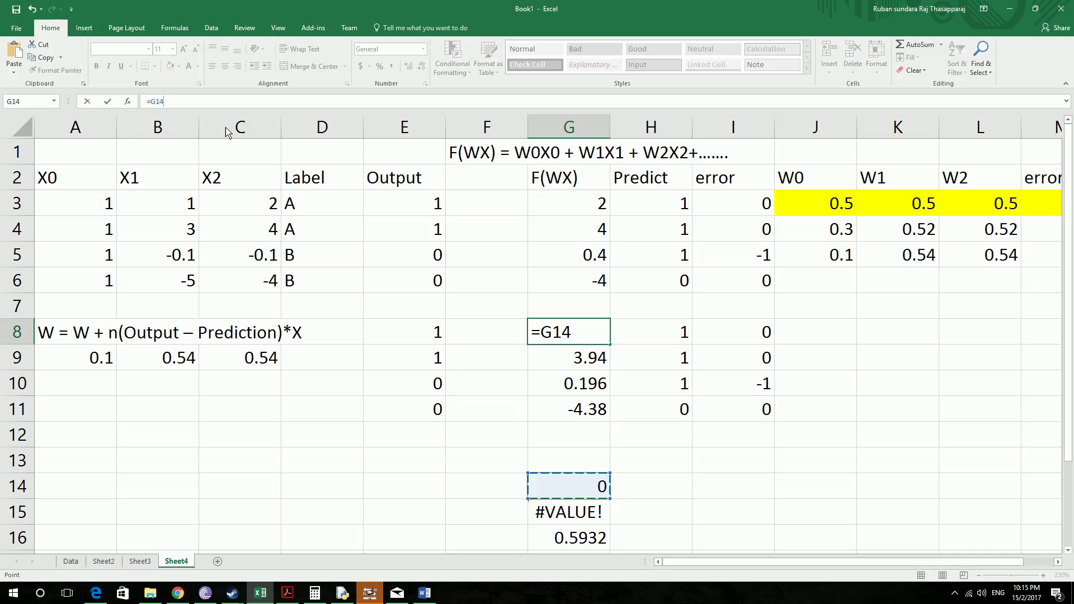
{"action": "key", "text": "Escape"}
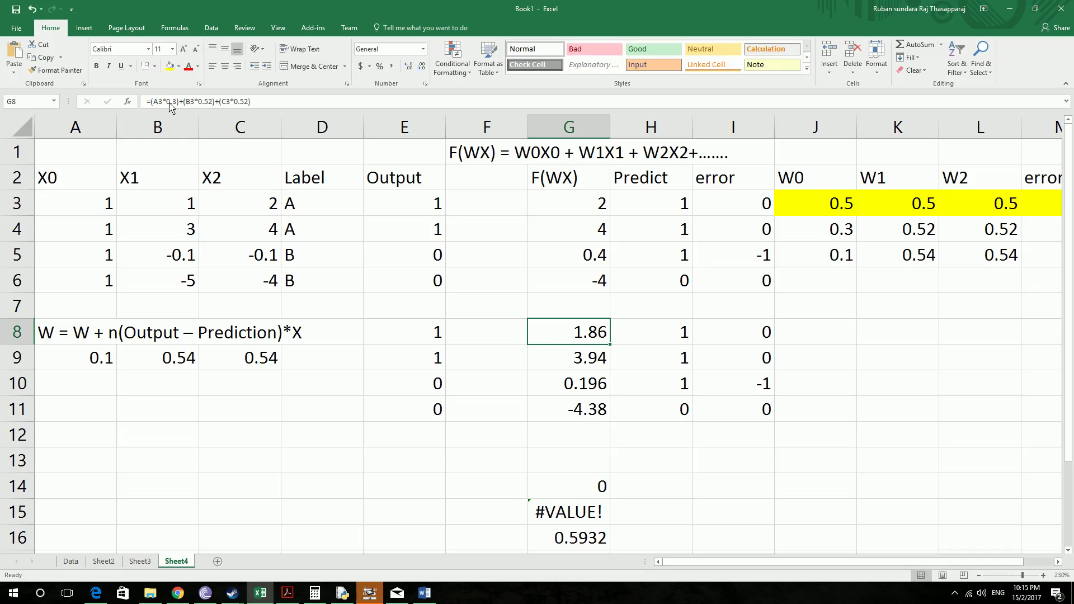
{"action": "left_click", "coordinate": [556, 493]}
{"action": "left_click_drag", "start_coordinate": [263, 103], "coordinate": [53, 98]}
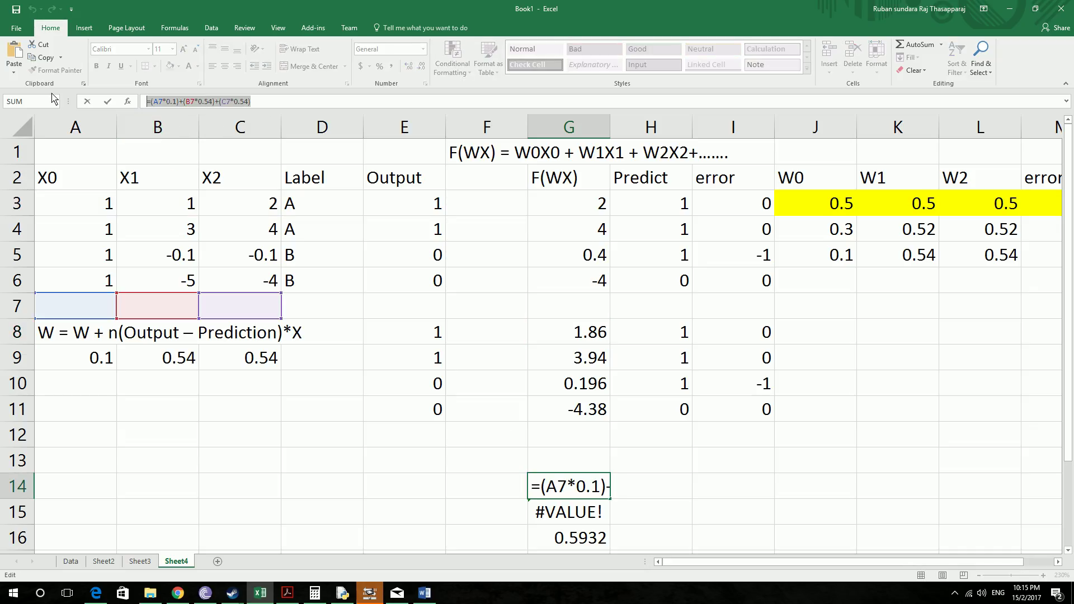
{"action": "key", "text": "ctrl+v"}
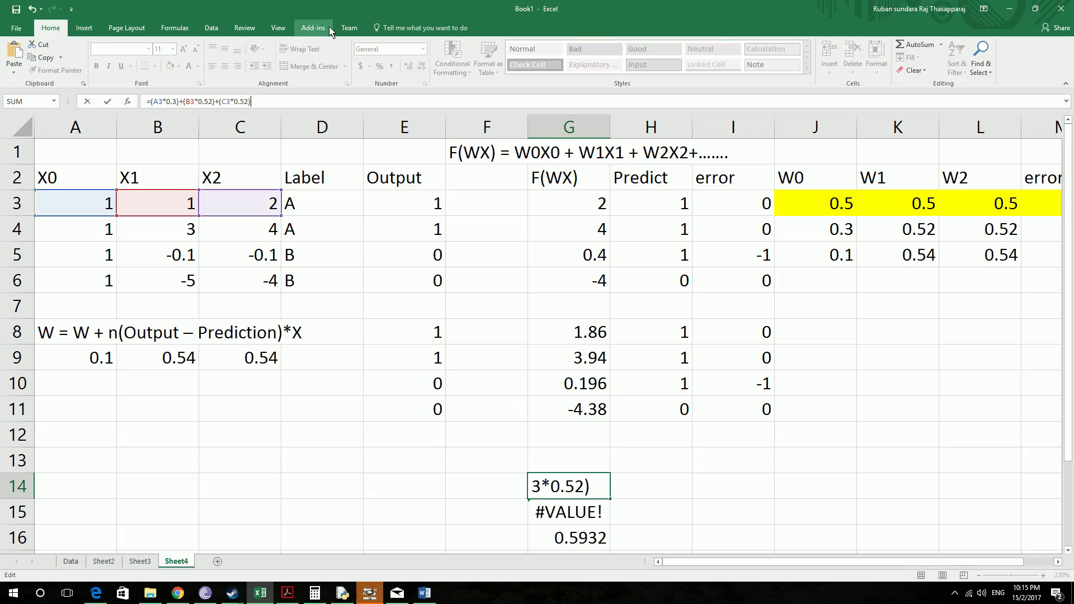
{"action": "key", "text": "Return"}
Fill G14's formula down to G17, giving 1.86, 3.94, 0.196 and -4.38.
{"action": "scroll", "coordinate": [651, 282], "scroll_direction": "down", "scroll_amount": 3}
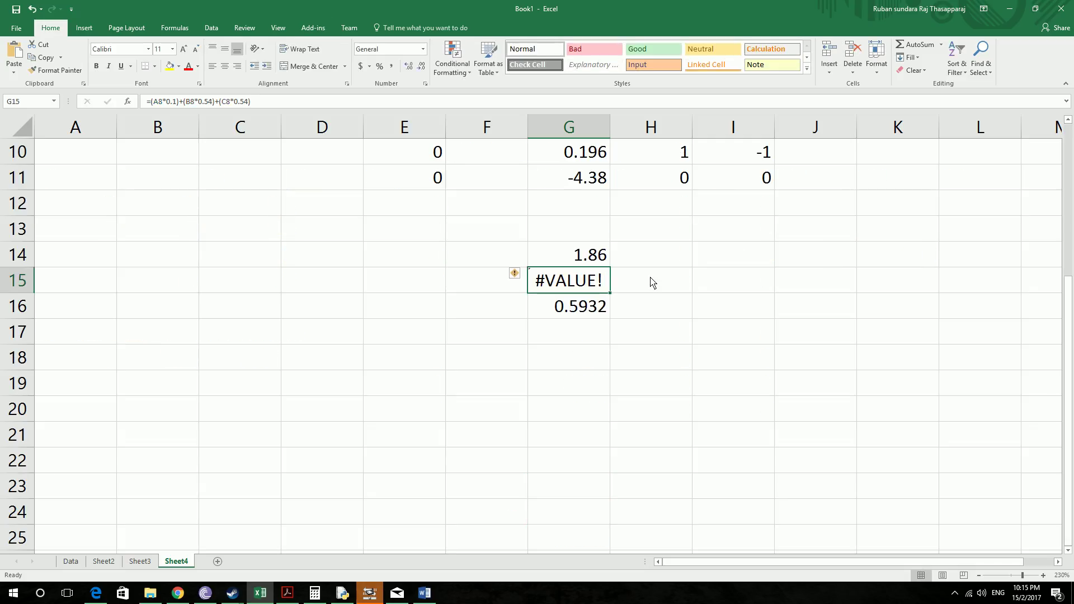
{"action": "left_click", "coordinate": [585, 261]}
{"action": "left_click_drag", "start_coordinate": [610, 270], "coordinate": [613, 343]}
{"action": "scroll", "coordinate": [617, 300], "scroll_direction": "up", "scroll_amount": 3}
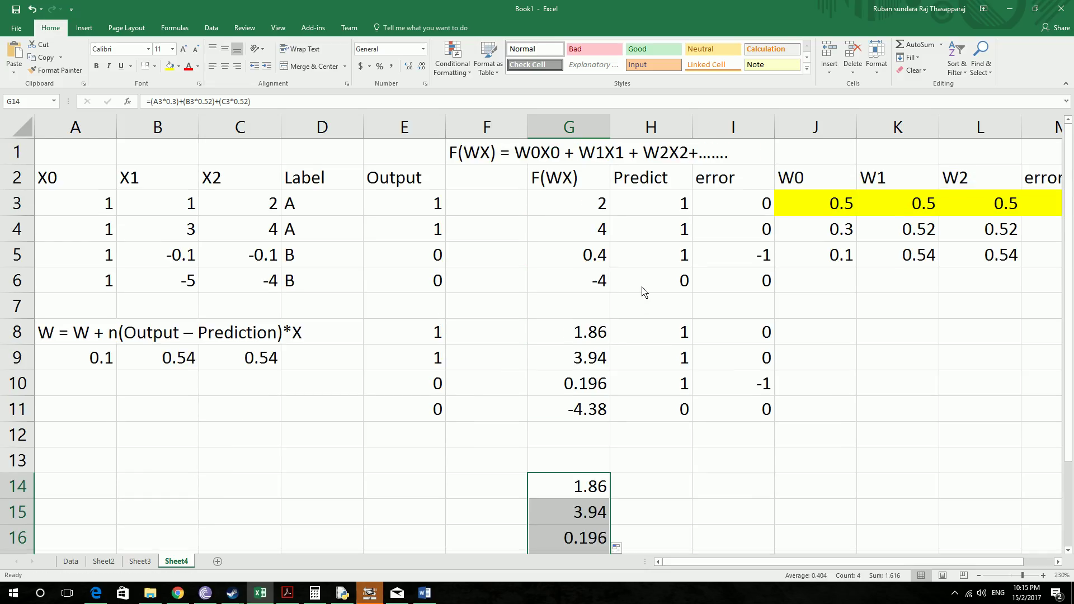
{"action": "scroll", "coordinate": [643, 292], "scroll_direction": "down", "scroll_amount": 1}
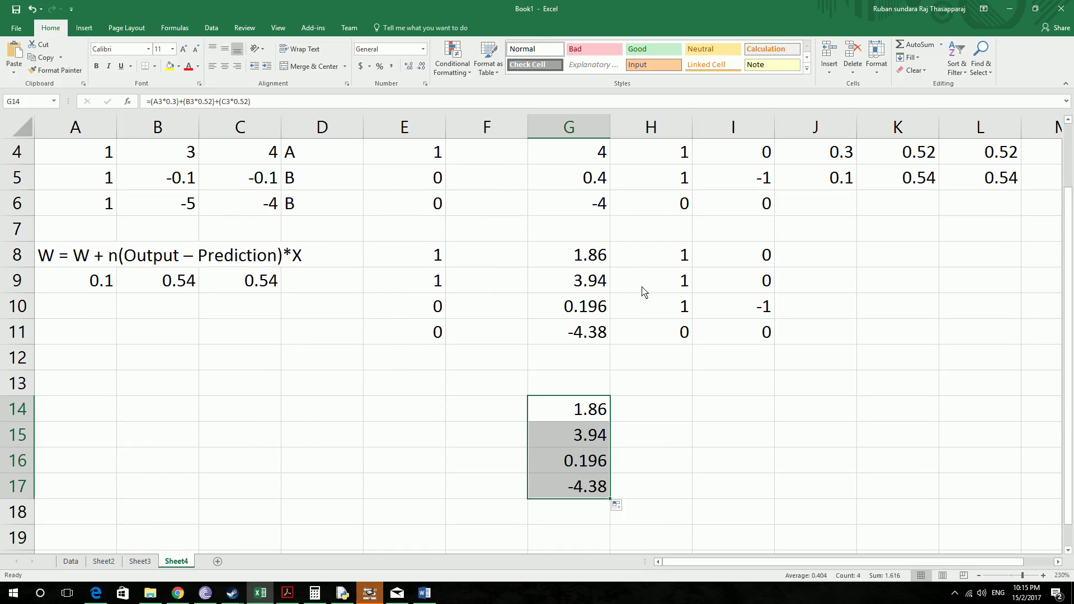
{"action": "scroll", "coordinate": [644, 291], "scroll_direction": "up", "scroll_amount": 1}
Change G15's weights to 0.1, 0.54 and 0.54, giving 3.88.
{"action": "left_click", "coordinate": [580, 518]}
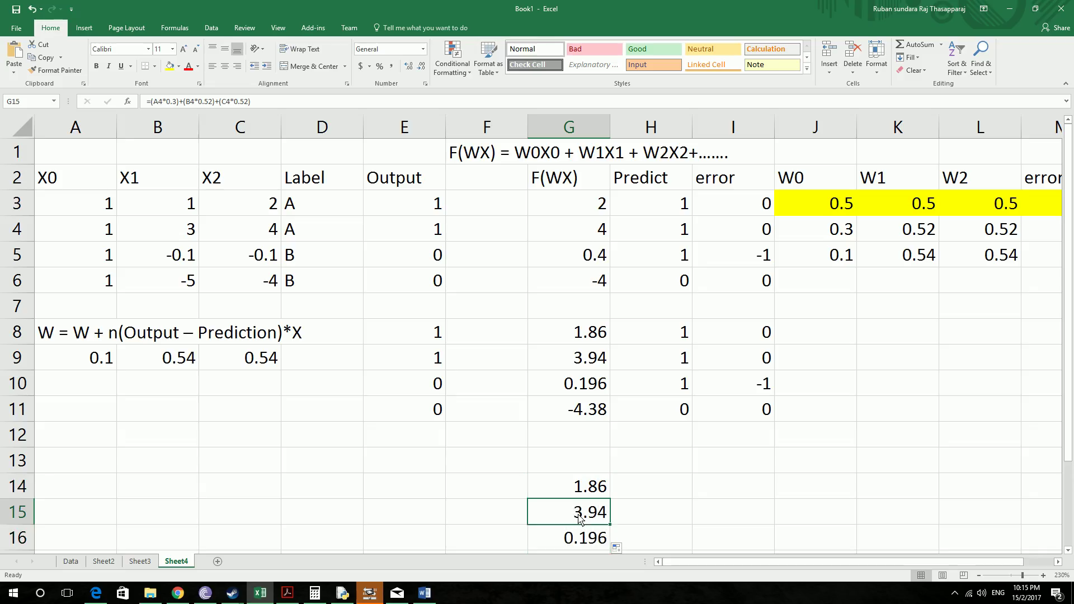
{"action": "key", "text": "F2"}
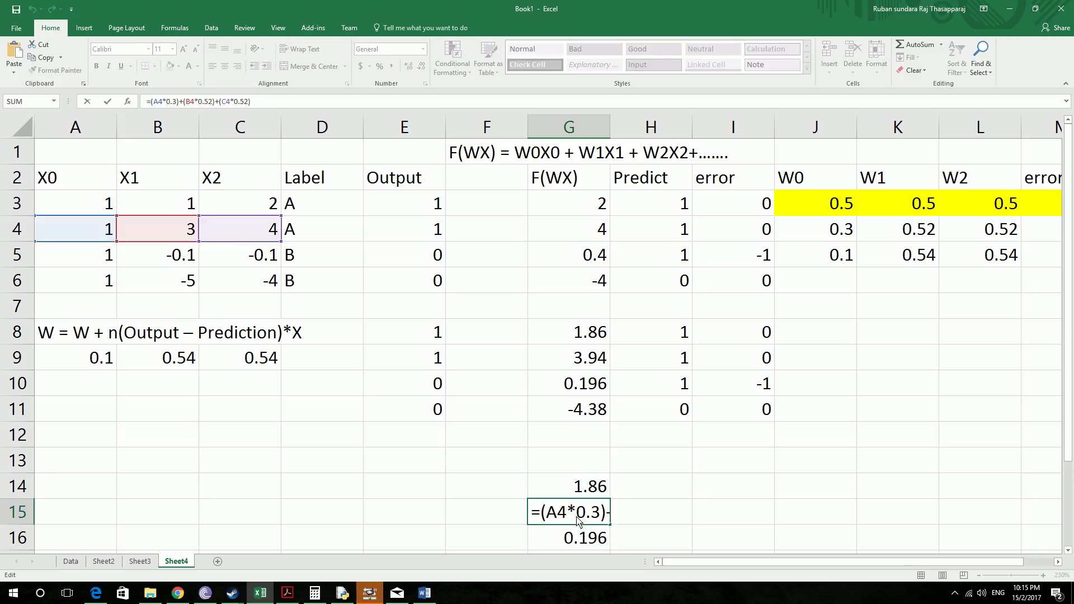
{"action": "left_click", "coordinate": [175, 102]}
{"action": "key", "text": "BackSpace"}
{"action": "type", "text": "1"}
{"action": "key", "text": "Right"}
{"action": "key", "text": "Right"}
{"action": "key", "text": "Right"}
{"action": "key", "text": "Right"}
{"action": "key", "text": "Right"}
{"action": "key", "text": "Right"}
{"action": "key", "text": "Right"}
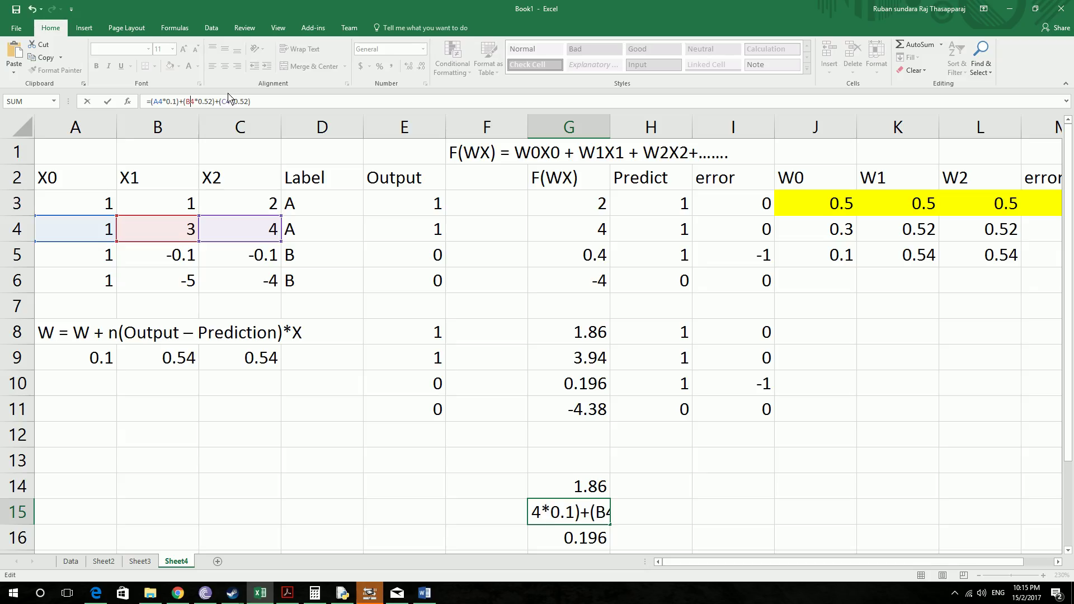
{"action": "key", "text": "Right"}
{"action": "key", "text": "Right"}
{"action": "key", "text": "Right"}
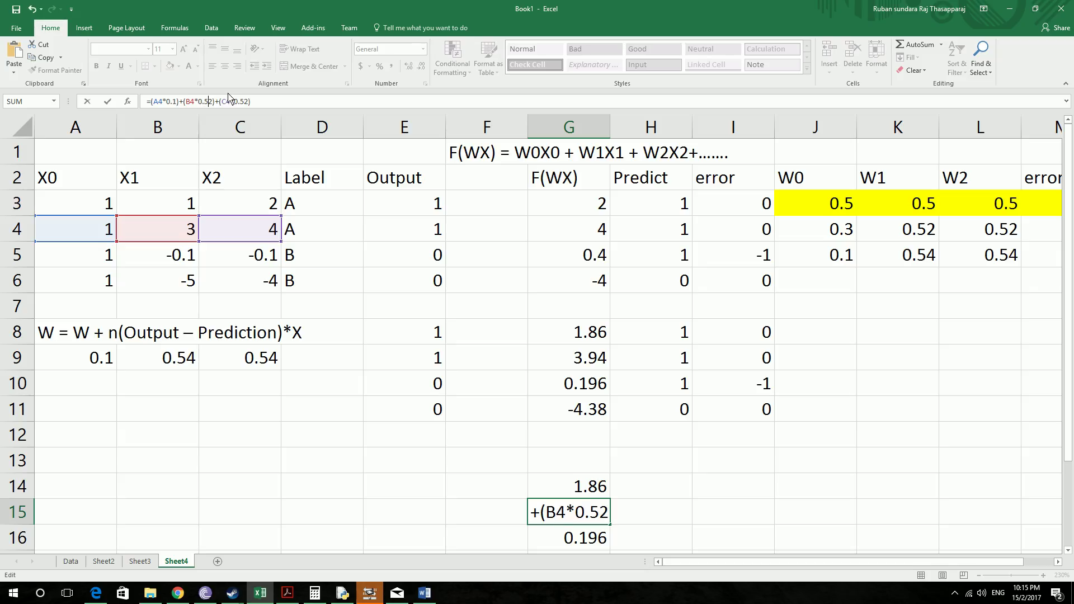
{"action": "key", "text": "BackSpace"}
{"action": "type", "text": "4"}
{"action": "key", "text": "Right"}
{"action": "key", "text": "Right"}
{"action": "key", "text": "Right"}
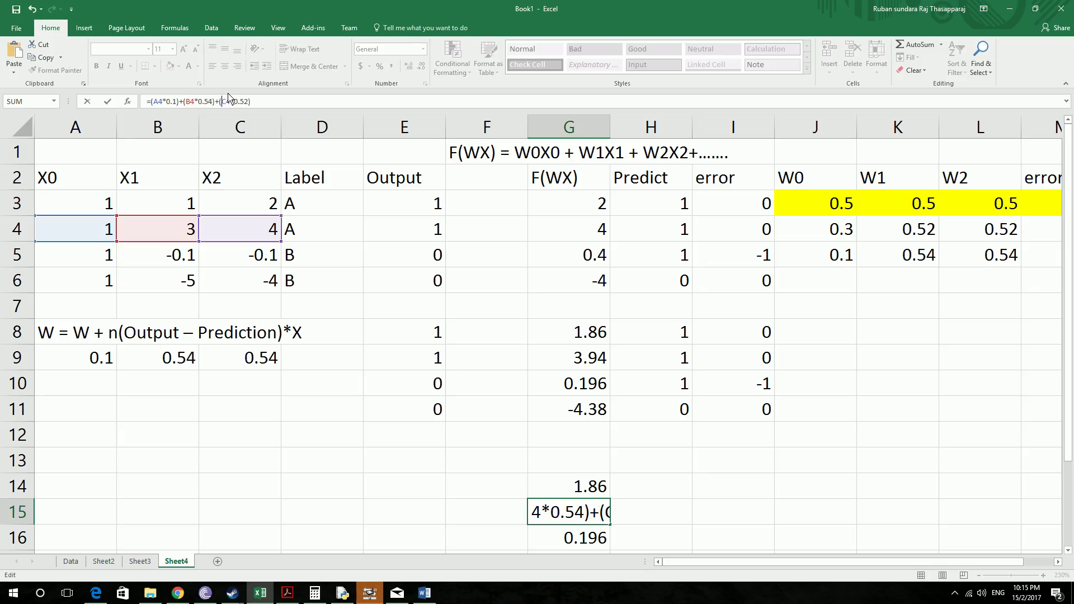
{"action": "key", "text": "Right"}
{"action": "key", "text": "Right"}
{"action": "key", "text": "Right"}
{"action": "key", "text": "Right"}
{"action": "key", "text": "Right"}
{"action": "key", "text": "Right"}
{"action": "key", "text": "Right"}
{"action": "key", "text": "BackSpace"}
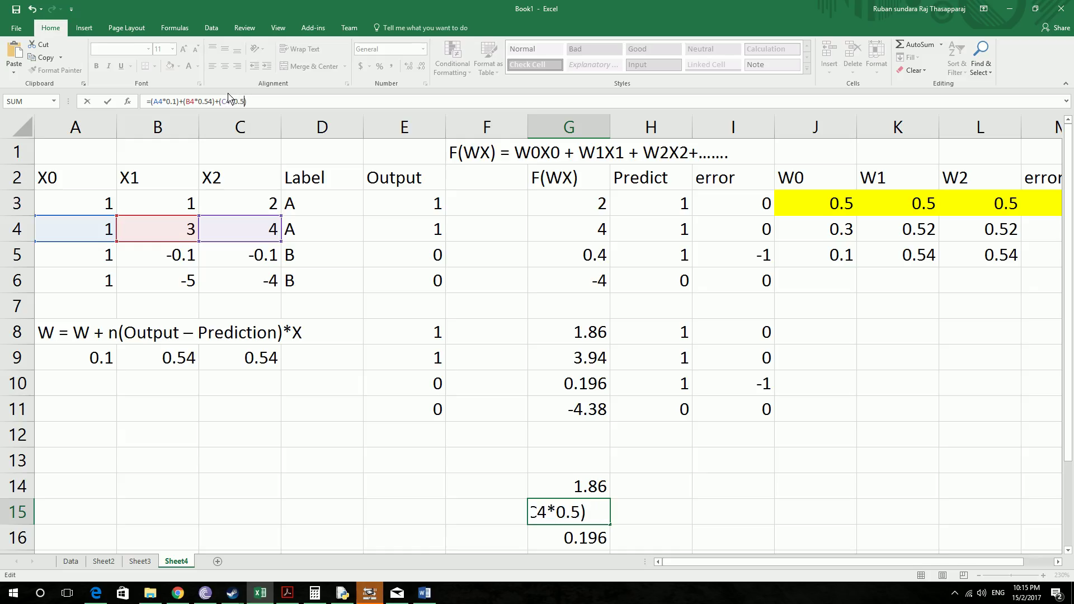
{"action": "type", "text": "4"}
{"action": "key", "text": "Return"}
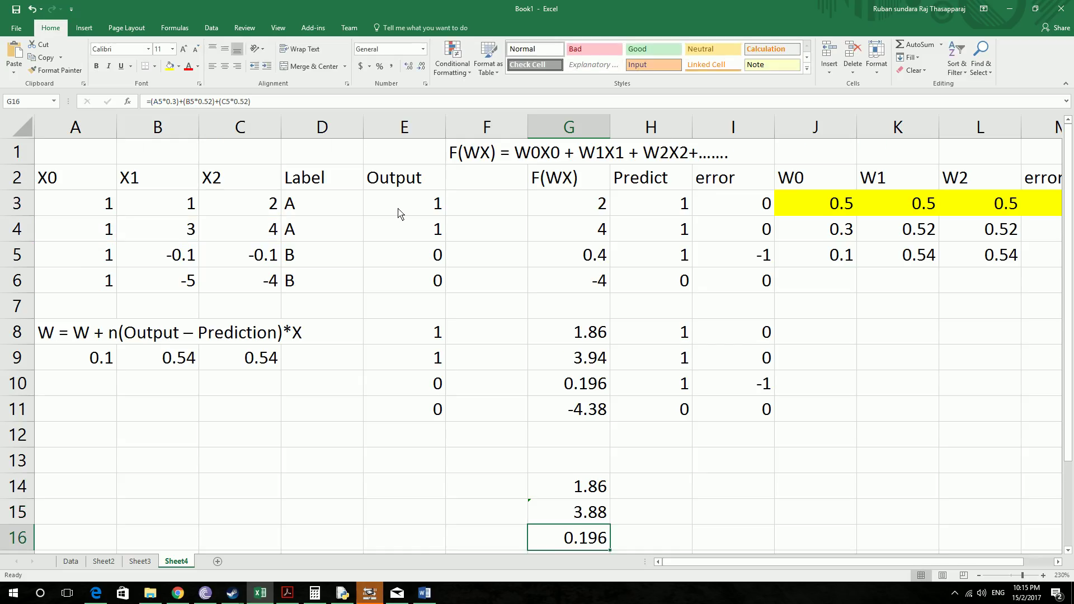
Update G16's weights to 0.1, 0.54 and 0.54, giving -0.008.
{"action": "scroll", "coordinate": [553, 413], "scroll_direction": "down", "scroll_amount": 1}
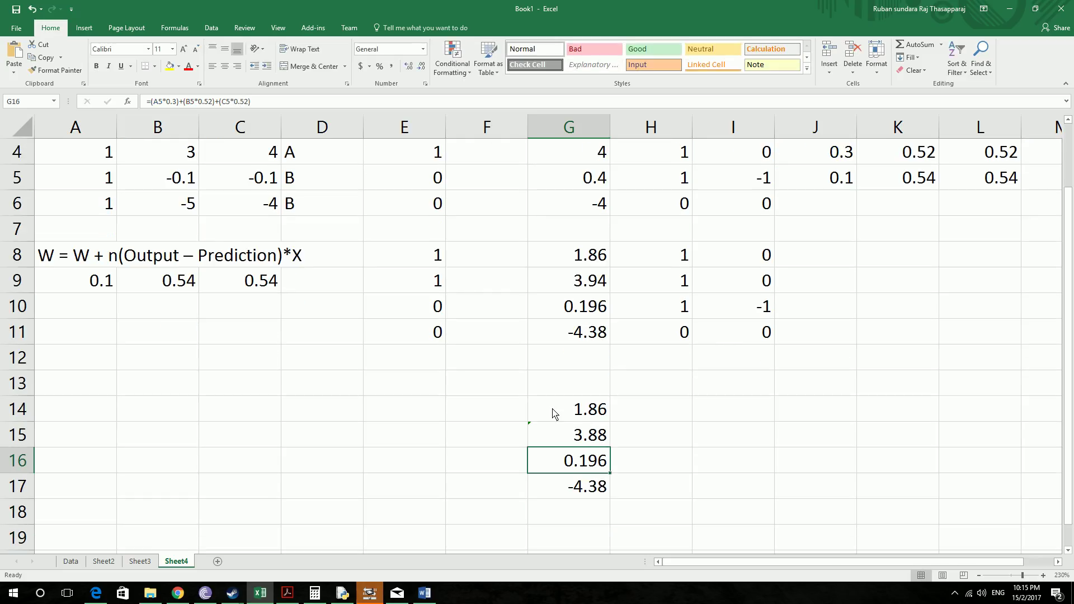
{"action": "left_click", "coordinate": [176, 101]}
{"action": "key", "text": "BackSpace"}
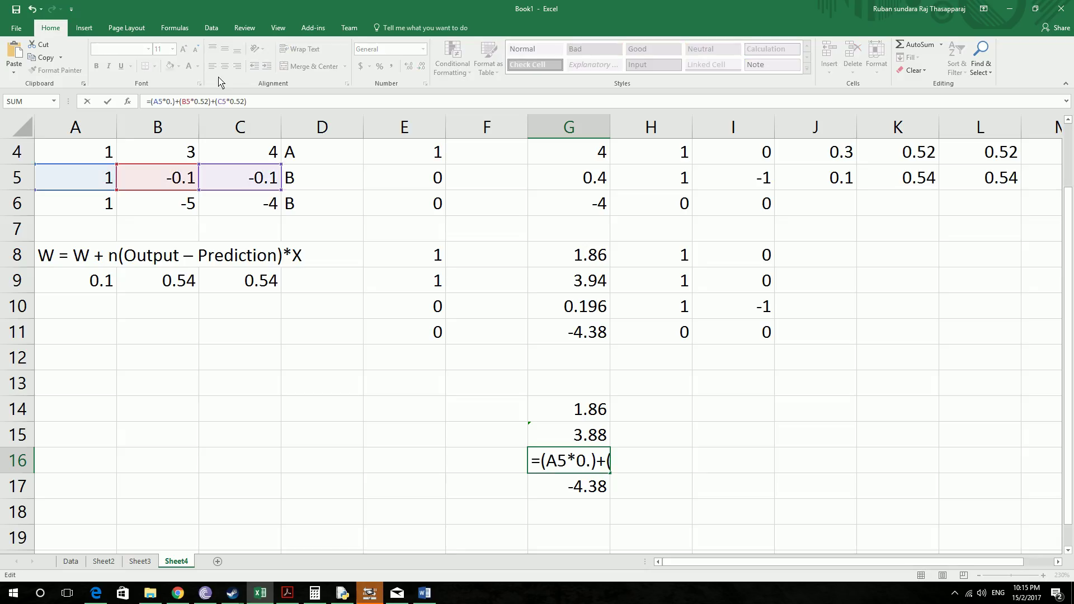
{"action": "type", "text": "1"}
{"action": "key", "text": "Right"}
{"action": "key", "text": "Right"}
{"action": "key", "text": "Right"}
{"action": "key", "text": "Right"}
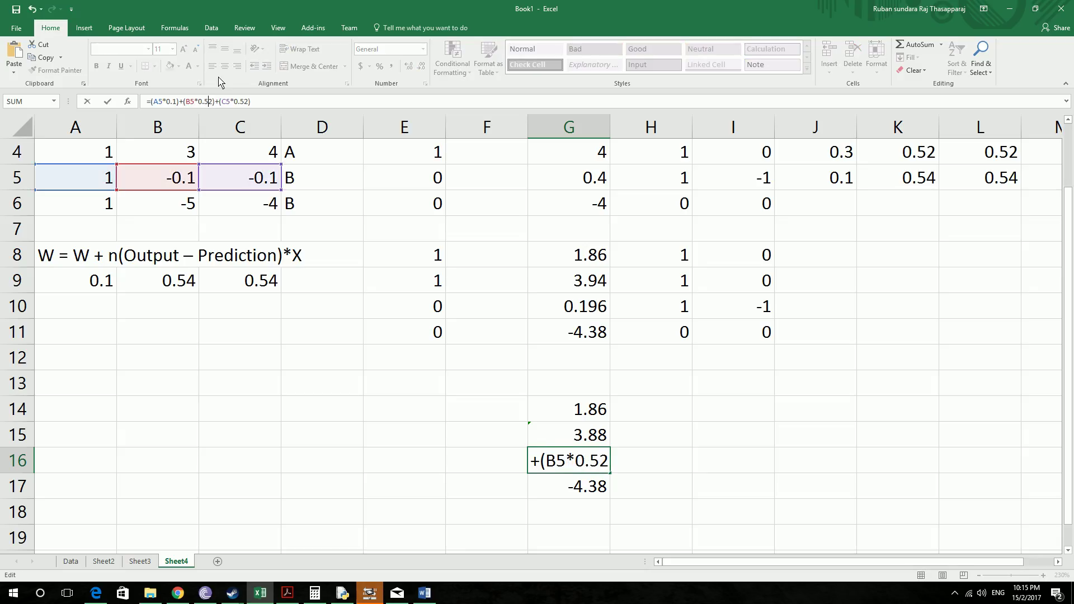
{"action": "key", "text": "Right"}
{"action": "key", "text": "Right"}
{"action": "key", "text": "Right"}
{"action": "key", "text": "Right"}
{"action": "key", "text": "Right"}
{"action": "key", "text": "Right"}
{"action": "key", "text": "Right"}
{"action": "key", "text": "Right"}
{"action": "key", "text": "Right"}
{"action": "key", "text": "Right"}
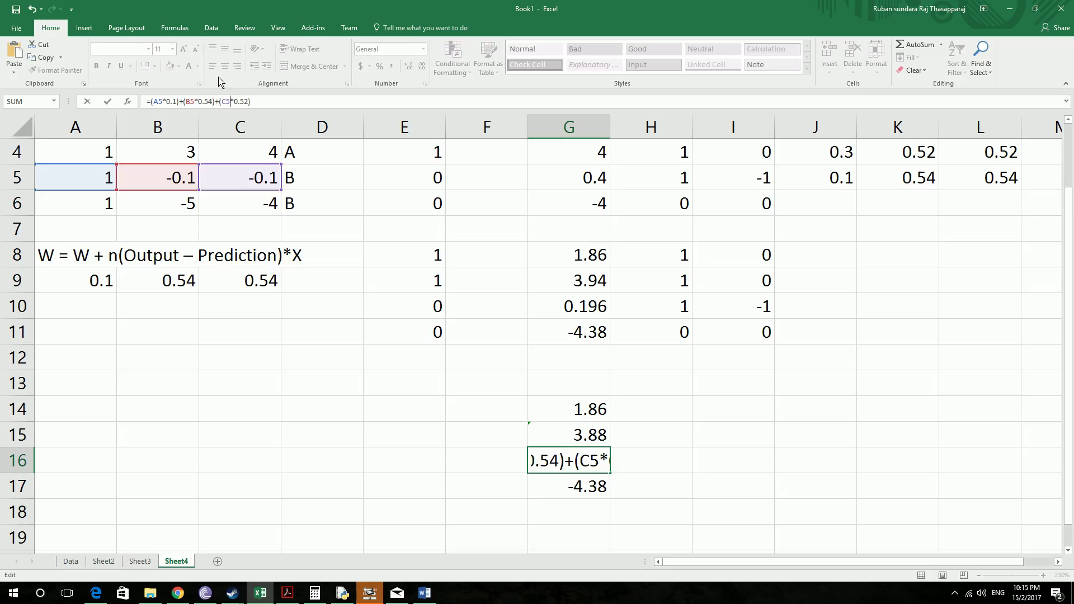
{"action": "key", "text": "BackSpace"}
{"action": "type", "text": "4"}
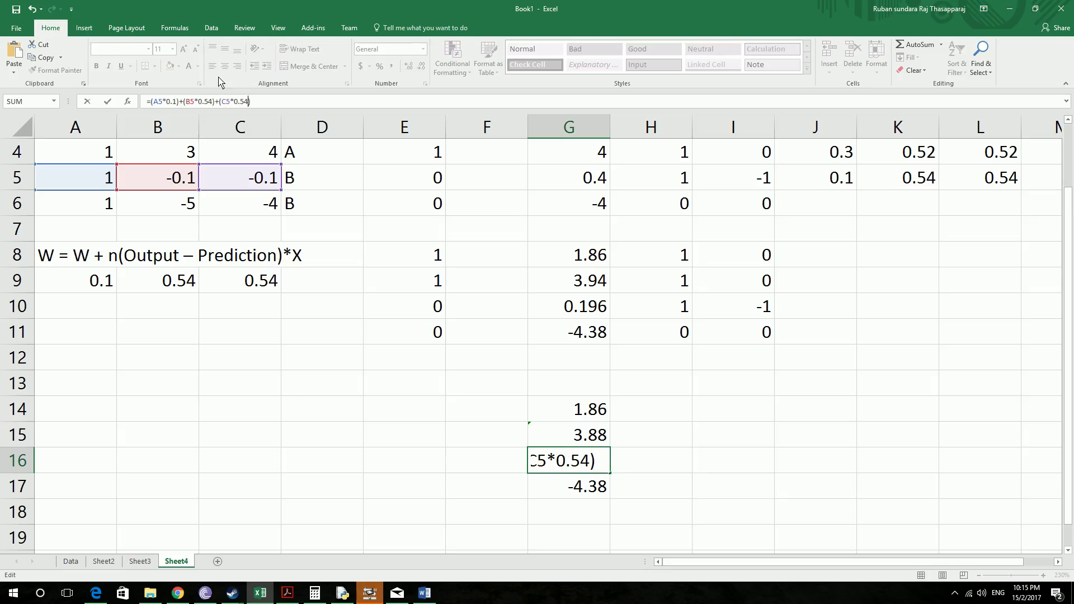
{"action": "key", "text": "Return"}
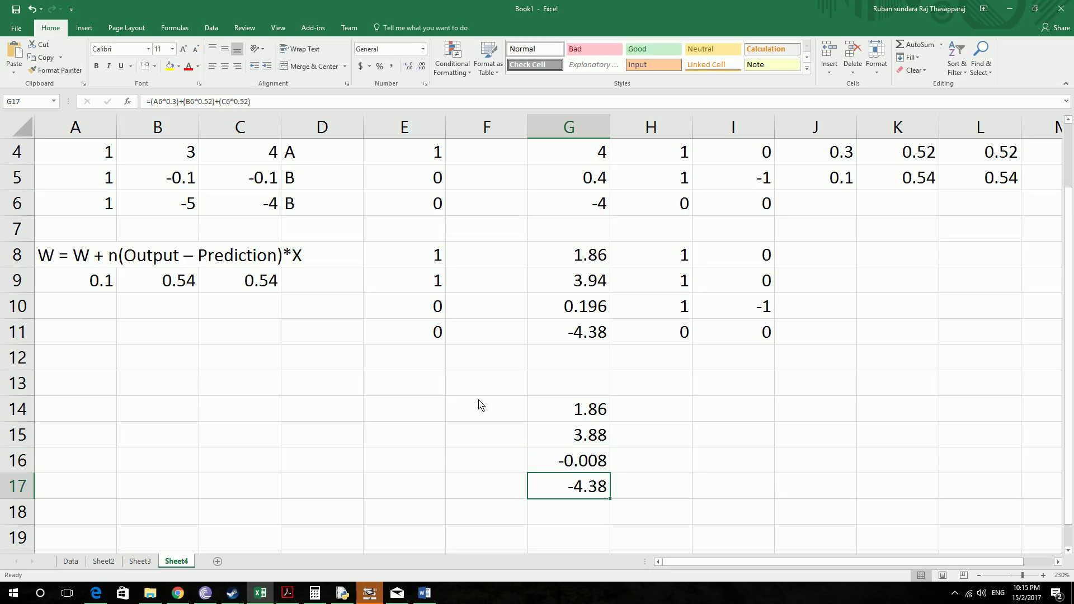
Change G17's B6 and C6 weights to 0.54, giving -4.76.
{"action": "left_click", "coordinate": [174, 103]}
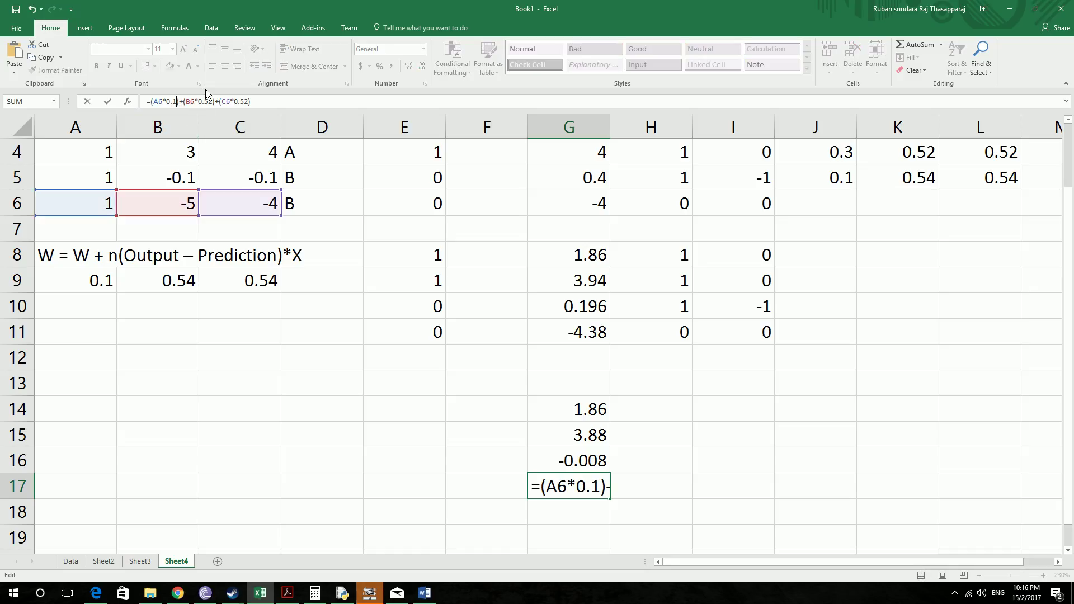
{"action": "key", "text": "Right"}
{"action": "key", "text": "Right"}
{"action": "key", "text": "Right"}
{"action": "key", "text": "Right"}
{"action": "key", "text": "Right"}
{"action": "key", "text": "Right"}
{"action": "key", "text": "Right"}
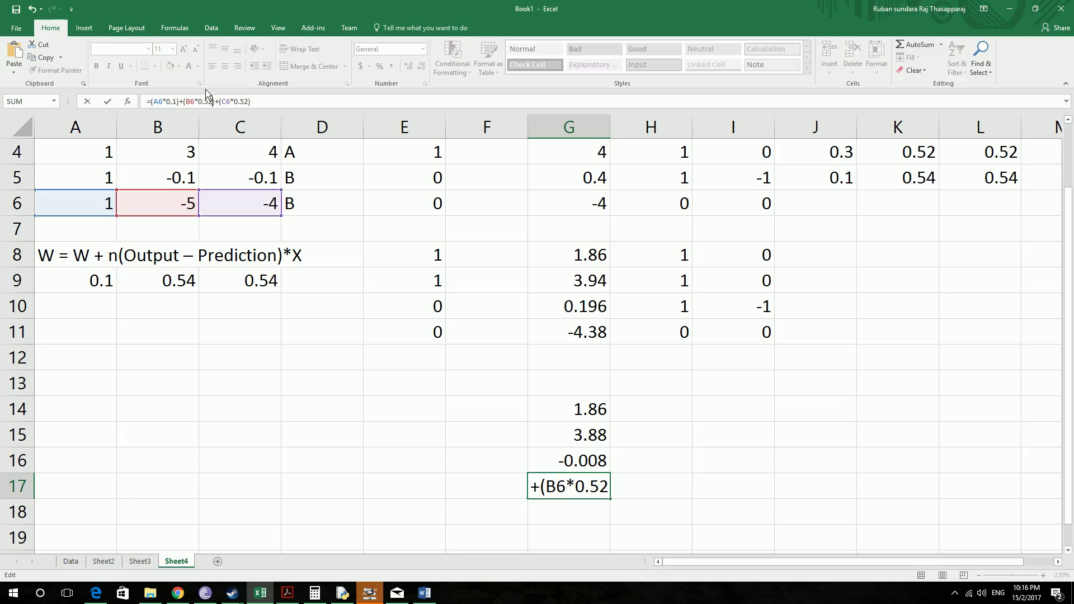
{"action": "key", "text": "BackSpace"}
{"action": "type", "text": "4"}
{"action": "key", "text": "Right"}
{"action": "key", "text": "Right"}
{"action": "key", "text": "Right"}
{"action": "key", "text": "Right"}
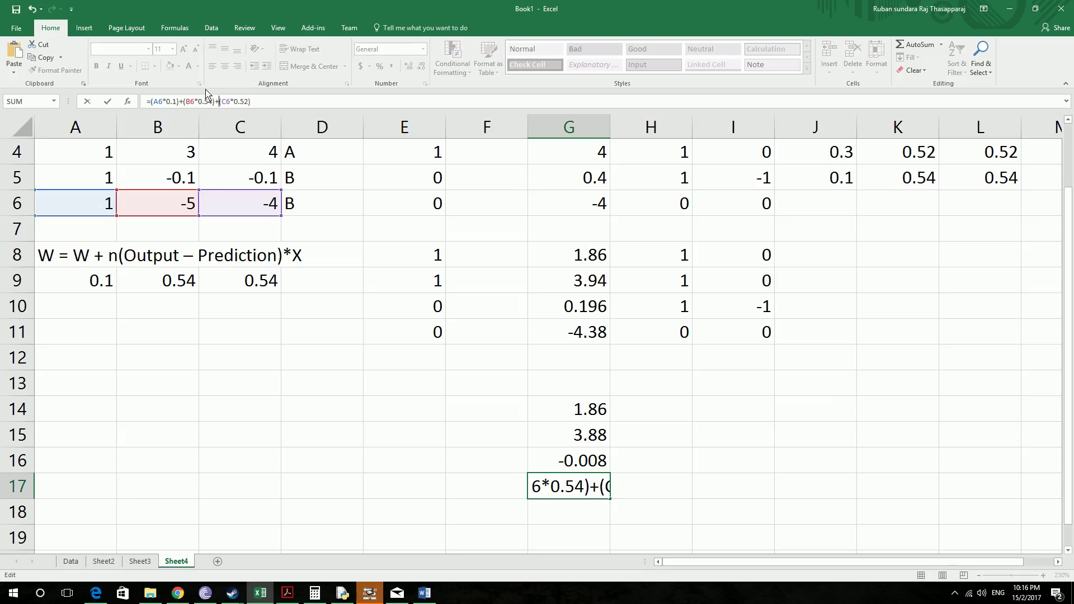
{"action": "key", "text": "Right"}
{"action": "key", "text": "Right"}
{"action": "key", "text": "Right"}
{"action": "key", "text": "Right"}
{"action": "key", "text": "Right"}
{"action": "key", "text": "Right"}
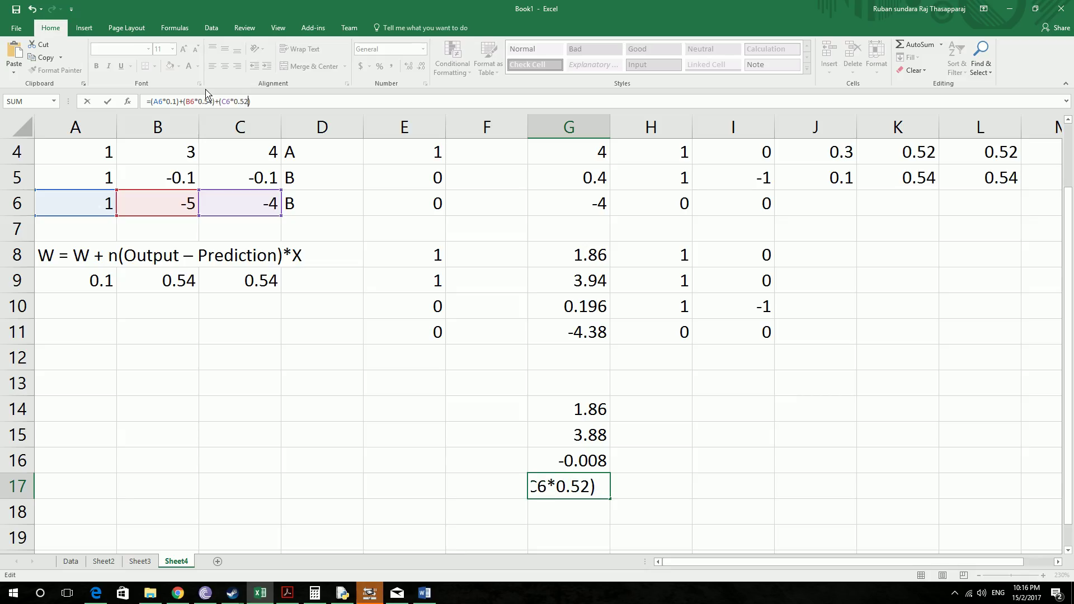
{"action": "key", "text": "BackSpace"}
{"action": "type", "text": "4"}
{"action": "key", "text": "Return"}
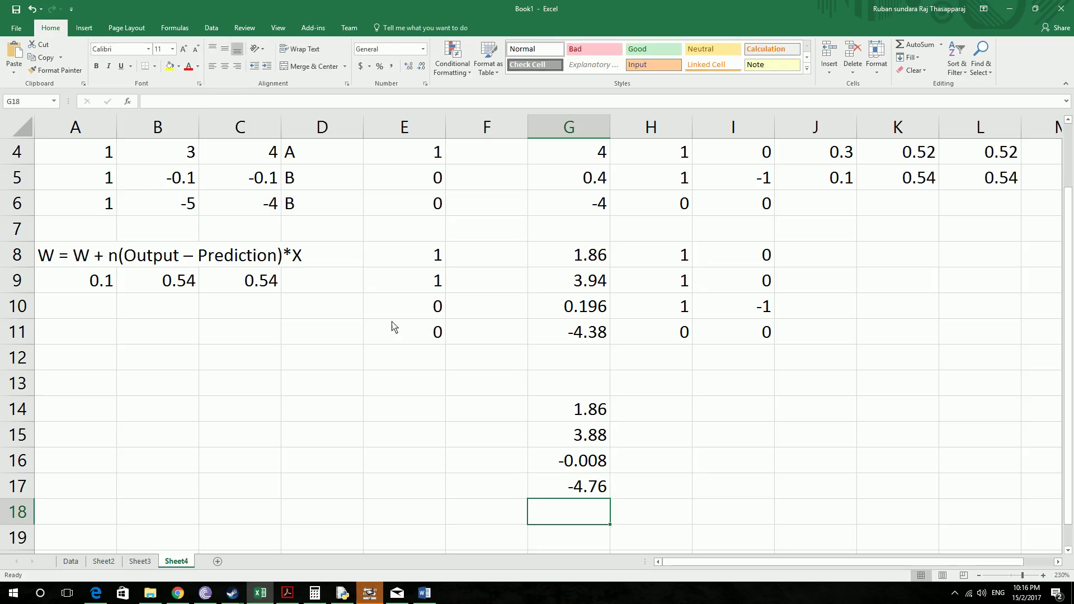
Fill the Predict formula down to row 17, giving 1, 1, 0, 0 in H14:H17, and clear H12:H13.
{"action": "scroll", "coordinate": [544, 386], "scroll_direction": "up", "scroll_amount": 1}
{"action": "scroll", "coordinate": [675, 390], "scroll_direction": "down", "scroll_amount": 1}
{"action": "left_click", "coordinate": [655, 414]}
{"action": "left_click", "coordinate": [280, 103]}
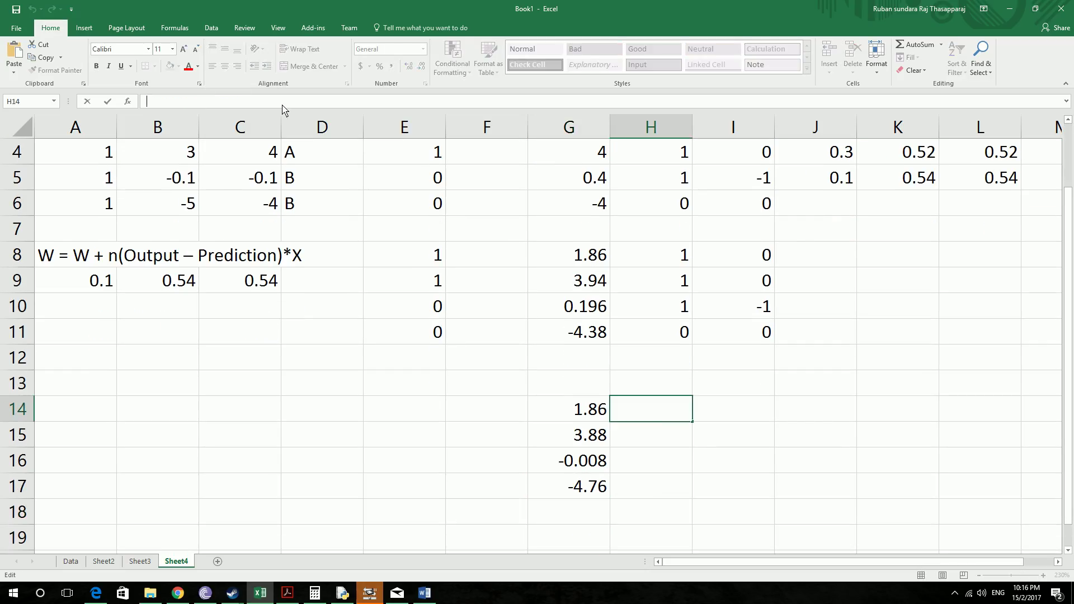
{"action": "type", "text": "="}
{"action": "key", "text": "Escape"}
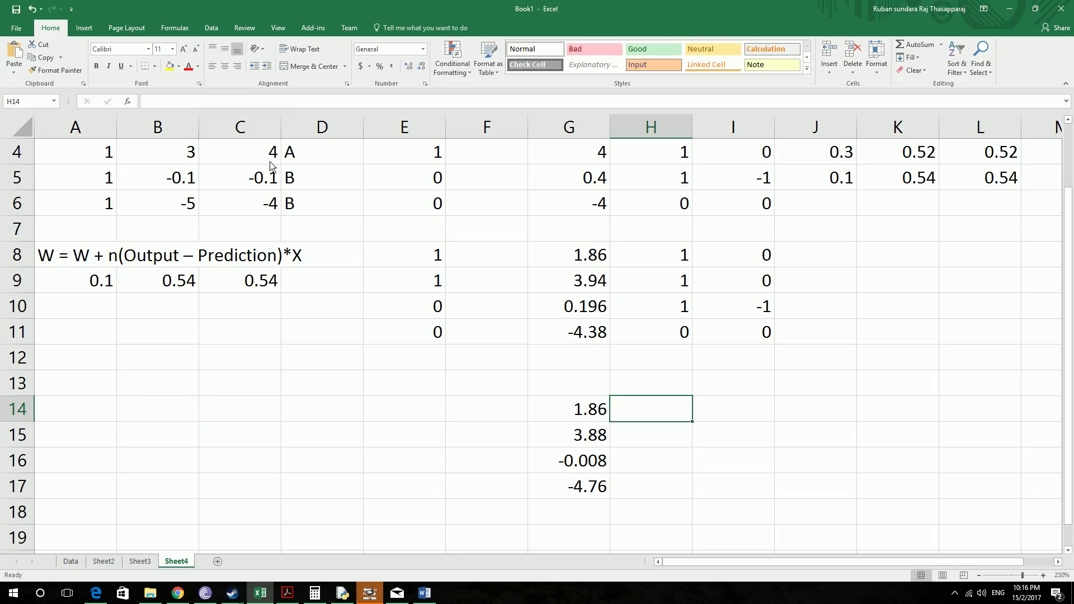
{"action": "left_click", "coordinate": [669, 337]}
{"action": "left_click_drag", "start_coordinate": [692, 345], "coordinate": [711, 496]}
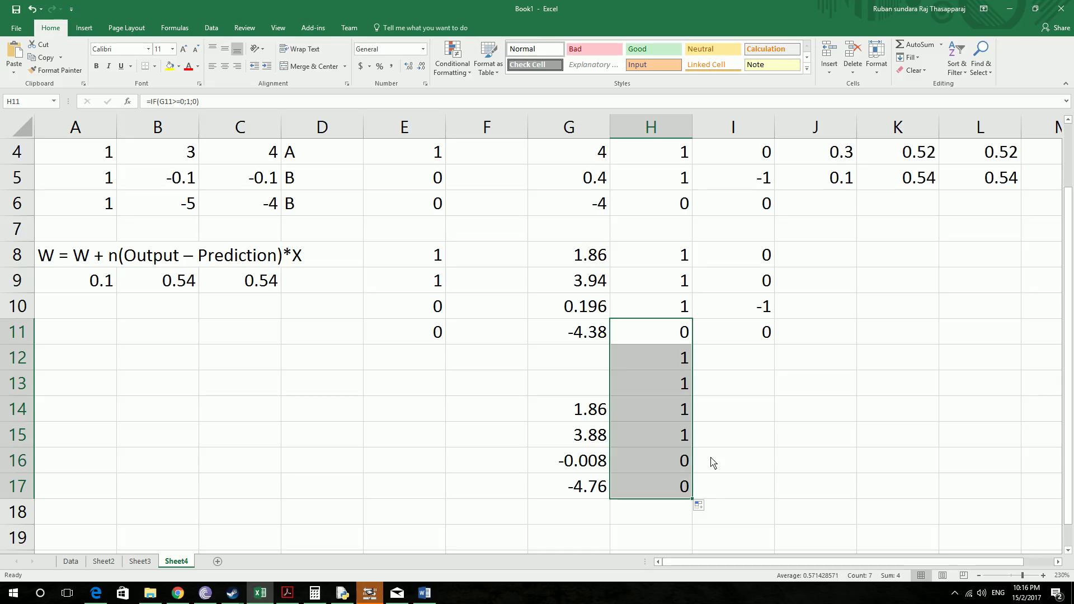
{"action": "left_click_drag", "start_coordinate": [675, 390], "coordinate": [667, 373]}
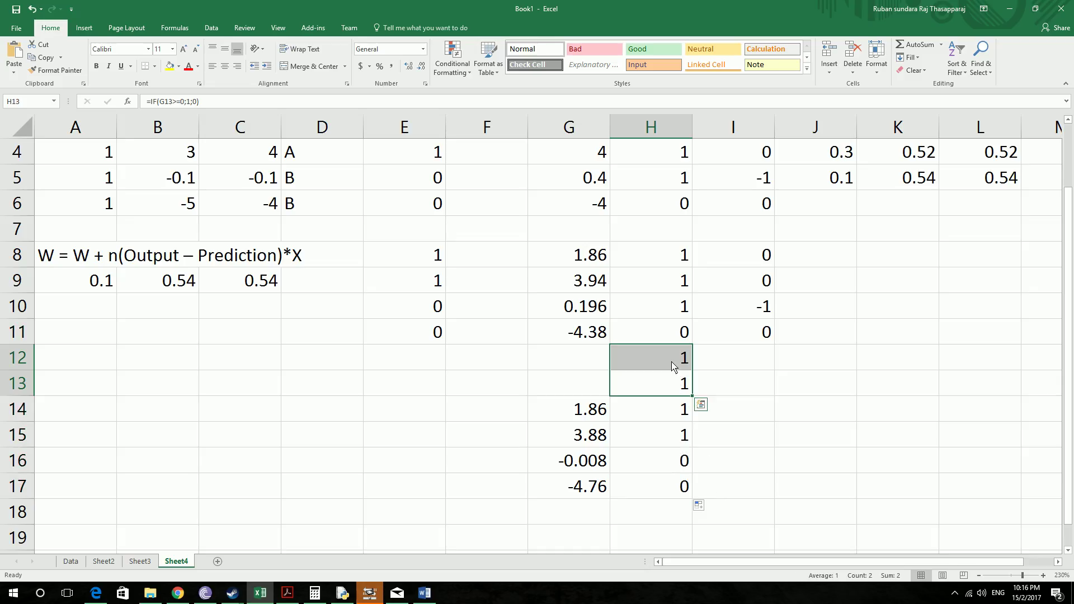
{"action": "key", "text": "Delete"}
Fill the error formula down to row 17, giving -1, -1, 0, 0 in I14:I17, and clear I12:I13.
{"action": "left_click", "coordinate": [669, 415]}
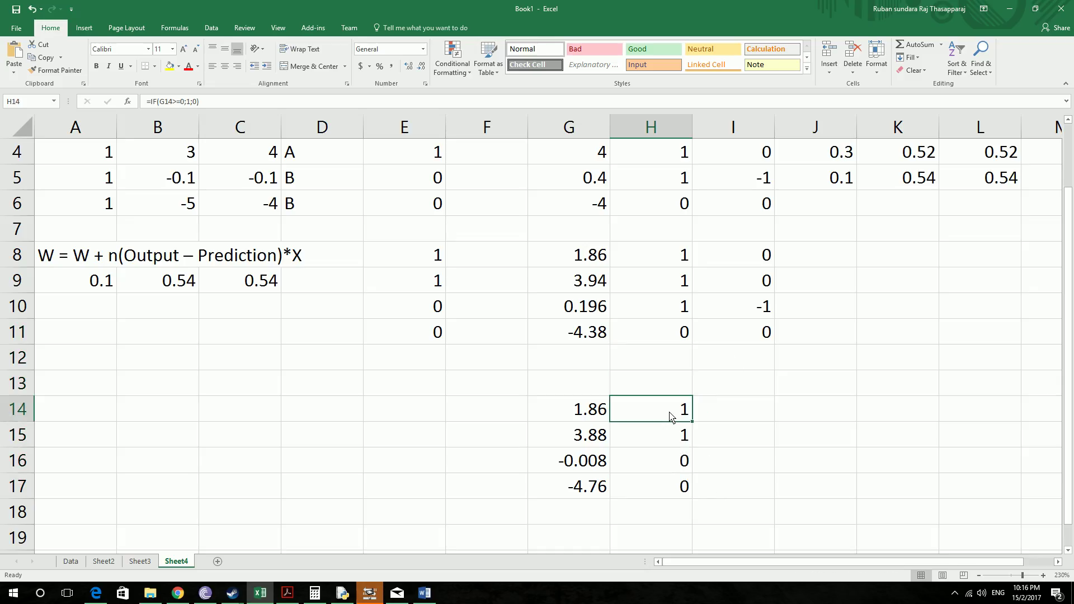
{"action": "left_click", "coordinate": [747, 414]}
{"action": "left_click", "coordinate": [762, 339]}
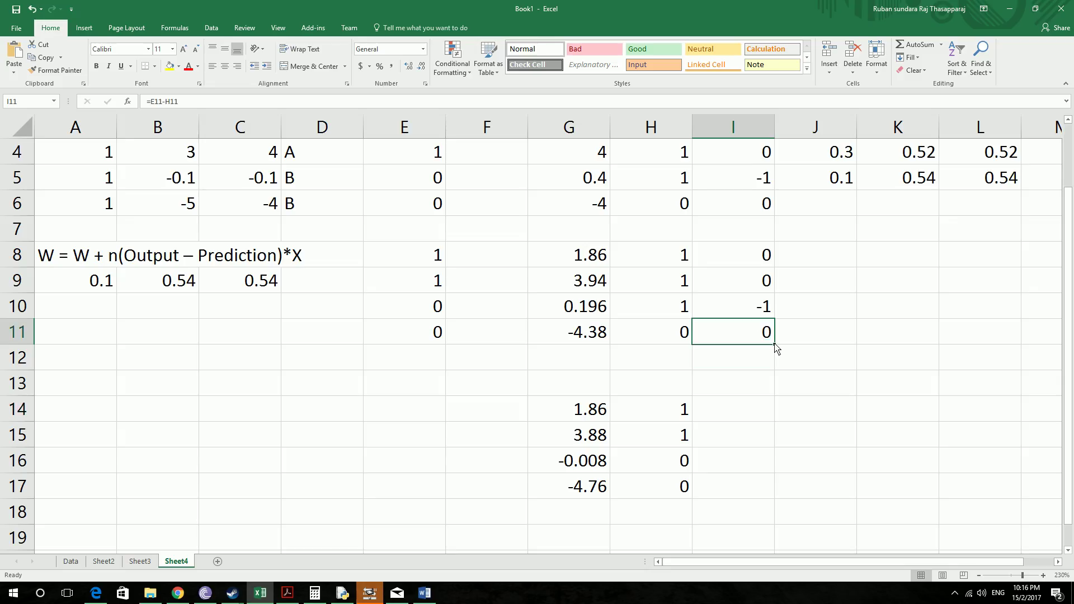
{"action": "left_click_drag", "start_coordinate": [774, 345], "coordinate": [778, 497]}
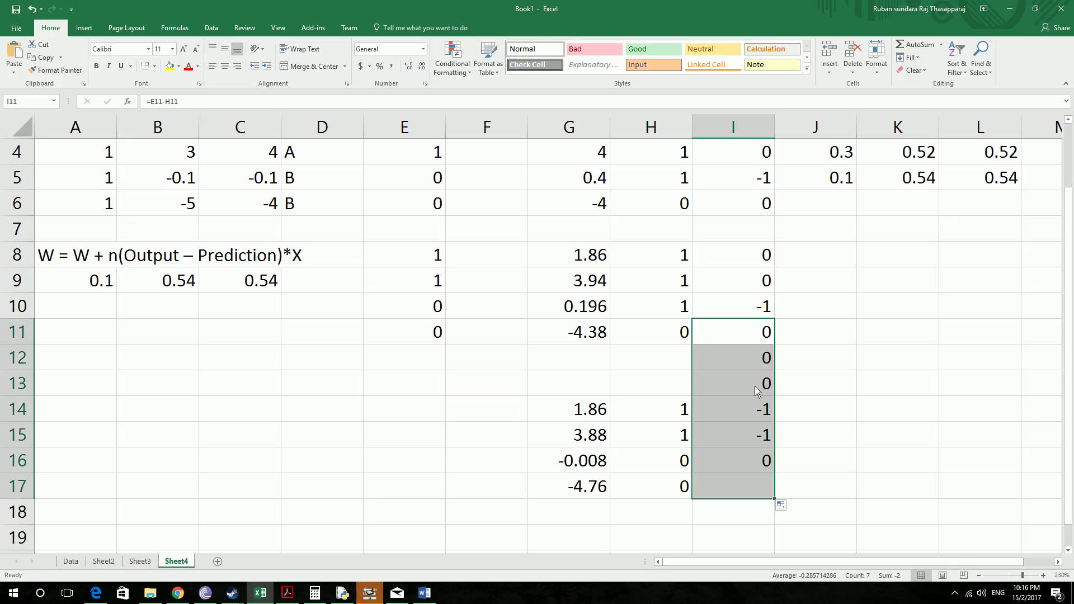
{"action": "left_click", "coordinate": [755, 364]}
{"action": "key", "text": "shift+Down"}
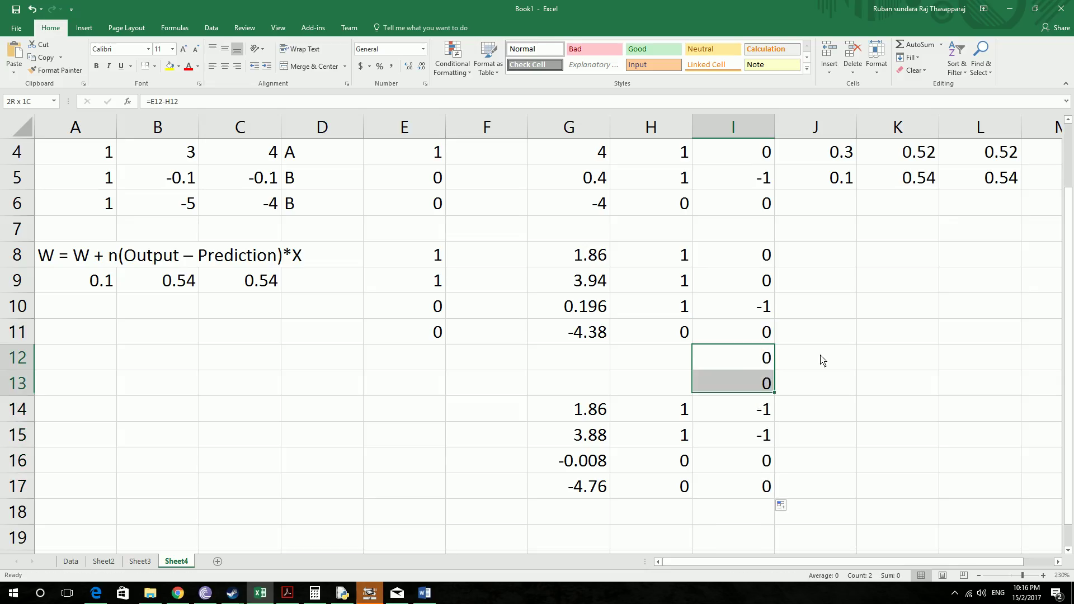
{"action": "key", "text": "Delete"}
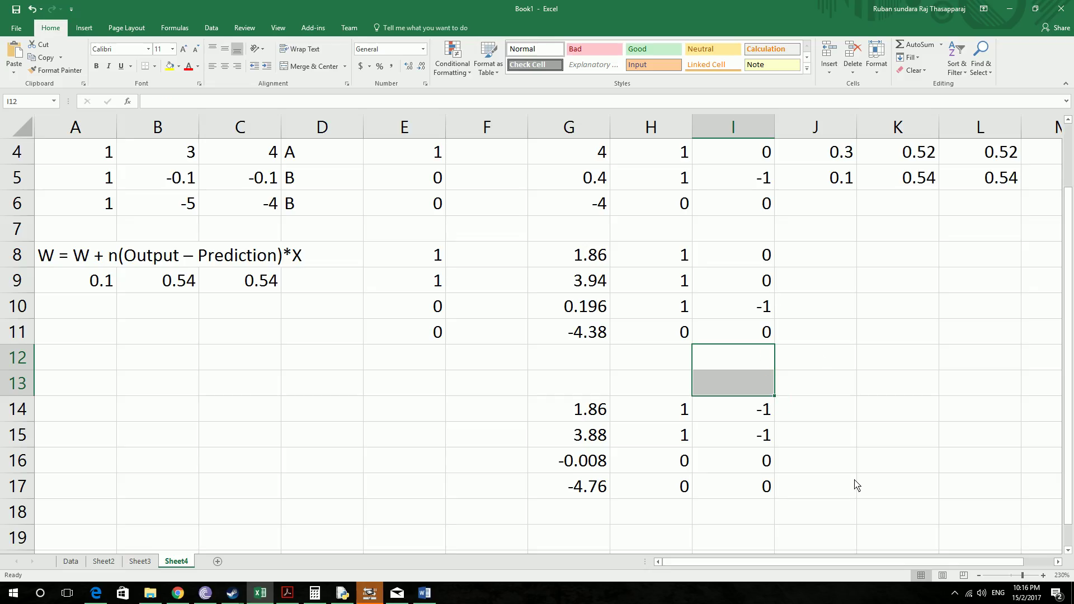
{"action": "left_click_drag", "start_coordinate": [837, 562], "coordinate": [901, 563]}
Enter an error count of 0 in M5 for the 0.1/0.54/0.54 weights.
{"action": "scroll", "coordinate": [970, 262], "scroll_direction": "up", "scroll_amount": 1}
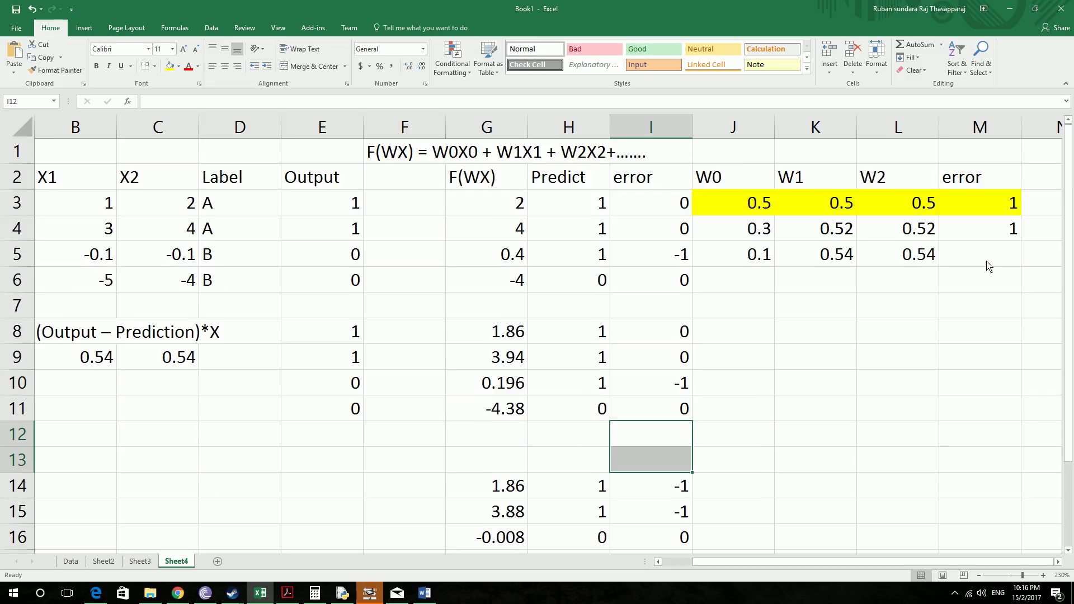
{"action": "scroll", "coordinate": [989, 270], "scroll_direction": "down", "scroll_amount": 2}
{"action": "scroll", "coordinate": [988, 271], "scroll_direction": "up", "scroll_amount": 2}
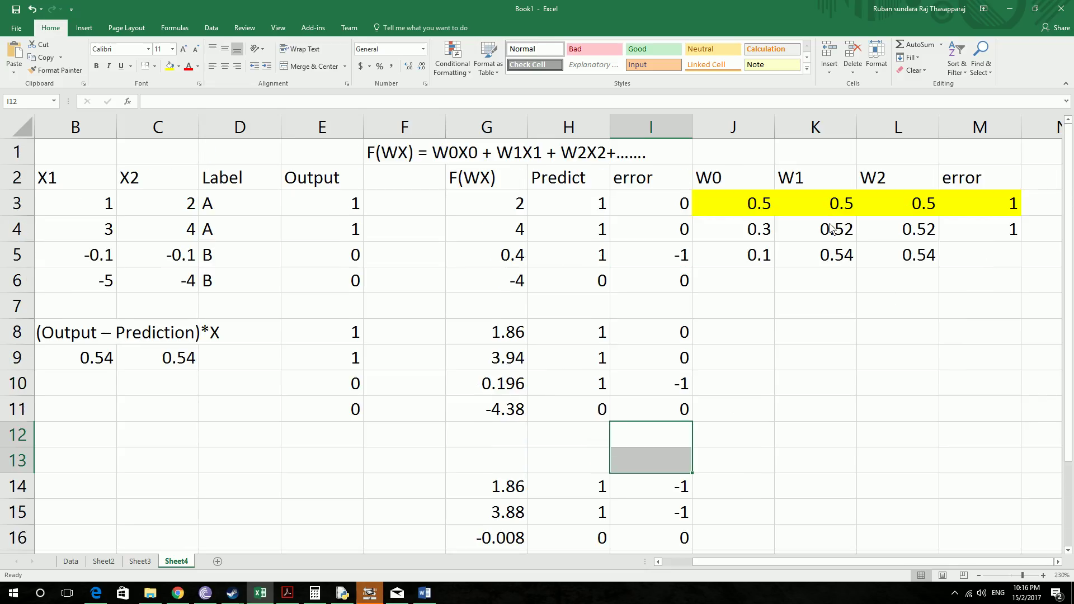
{"action": "left_click", "coordinate": [1006, 254]}
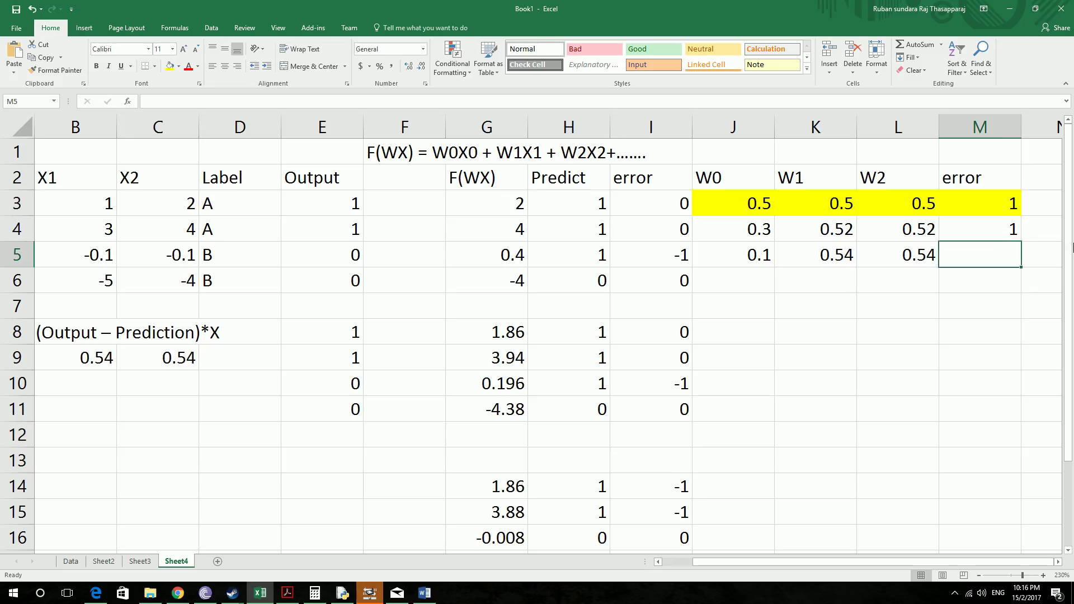
{"action": "type", "text": "0"}
{"action": "key", "text": "Return"}
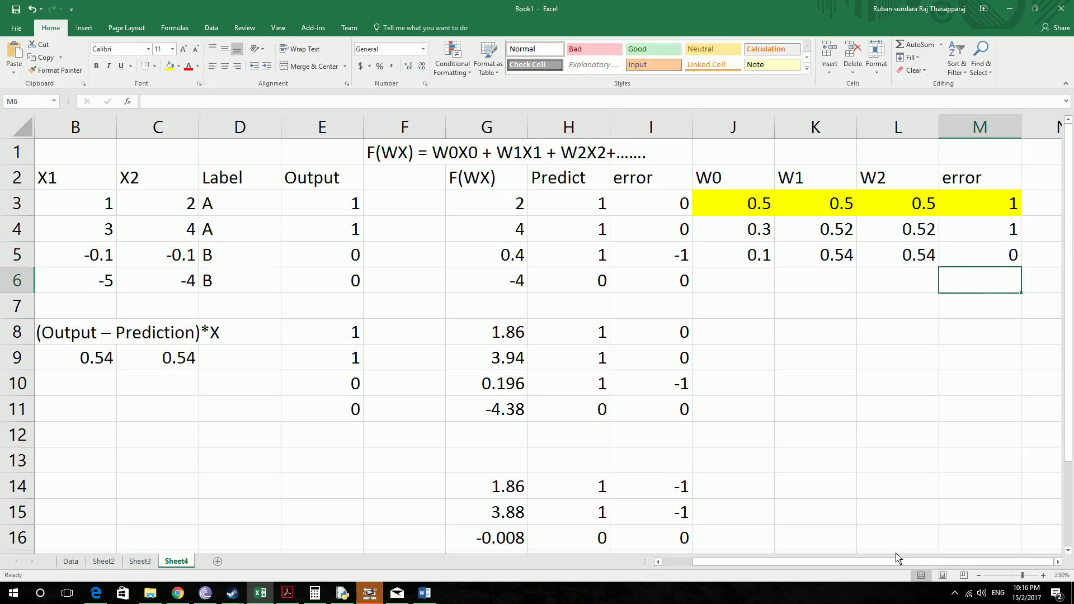
{"action": "left_click_drag", "start_coordinate": [896, 558], "coordinate": [864, 559]}
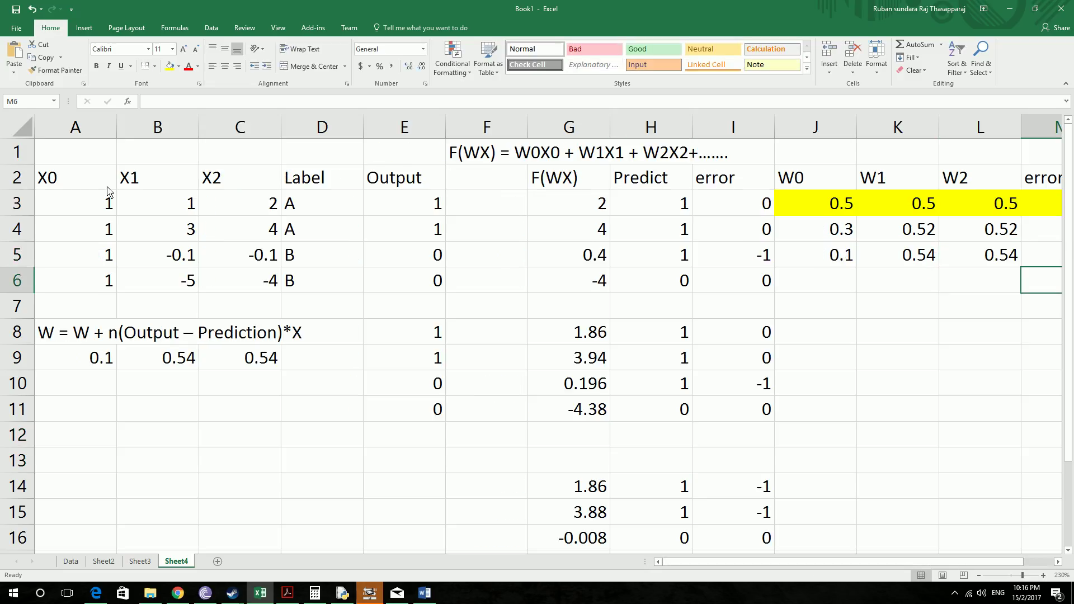
Select the X1–X2 block B2:C6 in the weight table.
{"action": "left_click", "coordinate": [70, 182]}
{"action": "left_click", "coordinate": [127, 183]}
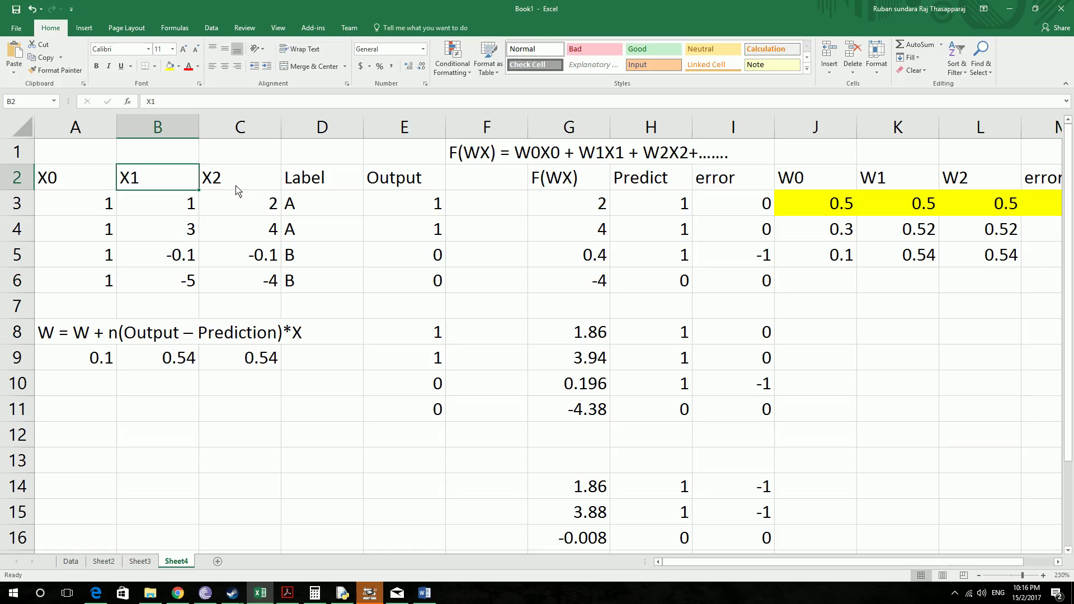
{"action": "key", "text": "shift+Right"}
{"action": "key", "text": "shift+Down"}
{"action": "key", "text": "shift+Down"}
{"action": "key", "text": "shift+Down"}
{"action": "key", "text": "shift+Down"}
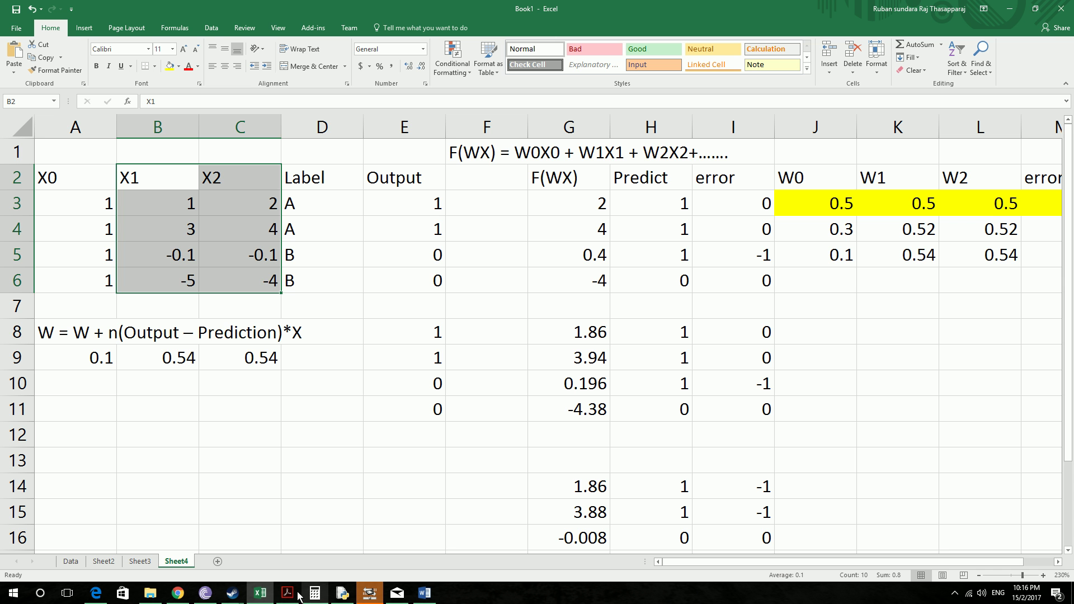
{"action": "left_click", "coordinate": [178, 593]}
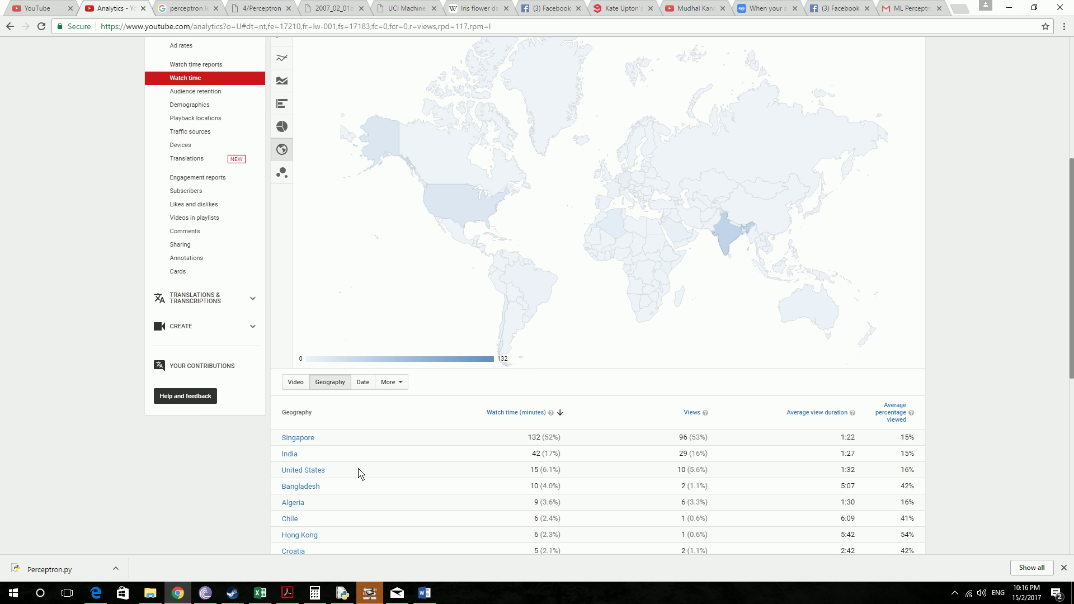
{"action": "left_click", "coordinate": [552, 9]}
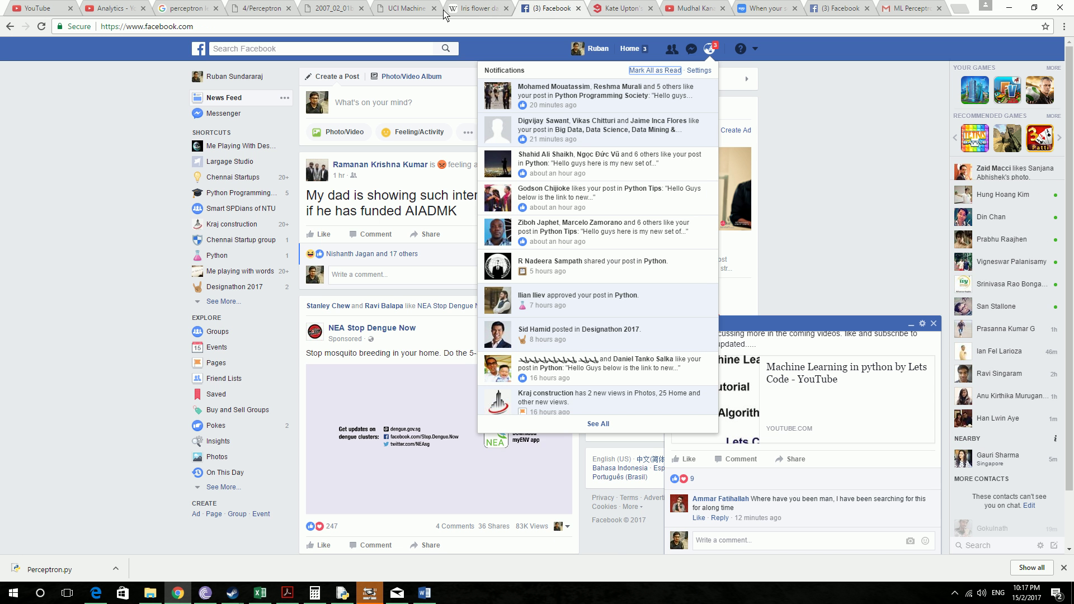
{"action": "left_click", "coordinate": [103, 8]}
{"action": "left_click", "coordinate": [29, 8]}
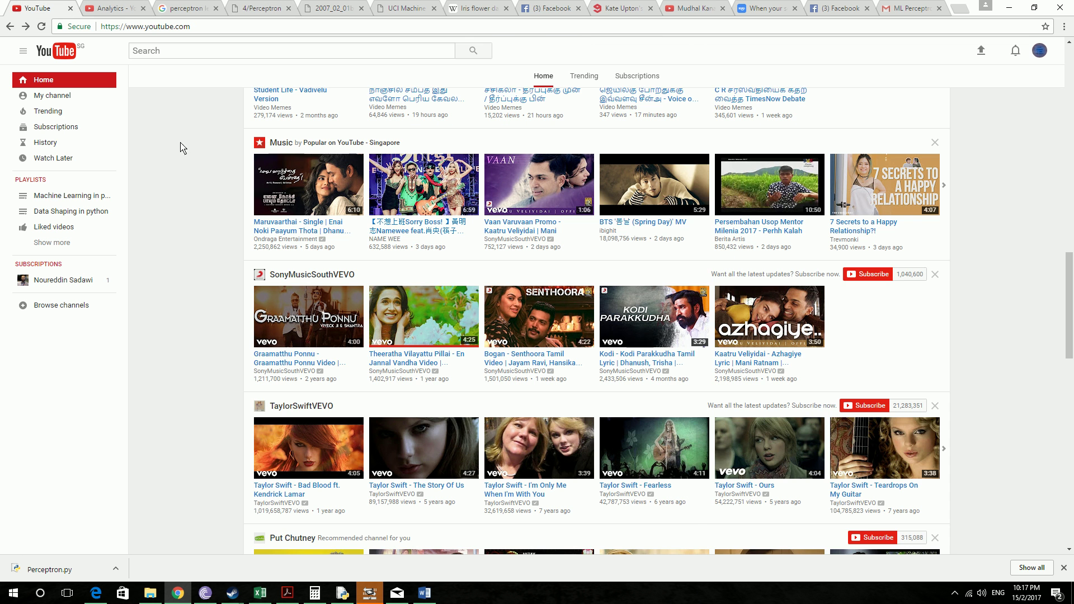
{"action": "scroll", "coordinate": [233, 226], "scroll_direction": "up", "scroll_amount": 5}
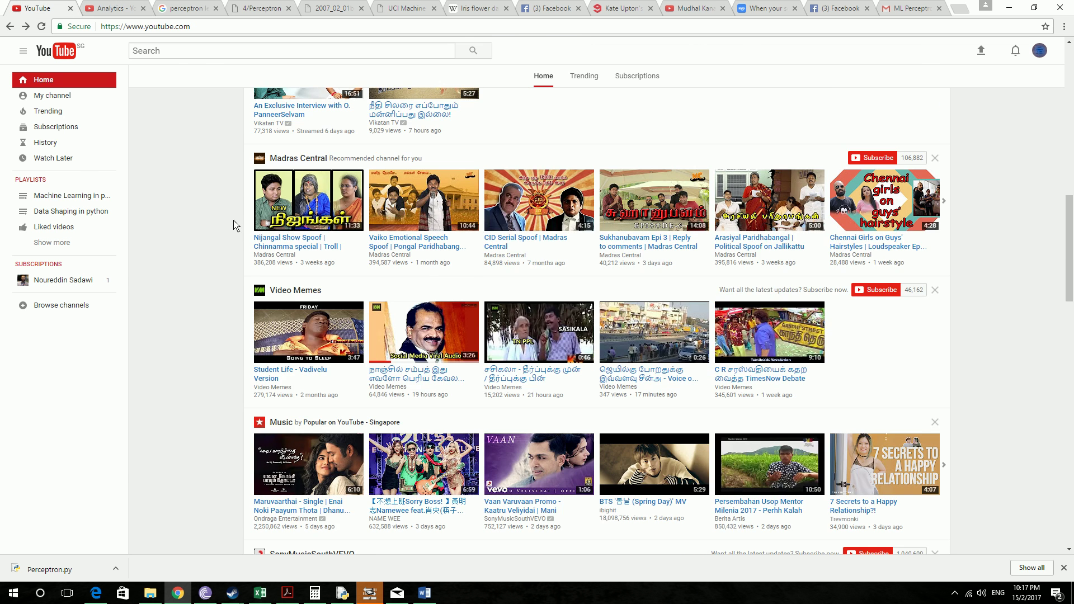
{"action": "left_click", "coordinate": [184, 8]}
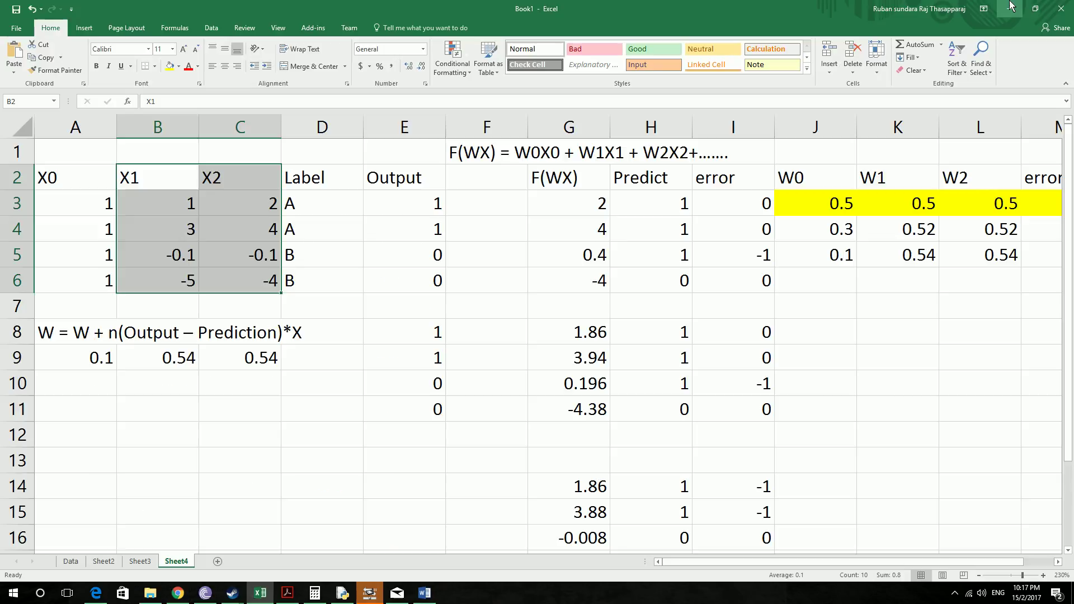
{"action": "left_click", "coordinate": [1009, 7]}
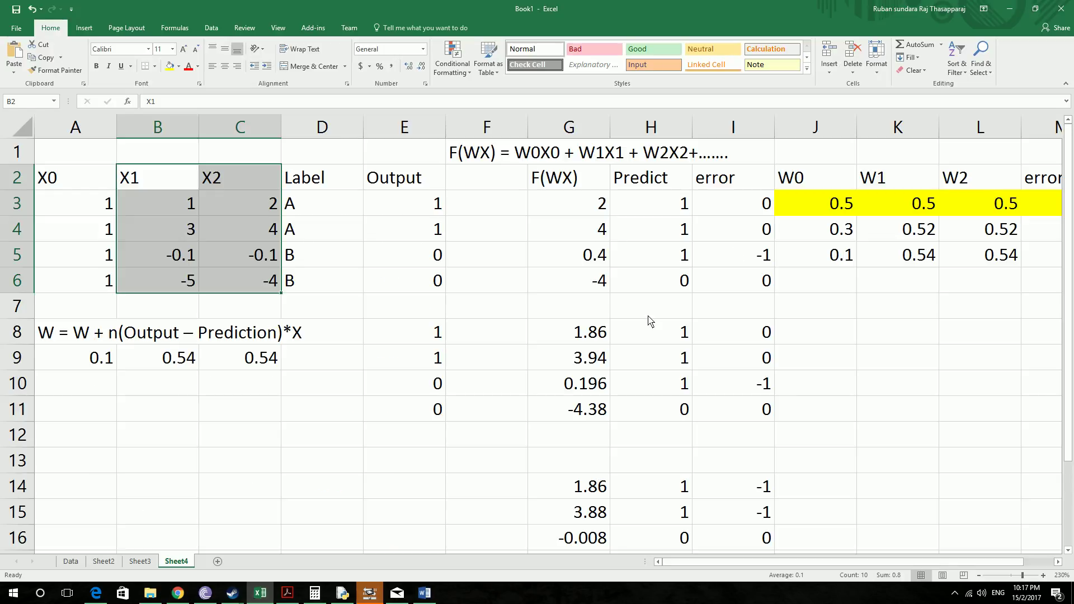
{"action": "mouse_move", "coordinate": [803, 562]}
{"action": "left_mouse_down"}
{"action": "mouse_move", "coordinate": [833, 563]}
{"action": "mouse_move", "coordinate": [803, 564]}
{"action": "left_mouse_up"}
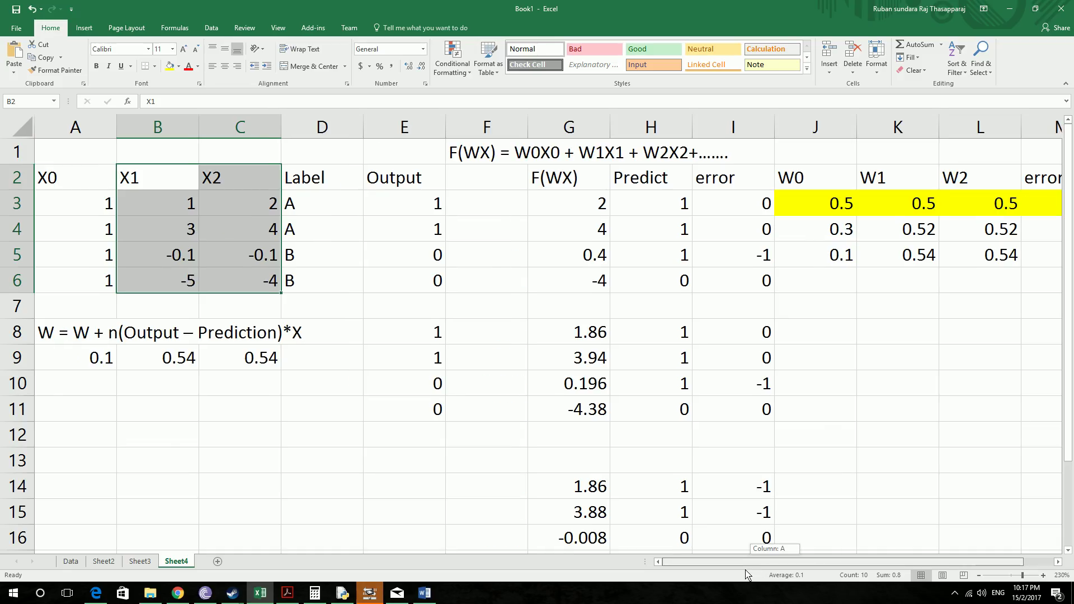
{"action": "scroll", "coordinate": [556, 360], "scroll_direction": "down", "scroll_amount": 3}
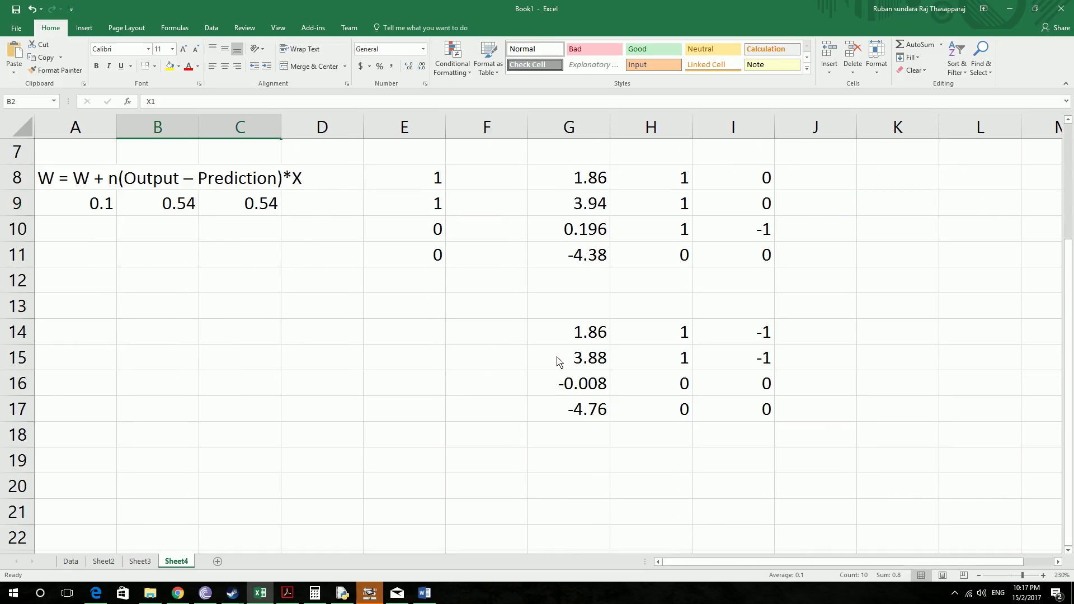
{"action": "scroll", "coordinate": [558, 361], "scroll_direction": "up", "scroll_amount": 3}
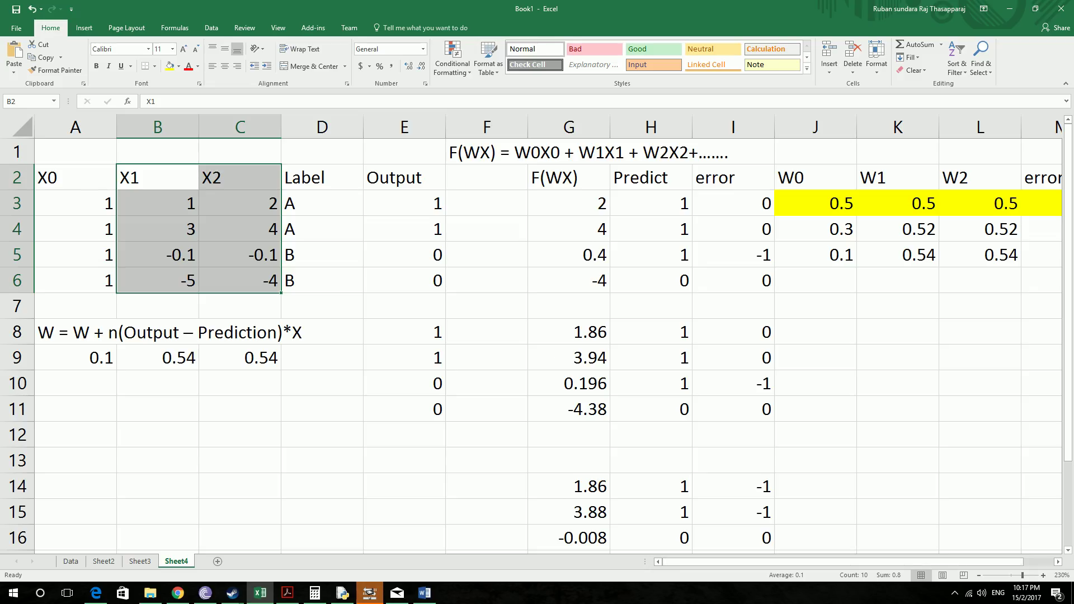
{"action": "left_click", "coordinate": [954, 595]}
{"action": "left_click", "coordinate": [955, 595]}
{"action": "left_click", "coordinate": [955, 596]}
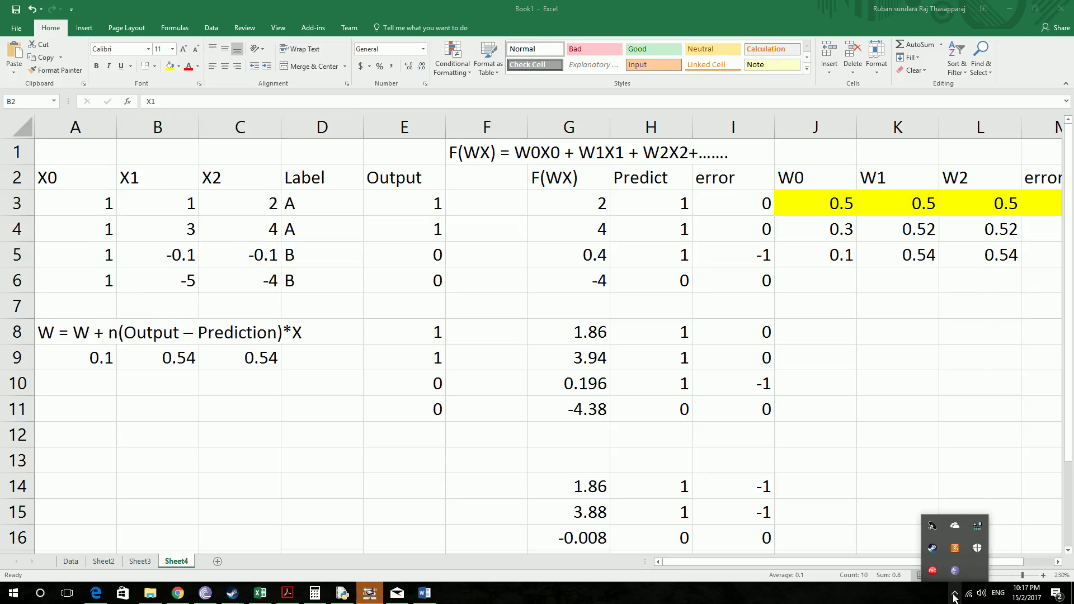
{"action": "left_click", "coordinate": [931, 570]}
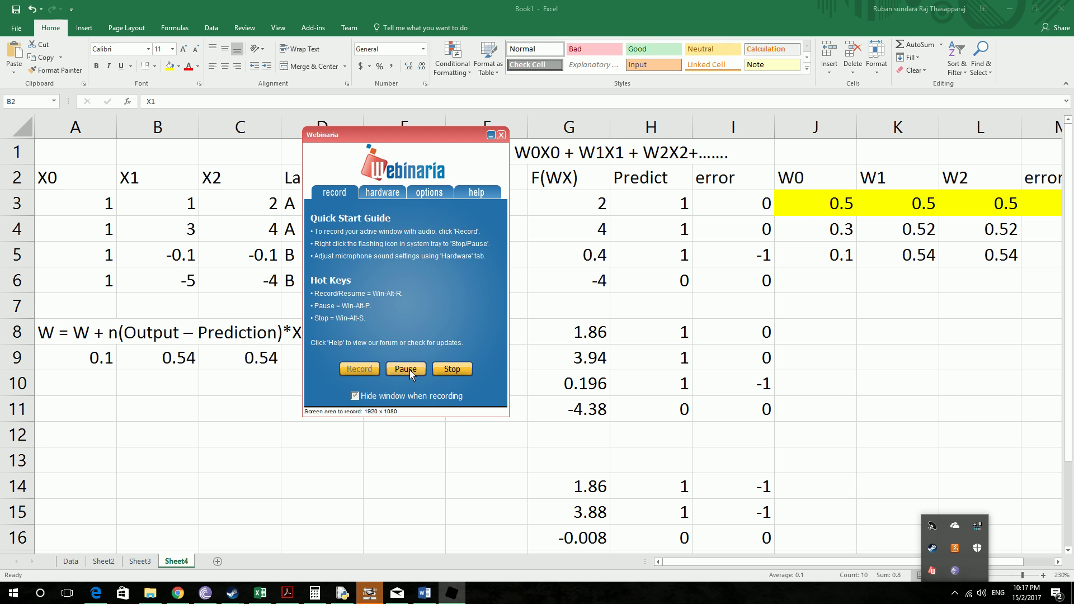